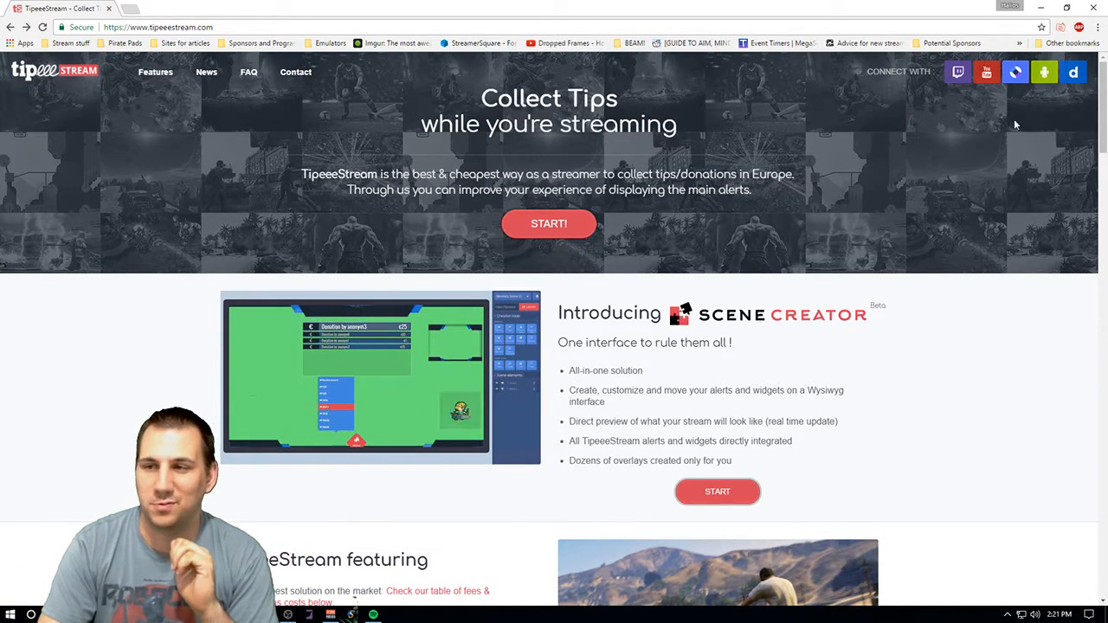
- Browse the TipeeeStream homepage's features, fee table and team sections
{"action": "scroll", "coordinate": [1103, 132], "scroll_direction": "down", "scroll_amount": 1}
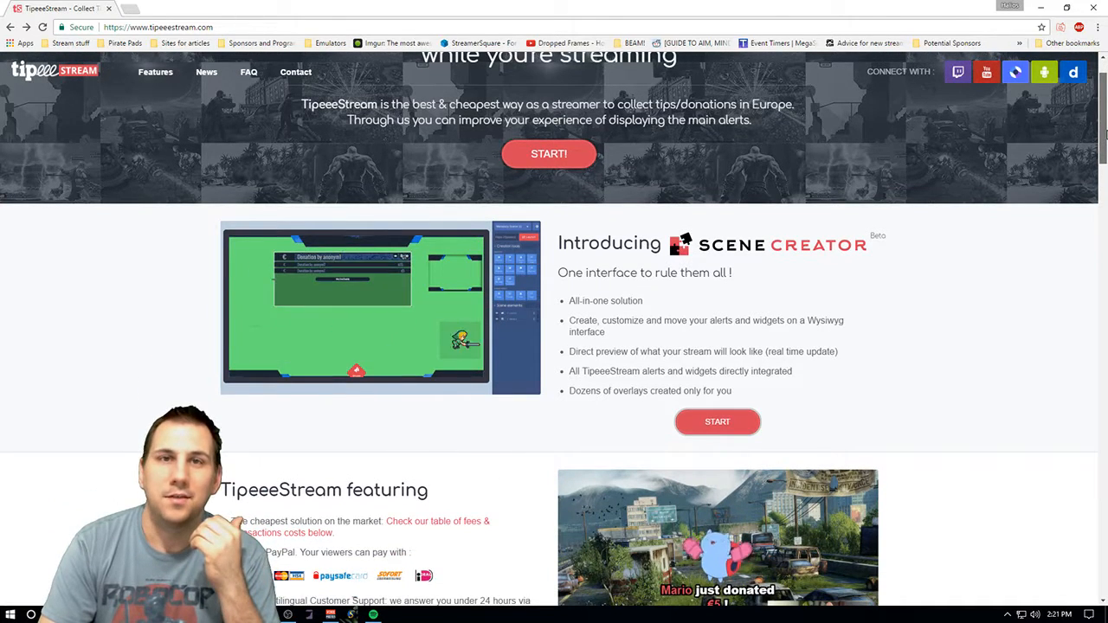
{"action": "left_click_drag", "start_coordinate": [1102, 132], "coordinate": [1103, 138]}
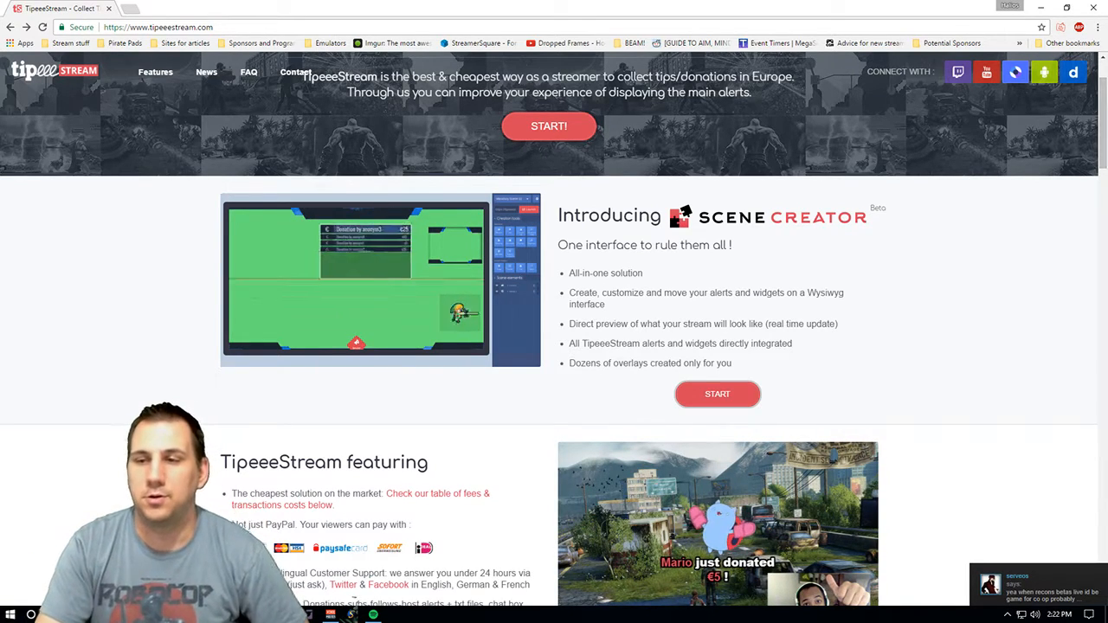
{"action": "left_click_drag", "start_coordinate": [1102, 130], "coordinate": [1101, 172]}
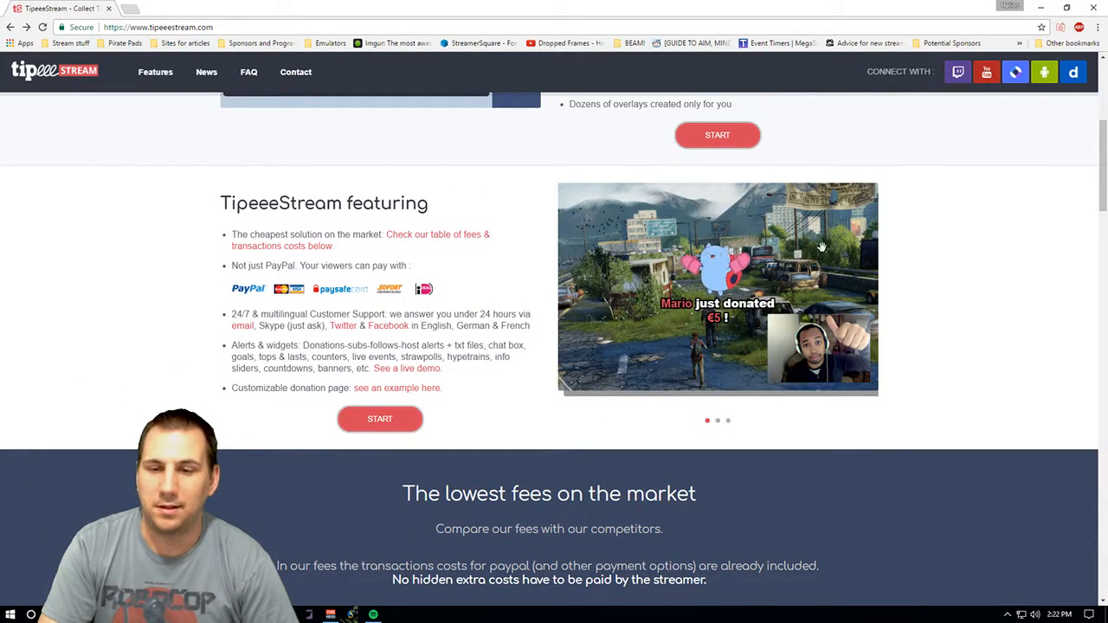
{"action": "left_click_drag", "start_coordinate": [1102, 177], "coordinate": [1095, 257]}
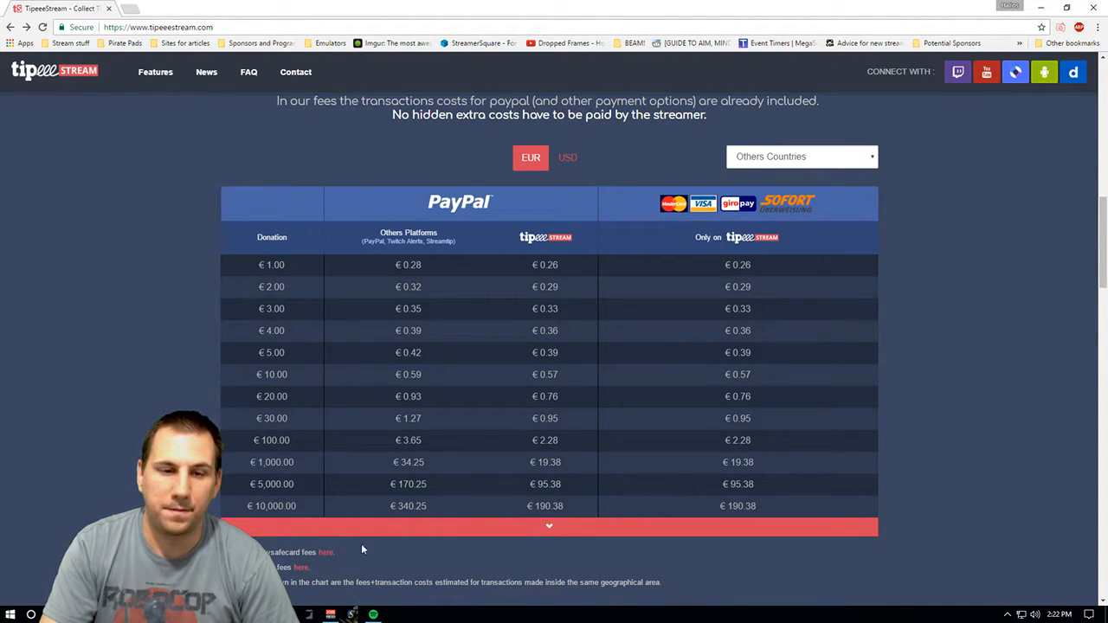
{"action": "mouse_move", "coordinate": [1099, 249]}
{"action": "left_mouse_down"}
{"action": "mouse_move", "coordinate": [1099, 225]}
{"action": "mouse_move", "coordinate": [1099, 250]}
{"action": "left_mouse_up"}
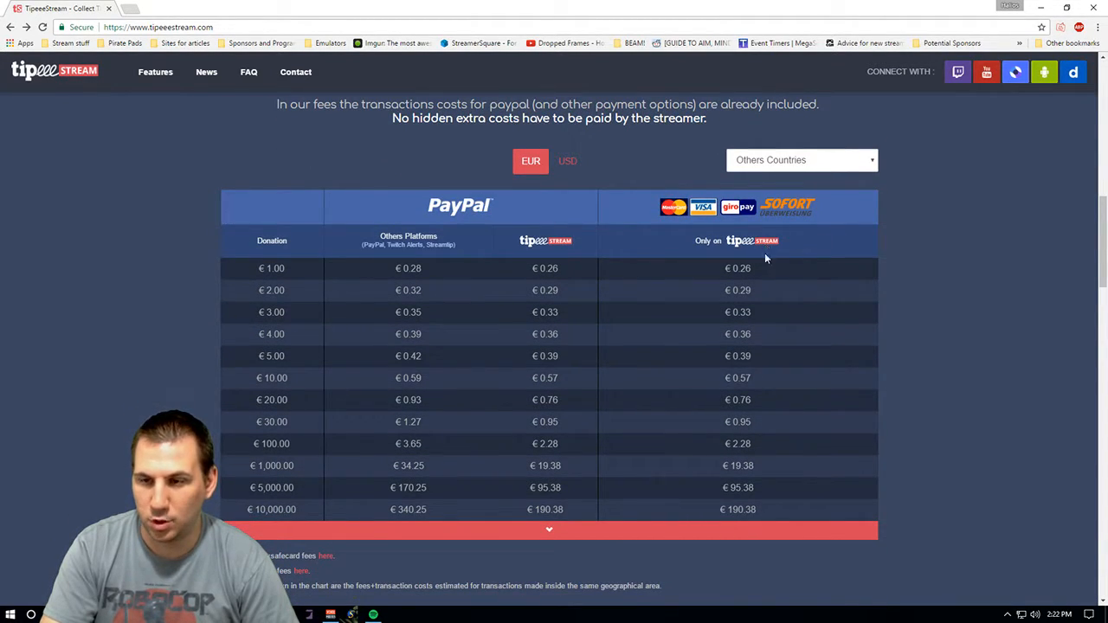
{"action": "left_click_drag", "start_coordinate": [1101, 238], "coordinate": [1078, 520]}
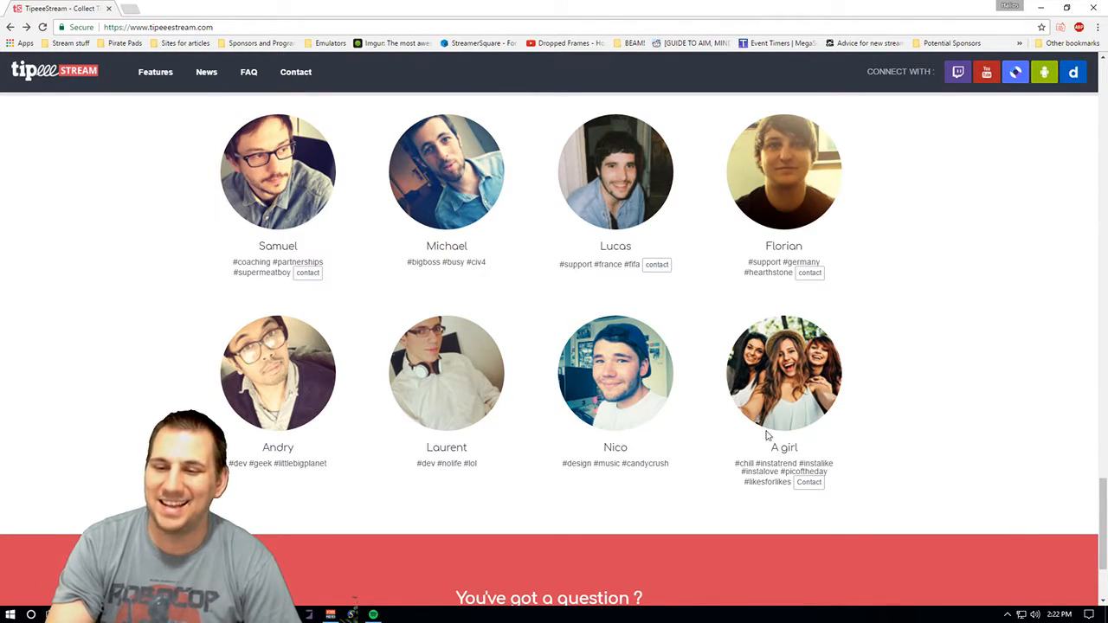
{"action": "left_click_drag", "start_coordinate": [1103, 489], "coordinate": [1103, 530]}
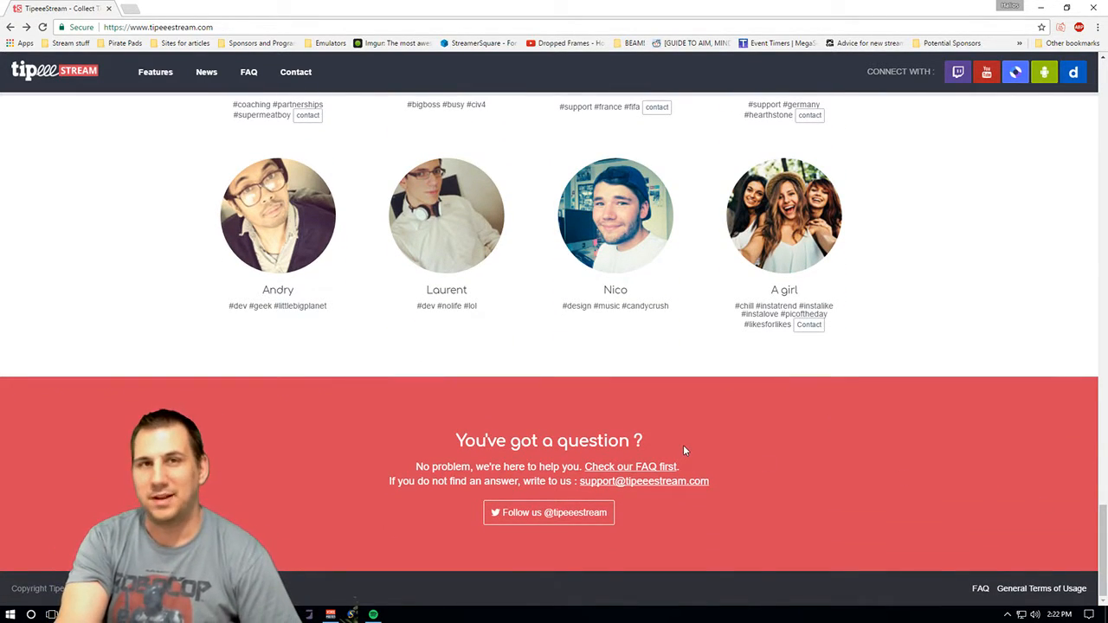
{"action": "left_click_drag", "start_coordinate": [1102, 512], "coordinate": [1039, 87]}
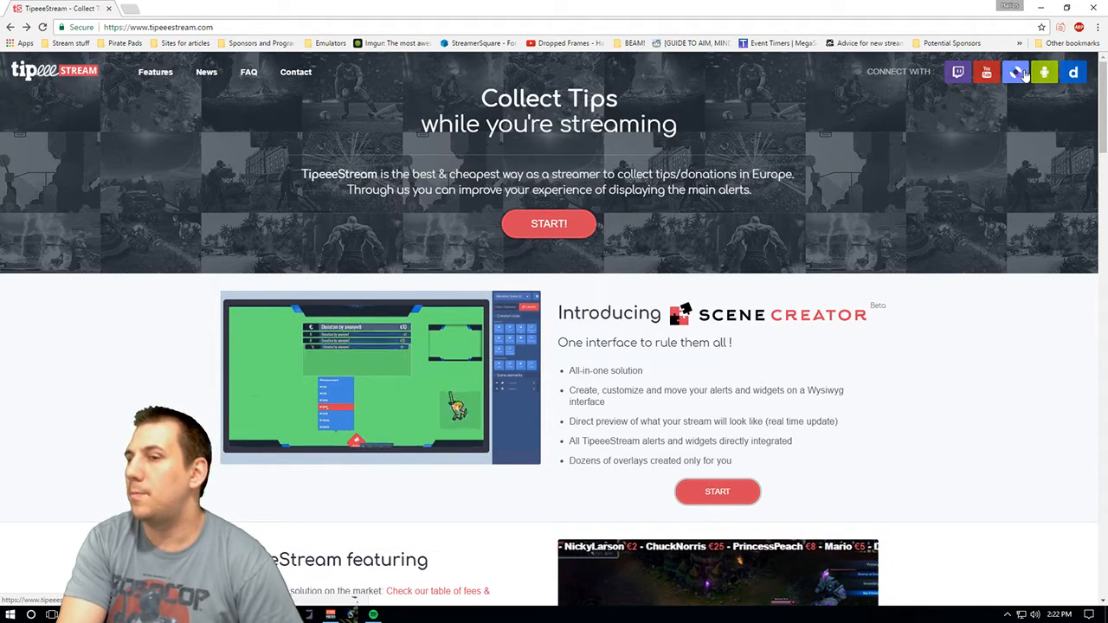
{"action": "right_click", "coordinate": [1080, 75]}
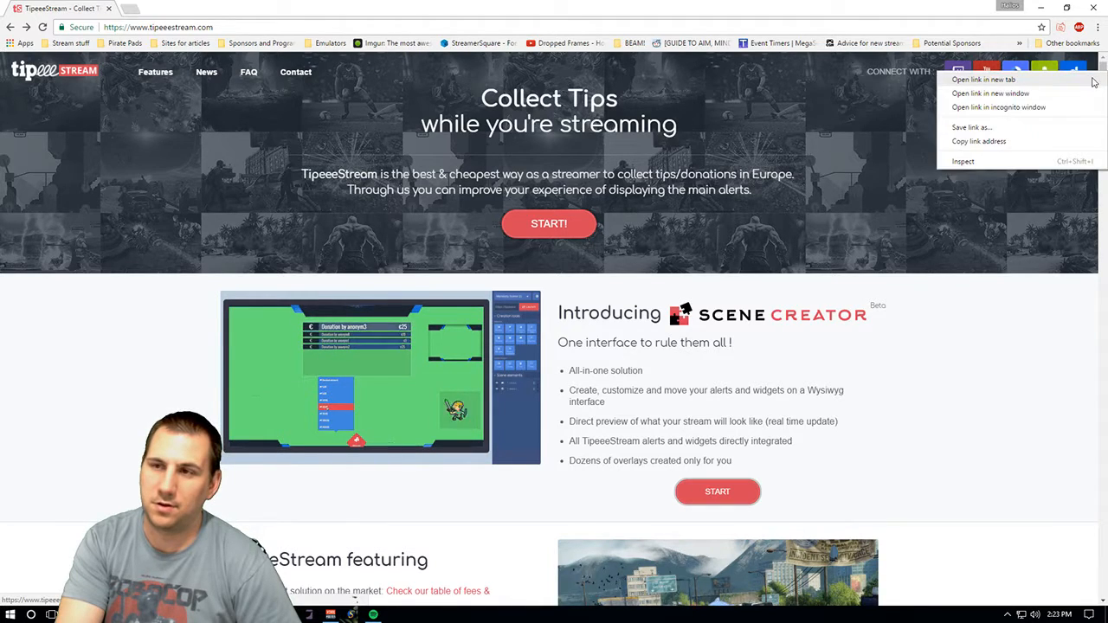
{"action": "left_click", "coordinate": [964, 79]}
{"action": "left_click", "coordinate": [175, 8]}
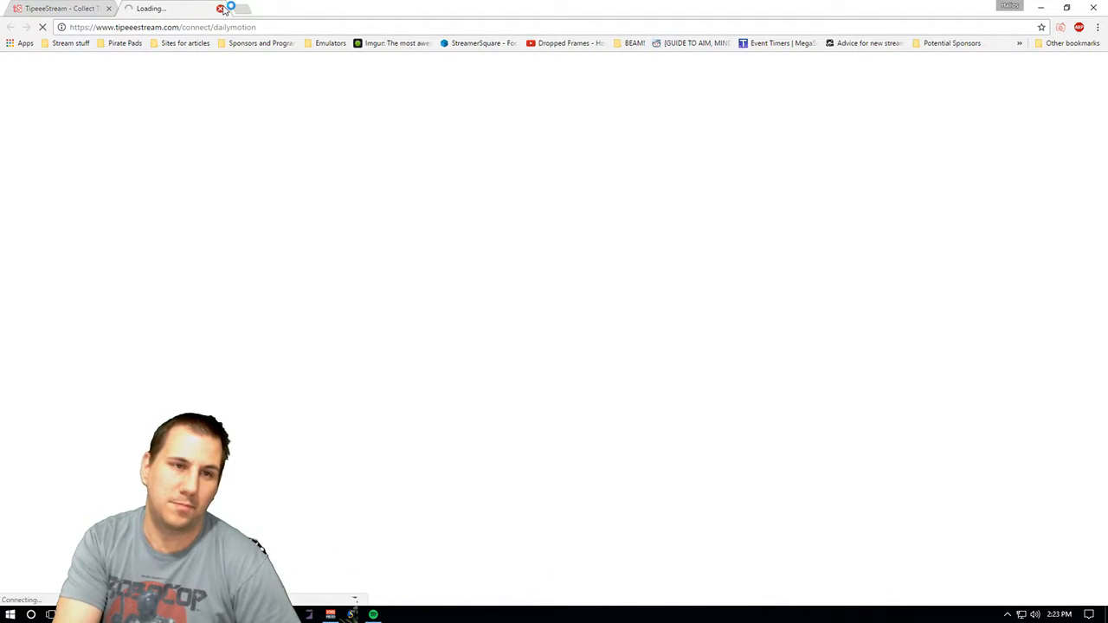
{"action": "left_click", "coordinate": [220, 9]}
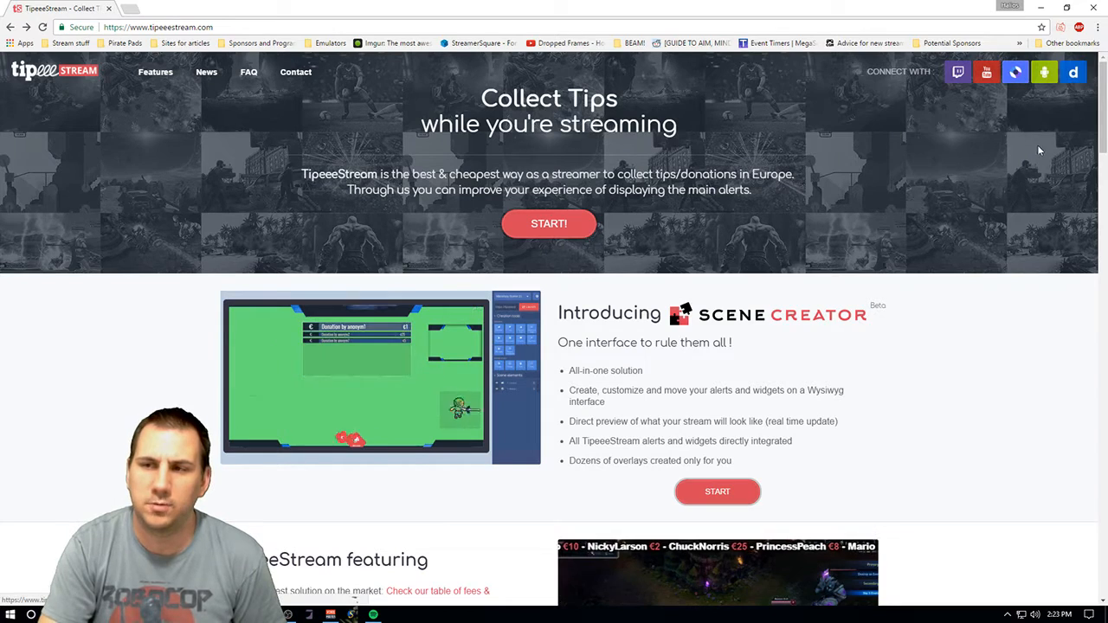
- Connect with the Hitbox account to open the TipeeeStream dashboard
{"action": "left_click", "coordinate": [1018, 74]}
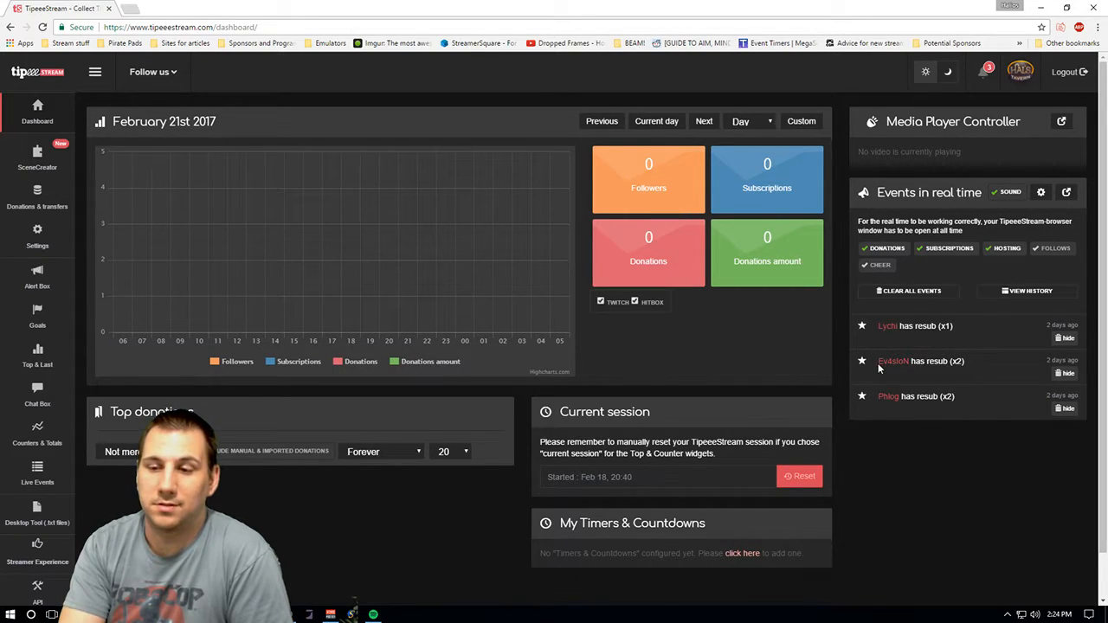
{"action": "left_click", "coordinate": [1041, 194]}
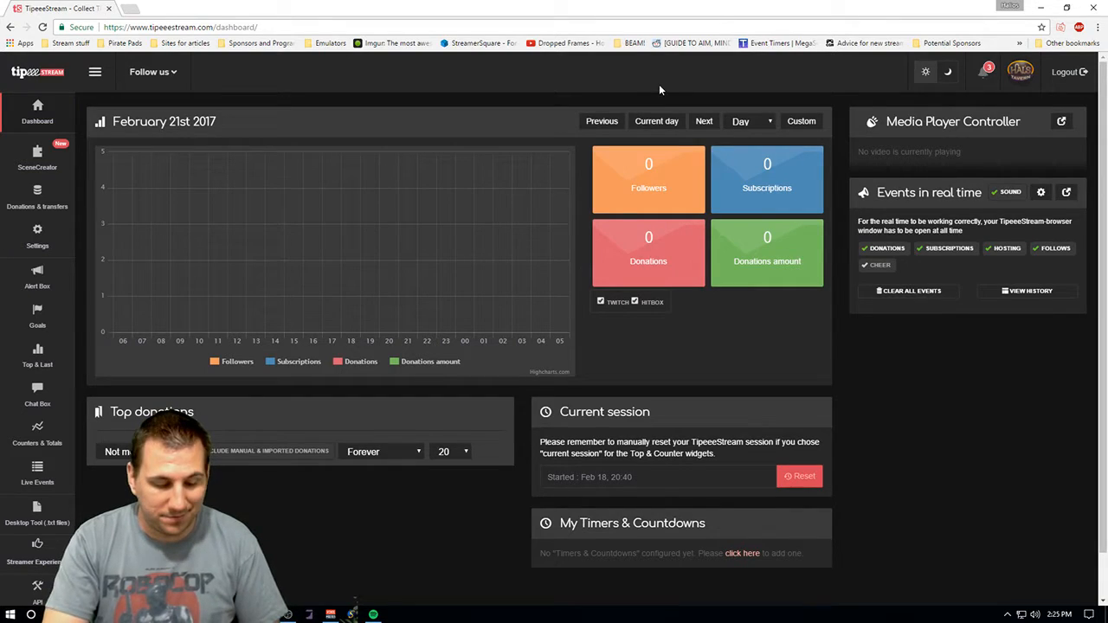
{"action": "key", "text": "F11"}
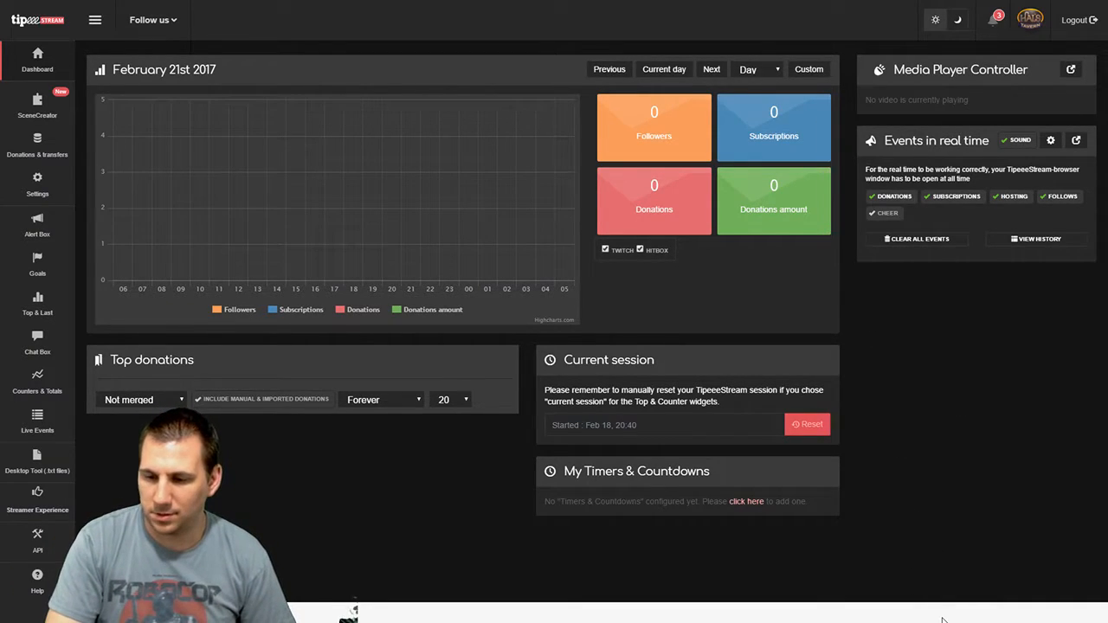
{"action": "key", "text": "F11"}
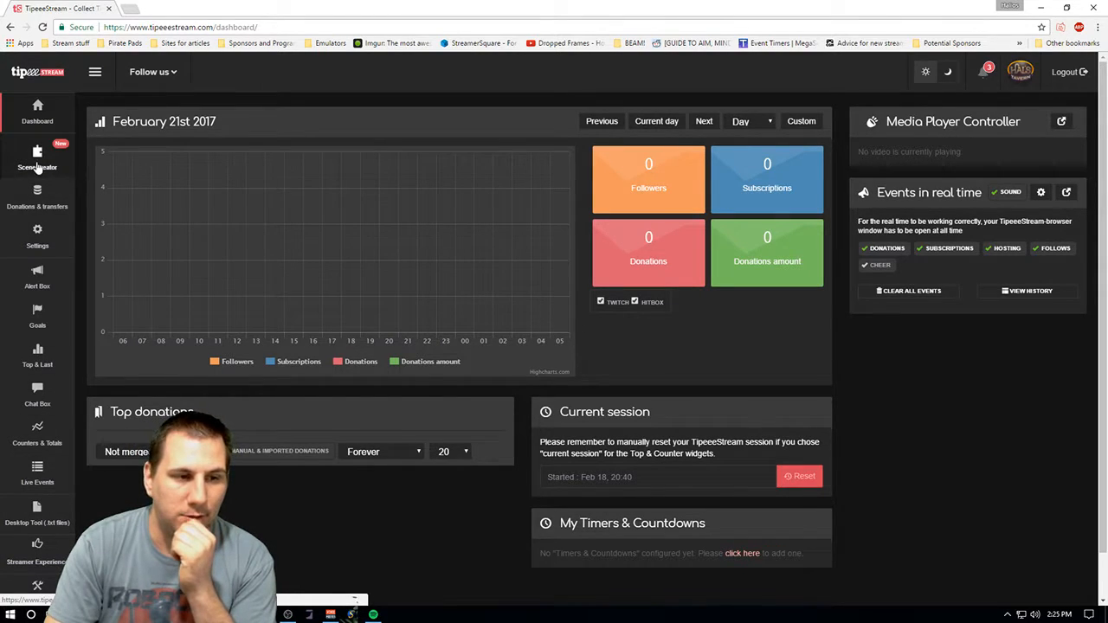
{"action": "mouse_move", "coordinate": [38, 554]}
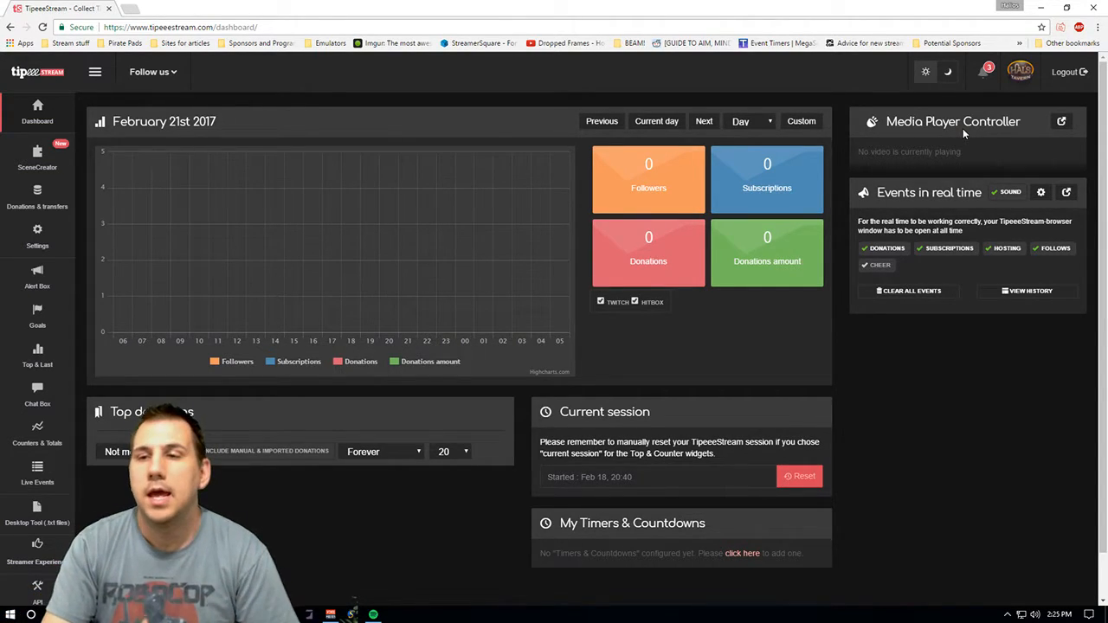
{"action": "scroll", "coordinate": [1003, 98], "scroll_direction": "down", "scroll_amount": 1}
{"action": "scroll", "coordinate": [1000, 121], "scroll_direction": "up", "scroll_amount": 1}
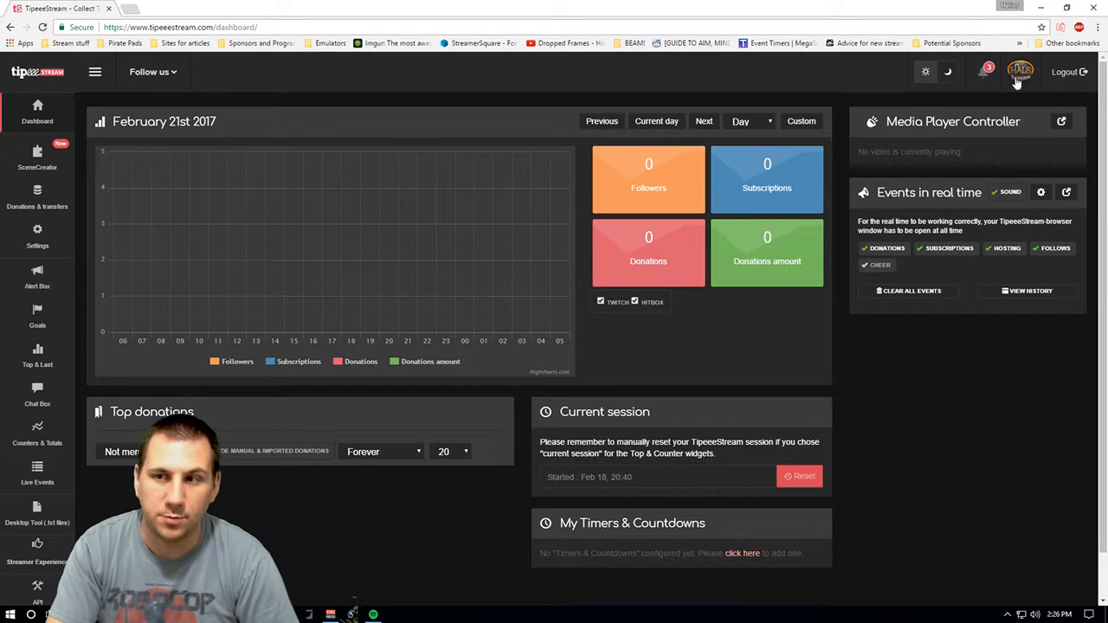
- Switch the dashboard to light mode and back to dark mode
{"action": "left_click", "coordinate": [927, 71]}
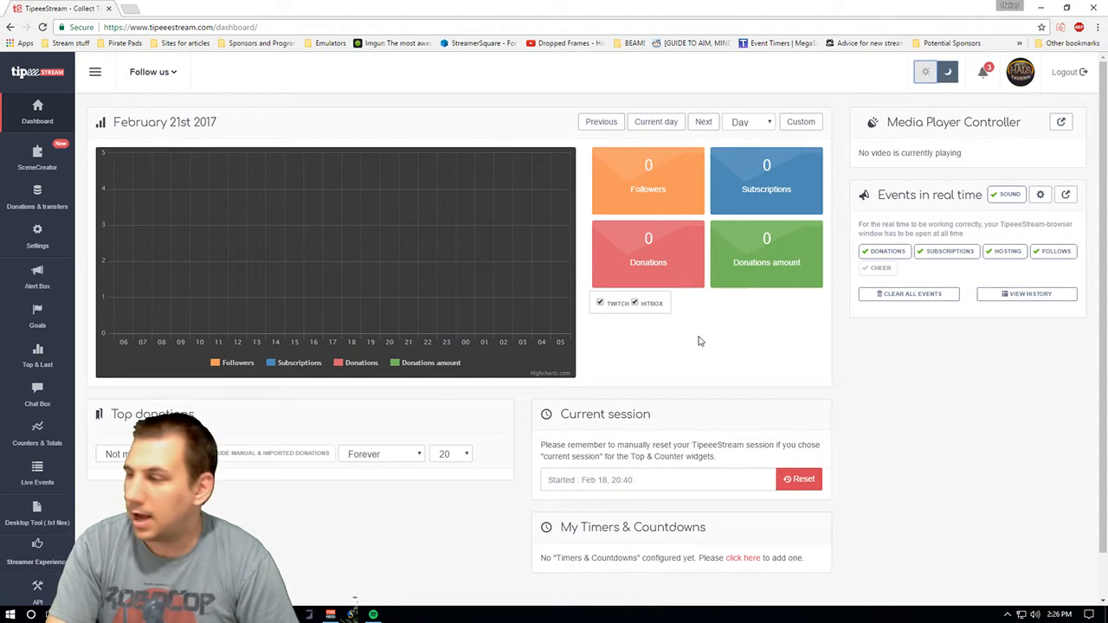
{"action": "left_click", "coordinate": [949, 73]}
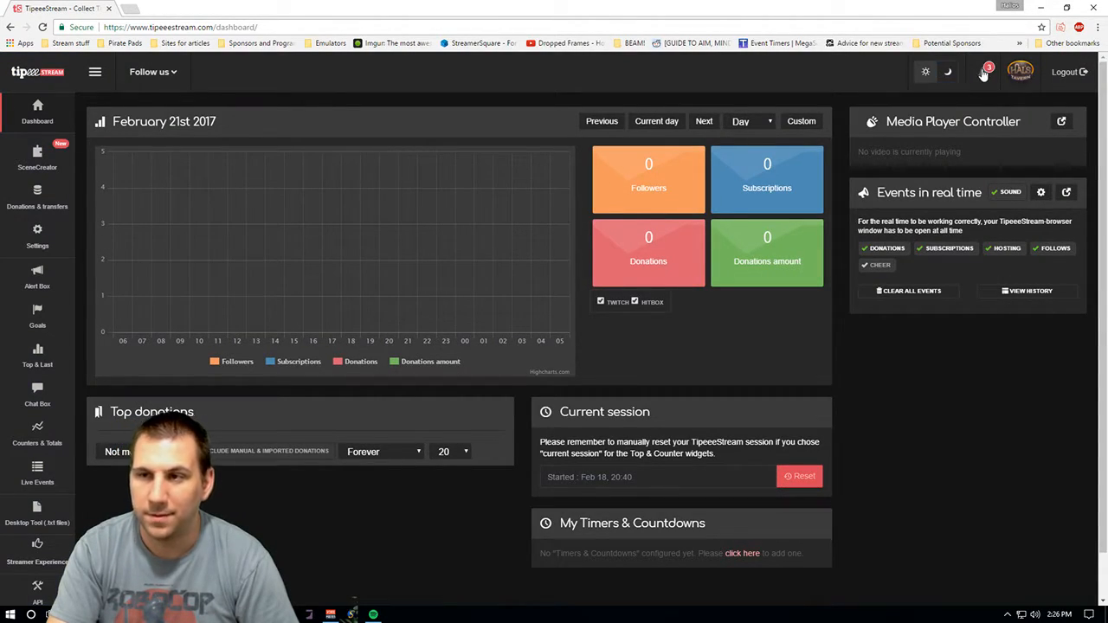
- Open the SceneCreator: Stickies announcement from the notifications and read through it
{"action": "left_click", "coordinate": [983, 72]}
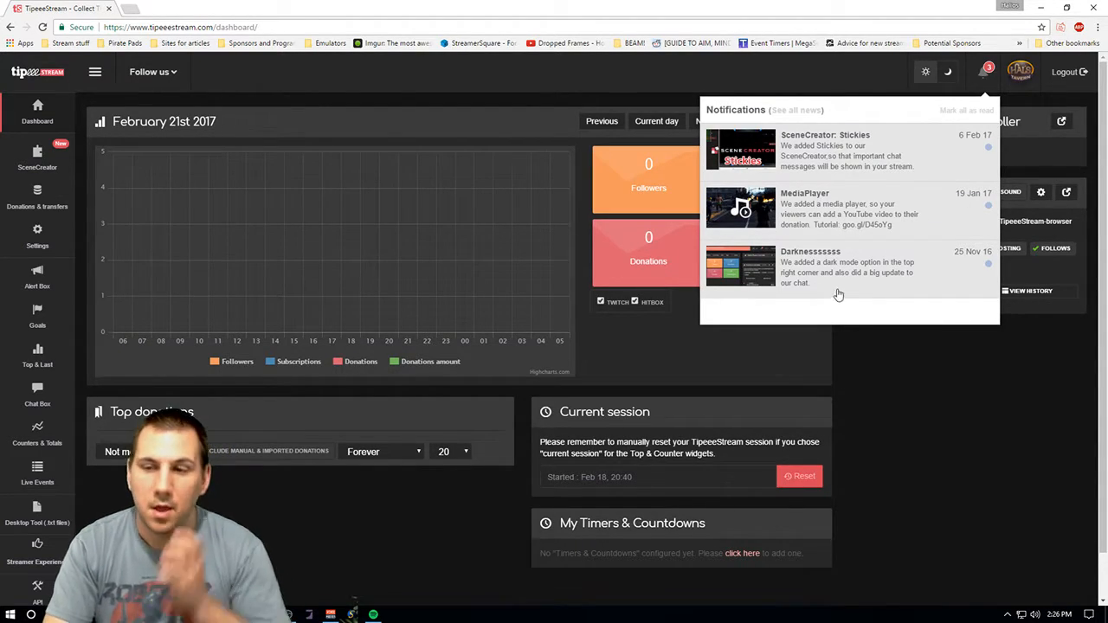
{"action": "right_click", "coordinate": [837, 149]}
{"action": "left_click", "coordinate": [808, 139]}
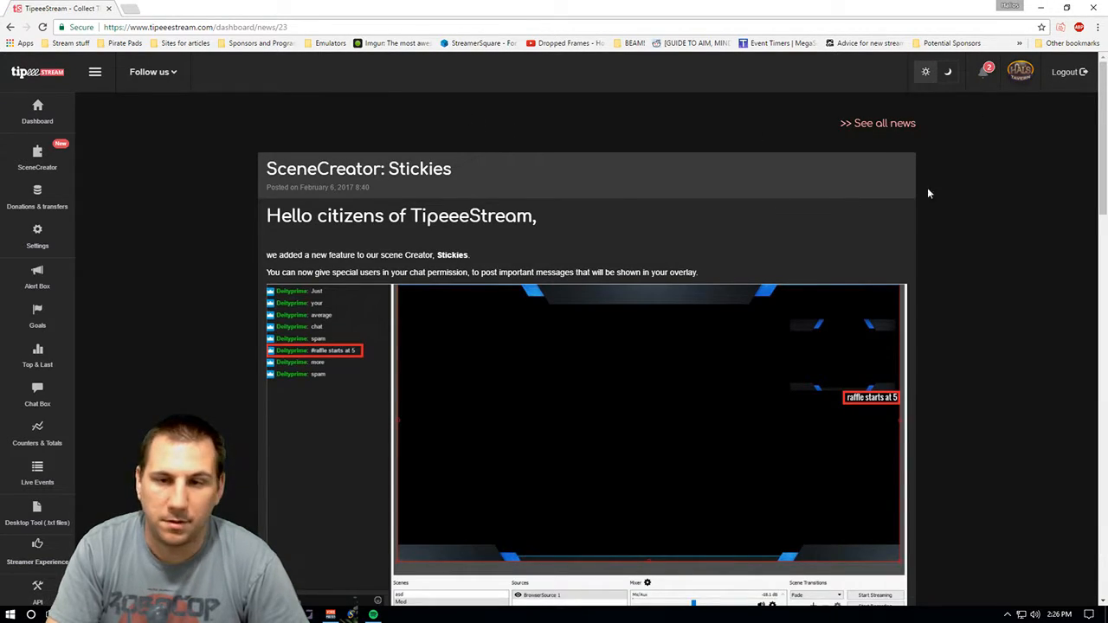
{"action": "left_click_drag", "start_coordinate": [1104, 137], "coordinate": [1103, 172]}
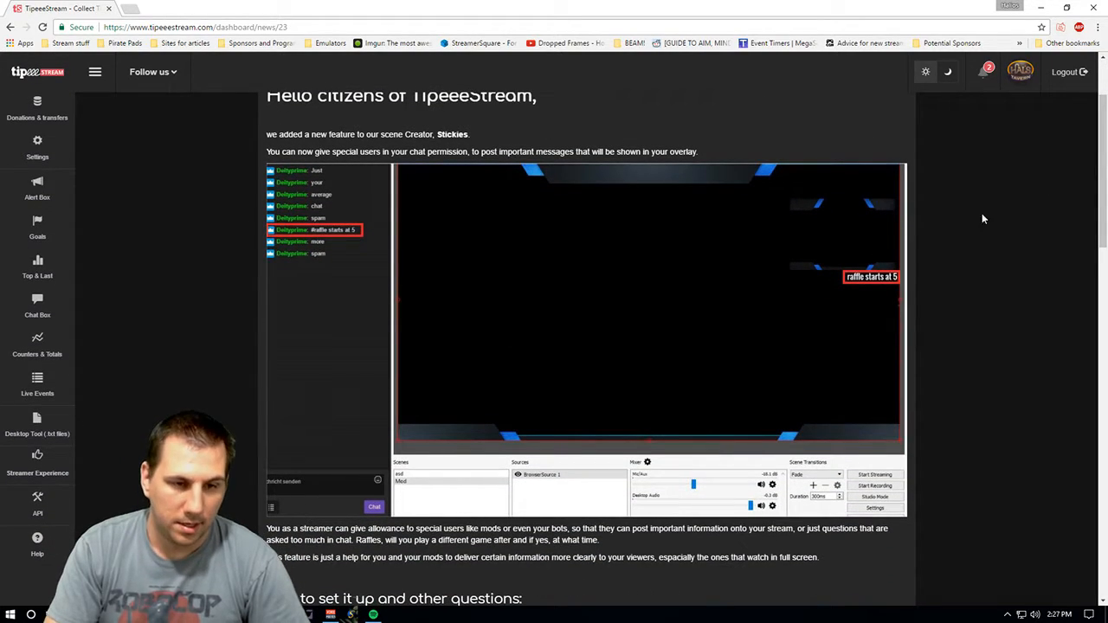
{"action": "left_click_drag", "start_coordinate": [1104, 181], "coordinate": [1071, 105]}
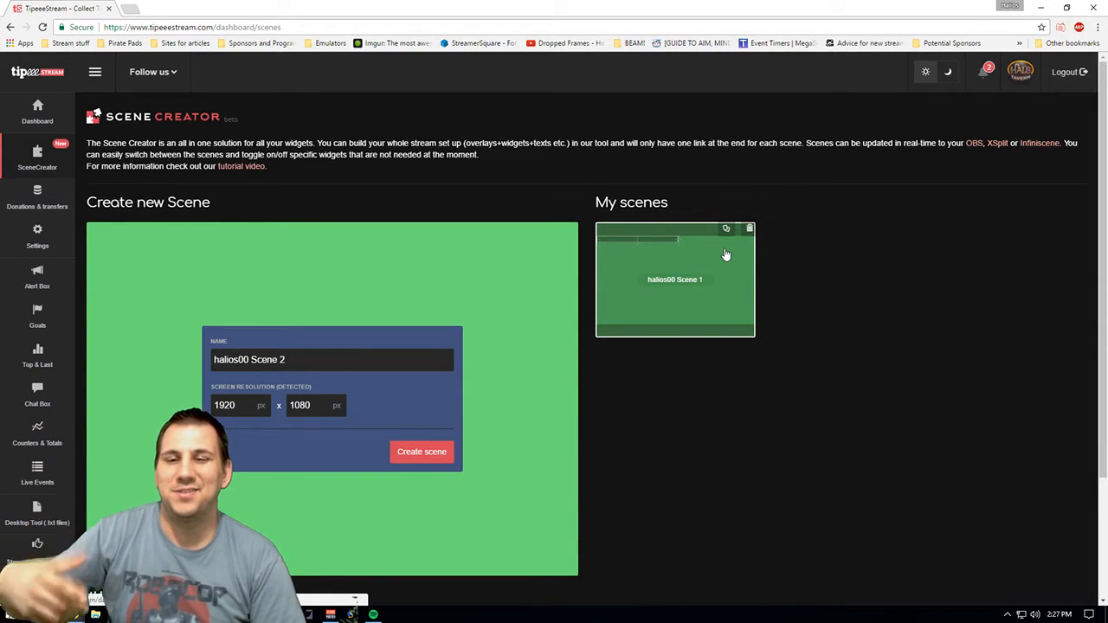
- Select the scene's overlay URL for halios00 Scene 1 in the Scene Creator
{"action": "mouse_move", "coordinate": [702, 261]}
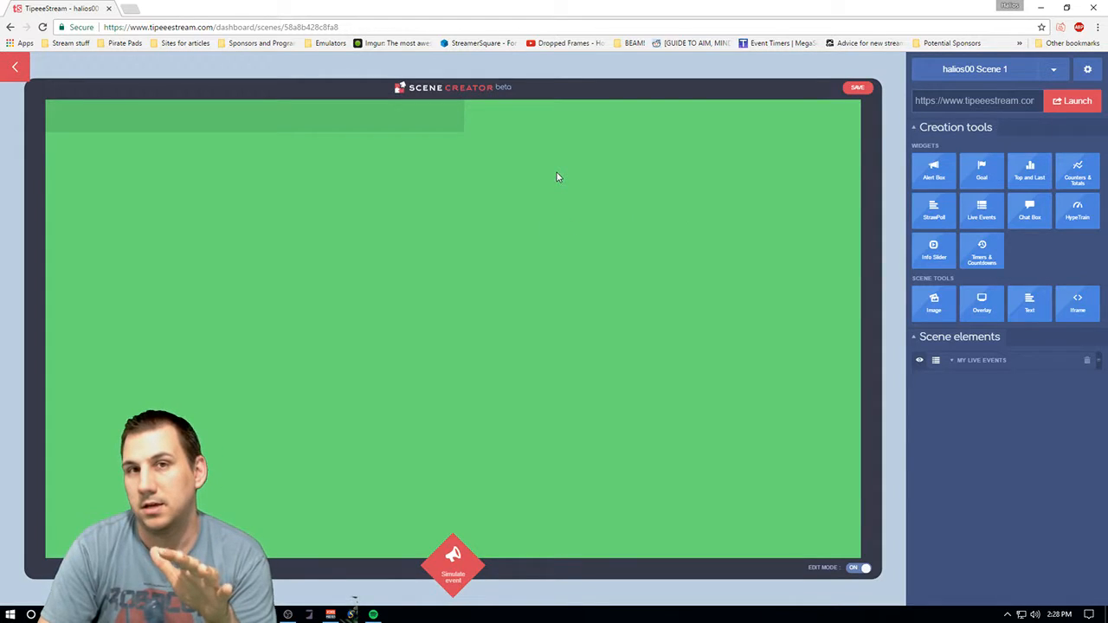
{"action": "mouse_move", "coordinate": [298, 120]}
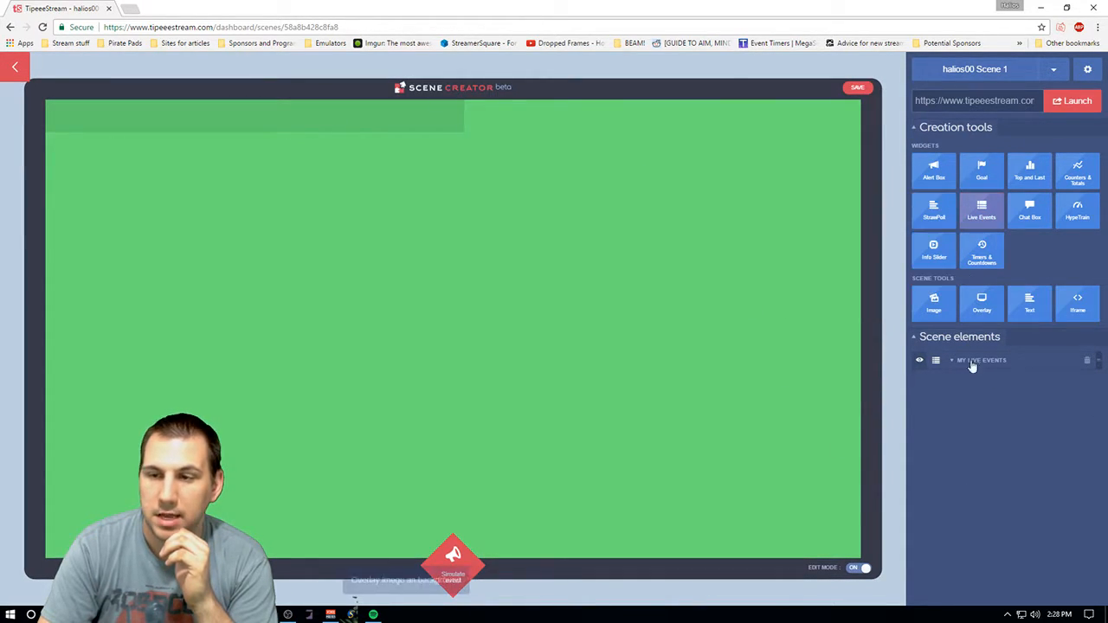
{"action": "left_click", "coordinate": [974, 99]}
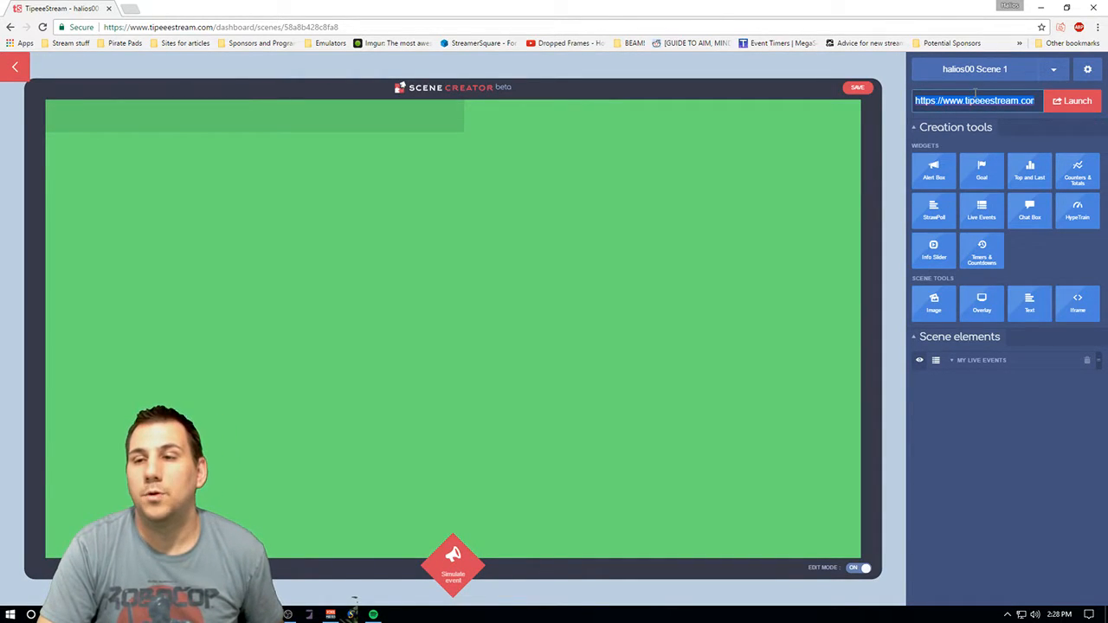
- Switch to OBS and inspect the properties of the Tipeee browser source
{"action": "left_click", "coordinate": [351, 612]}
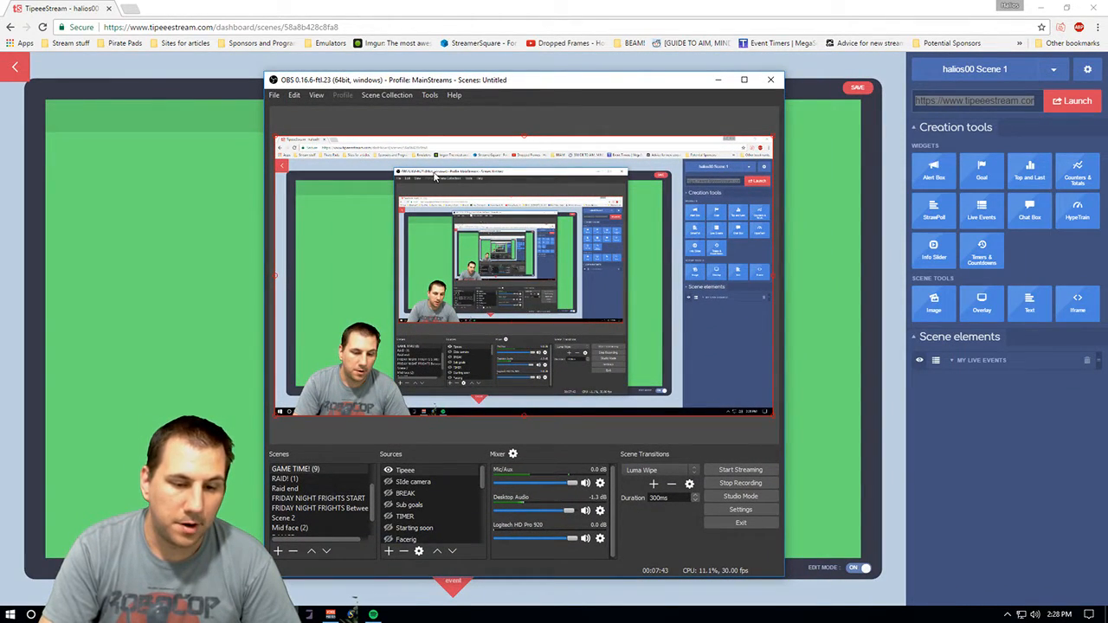
{"action": "scroll", "coordinate": [364, 485], "scroll_direction": "down", "scroll_amount": 1}
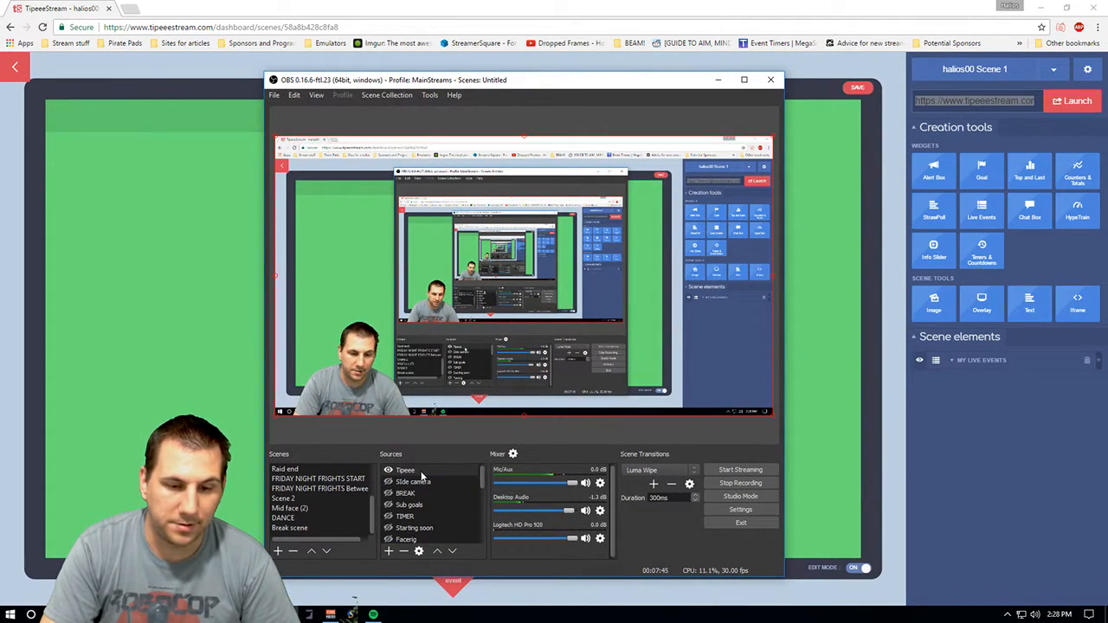
{"action": "right_click", "coordinate": [422, 472]}
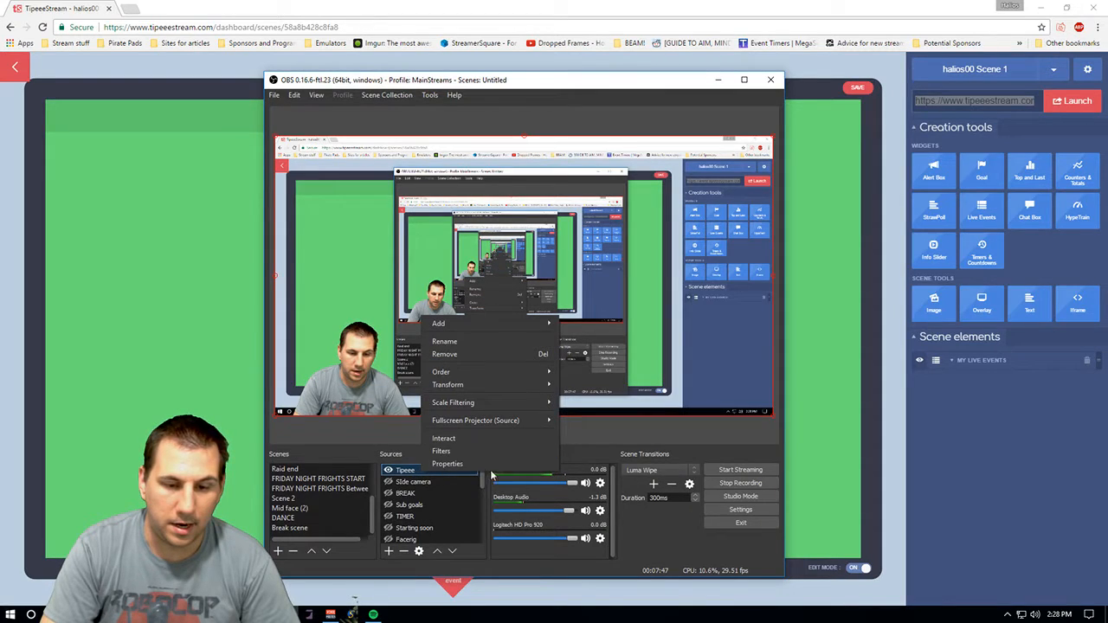
{"action": "mouse_move", "coordinate": [459, 323]}
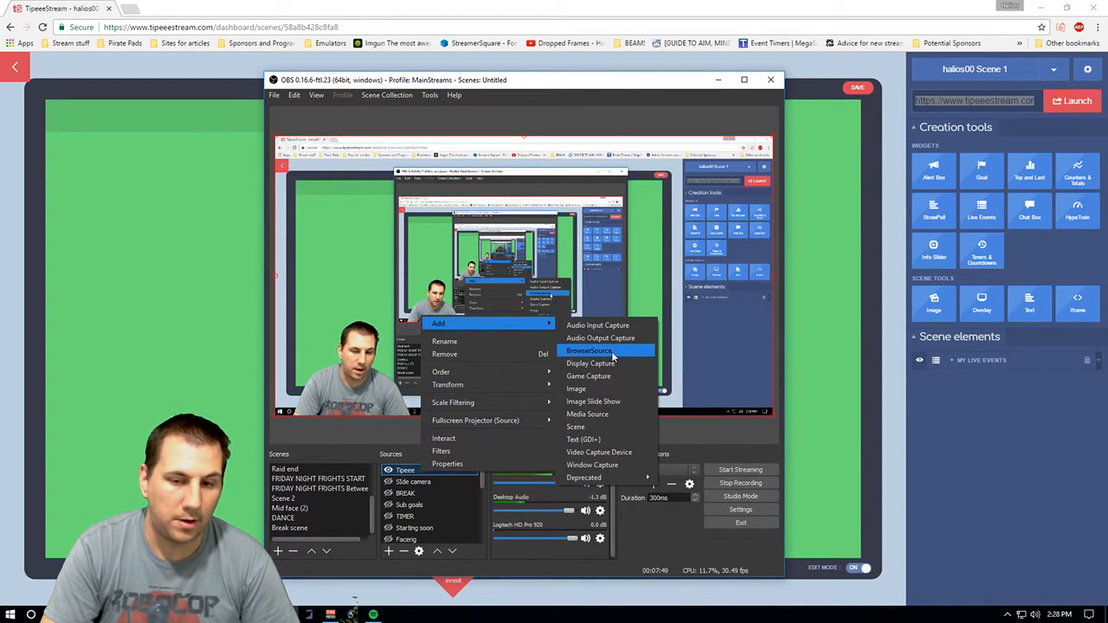
{"action": "left_click", "coordinate": [446, 463]}
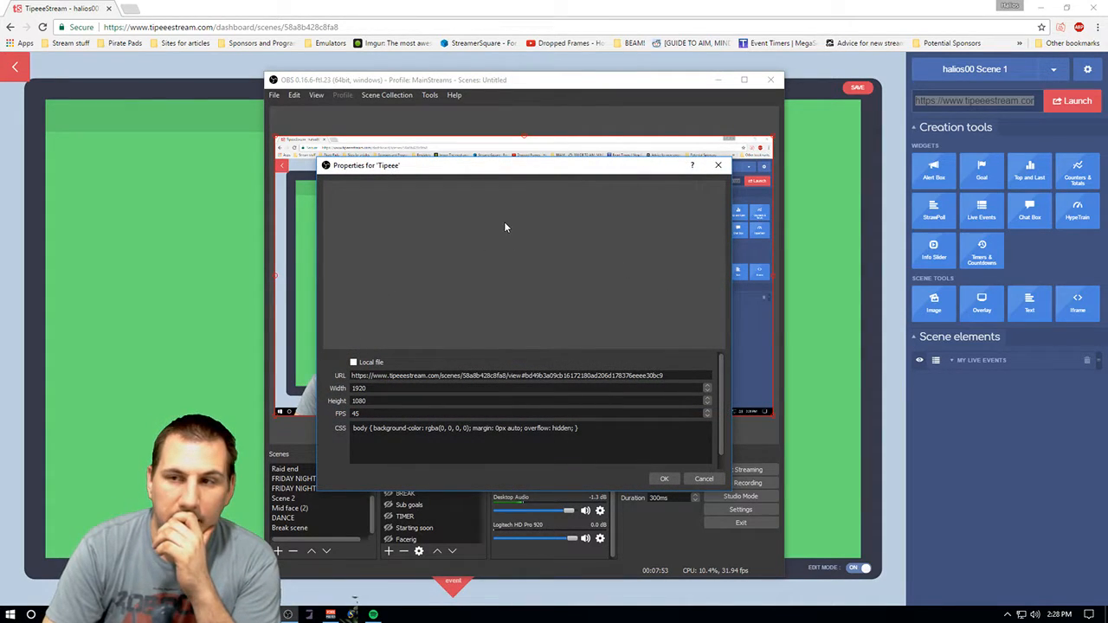
{"action": "left_click_drag", "start_coordinate": [497, 168], "coordinate": [519, 177]}
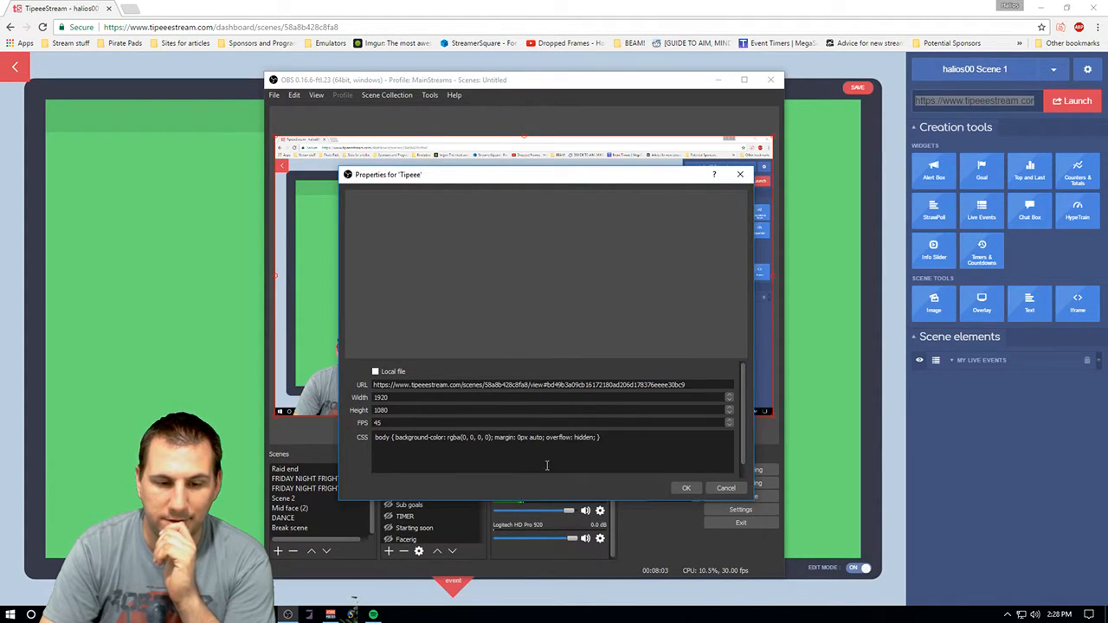
{"action": "left_click", "coordinate": [724, 488]}
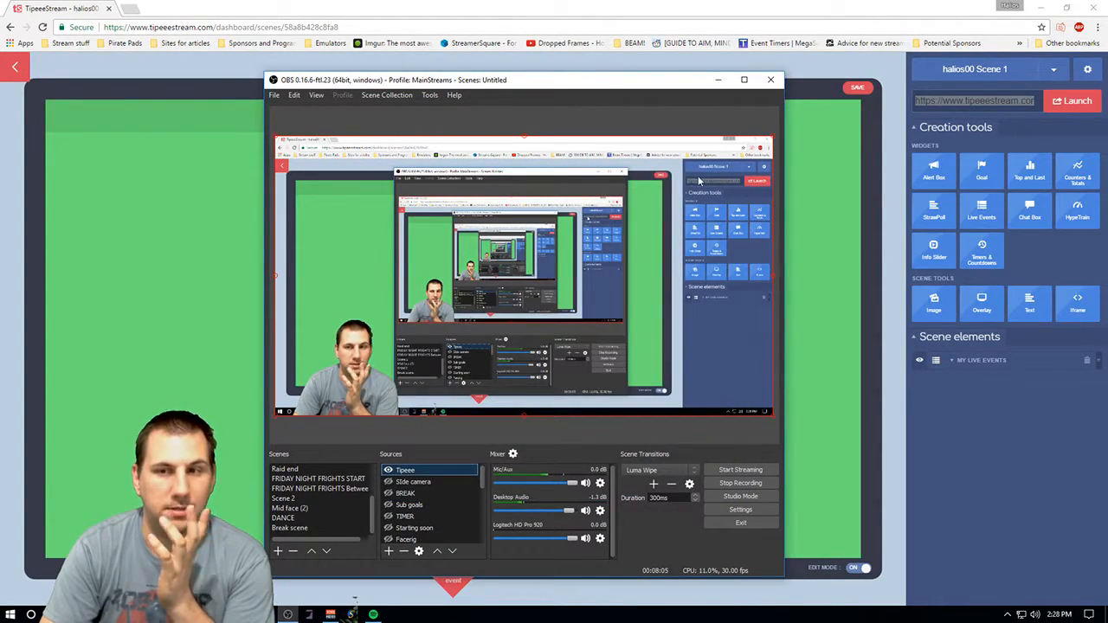
- Move OBS out of the way and select the My Live Events element in the scene
{"action": "left_click_drag", "start_coordinate": [616, 82], "coordinate": [1107, 93]}
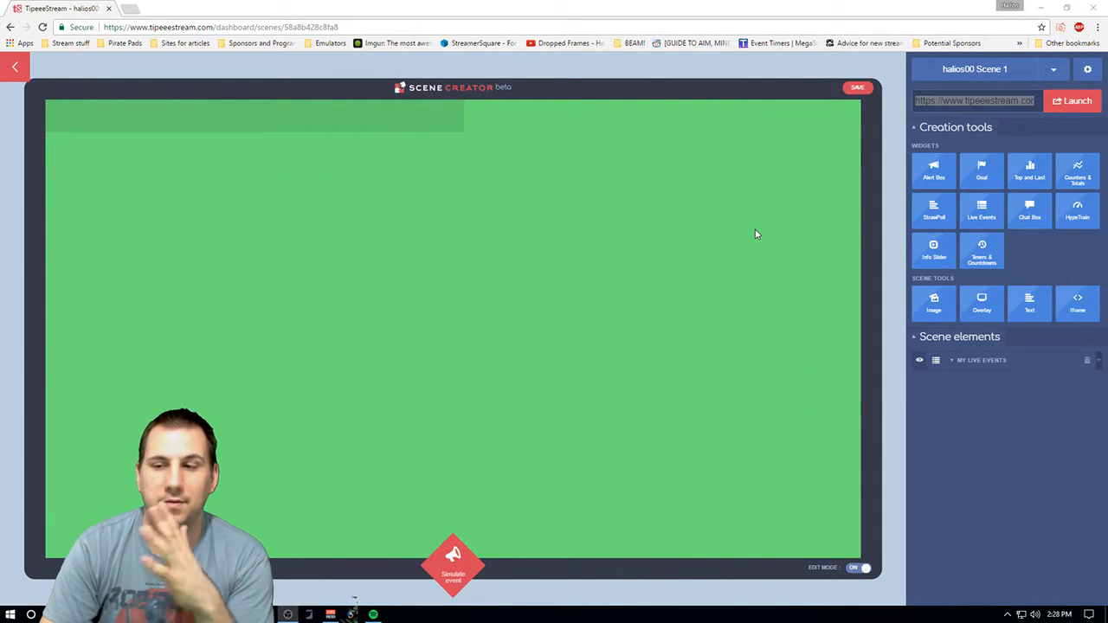
{"action": "left_click", "coordinate": [976, 361]}
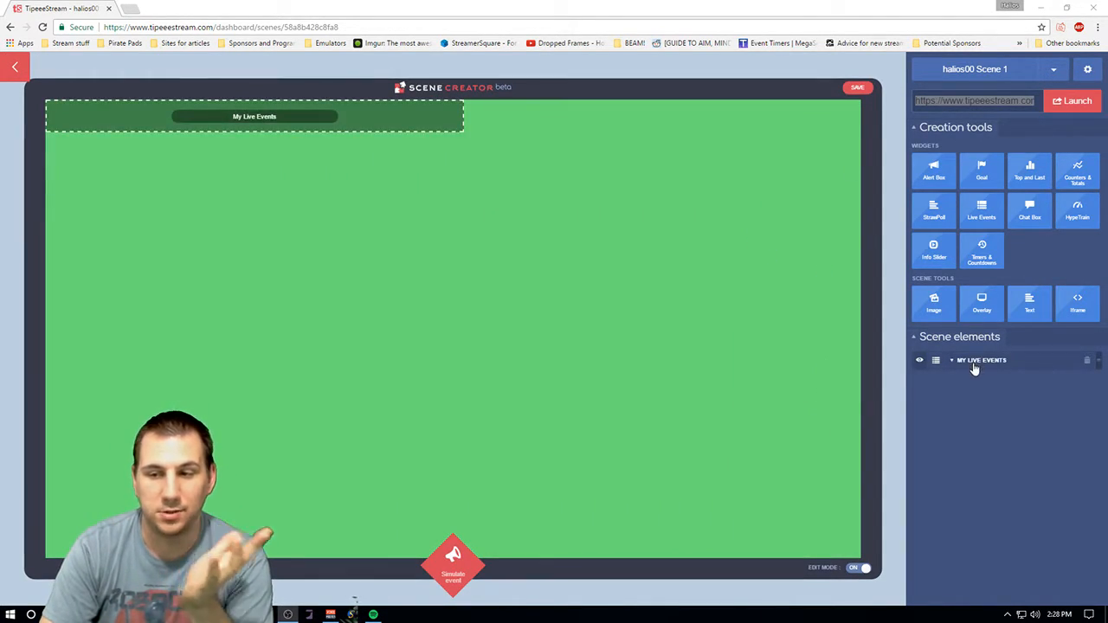
- Add a new Alert Box widget to the scene
{"action": "left_click", "coordinate": [1001, 371]}
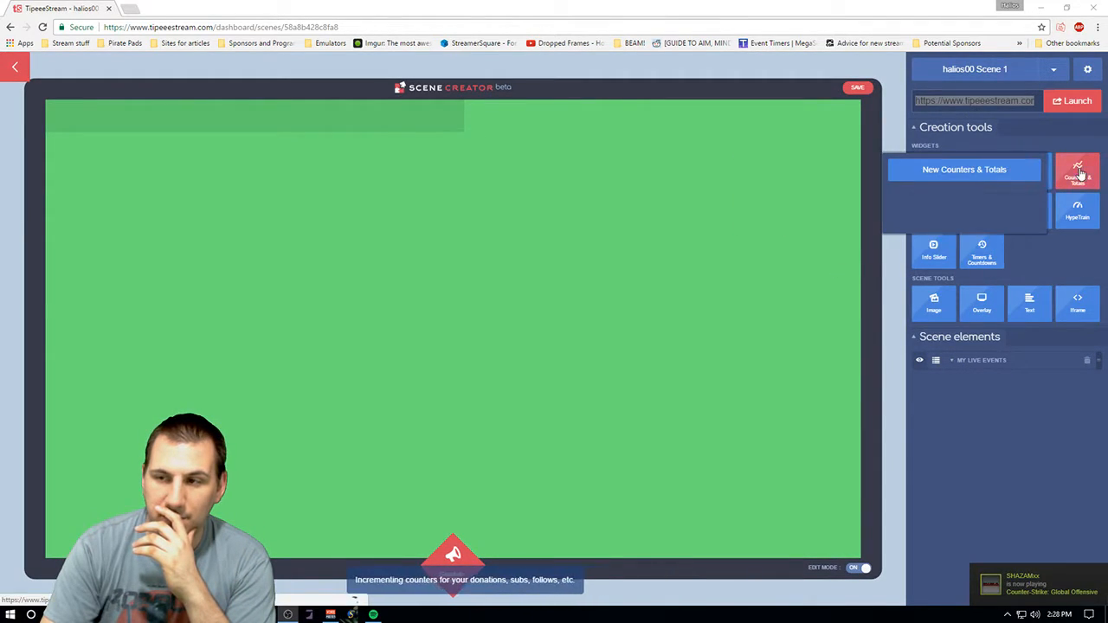
{"action": "mouse_move", "coordinate": [1065, 217]}
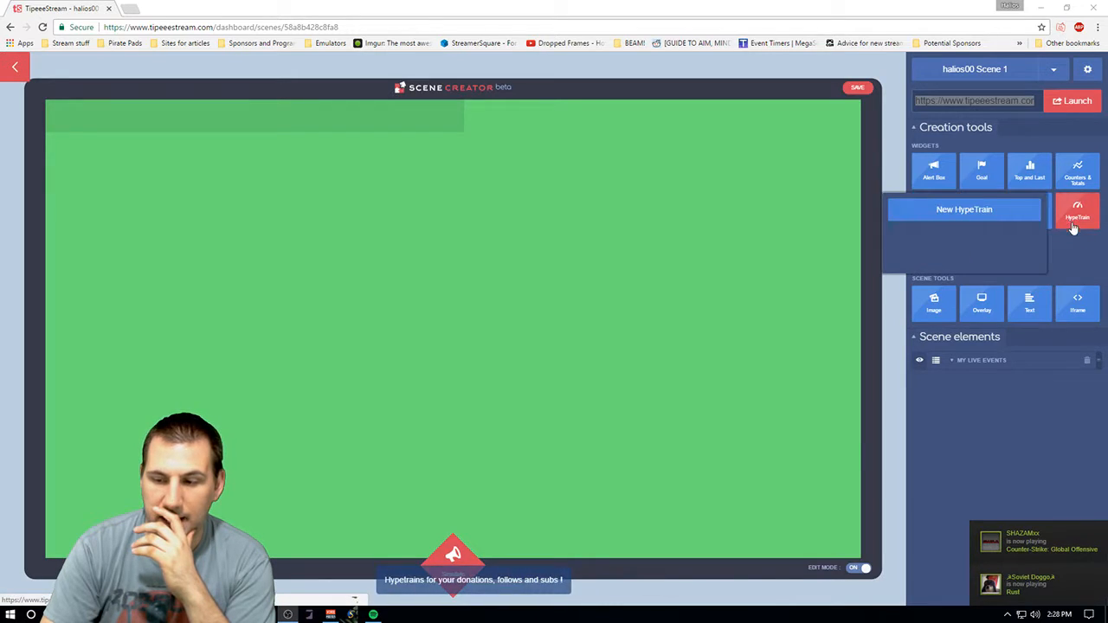
{"action": "mouse_move", "coordinate": [995, 252]}
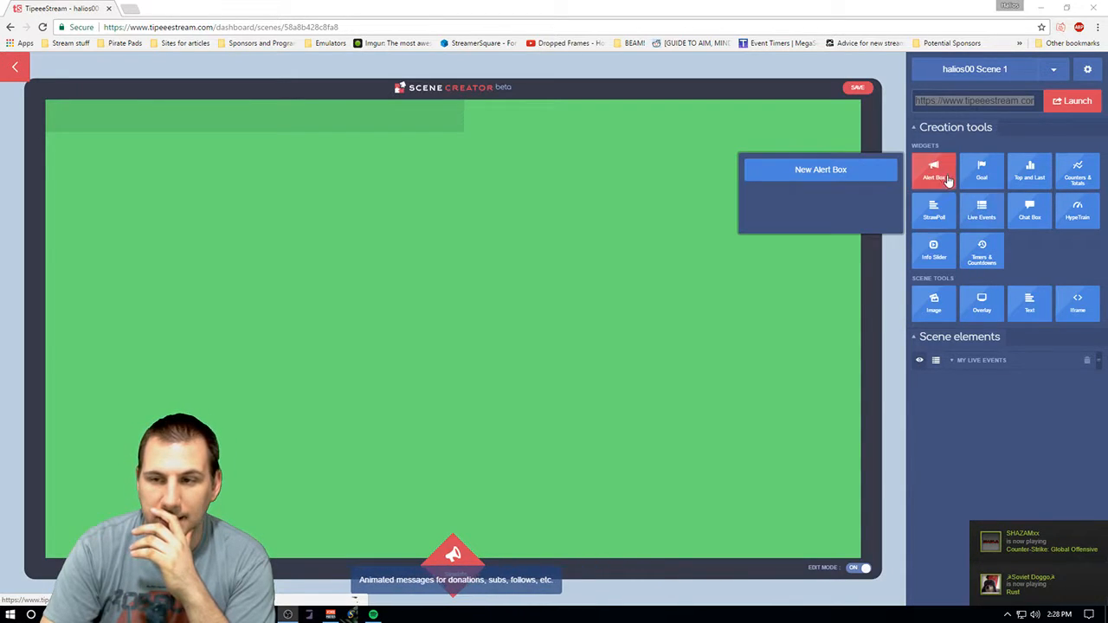
{"action": "mouse_move", "coordinate": [981, 172]}
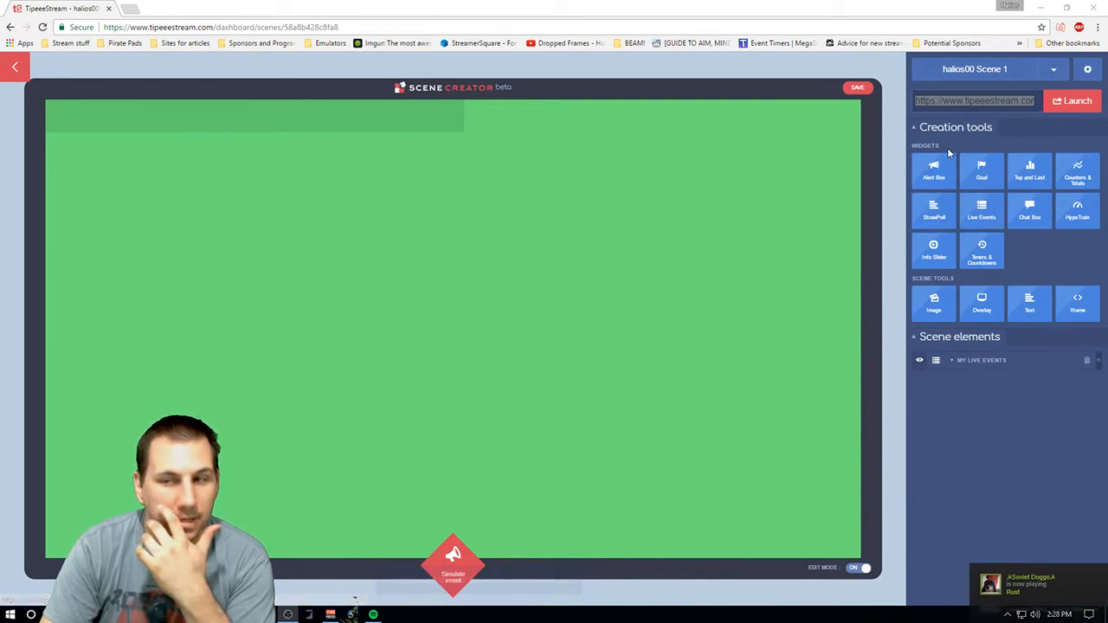
{"action": "mouse_move", "coordinate": [945, 175]}
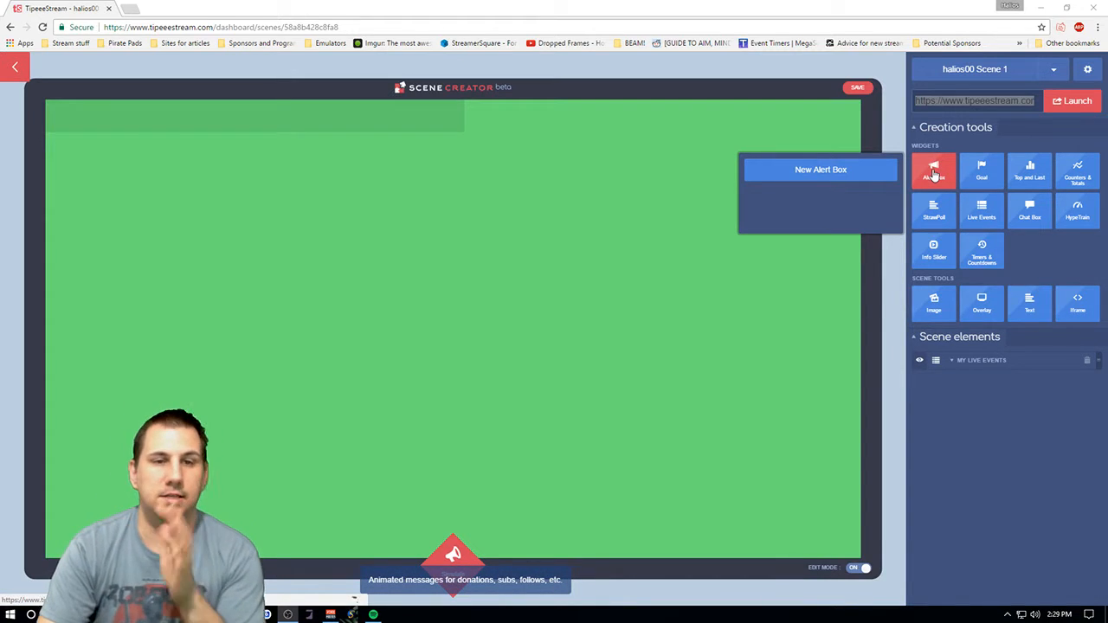
{"action": "left_click", "coordinate": [819, 172]}
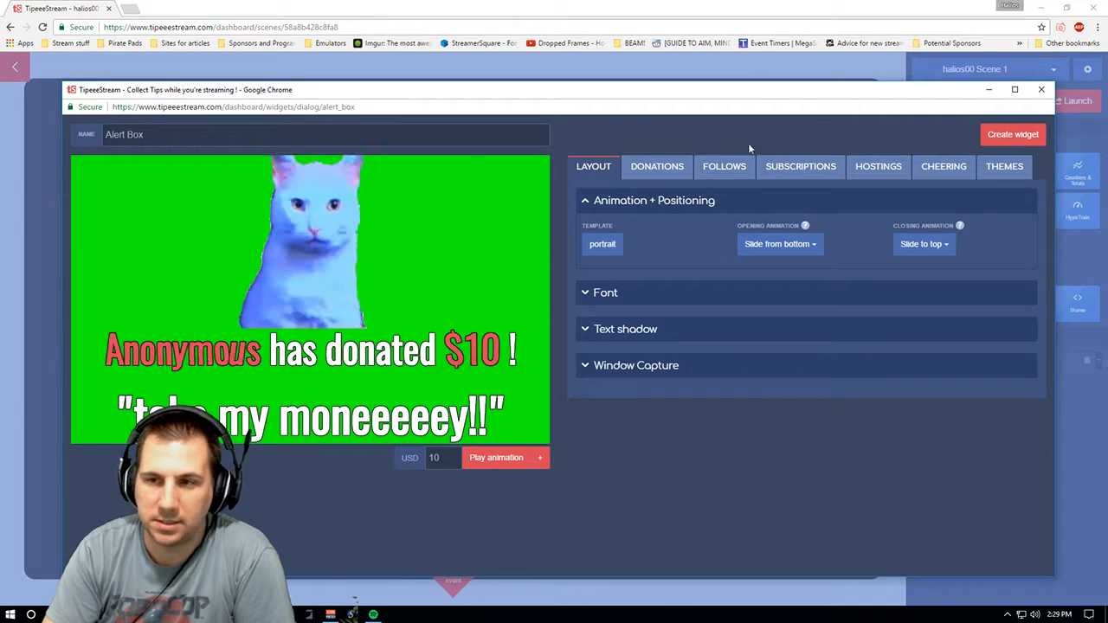
- Rename the alert box widget to "Hey, lookie here!"
{"action": "left_click", "coordinate": [284, 137]}
{"action": "key", "text": "BackSpace"}
{"action": "key", "text": "BackSpace"}
{"action": "key", "text": "BackSpace"}
{"action": "key", "text": "BackSpace"}
{"action": "key", "text": "BackSpace"}
{"action": "key", "text": "BackSpace"}
{"action": "key", "text": "BackSpace"}
{"action": "key", "text": "BackSpace"}
{"action": "key", "text": "BackSpace"}
{"action": "type", "text": "Hey, lookie"}
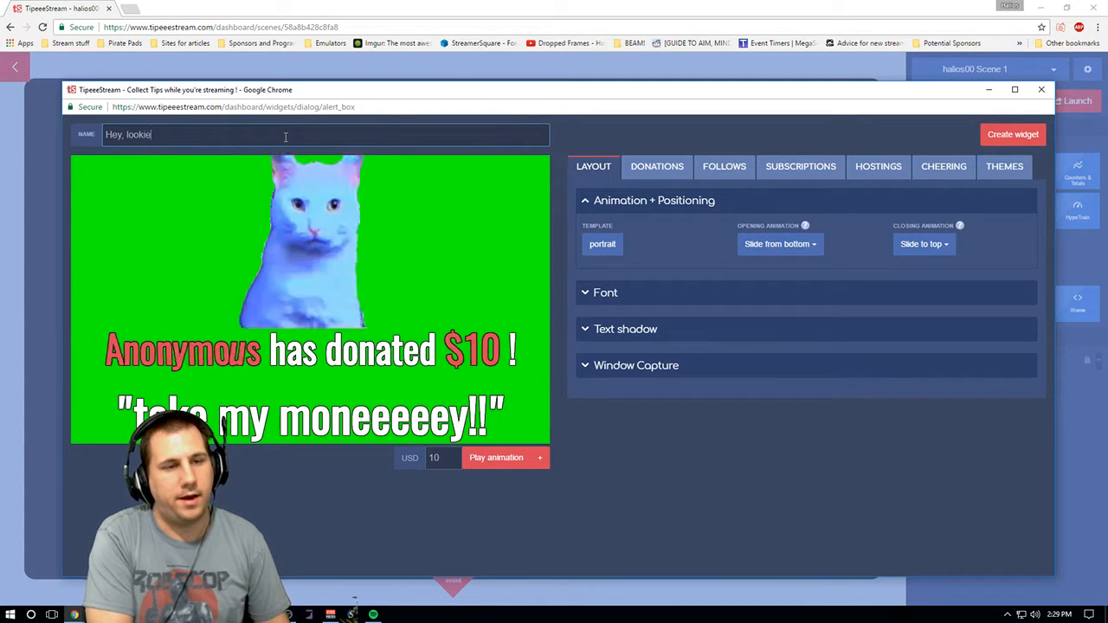
{"action": "type", "text": " here!"}
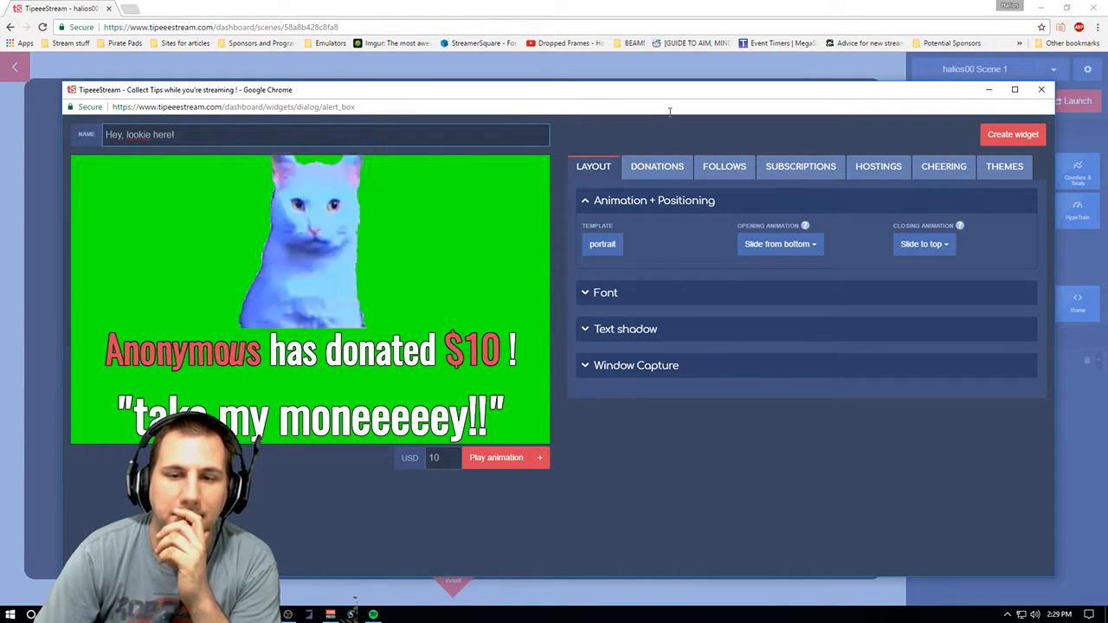
- Try each alert template in turn and settle on the bigImageCentered template
{"action": "left_click", "coordinate": [615, 246]}
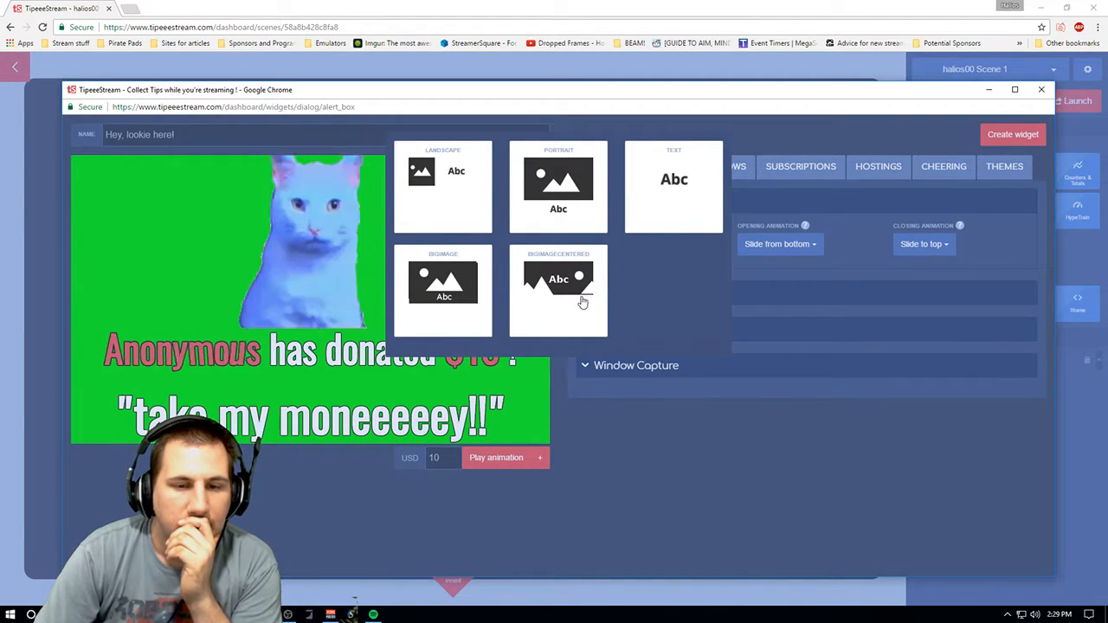
{"action": "left_click", "coordinate": [437, 284]}
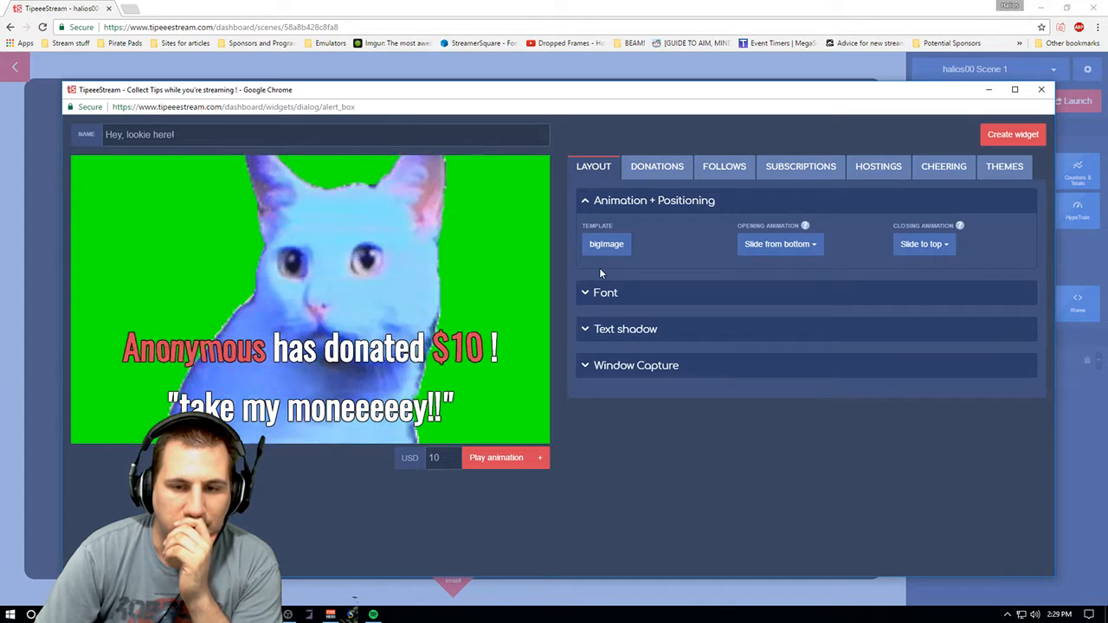
{"action": "left_click", "coordinate": [607, 244]}
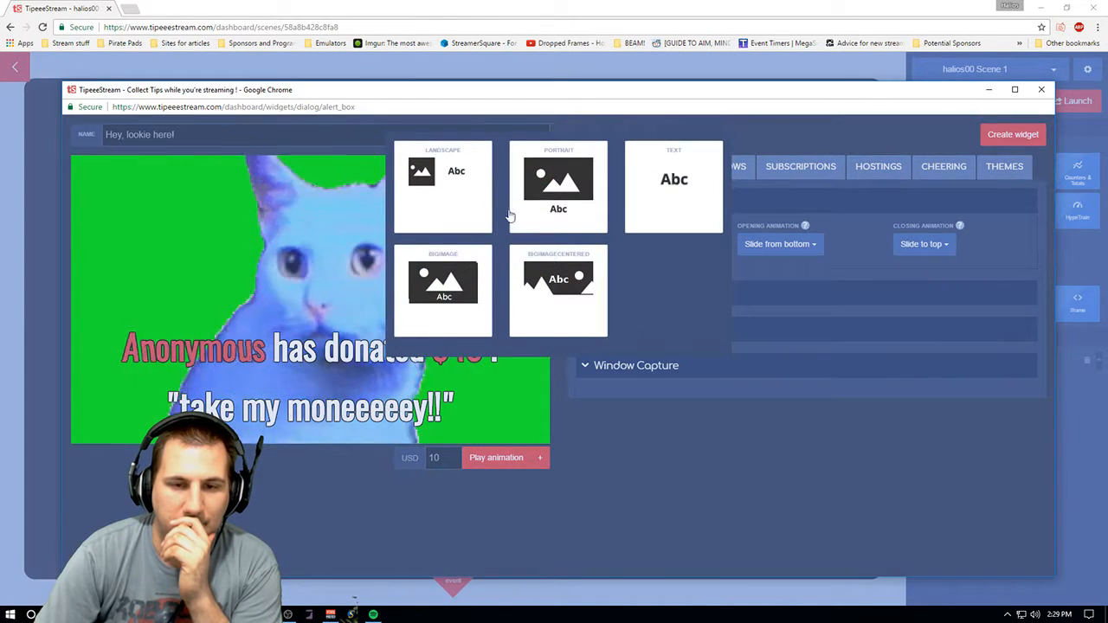
{"action": "left_click", "coordinate": [573, 303]}
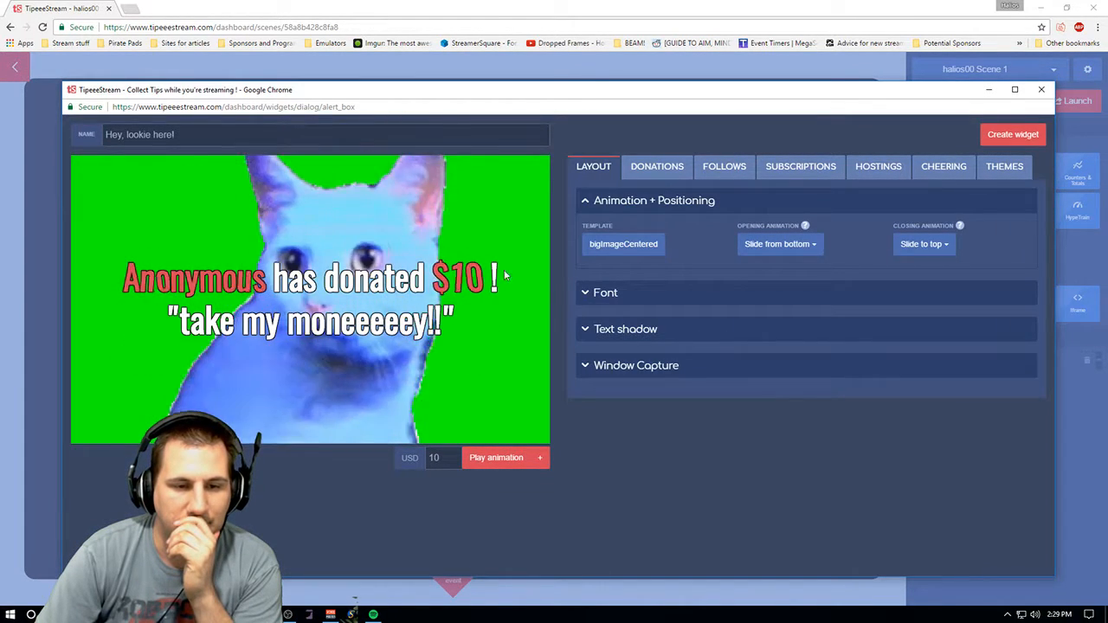
{"action": "left_click", "coordinate": [620, 248]}
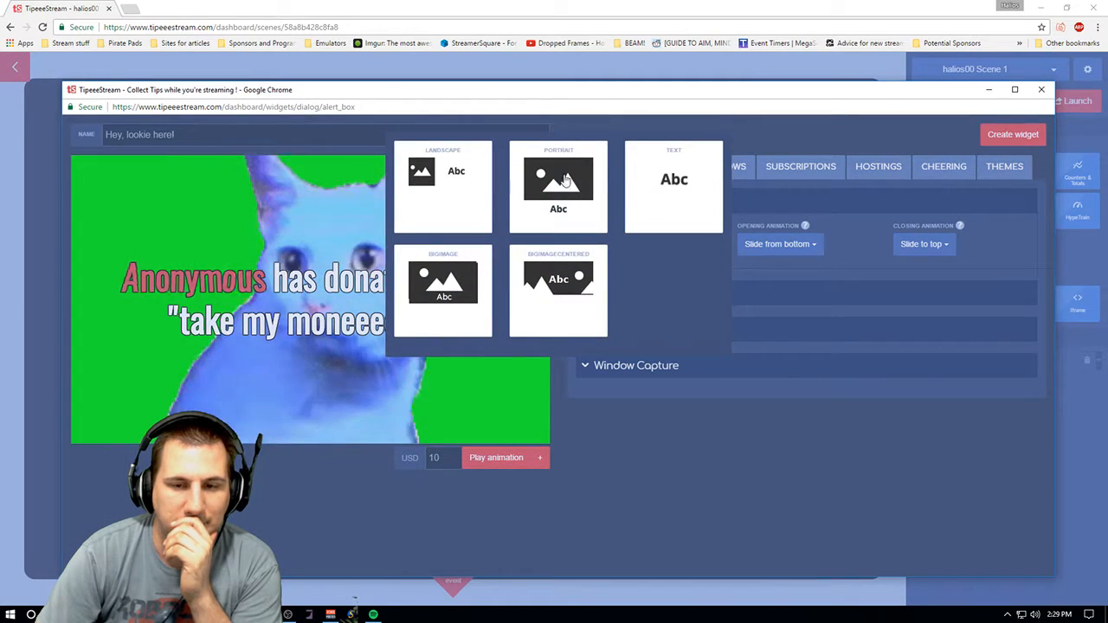
{"action": "left_click", "coordinate": [448, 203]}
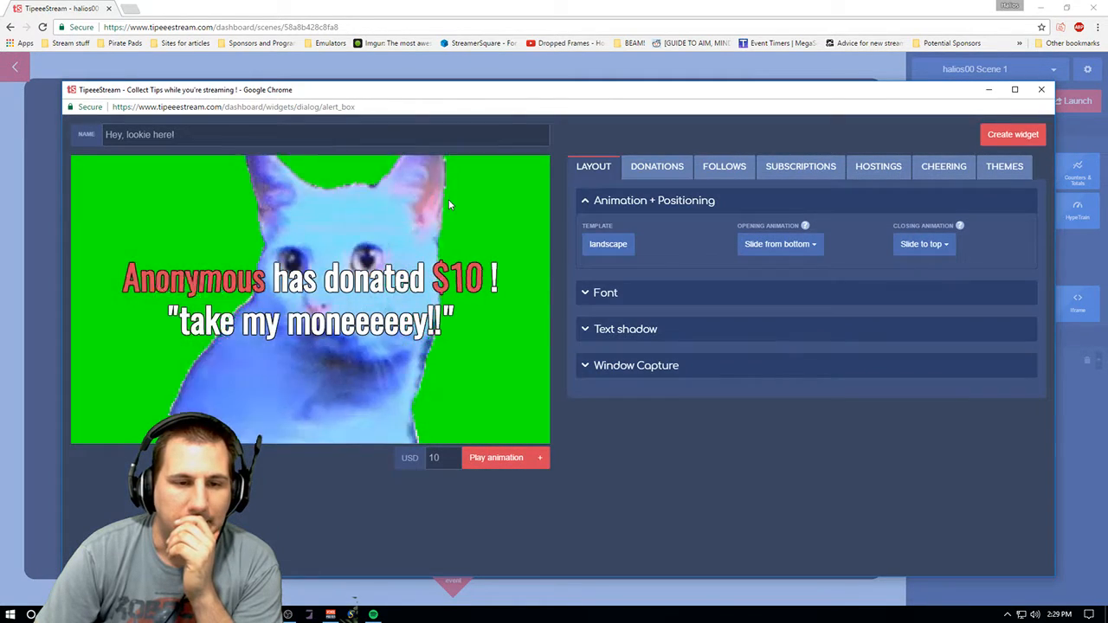
{"action": "left_click", "coordinate": [593, 258]}
{"action": "left_click", "coordinate": [532, 189]}
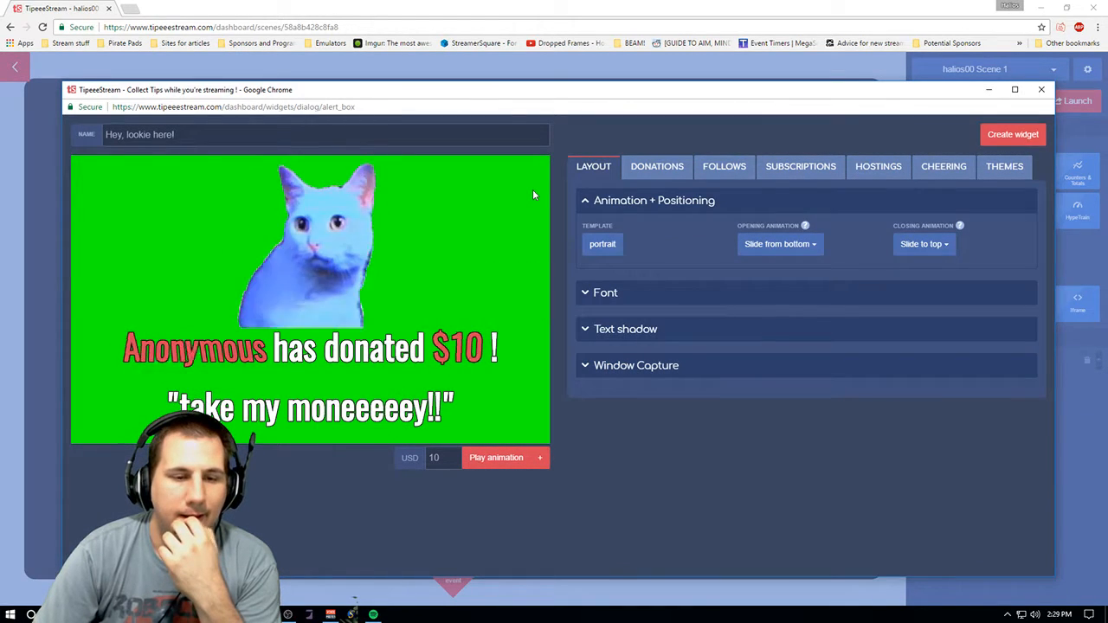
{"action": "left_click", "coordinate": [599, 245]}
{"action": "left_click", "coordinate": [667, 192]}
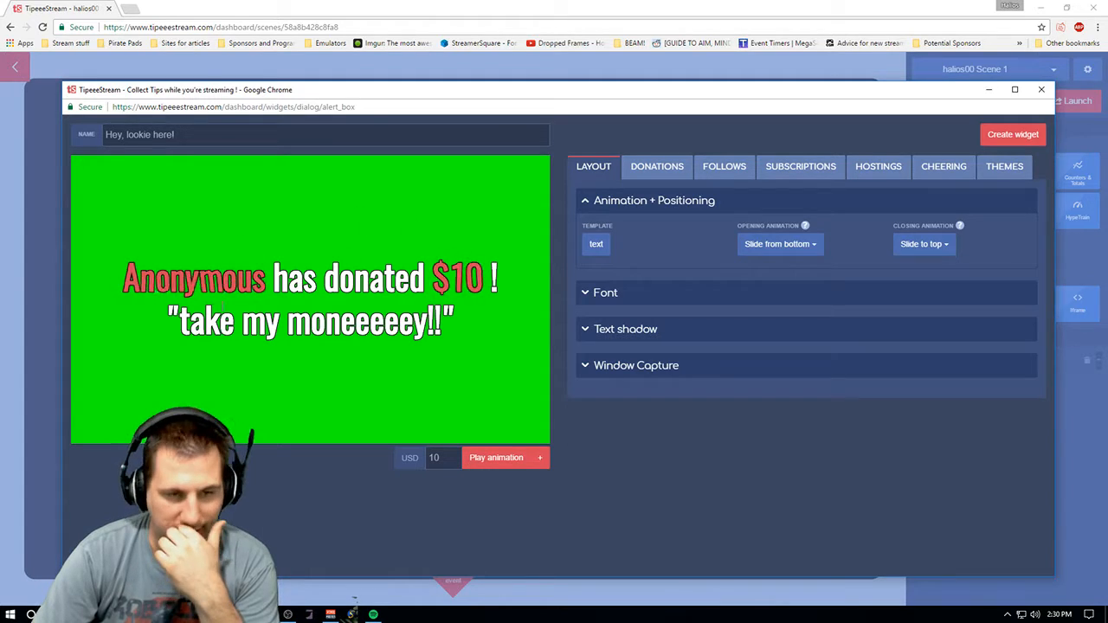
{"action": "left_click", "coordinate": [599, 246]}
{"action": "left_click", "coordinate": [585, 301]}
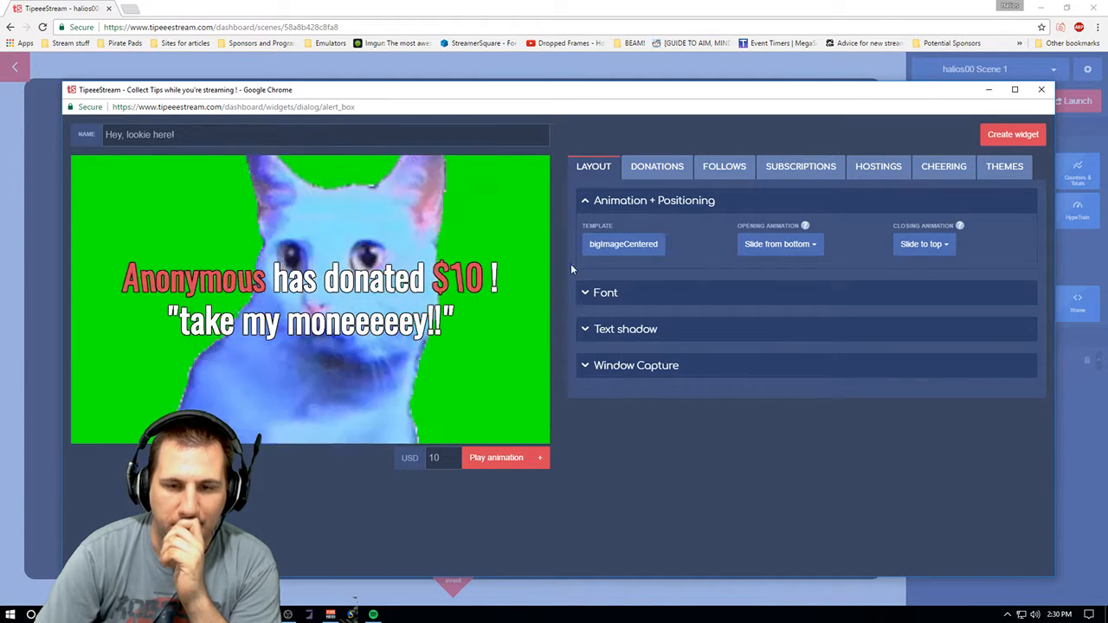
- Set the alert's opening animation to Slide from top
{"action": "left_click", "coordinate": [814, 247]}
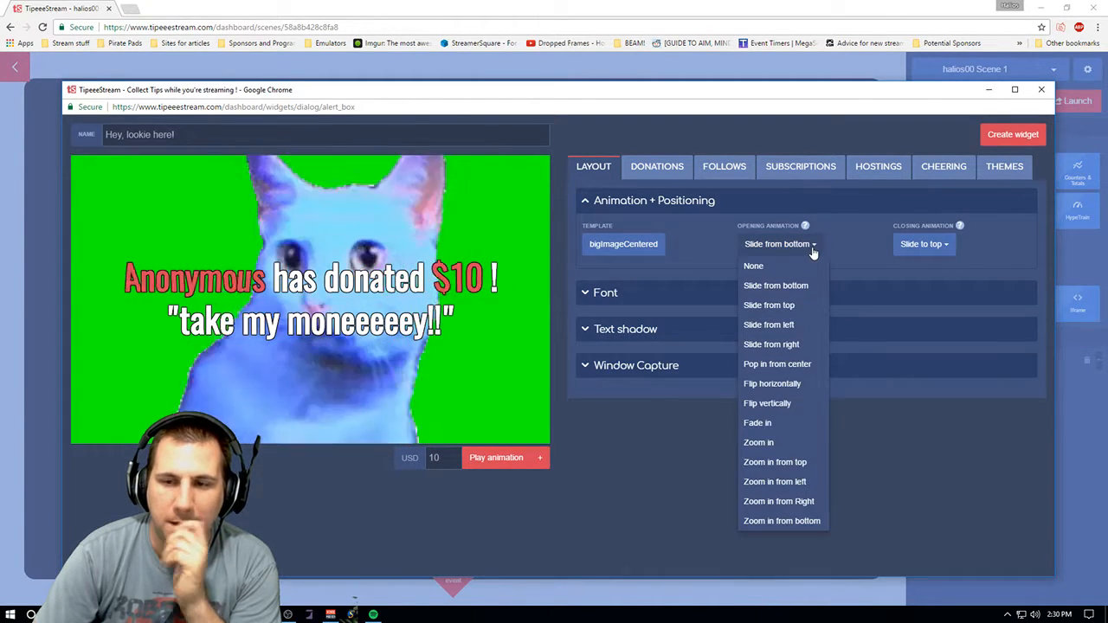
{"action": "left_click", "coordinate": [796, 309]}
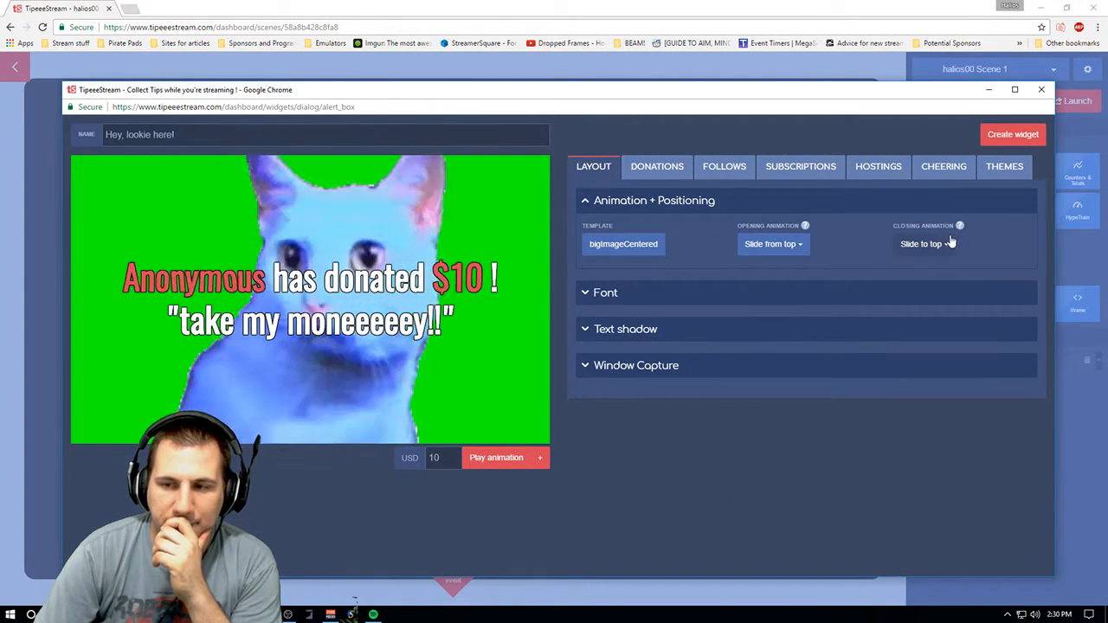
{"action": "left_click", "coordinate": [755, 249]}
{"action": "left_click", "coordinate": [760, 247]}
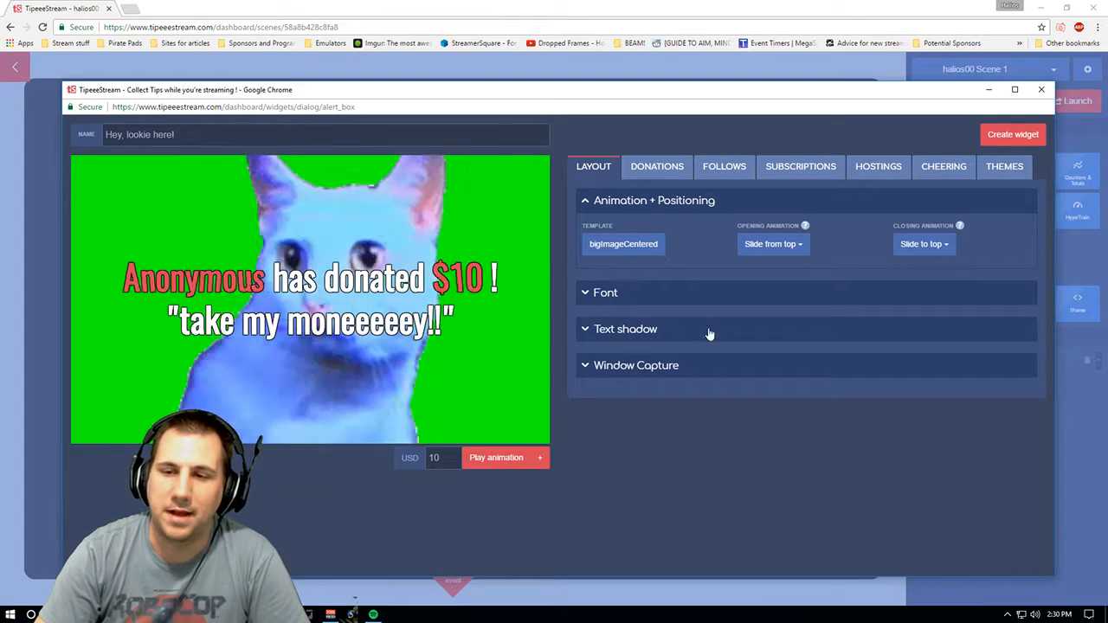
- Expand the Font section and browse the font gallery without choosing a font
{"action": "left_click", "coordinate": [610, 303]}
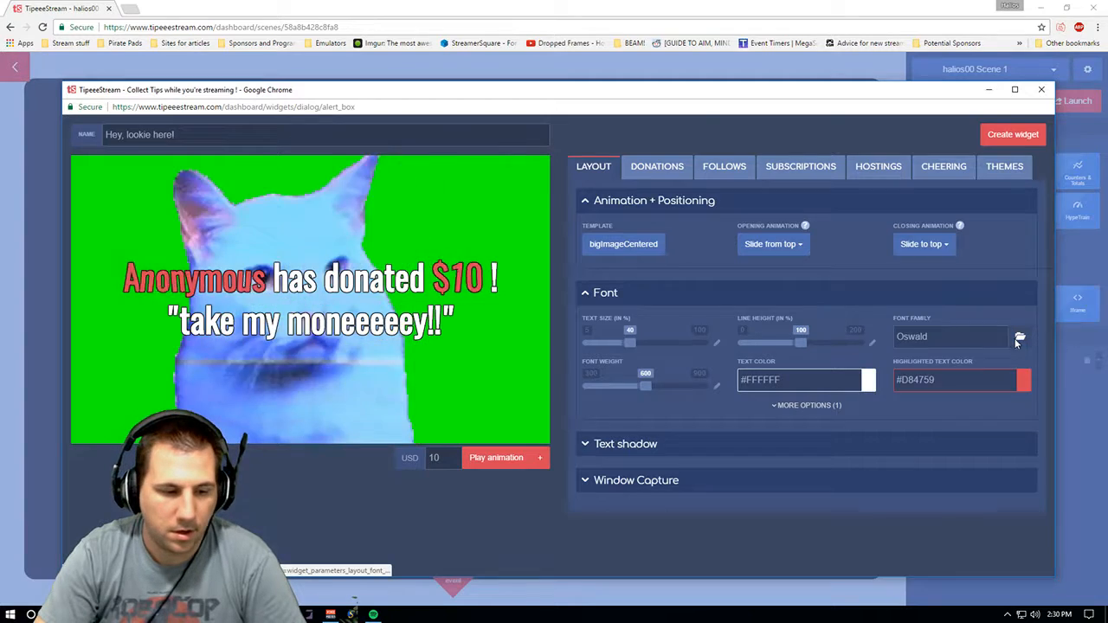
{"action": "left_click", "coordinate": [1018, 338]}
{"action": "left_click_drag", "start_coordinate": [1050, 312], "coordinate": [1054, 119]}
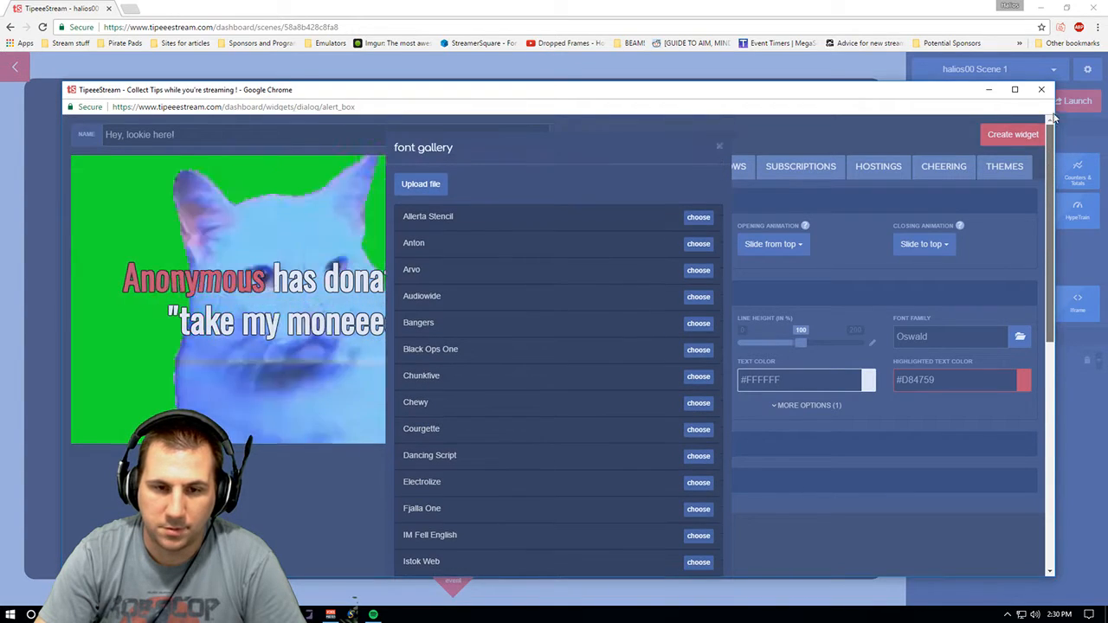
{"action": "left_click", "coordinate": [804, 206]}
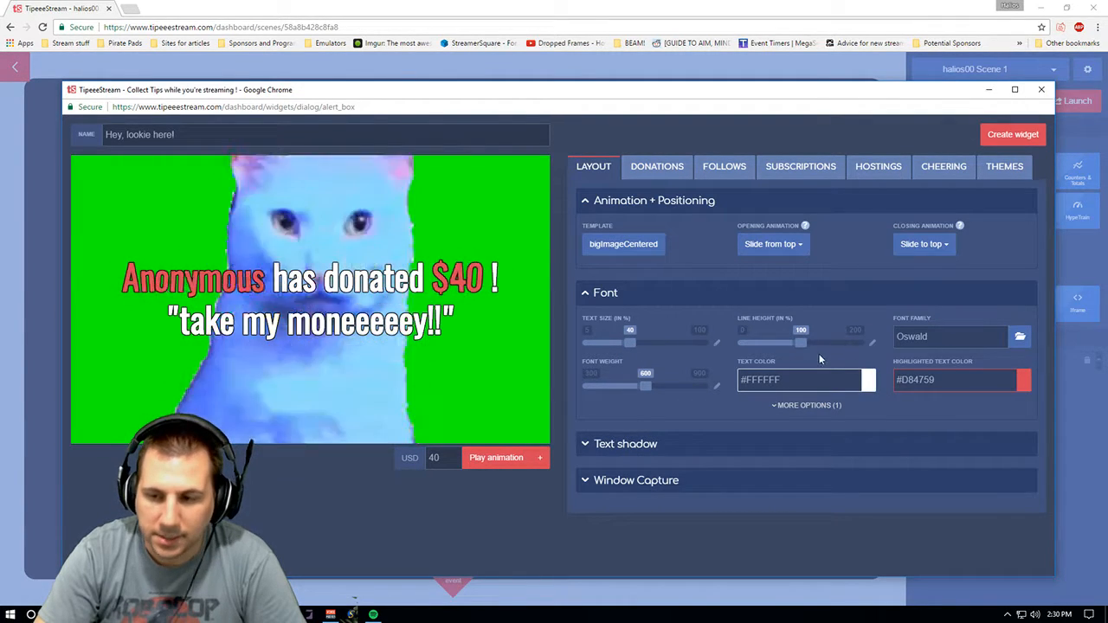
- Expand the extra font options, Text shadow and Window Capture sections to review their settings
{"action": "left_click", "coordinate": [824, 407]}
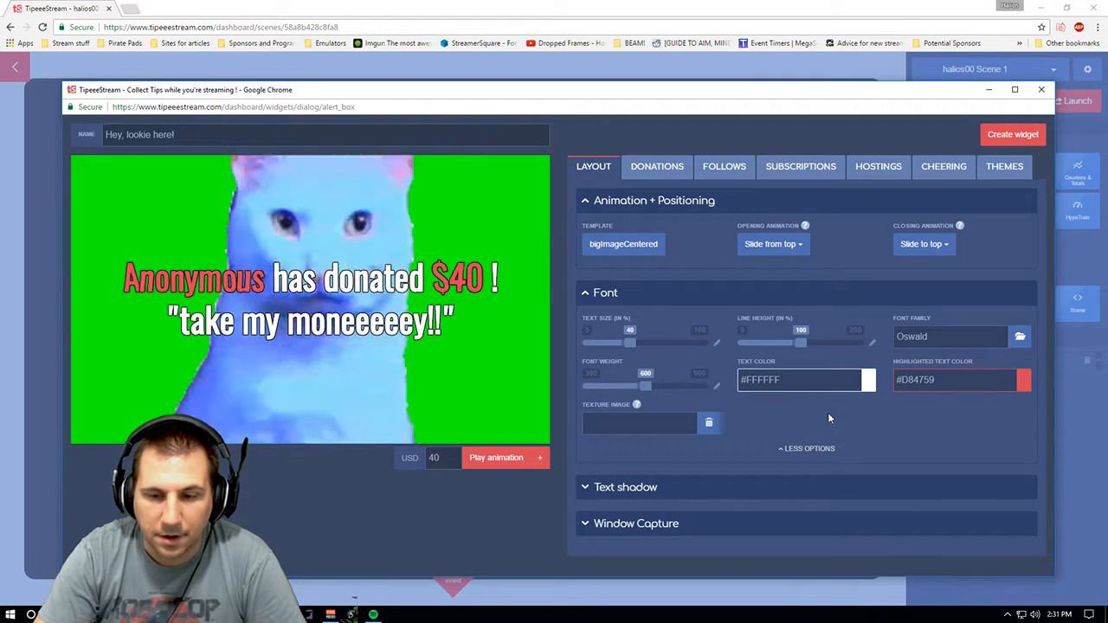
{"action": "left_click", "coordinate": [826, 450]}
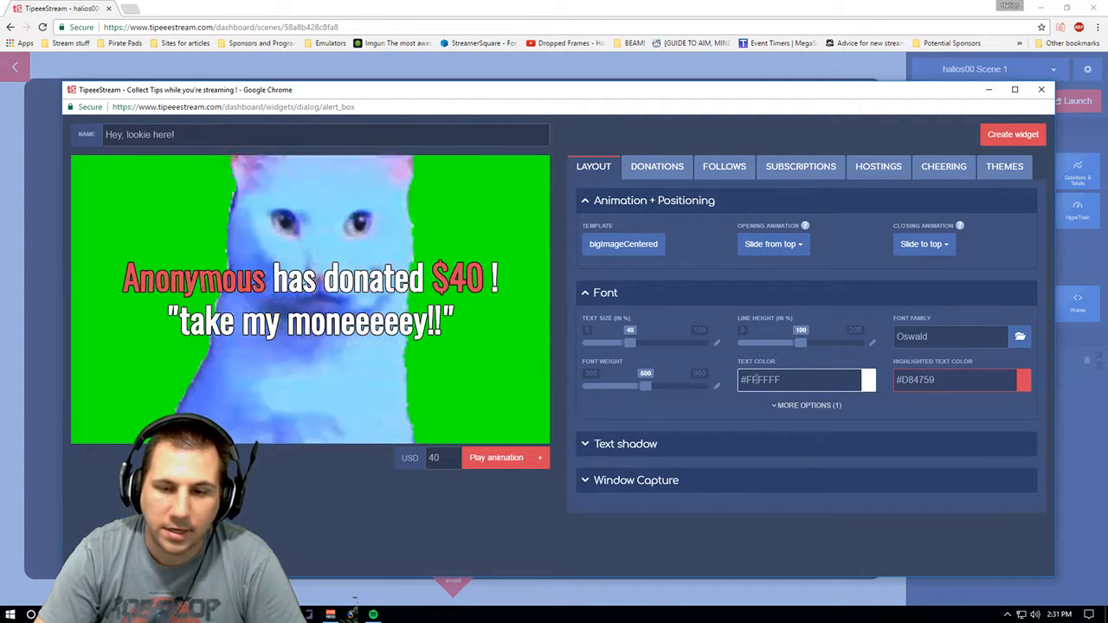
{"action": "left_click", "coordinate": [656, 446]}
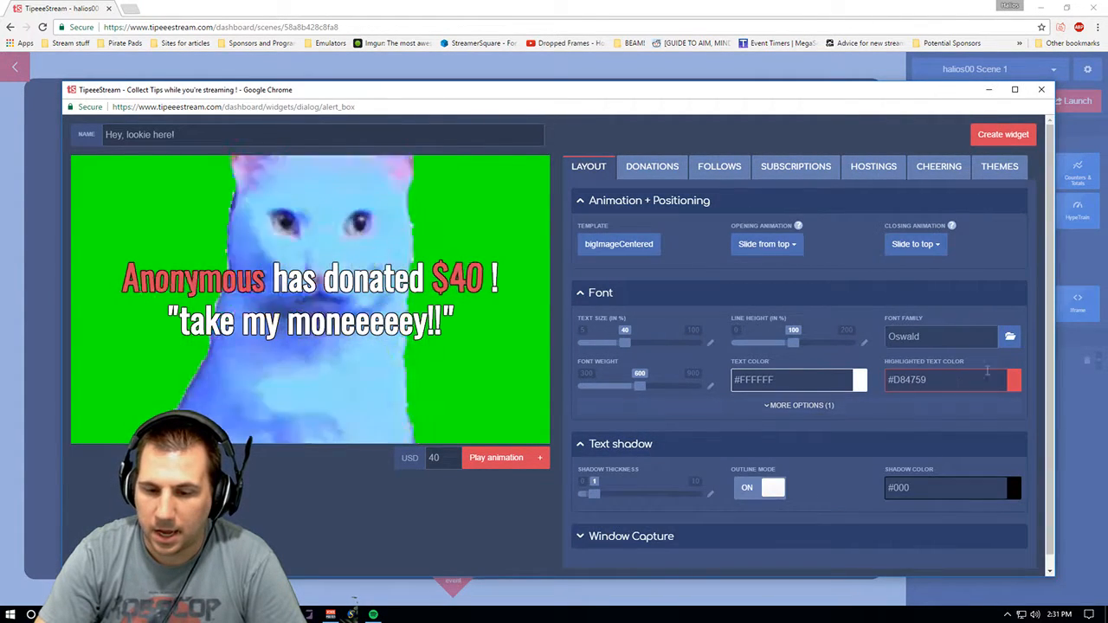
{"action": "scroll", "coordinate": [1043, 407], "scroll_direction": "down", "scroll_amount": 1}
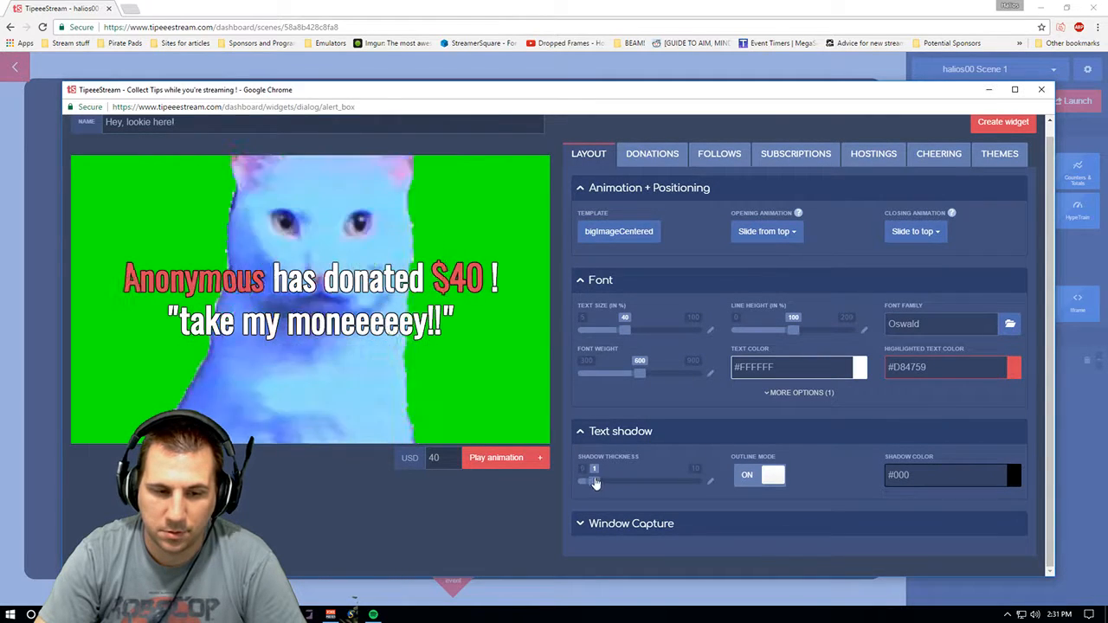
{"action": "left_click", "coordinate": [634, 528]}
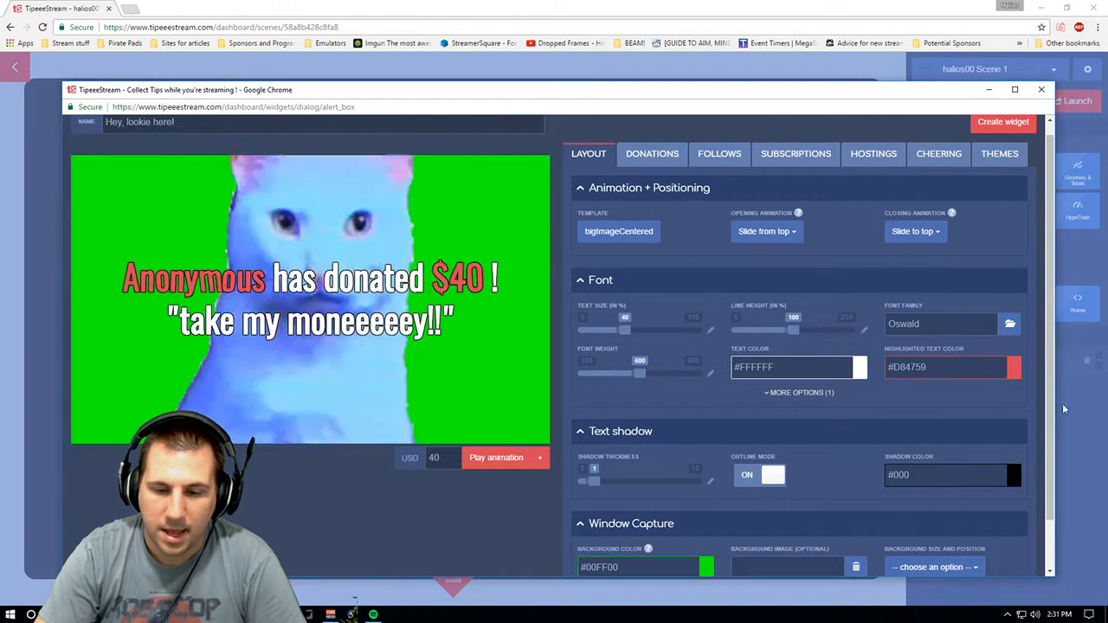
{"action": "left_click_drag", "start_coordinate": [1050, 399], "coordinate": [1047, 476]}
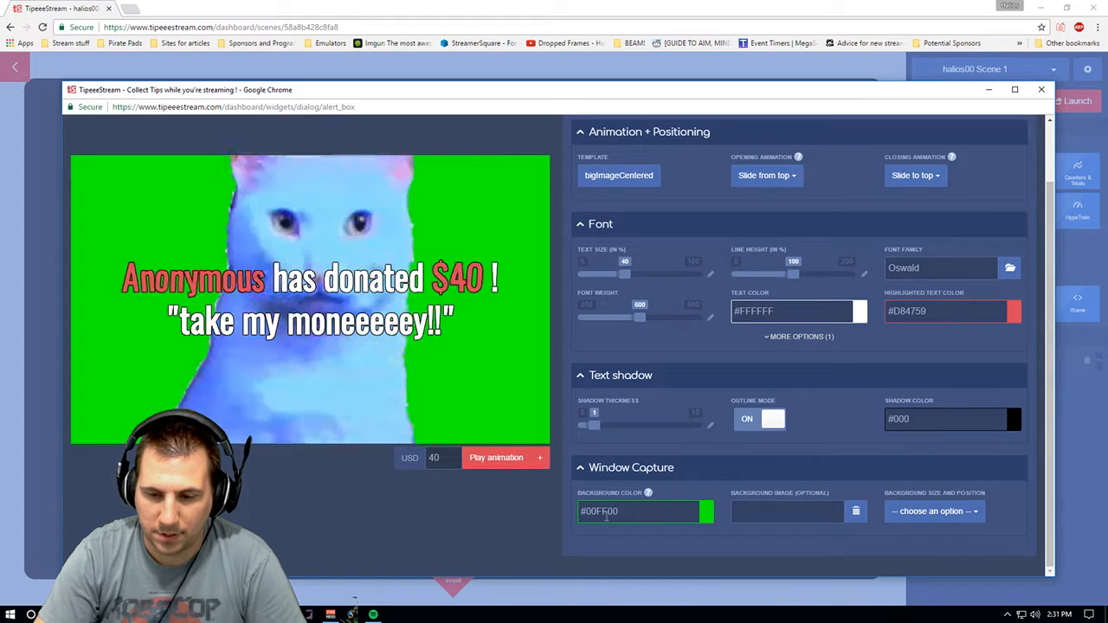
{"action": "scroll", "coordinate": [1047, 432], "scroll_direction": "up", "scroll_amount": 2}
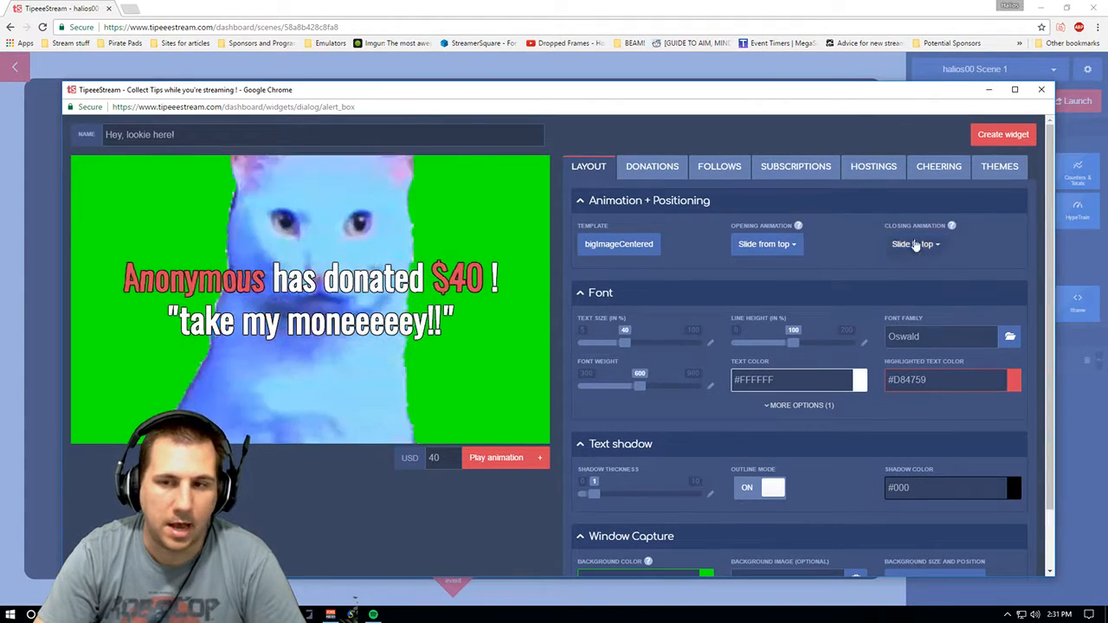
- Change the donation message to "{name} threw {amount} !"
{"action": "left_click", "coordinate": [645, 170]}
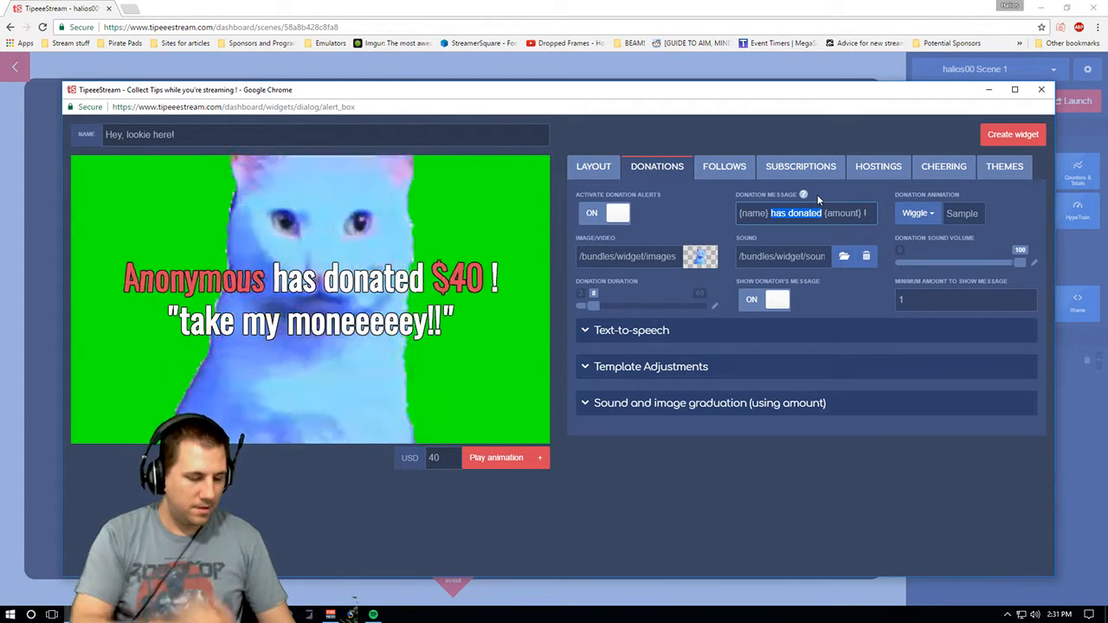
{"action": "type", "text": "threw"}
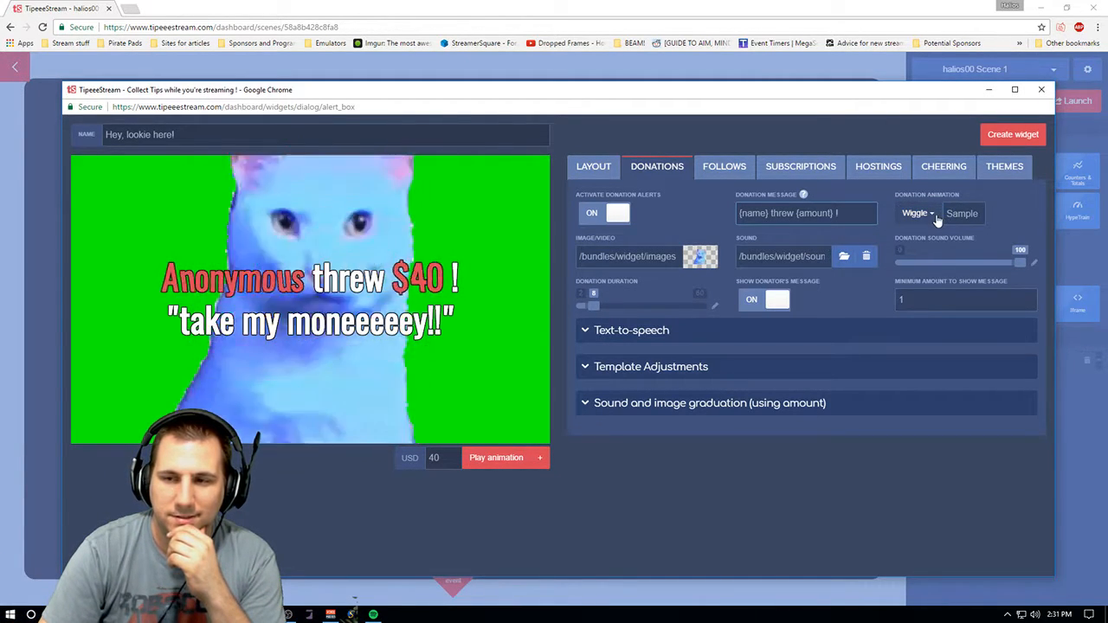
{"action": "left_click", "coordinate": [936, 219]}
{"action": "left_click", "coordinate": [929, 254]}
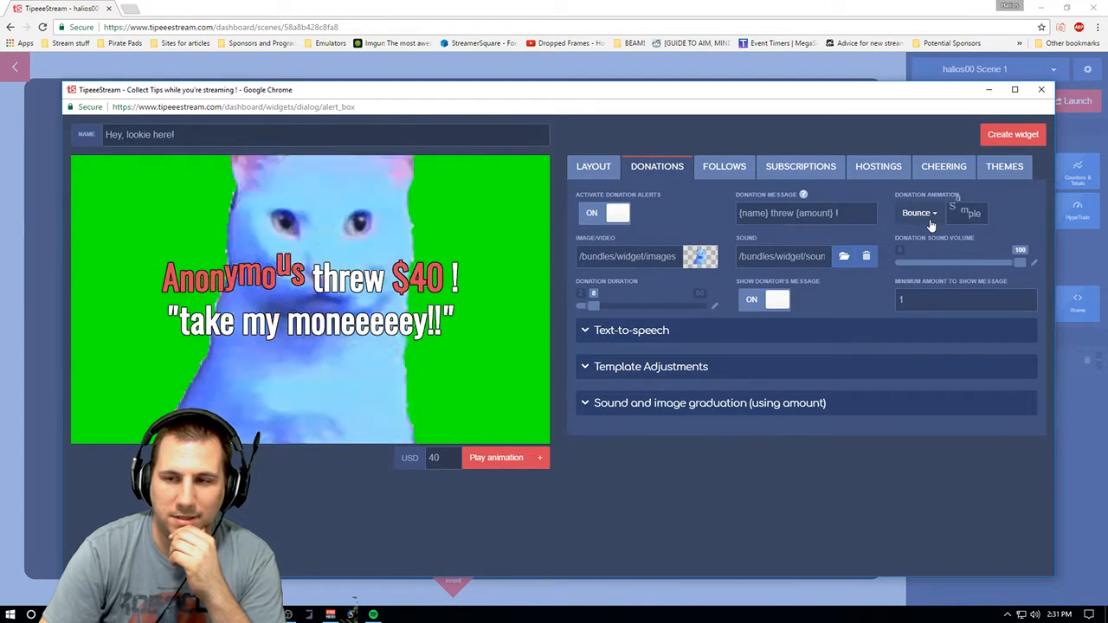
{"action": "left_click", "coordinate": [930, 224]}
{"action": "left_click", "coordinate": [934, 273]}
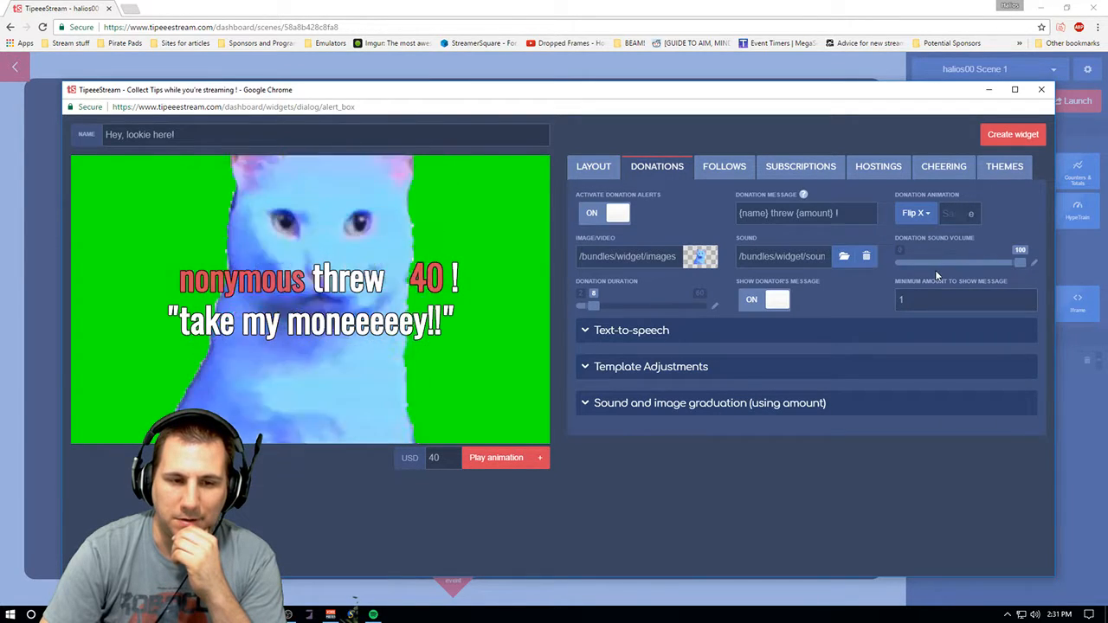
{"action": "left_click", "coordinate": [918, 214]}
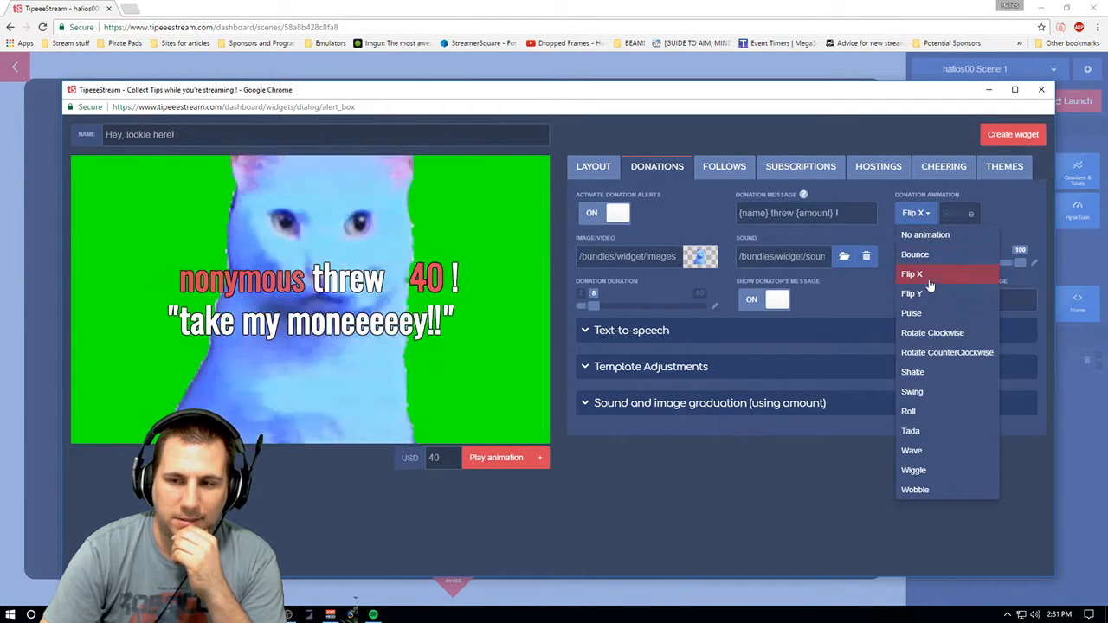
{"action": "left_click", "coordinate": [913, 312]}
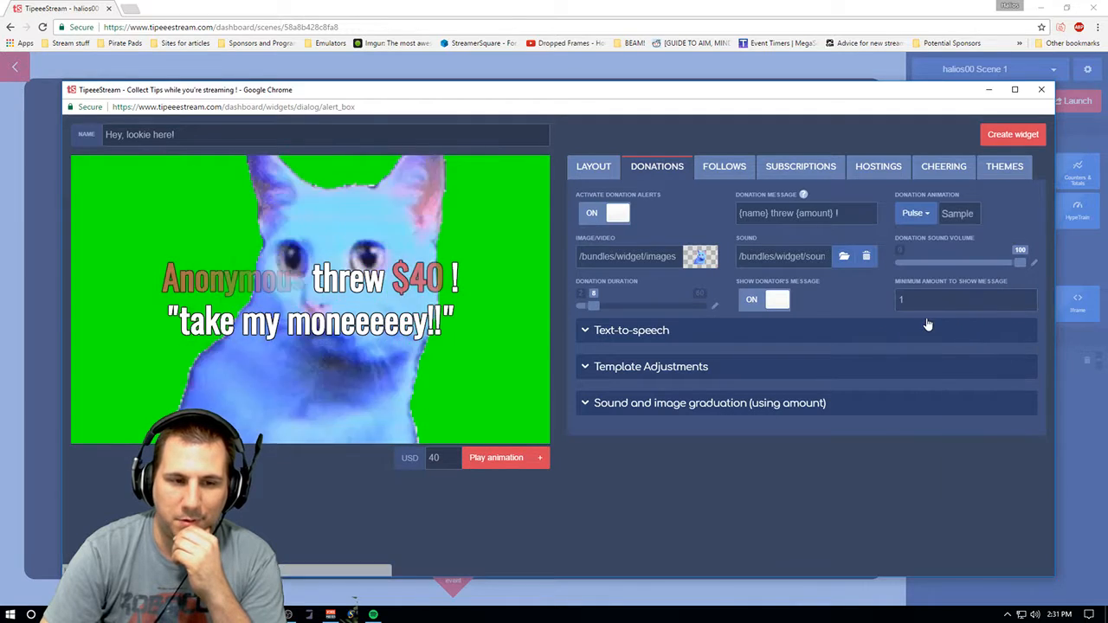
{"action": "left_click", "coordinate": [916, 214]}
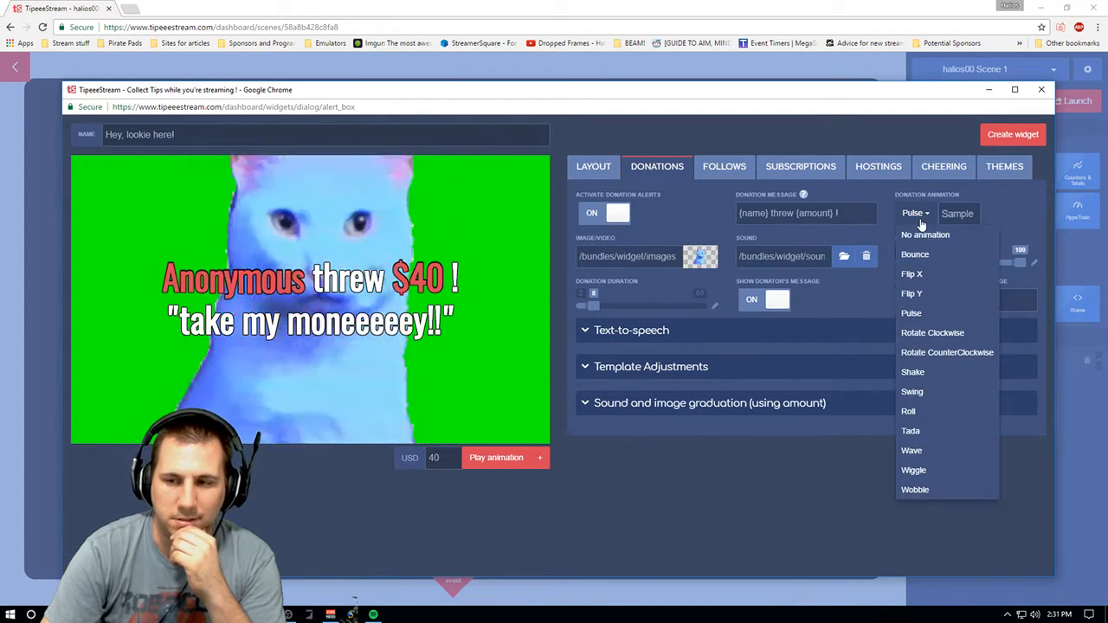
{"action": "left_click", "coordinate": [930, 332]}
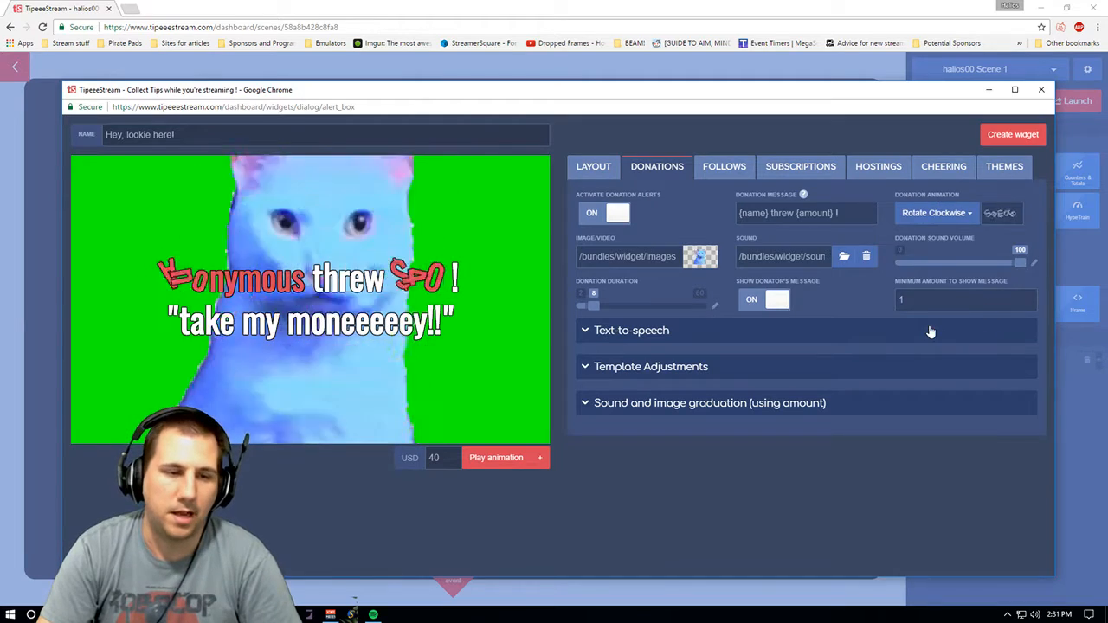
{"action": "left_click", "coordinate": [941, 214]}
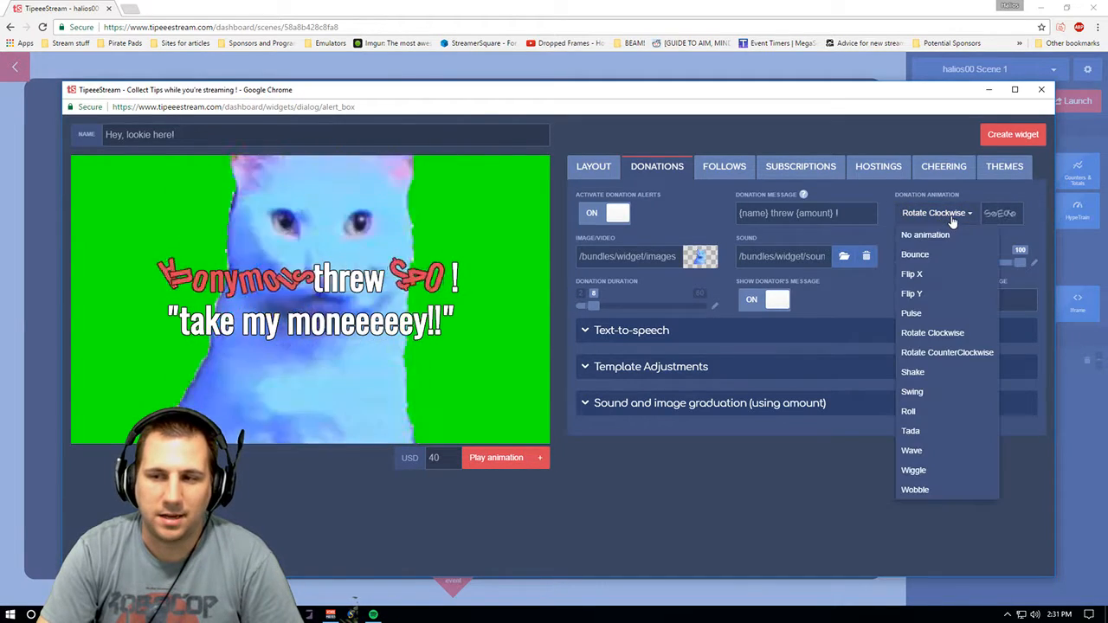
{"action": "left_click", "coordinate": [920, 412]}
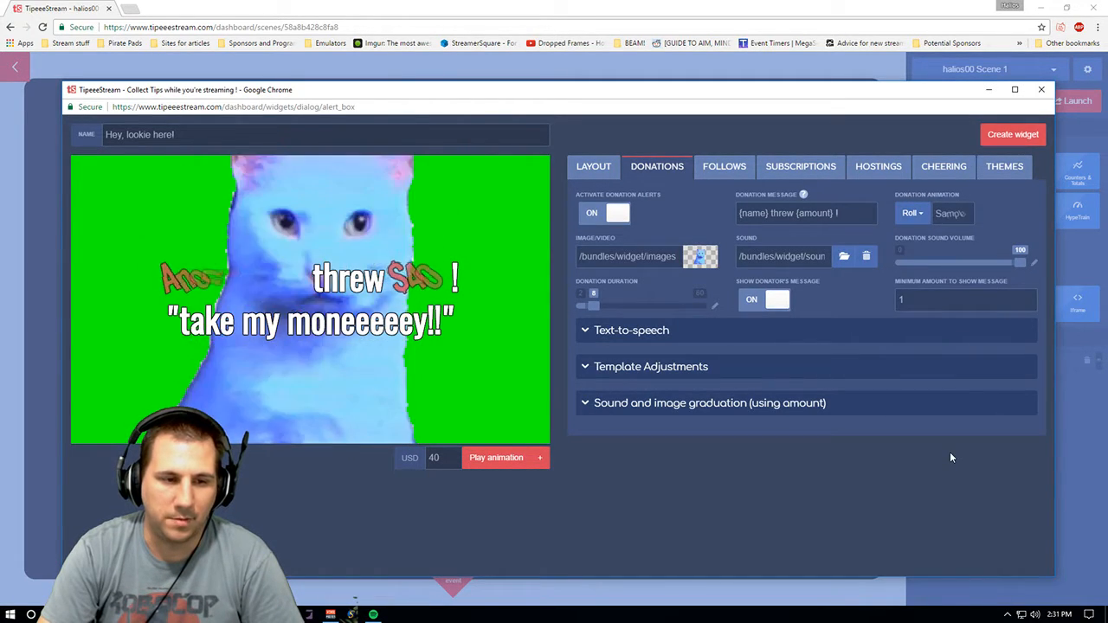
{"action": "left_click", "coordinate": [921, 214]}
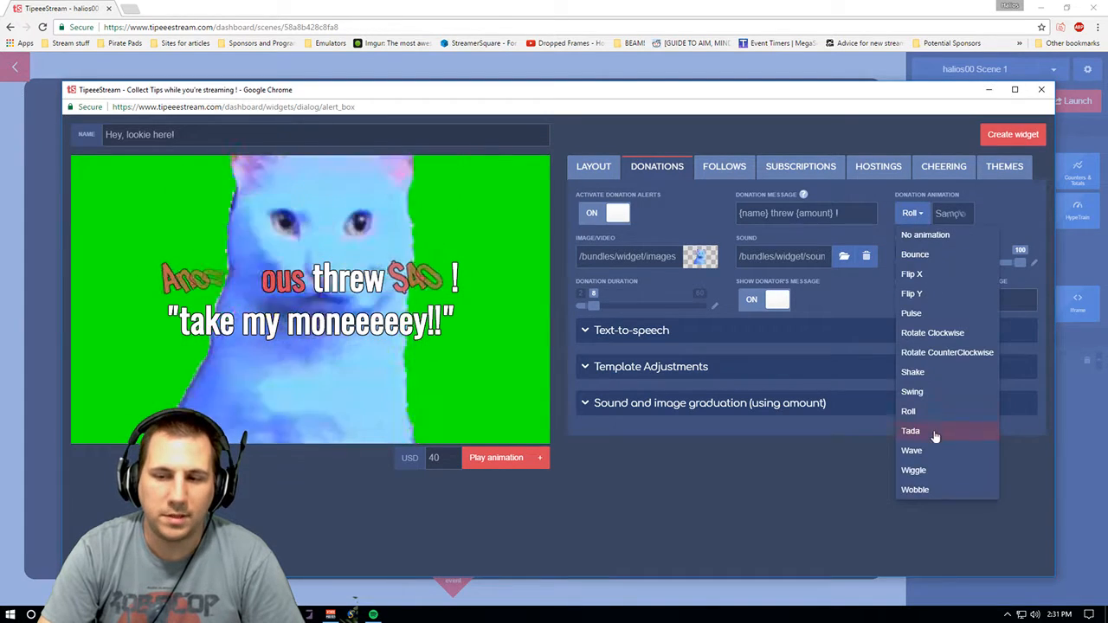
{"action": "left_click", "coordinate": [934, 373]}
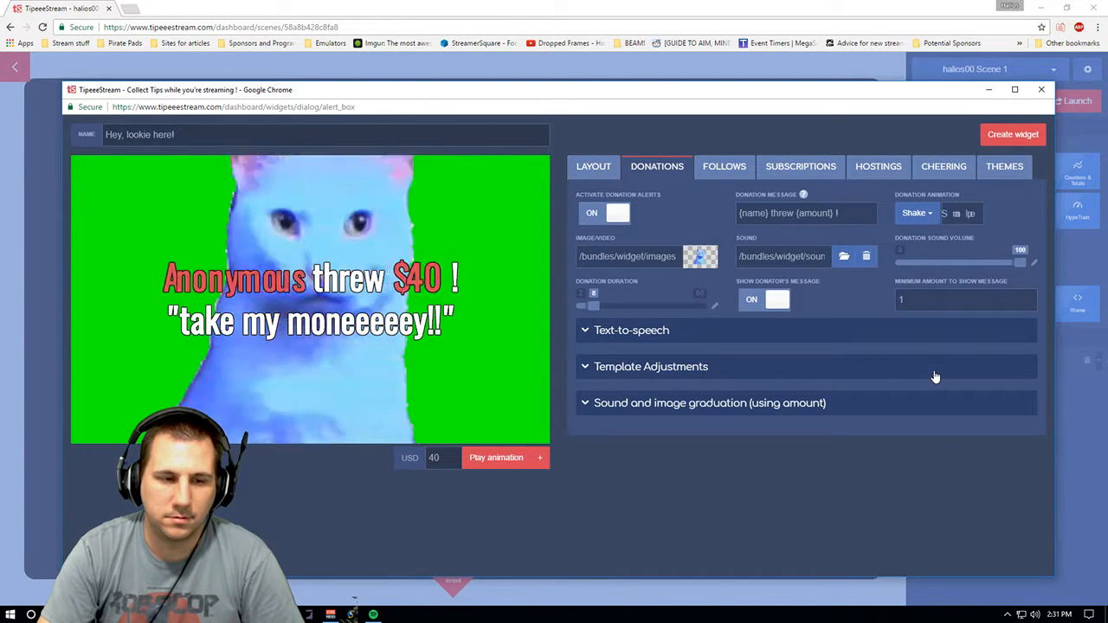
{"action": "left_click", "coordinate": [919, 214]}
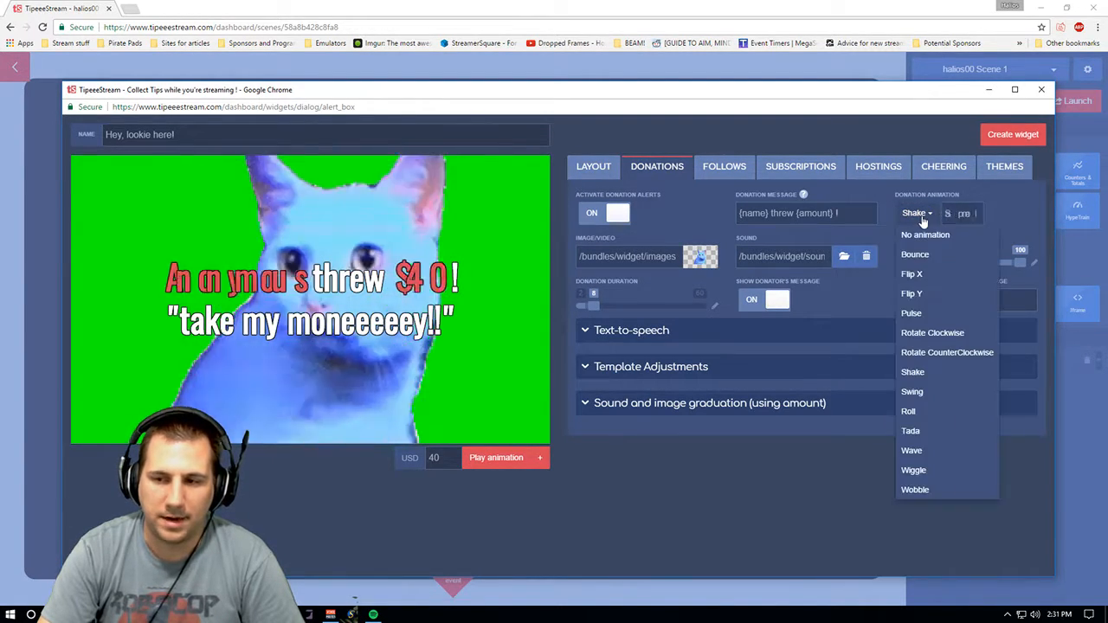
{"action": "left_click", "coordinate": [934, 391]}
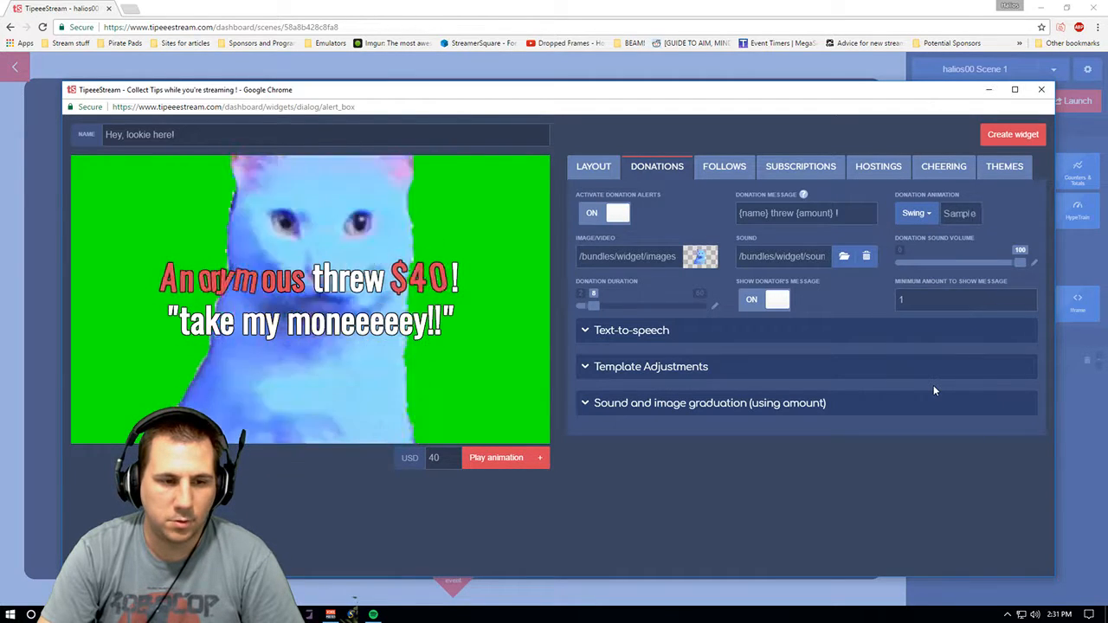
{"action": "left_click", "coordinate": [915, 213]}
{"action": "left_click", "coordinate": [960, 452]}
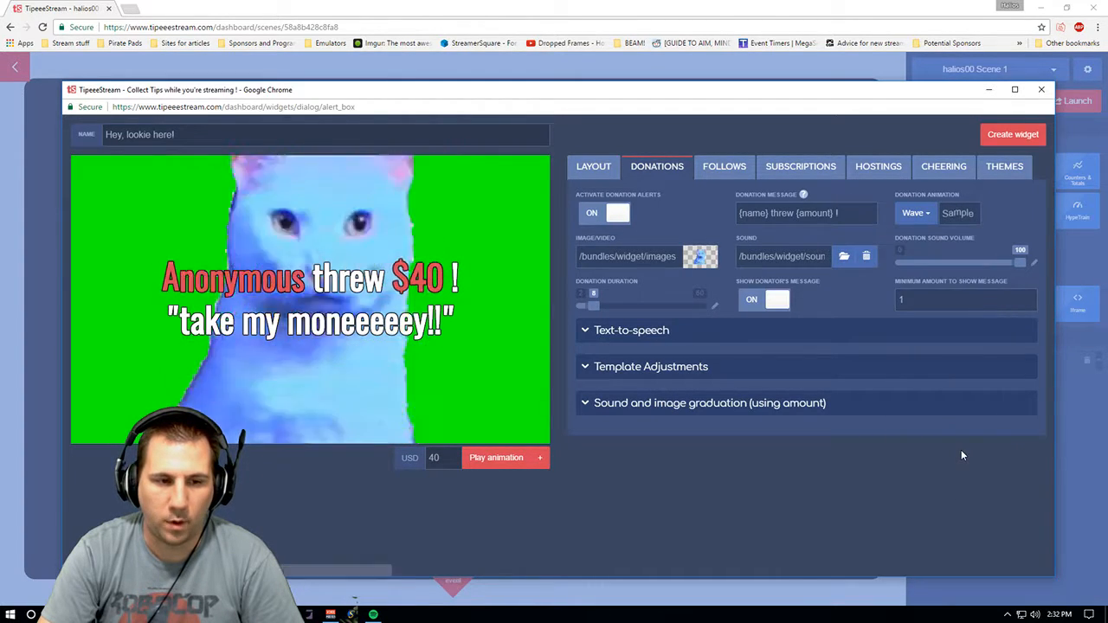
- Set the donation animation to Bounce after trying Wiggle, Wobble and Rotate CounterClockwise
{"action": "left_click", "coordinate": [917, 213]}
{"action": "left_click", "coordinate": [908, 467]}
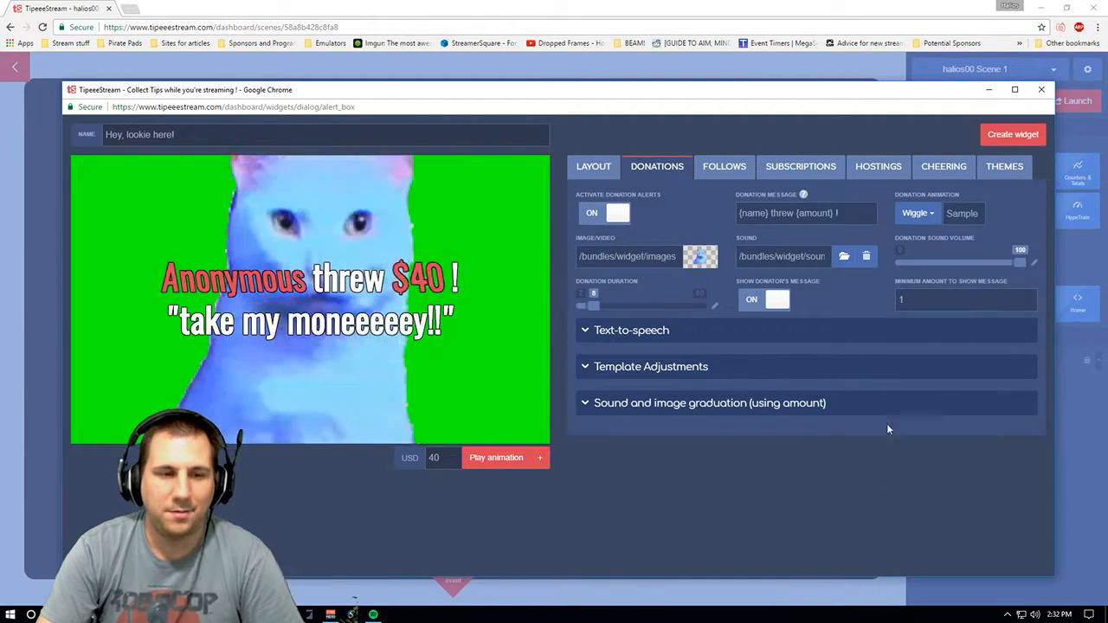
{"action": "left_click", "coordinate": [933, 213]}
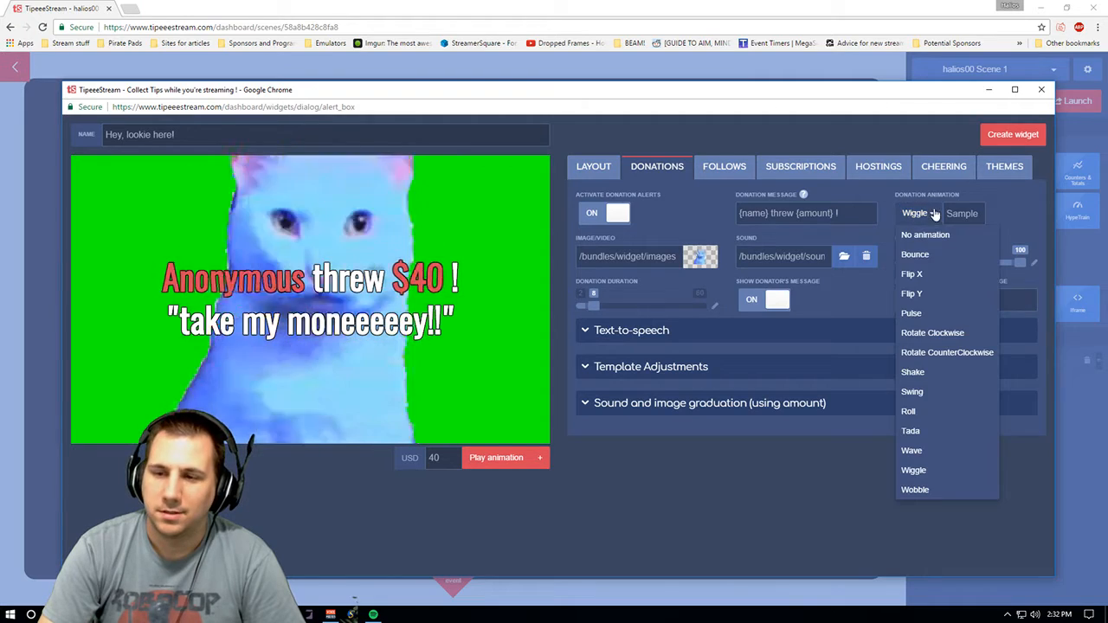
{"action": "left_click", "coordinate": [933, 490]}
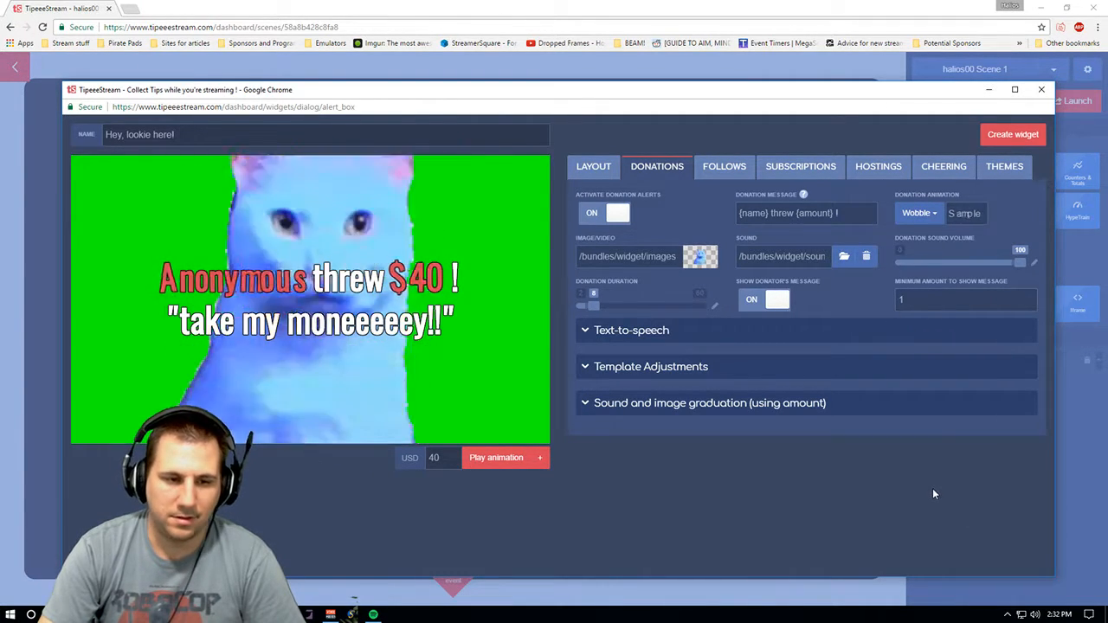
{"action": "left_click", "coordinate": [922, 214]}
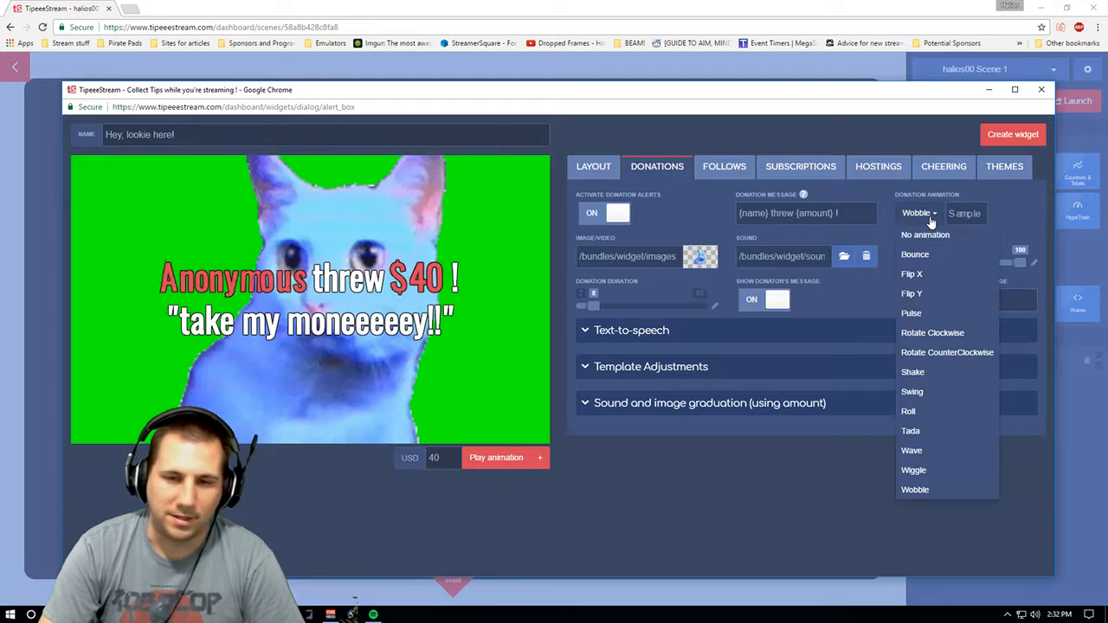
{"action": "left_click", "coordinate": [948, 353]}
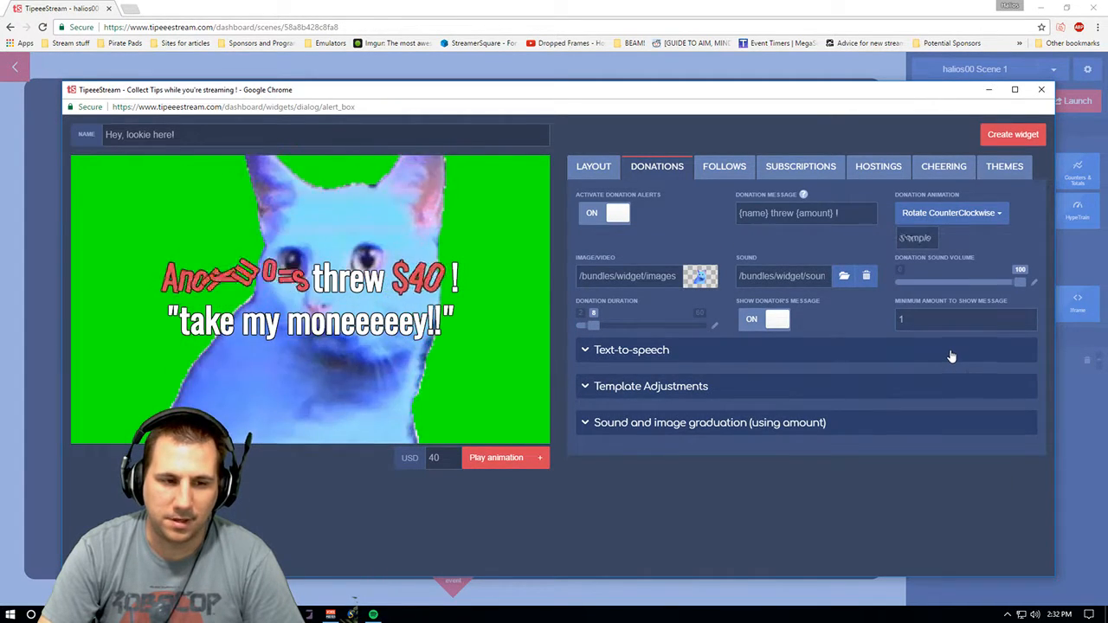
{"action": "left_click", "coordinate": [928, 214]}
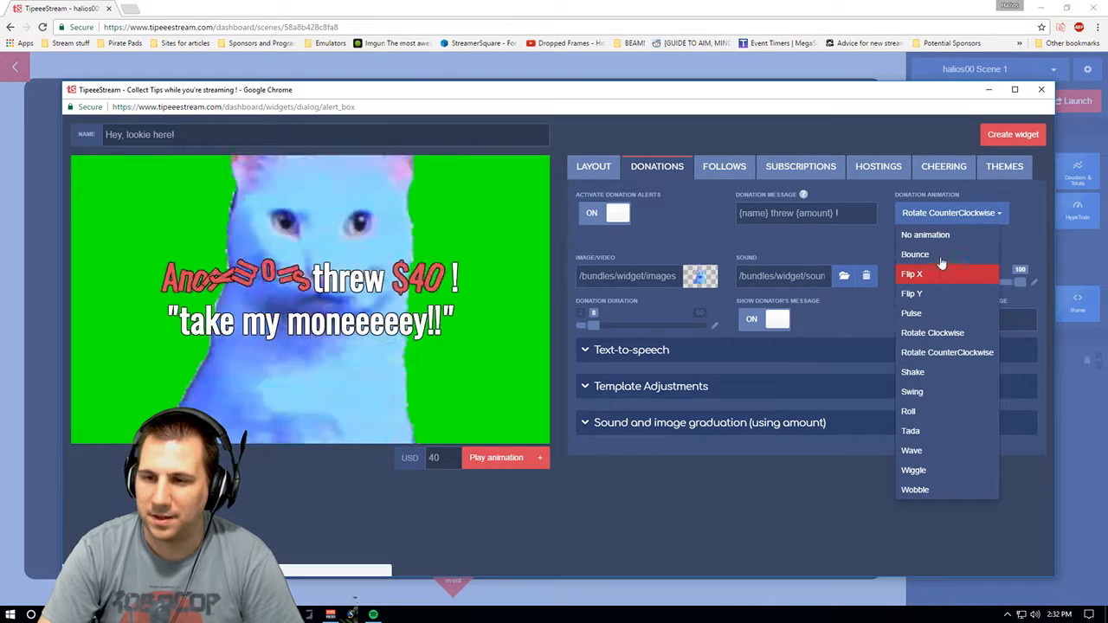
{"action": "left_click", "coordinate": [938, 253]}
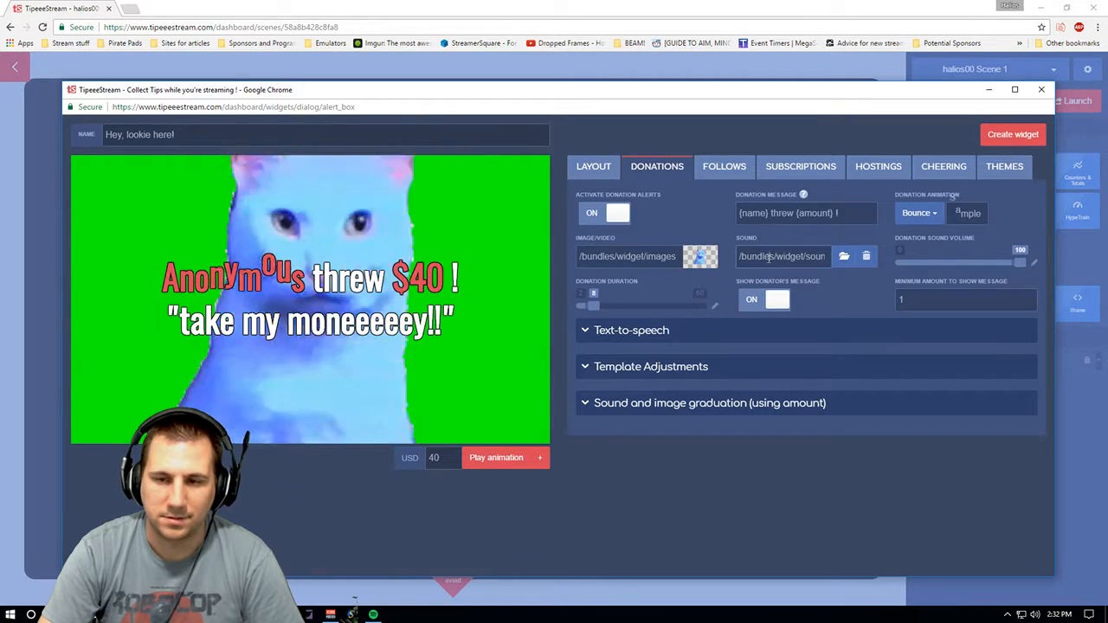
- Browse the donation sound's audio gallery, including the uploaded files, without choosing a sound
{"action": "left_click", "coordinate": [844, 255]}
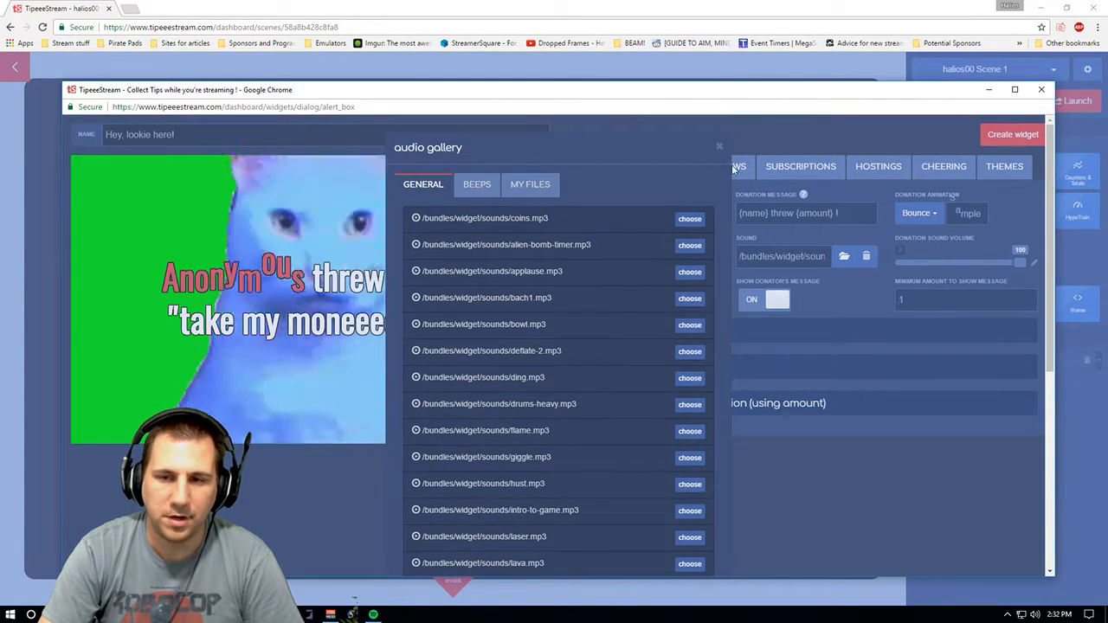
{"action": "left_click", "coordinate": [719, 146]}
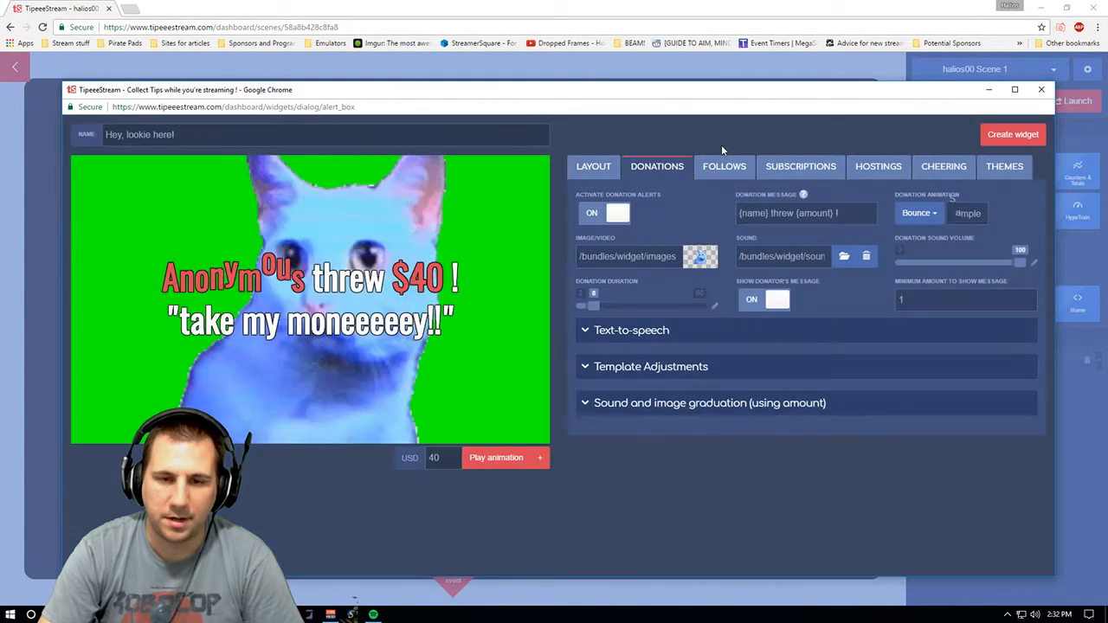
{"action": "left_click", "coordinate": [745, 246]}
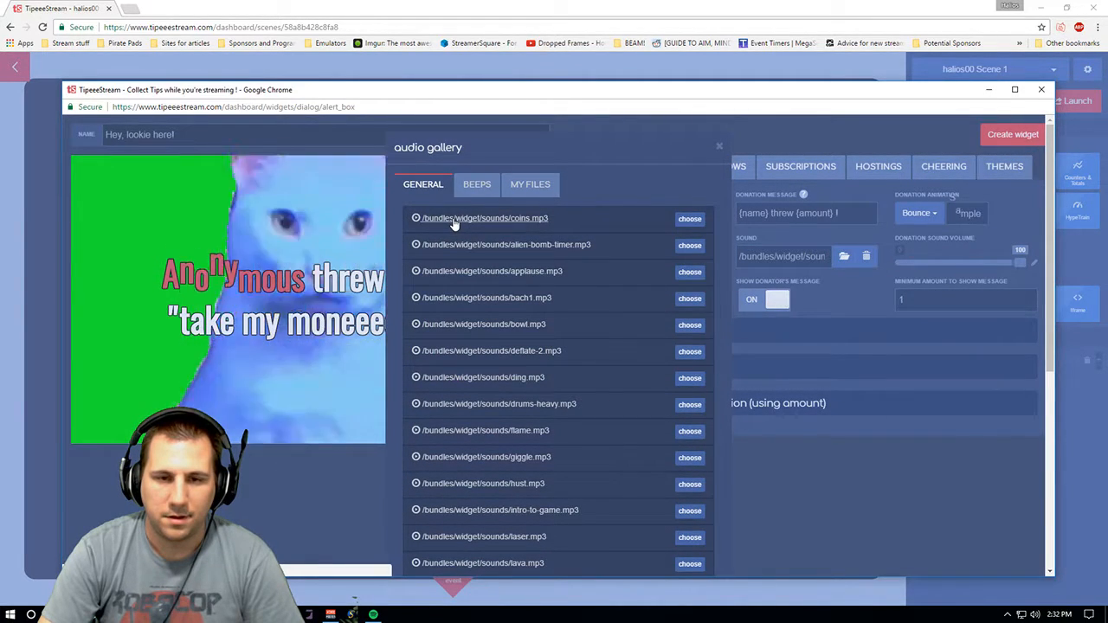
{"action": "left_click", "coordinate": [530, 185]}
{"action": "left_click", "coordinate": [505, 278]}
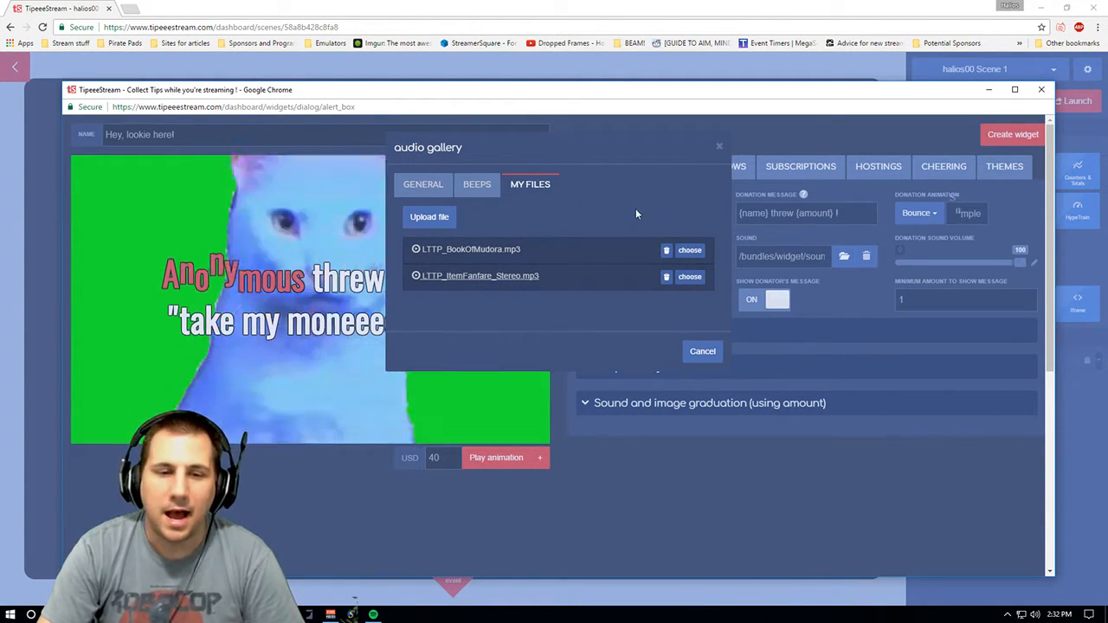
{"action": "left_click", "coordinate": [719, 148]}
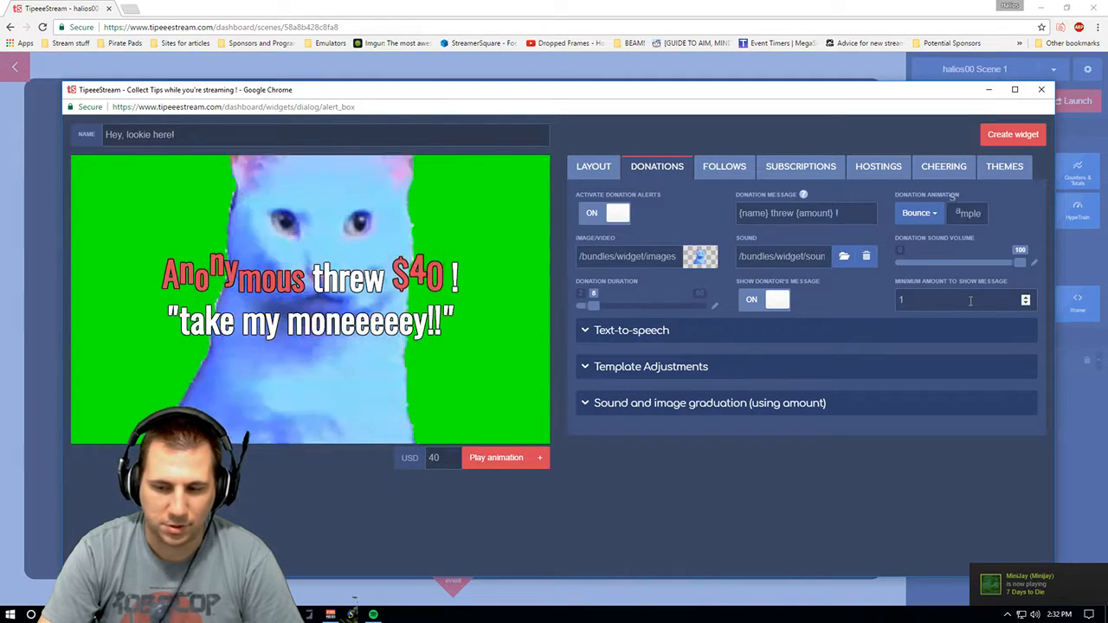
- Set the donation duration to 7 and expand the Text-to-speech section
{"action": "left_click", "coordinate": [596, 308]}
{"action": "left_click_drag", "start_coordinate": [596, 314], "coordinate": [593, 315]}
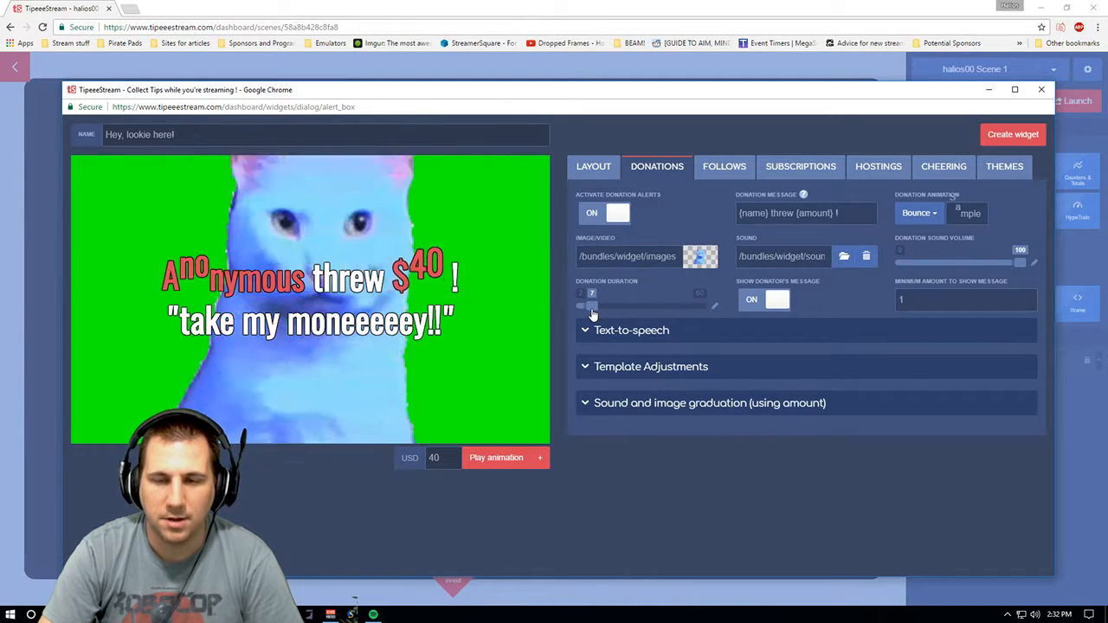
{"action": "left_click", "coordinate": [645, 330]}
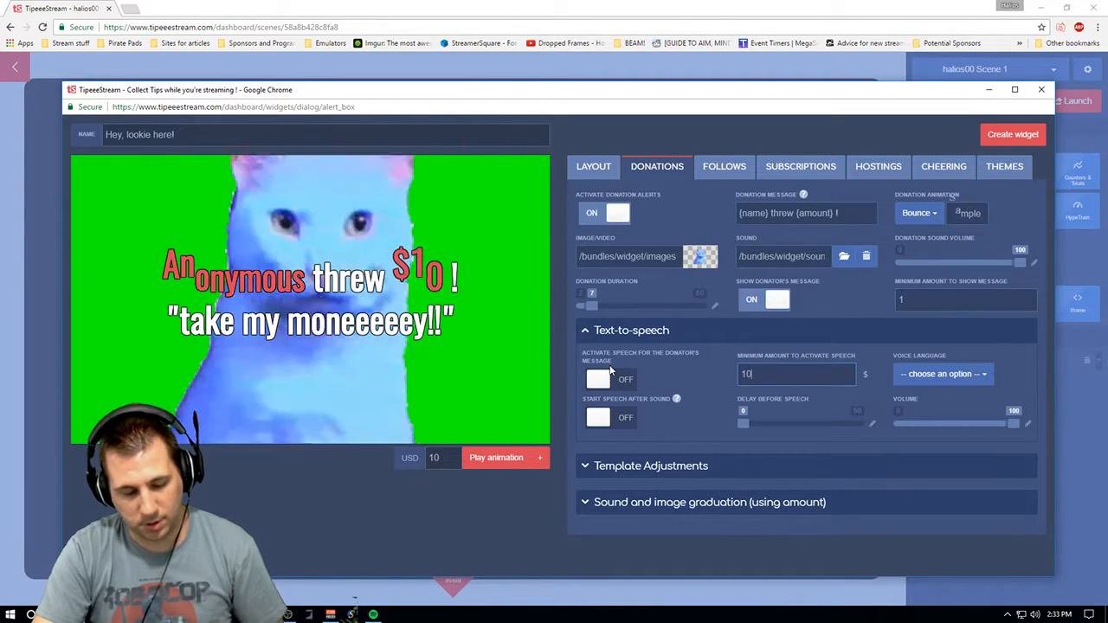
- Turn on speech for the donator's message with a 1 $ minimum, and start speech after the sound
{"action": "left_click", "coordinate": [696, 363]}
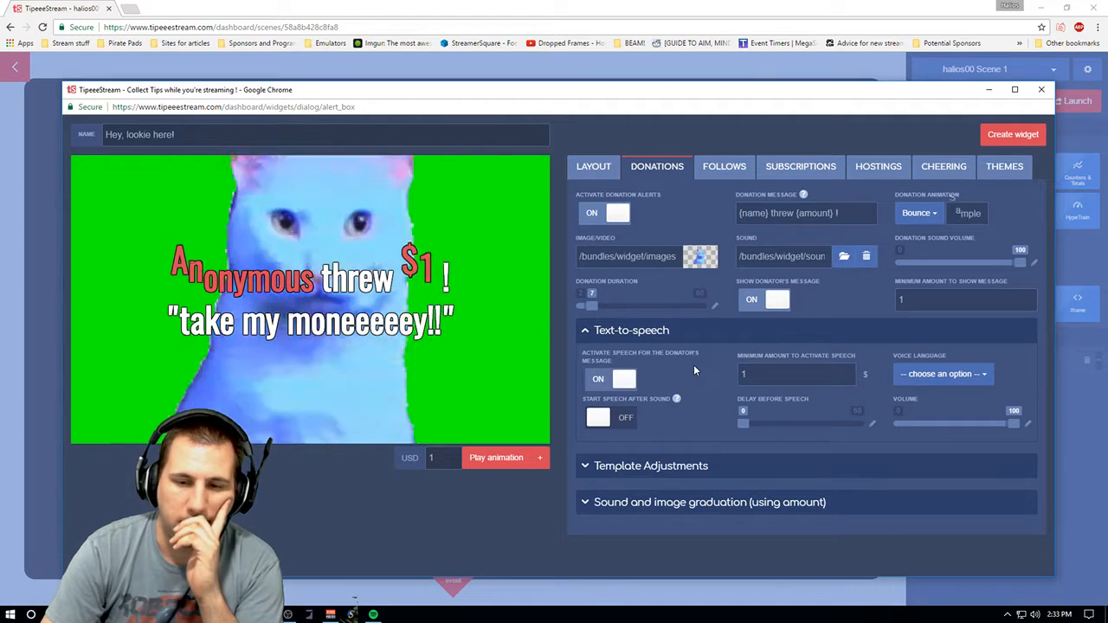
{"action": "mouse_move", "coordinate": [676, 401]}
{"action": "left_click", "coordinate": [606, 417]}
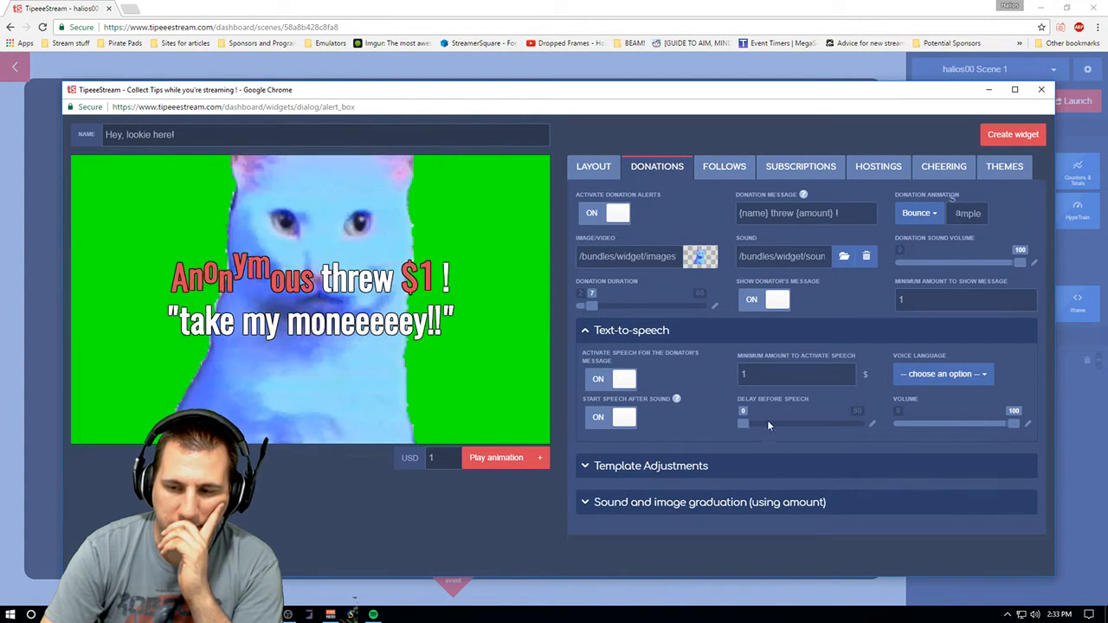
- Set the text-to-speech voice language to English
{"action": "left_click", "coordinate": [969, 377]}
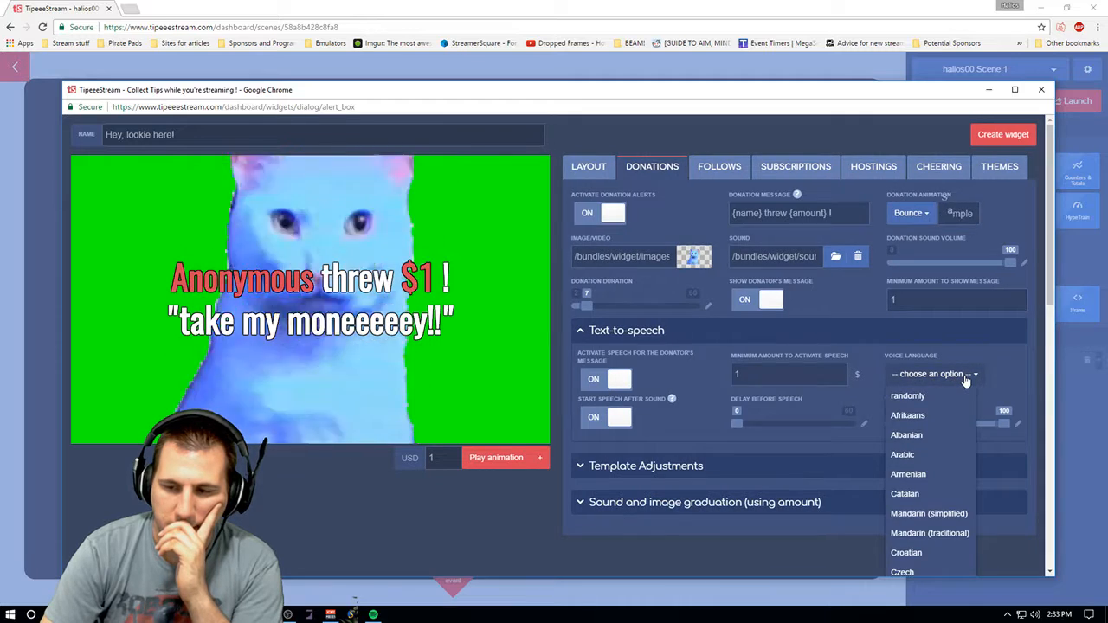
{"action": "left_click", "coordinate": [965, 378]}
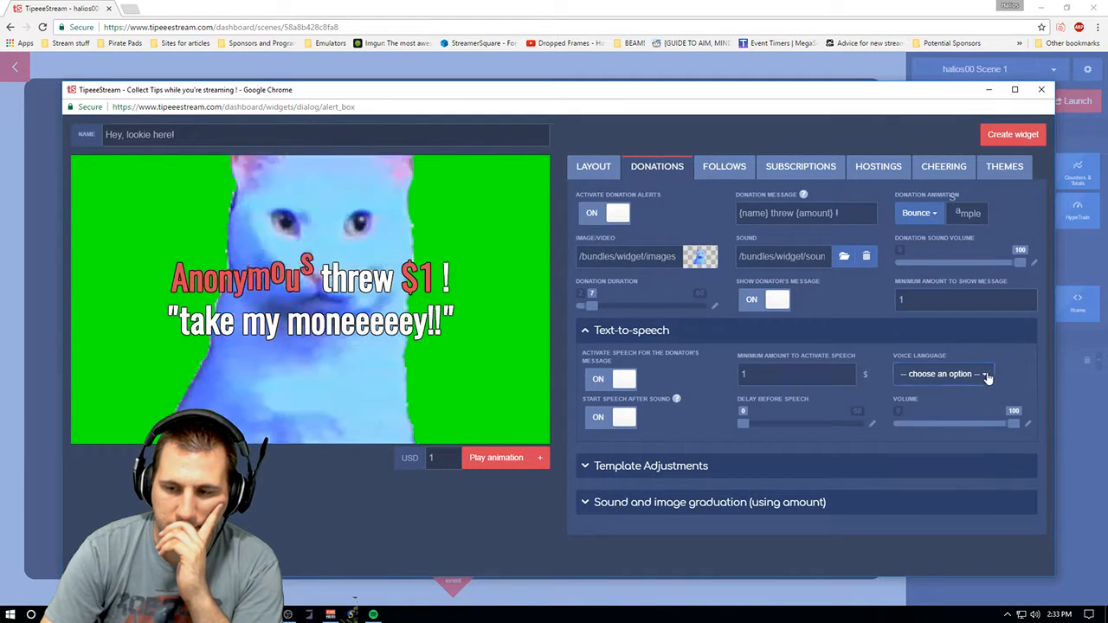
{"action": "left_click", "coordinate": [967, 375]}
{"action": "scroll", "coordinate": [957, 476], "scroll_direction": "down", "scroll_amount": 1}
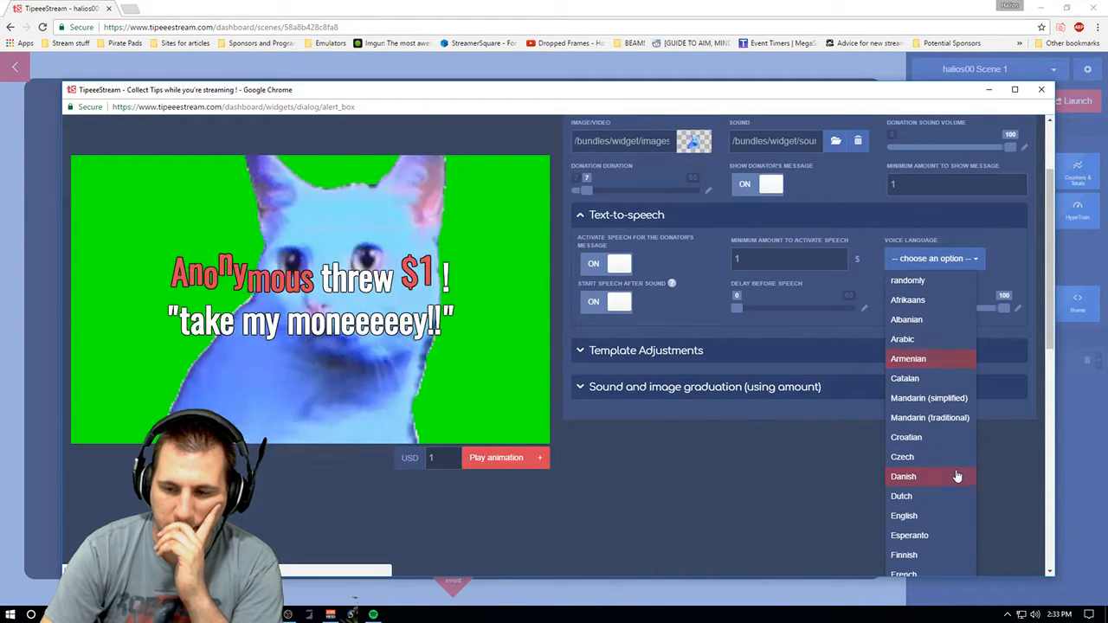
{"action": "left_click", "coordinate": [930, 515]}
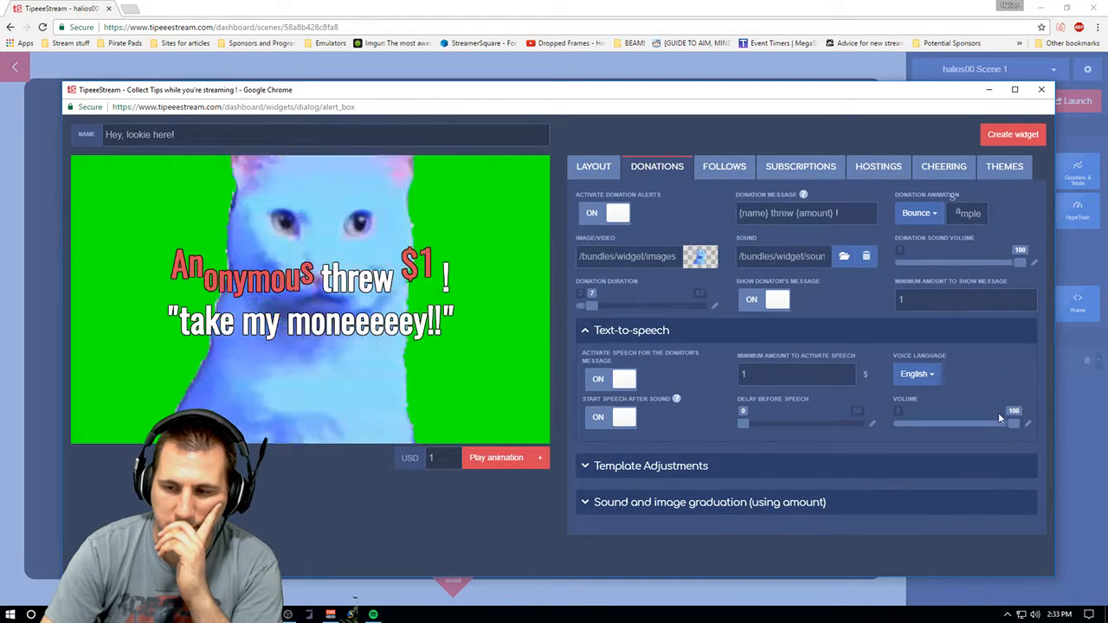
- Lower both the speech volume and the donation sound volume to 50
{"action": "left_click_drag", "start_coordinate": [1012, 426], "coordinate": [959, 429]}
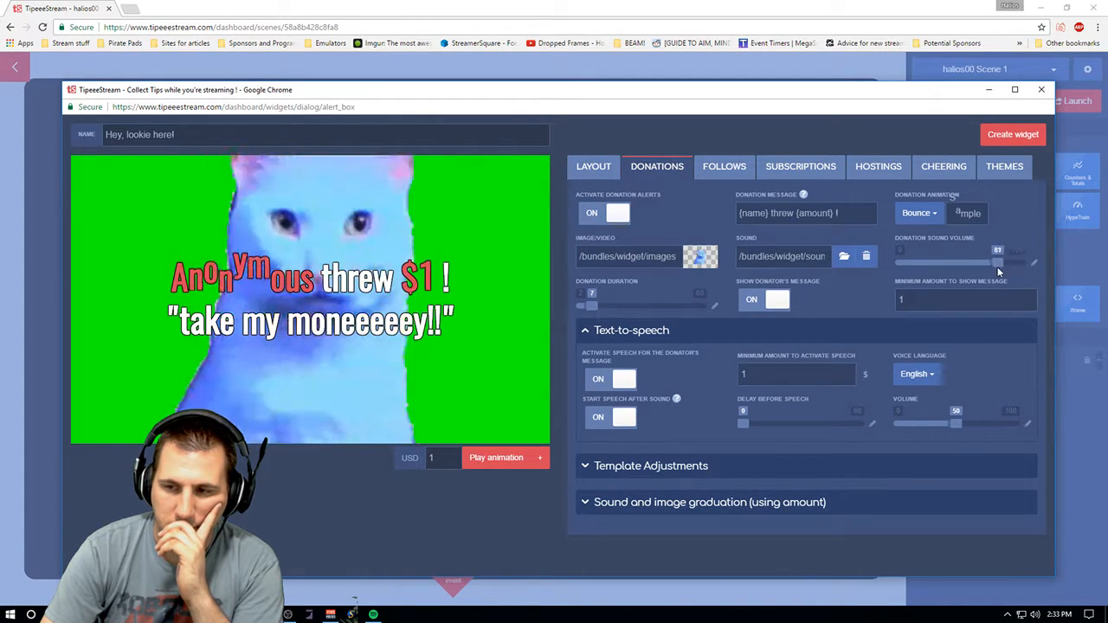
{"action": "left_click_drag", "start_coordinate": [959, 270], "coordinate": [962, 275]}
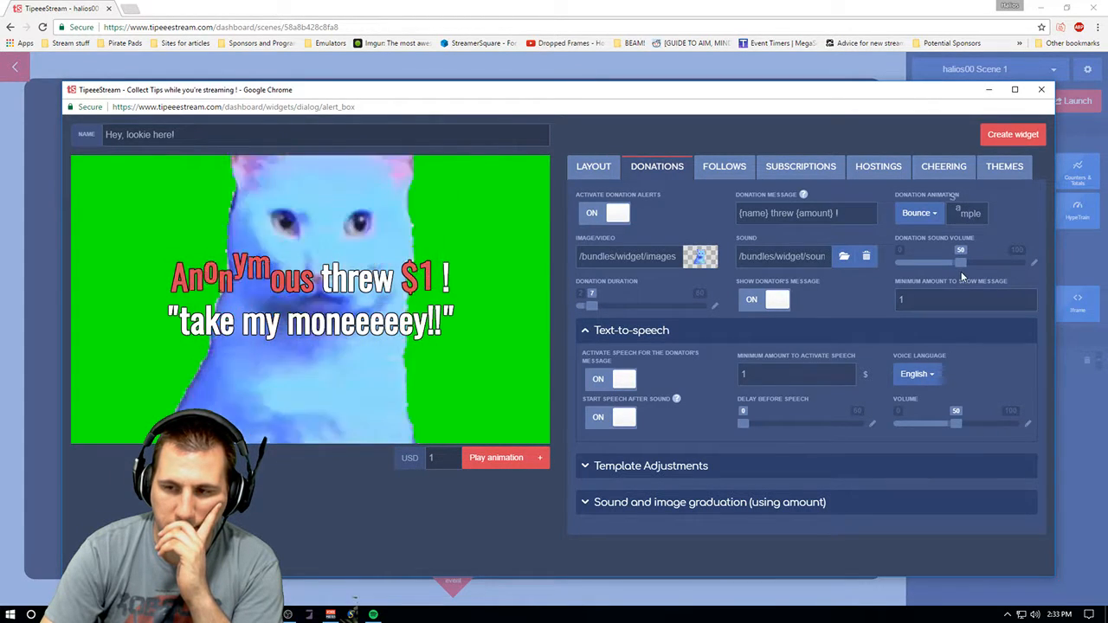
- Expand Template Adjustments and its extra options to review the margin, scale and translate settings, then collapse it
{"action": "left_click", "coordinate": [700, 467]}
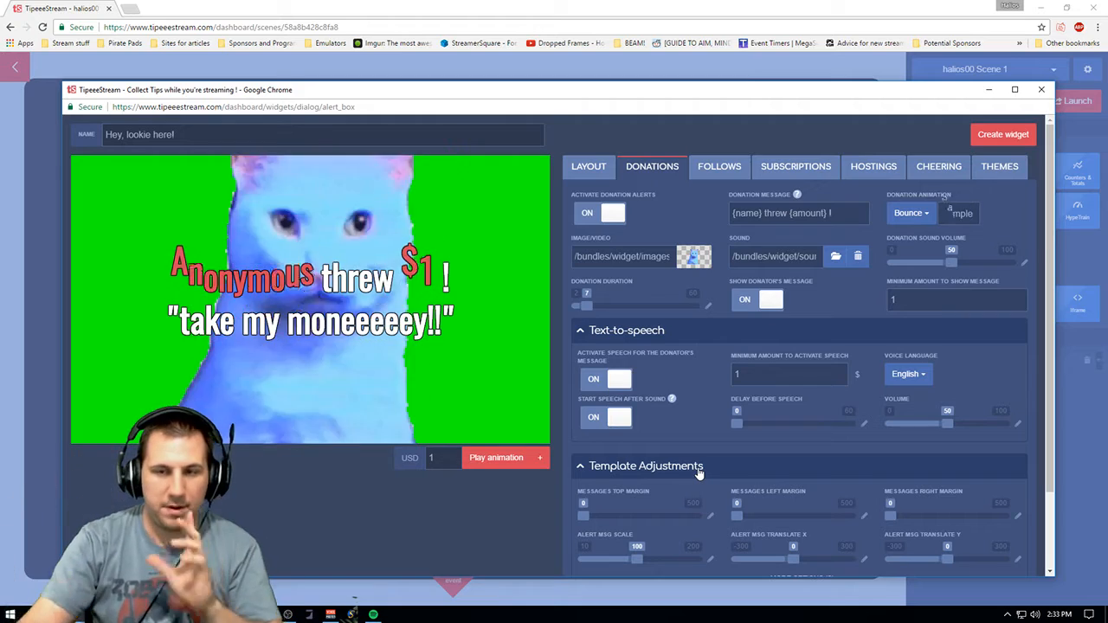
{"action": "scroll", "coordinate": [1045, 293], "scroll_direction": "down", "scroll_amount": 2}
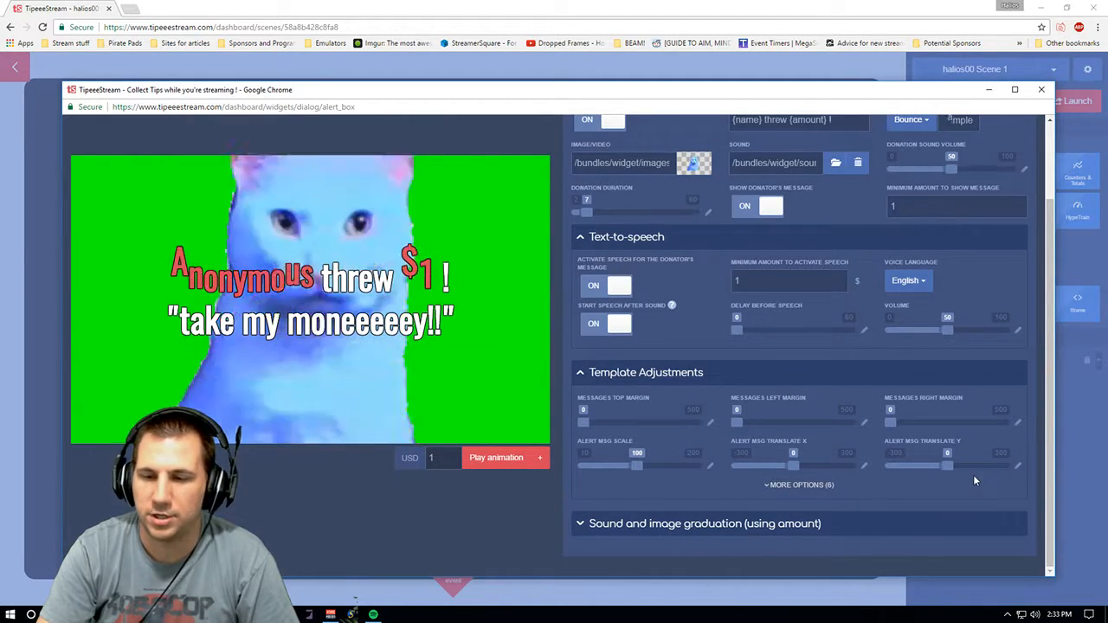
{"action": "left_click", "coordinate": [852, 486]}
{"action": "scroll", "coordinate": [1047, 484], "scroll_direction": "down", "scroll_amount": 1}
{"action": "scroll", "coordinate": [1052, 489], "scroll_direction": "down", "scroll_amount": 1}
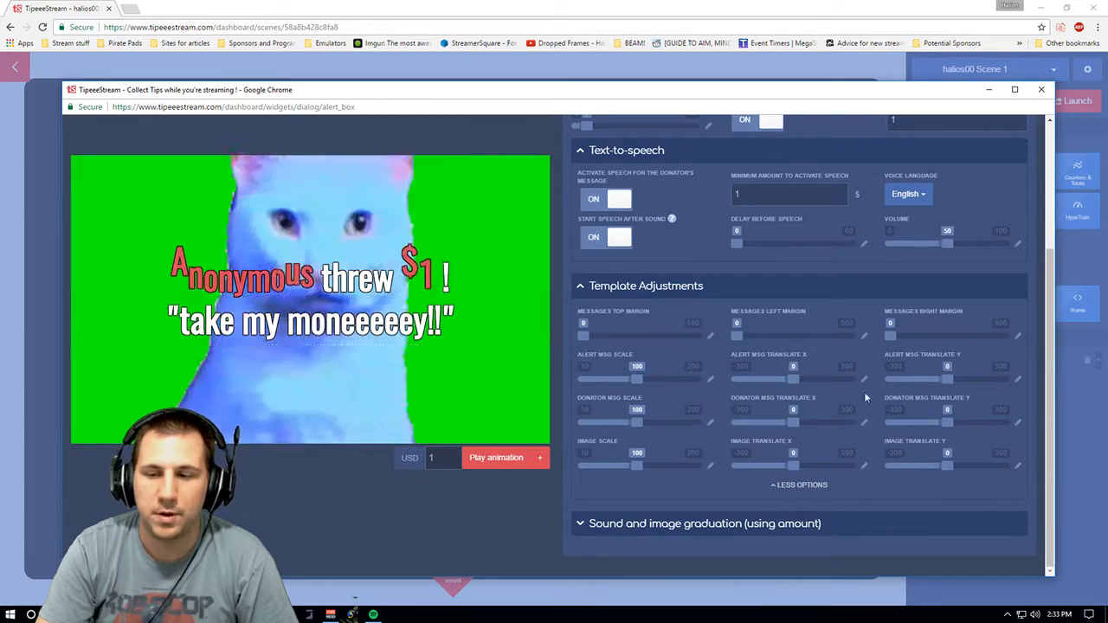
{"action": "left_click", "coordinate": [671, 294]}
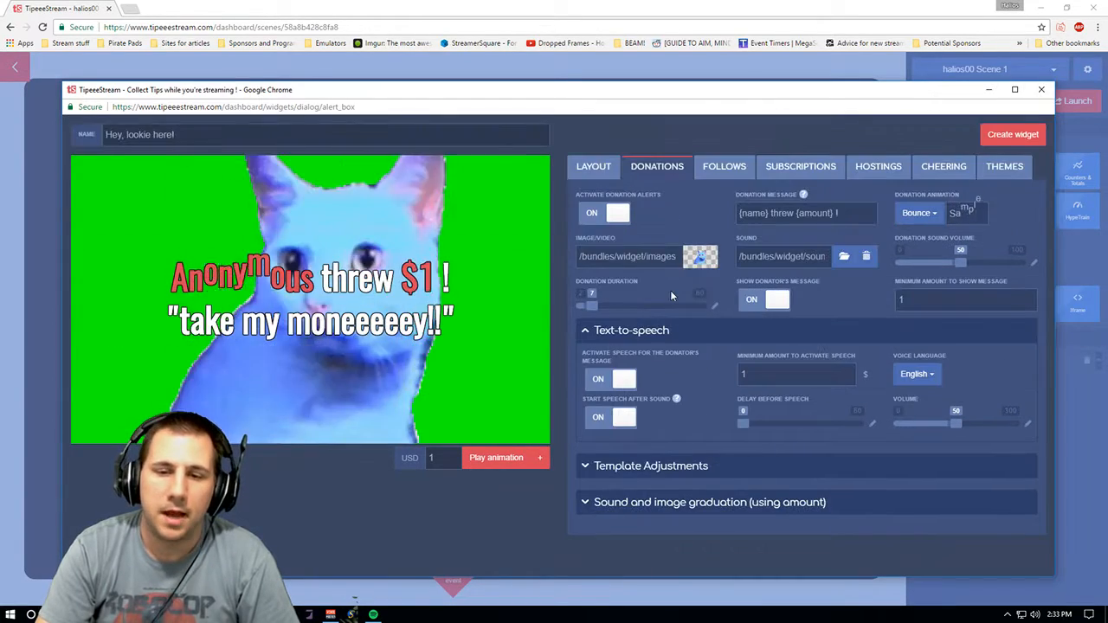
- Expand the Sound and image graduation section and review its custom graduation ranges
{"action": "left_click", "coordinate": [798, 494]}
{"action": "left_click_drag", "start_coordinate": [1043, 352], "coordinate": [1030, 507]}
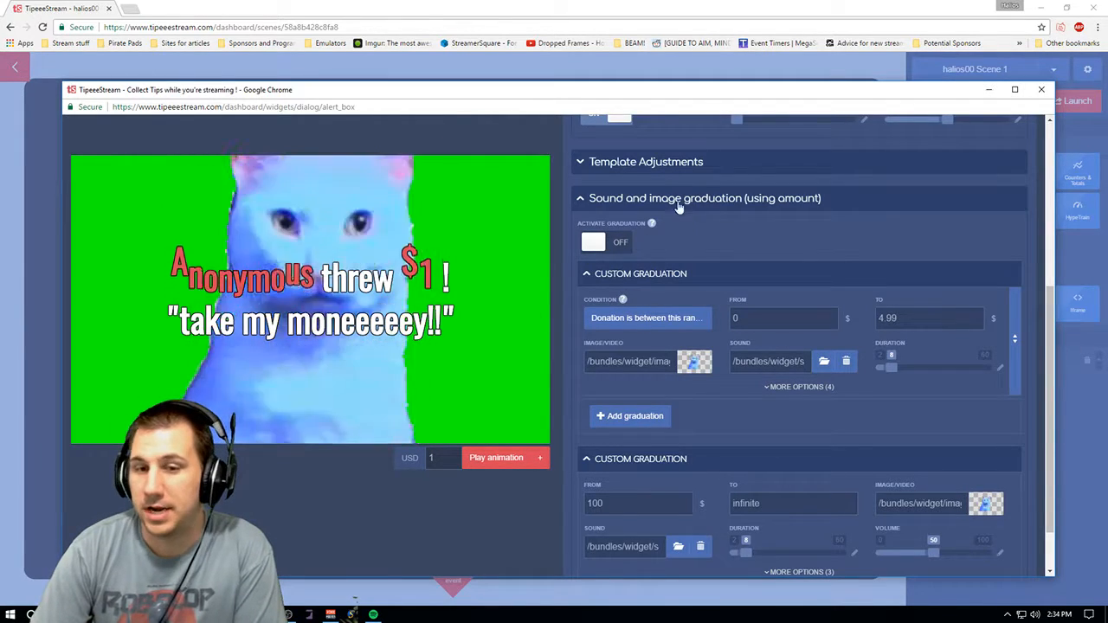
{"action": "scroll", "coordinate": [1045, 387], "scroll_direction": "down", "scroll_amount": 1}
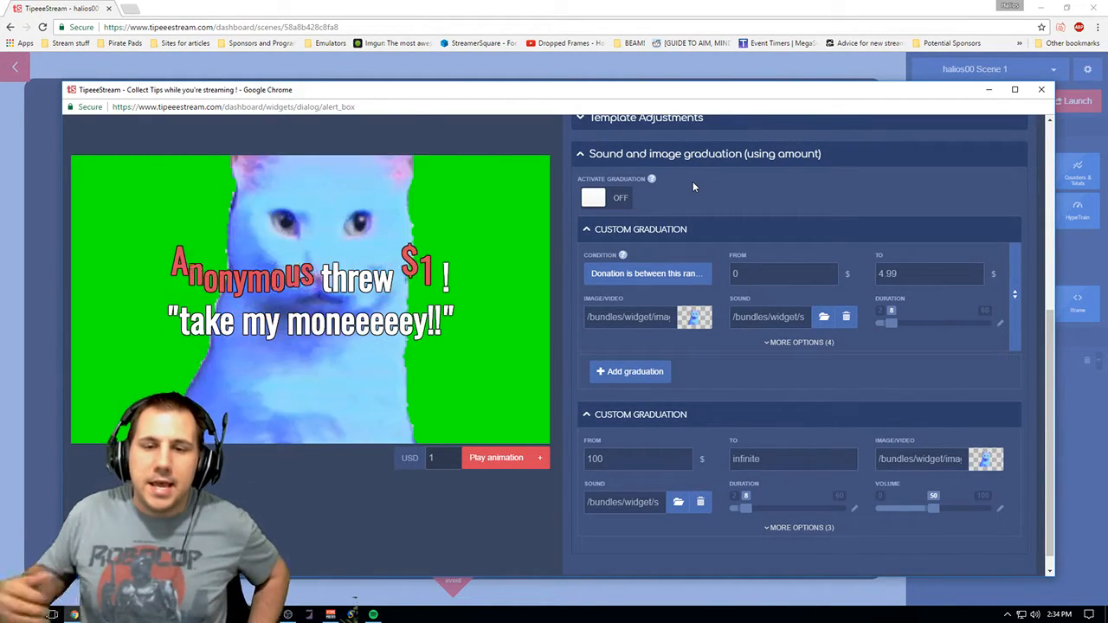
{"action": "mouse_move", "coordinate": [651, 177]}
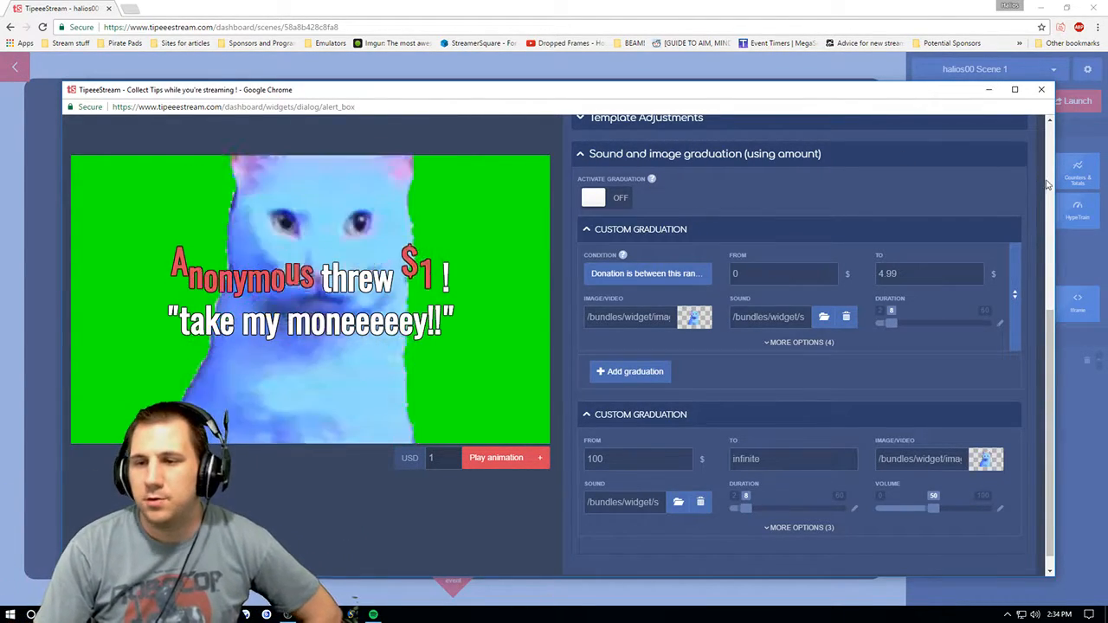
{"action": "left_click_drag", "start_coordinate": [1050, 321], "coordinate": [1043, 305]}
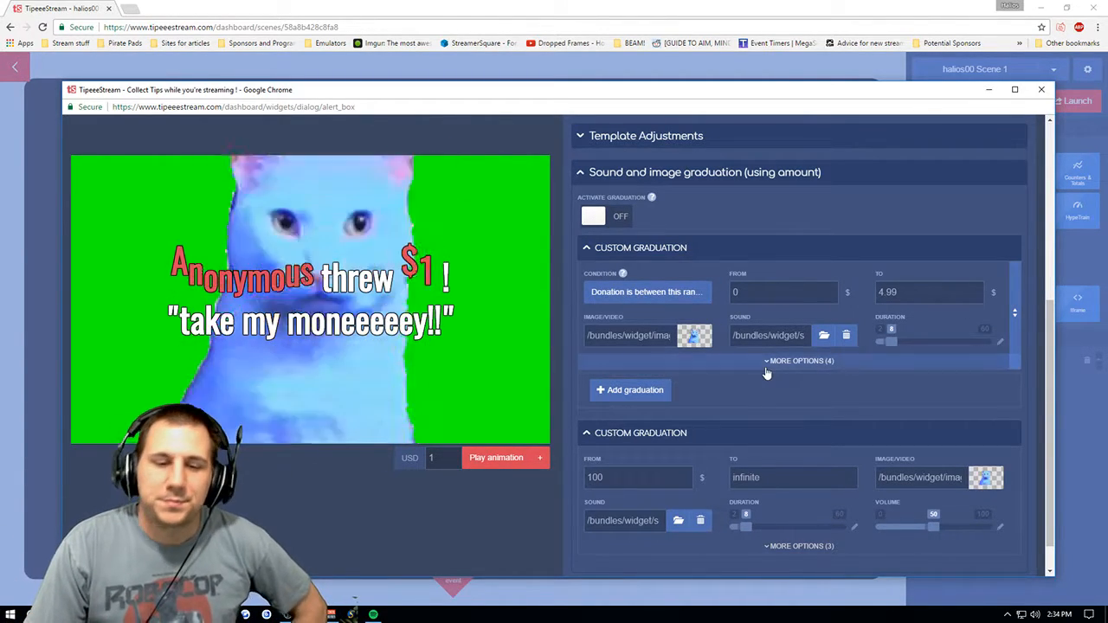
- Preview the donation alert by playing the test animation with the sample message
{"action": "left_click", "coordinate": [543, 460]}
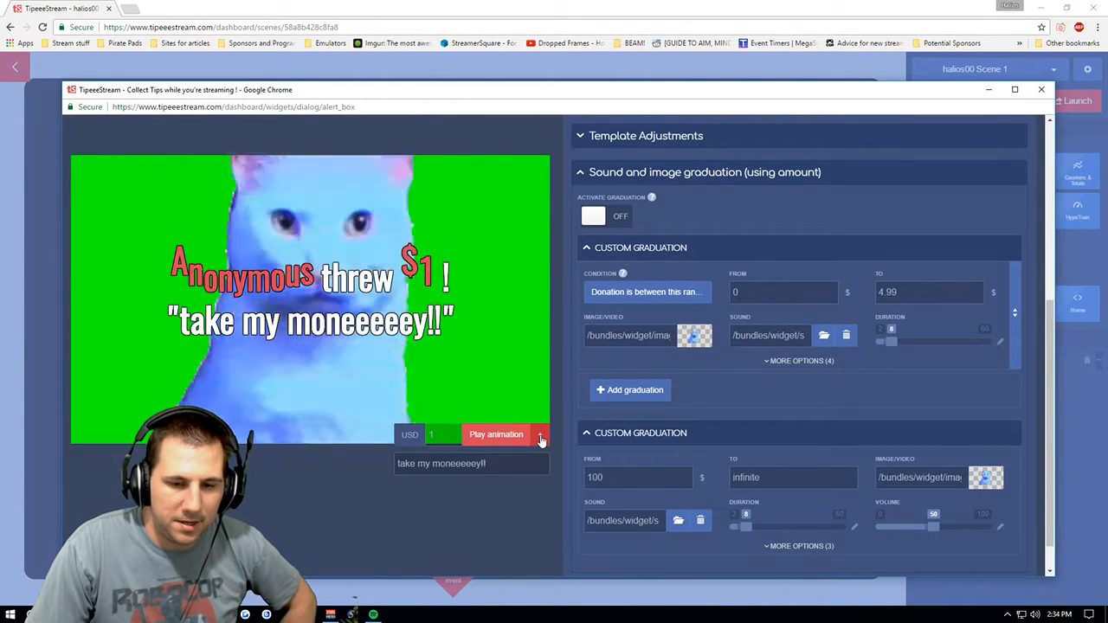
{"action": "left_click", "coordinate": [540, 438]}
{"action": "left_click", "coordinate": [495, 459]}
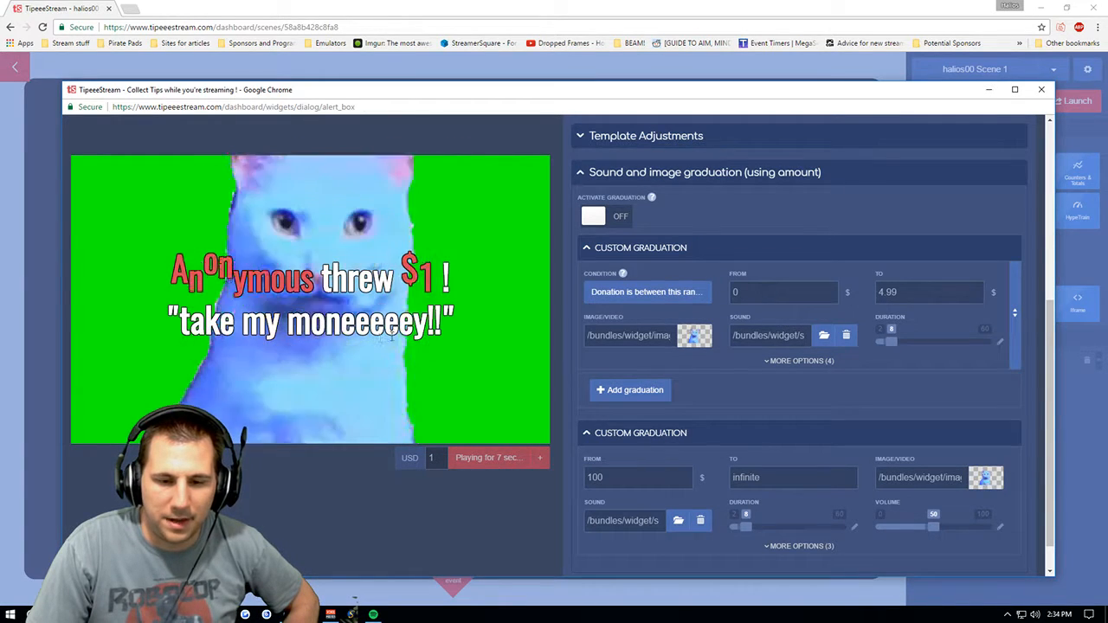
- Replace the donation sound with LTTP_ItemFanfare_Stereo.mp3 from the uploaded files in the audio gallery
{"action": "left_click_drag", "start_coordinate": [1050, 334], "coordinate": [1043, 142]}
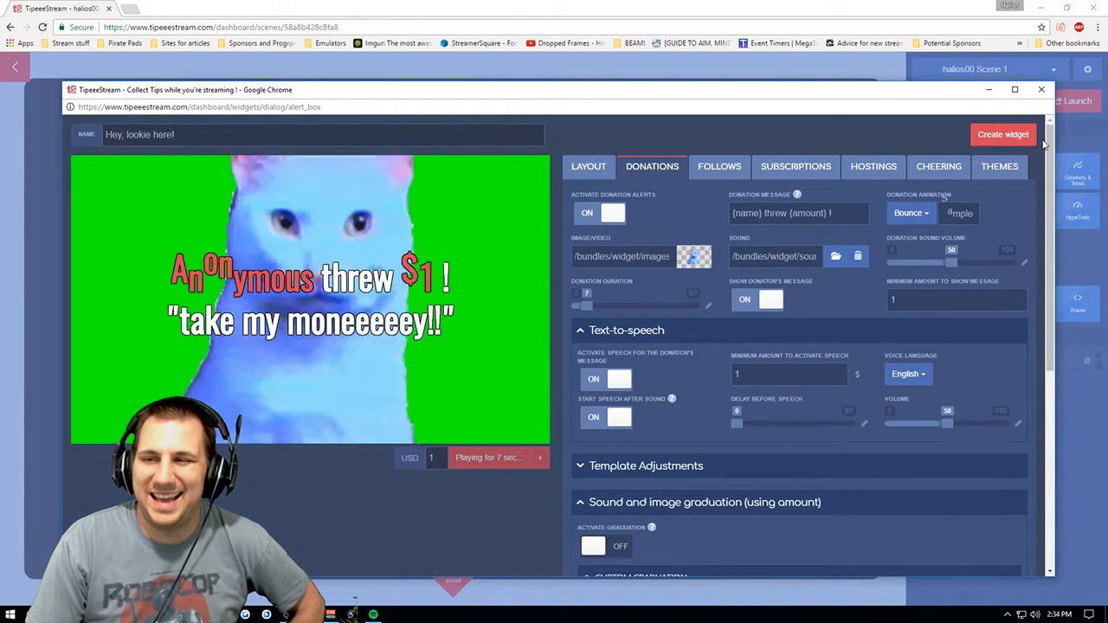
{"action": "scroll", "coordinate": [776, 379], "scroll_direction": "down", "scroll_amount": 5}
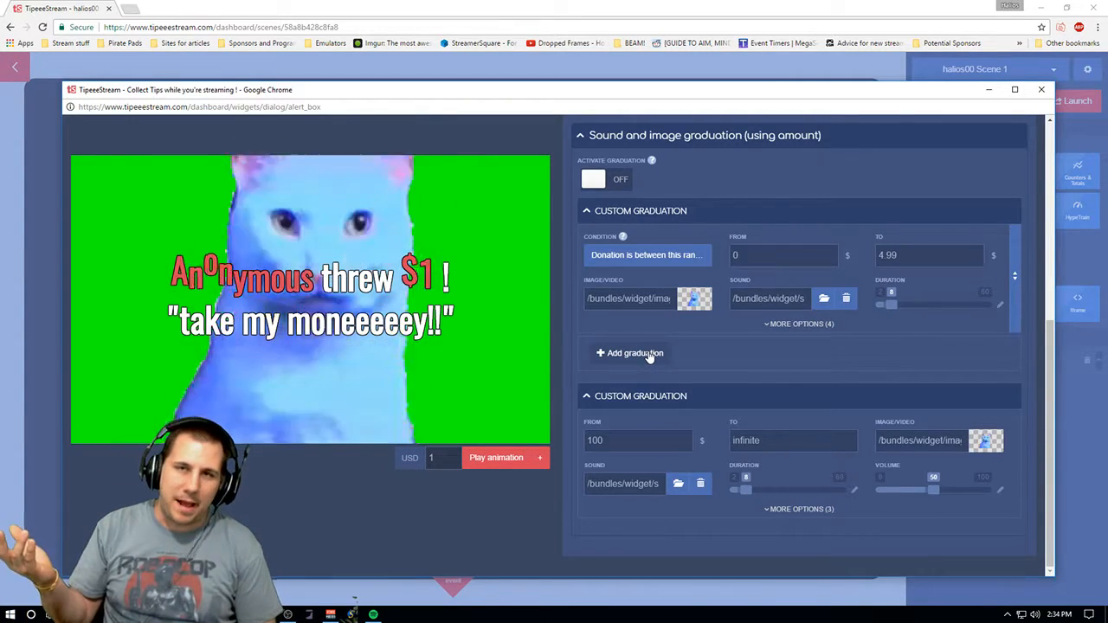
{"action": "left_click_drag", "start_coordinate": [1051, 374], "coordinate": [1052, 160]}
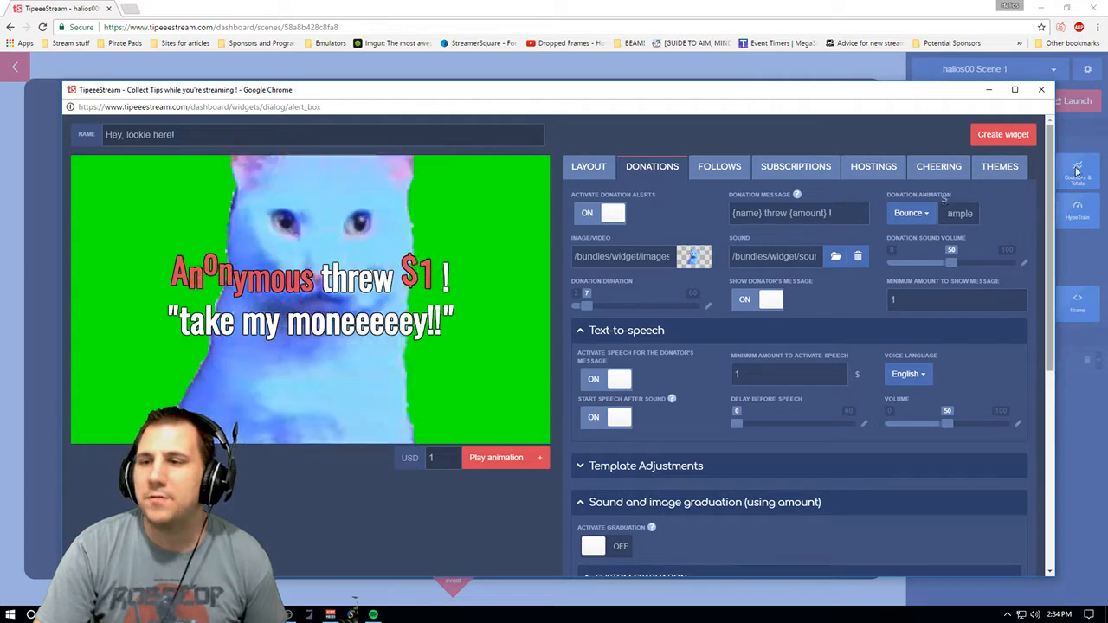
{"action": "left_click_drag", "start_coordinate": [1049, 163], "coordinate": [1013, 347]}
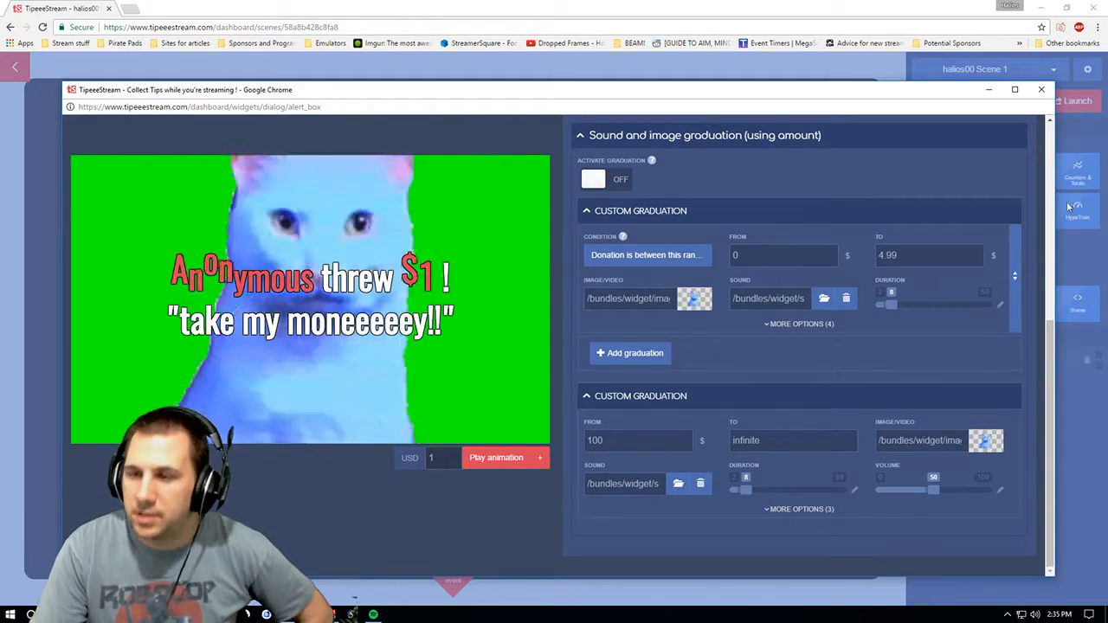
{"action": "scroll", "coordinate": [1070, 206], "scroll_direction": "up", "scroll_amount": 5}
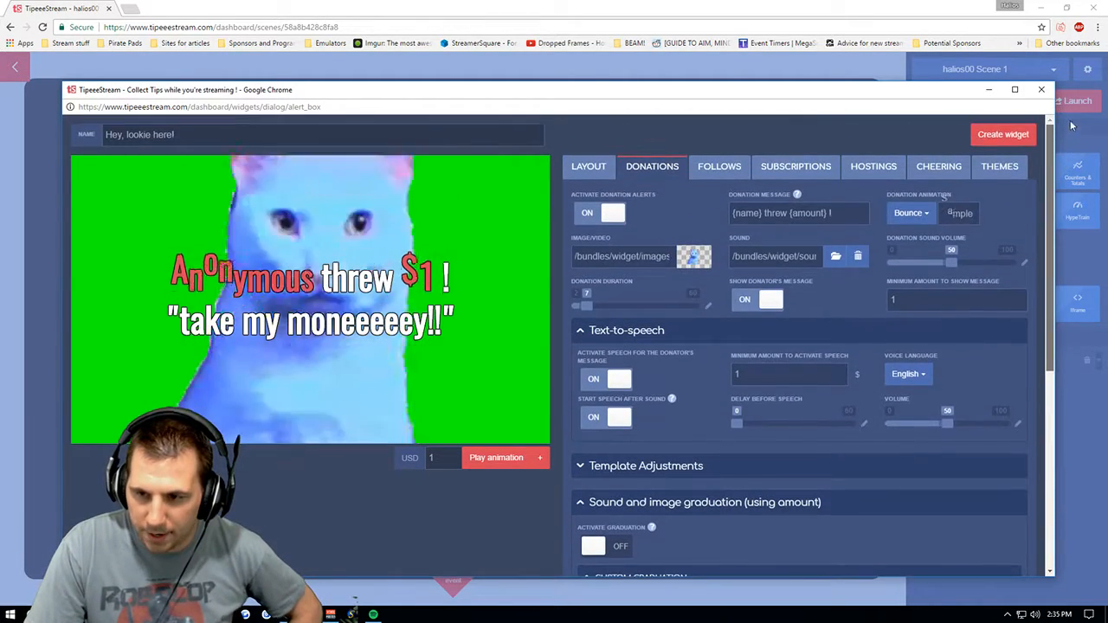
{"action": "left_click_drag", "start_coordinate": [1050, 144], "coordinate": [1017, 343]}
{"action": "scroll", "coordinate": [1017, 379], "scroll_direction": "up", "scroll_amount": 4}
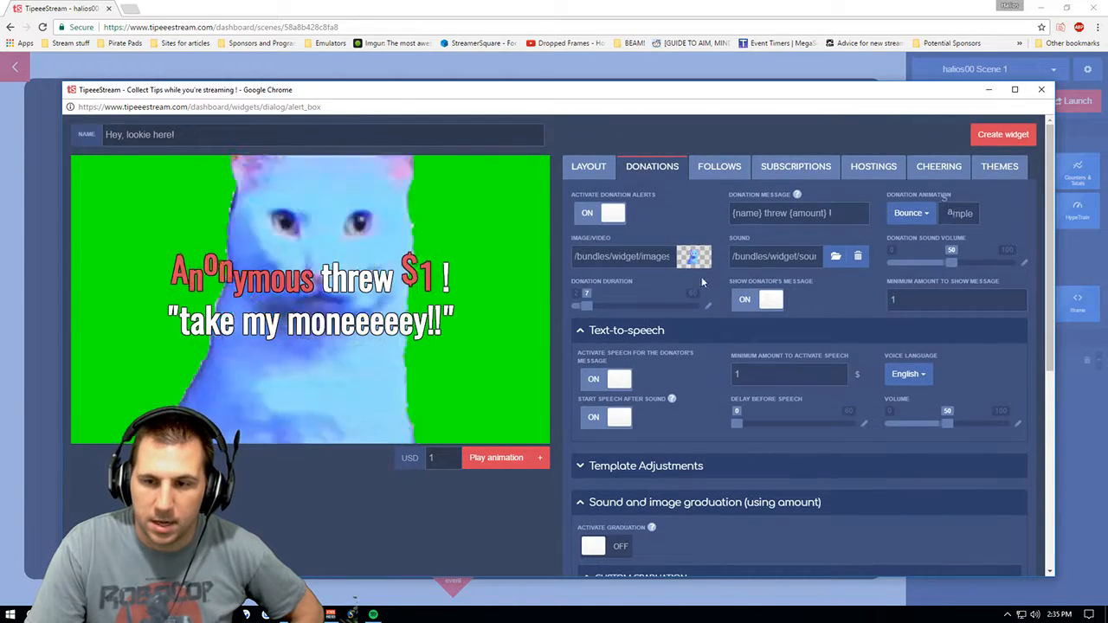
{"action": "left_click", "coordinate": [834, 256]}
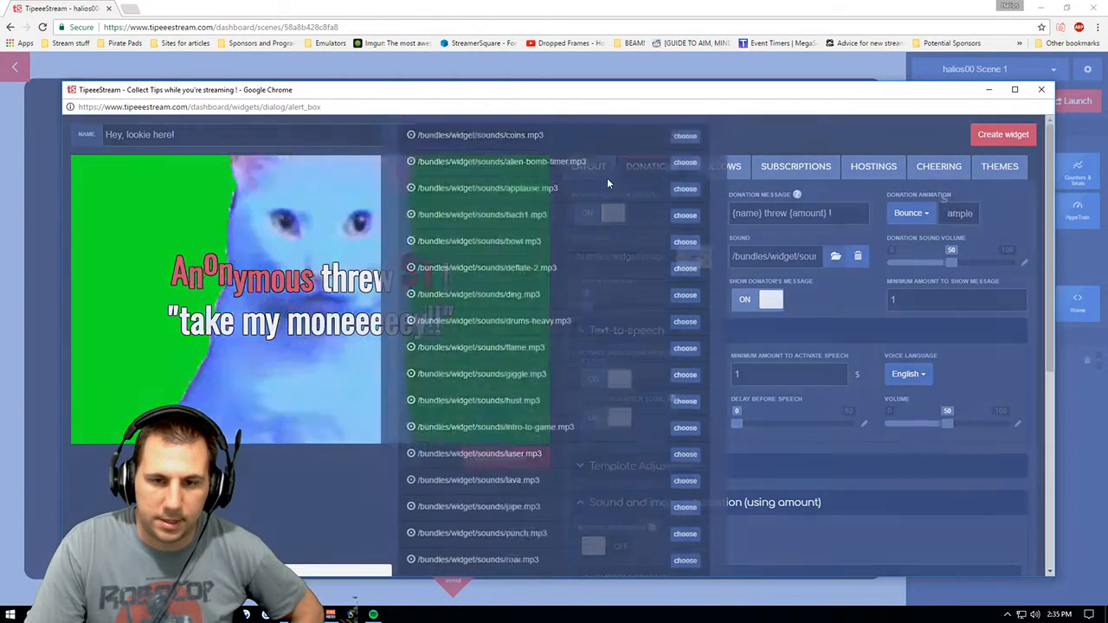
{"action": "left_click", "coordinate": [529, 185]}
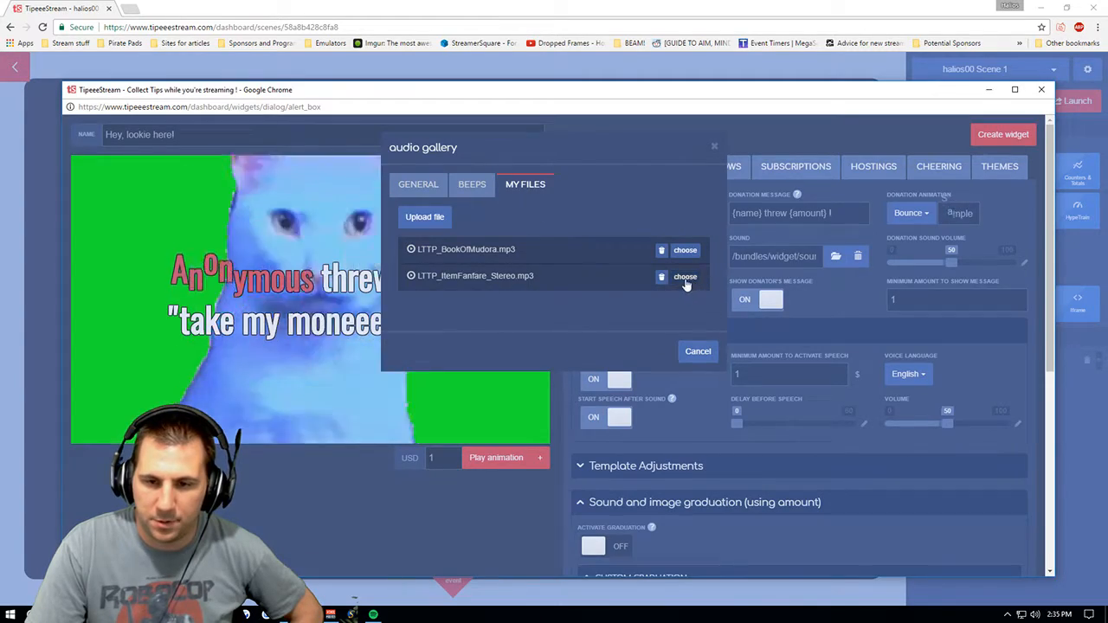
{"action": "left_click", "coordinate": [684, 277]}
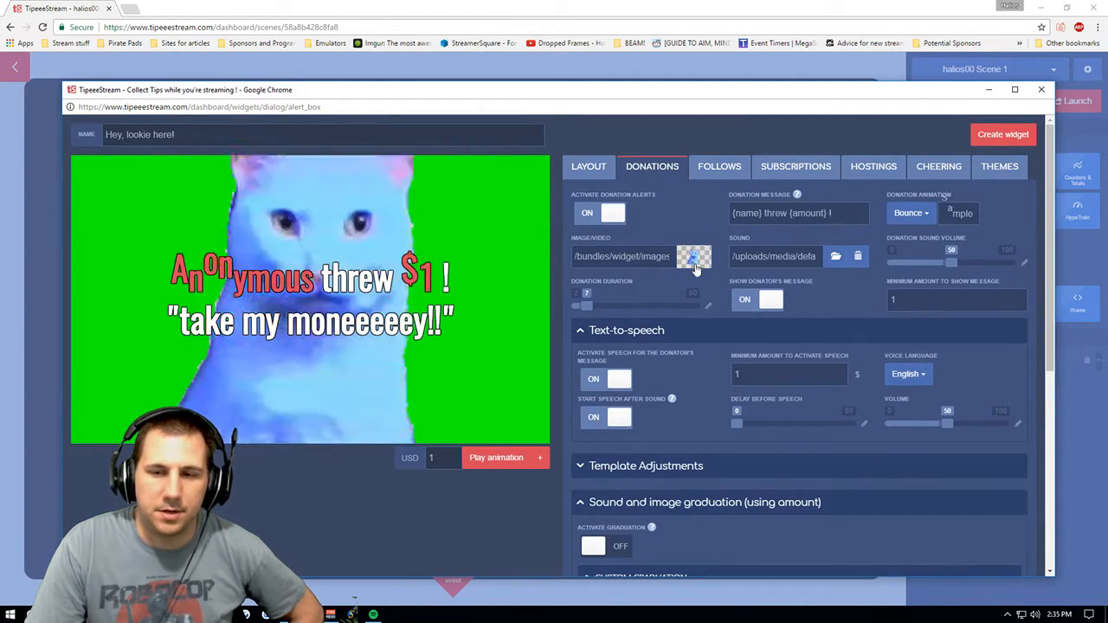
- Open the donation image gallery and browse through the pages of Misc. images
{"action": "left_click", "coordinate": [684, 260]}
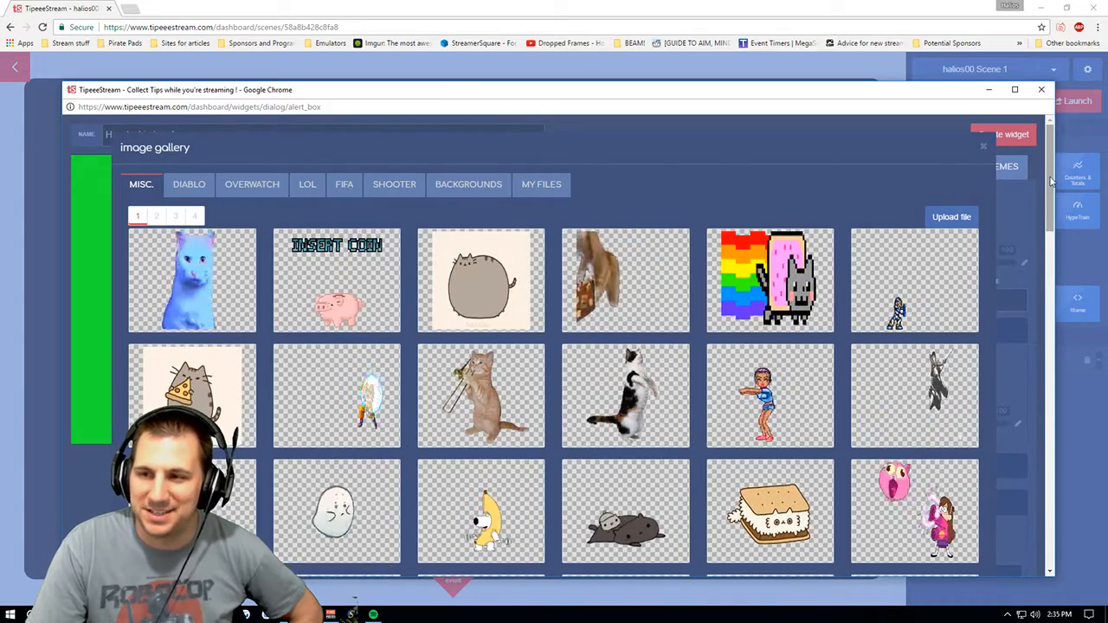
{"action": "scroll", "coordinate": [450, 207], "scroll_direction": "down", "scroll_amount": 1}
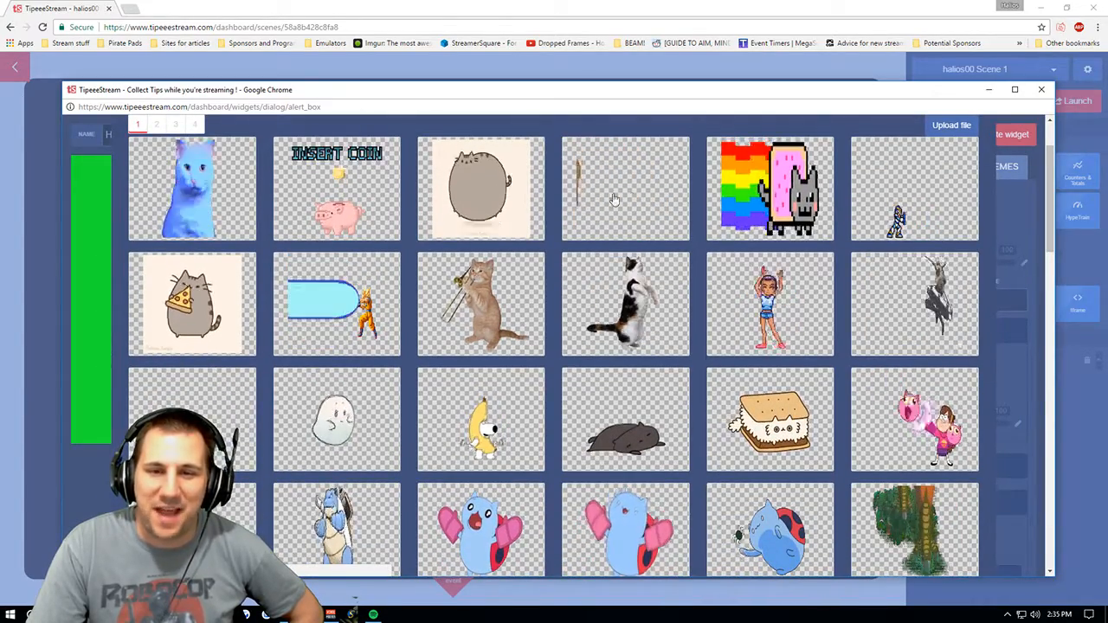
{"action": "scroll", "coordinate": [866, 216], "scroll_direction": "down", "scroll_amount": 1}
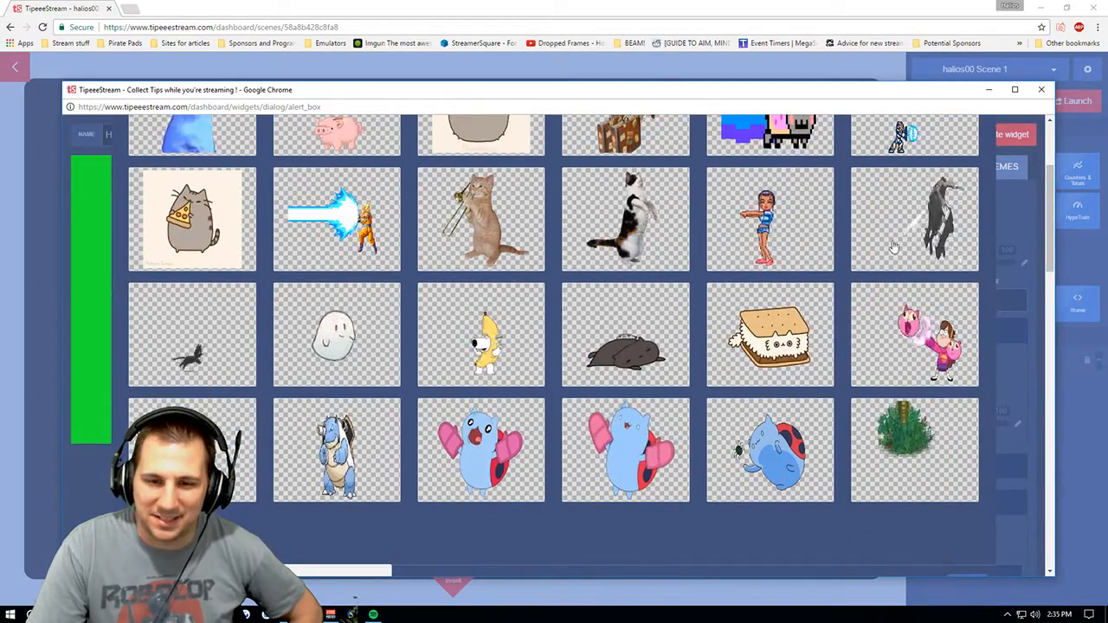
{"action": "scroll", "coordinate": [1058, 284], "scroll_direction": "down", "scroll_amount": 1}
{"action": "left_click_drag", "start_coordinate": [1058, 284], "coordinate": [1048, 255]}
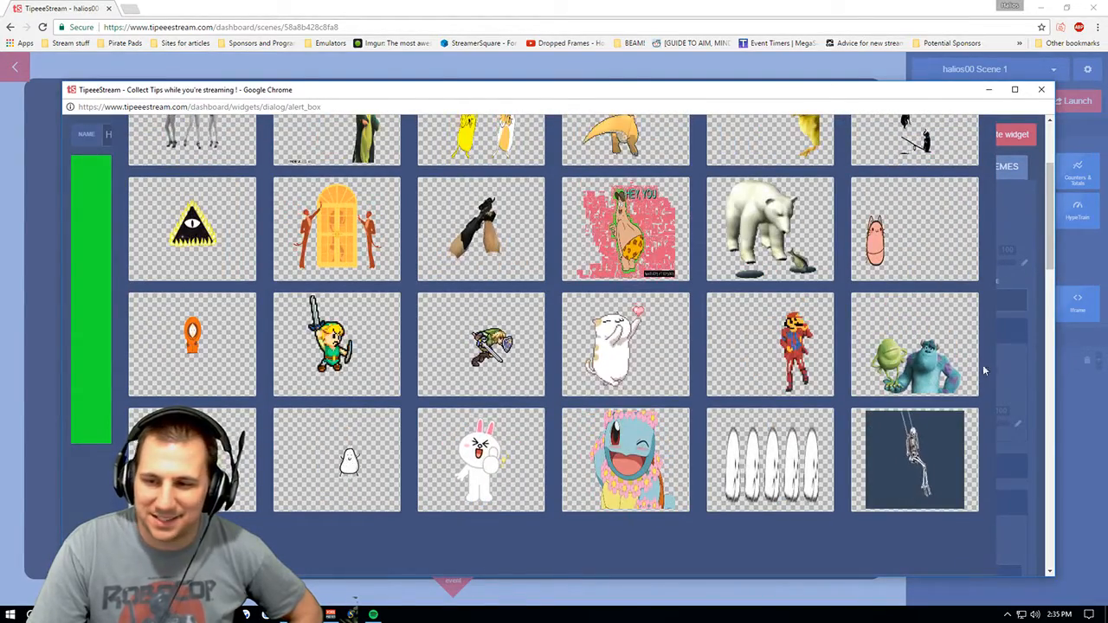
{"action": "mouse_move", "coordinate": [1048, 264]}
{"action": "left_mouse_down"}
{"action": "mouse_move", "coordinate": [1048, 226]}
{"action": "mouse_move", "coordinate": [1046, 281]}
{"action": "left_mouse_up"}
{"action": "left_click", "coordinate": [215, 454]}
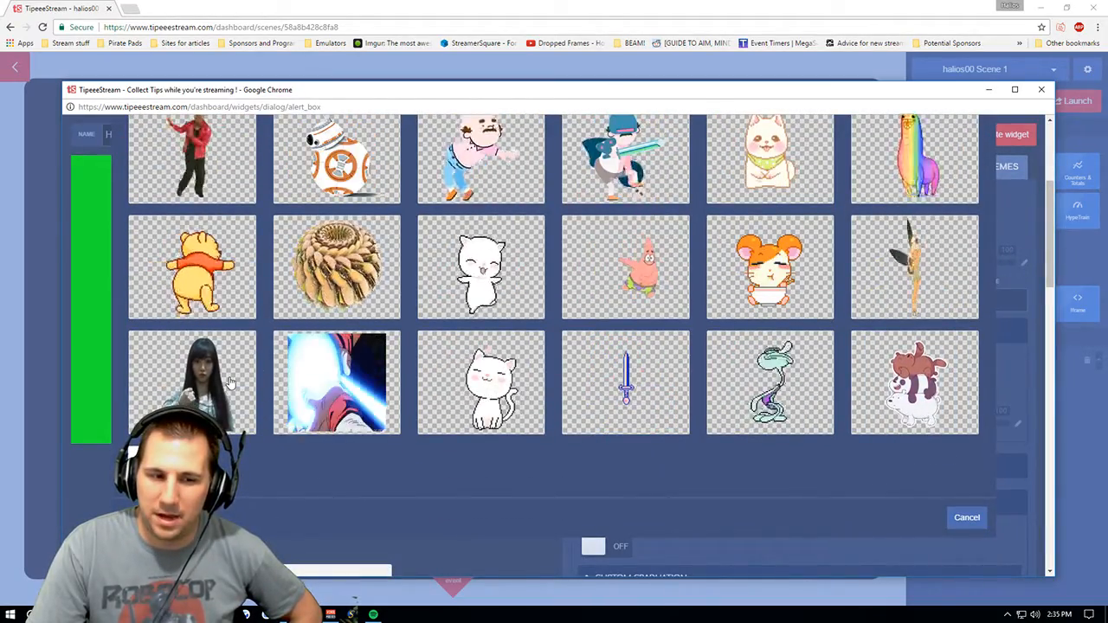
{"action": "left_click_drag", "start_coordinate": [1047, 249], "coordinate": [1047, 227]}
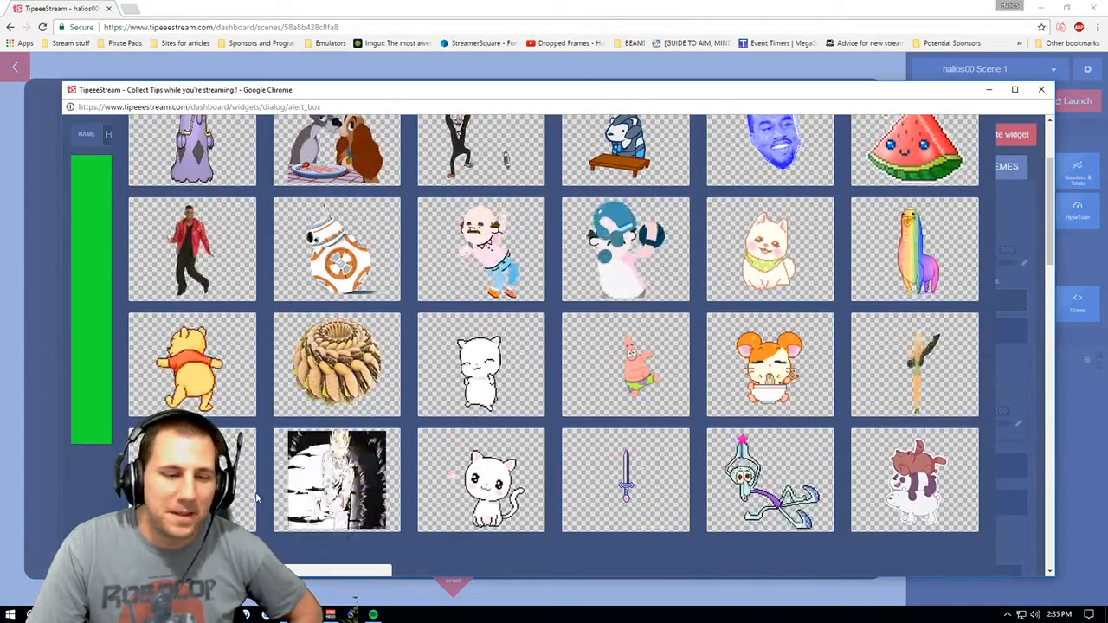
{"action": "left_click", "coordinate": [238, 552]}
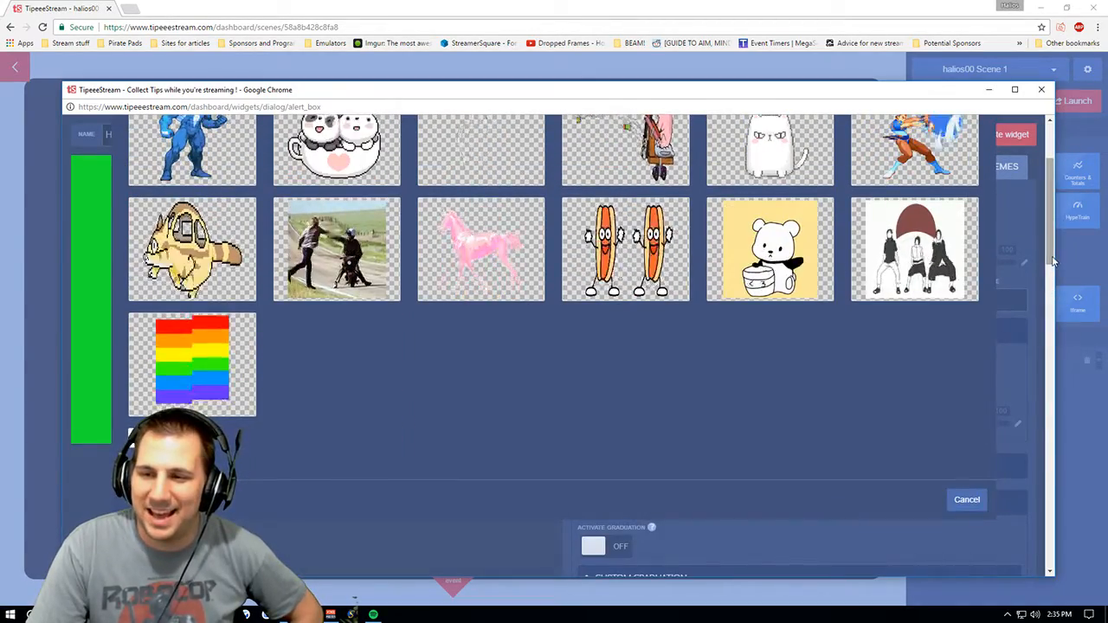
{"action": "scroll", "coordinate": [994, 295], "scroll_direction": "up", "scroll_amount": 2}
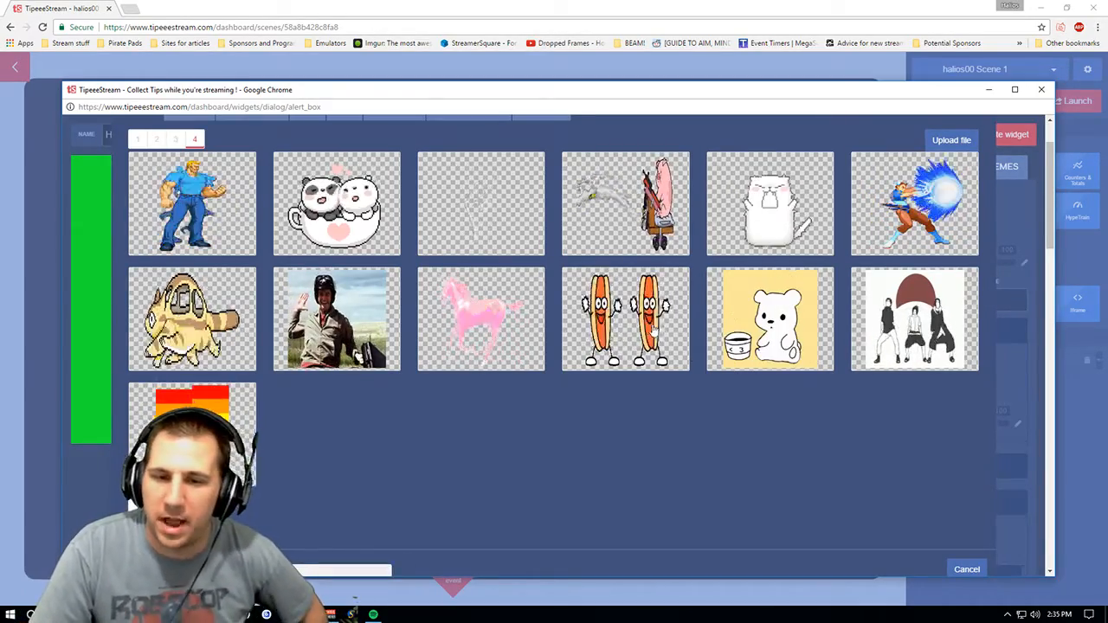
{"action": "scroll", "coordinate": [606, 194], "scroll_direction": "up", "scroll_amount": 1}
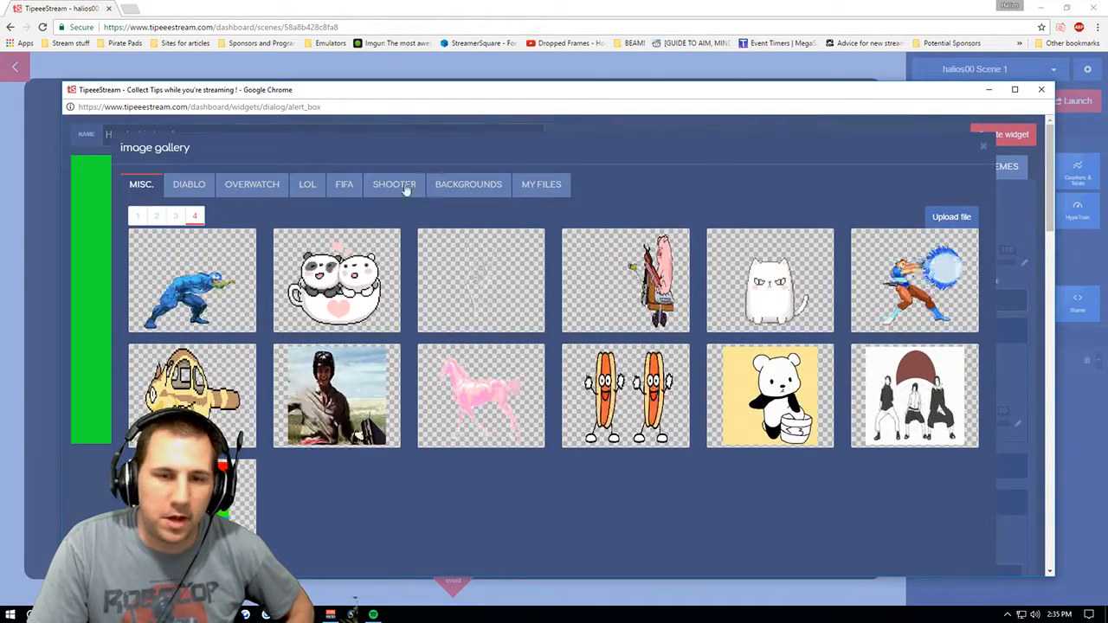
- Browse the Overwatch, LOL, FIFA, Diablo, Shooter and Backgrounds image categories
{"action": "left_click", "coordinate": [248, 190]}
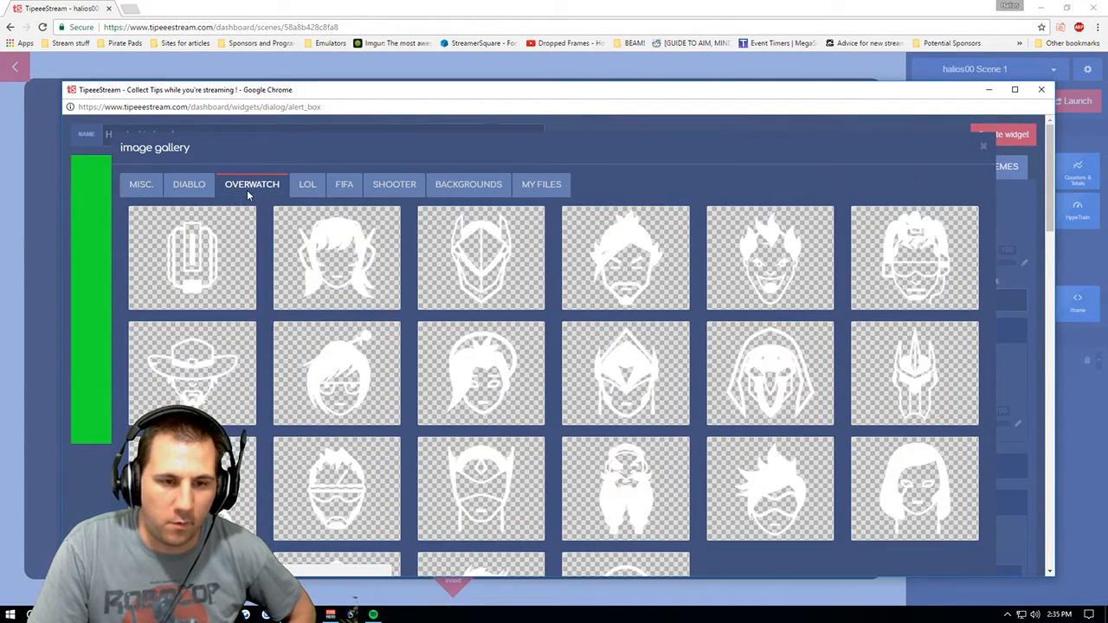
{"action": "left_click", "coordinate": [303, 187]}
{"action": "left_click", "coordinate": [340, 185]}
{"action": "left_click", "coordinate": [247, 184]}
{"action": "left_click", "coordinate": [191, 185]}
{"action": "left_click", "coordinate": [249, 187]}
{"action": "left_click_drag", "start_coordinate": [1051, 177], "coordinate": [1056, 151]}
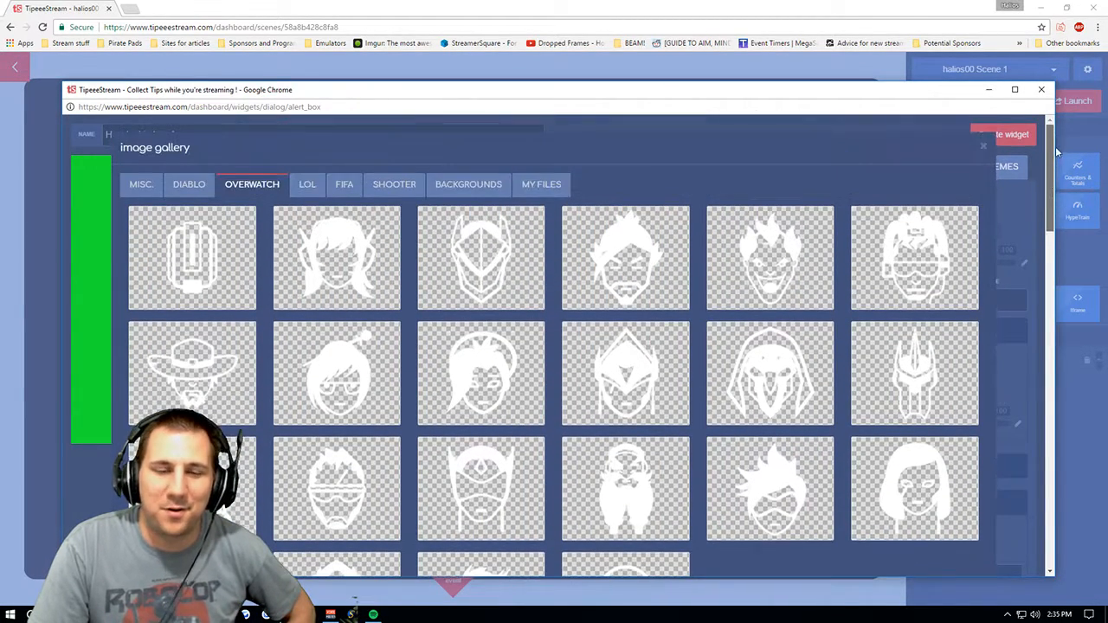
{"action": "left_click", "coordinate": [392, 183]}
{"action": "left_click", "coordinate": [466, 182]}
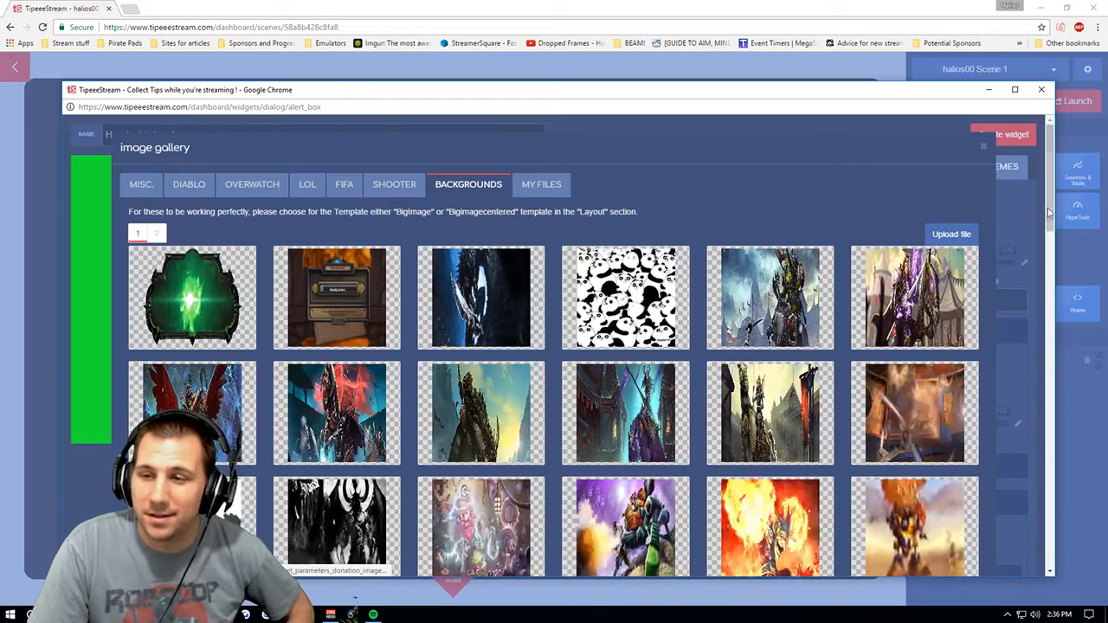
{"action": "mouse_move", "coordinate": [1048, 196]}
{"action": "left_mouse_down"}
{"action": "mouse_move", "coordinate": [1048, 294]}
{"action": "mouse_move", "coordinate": [1035, 204]}
{"action": "left_mouse_up"}
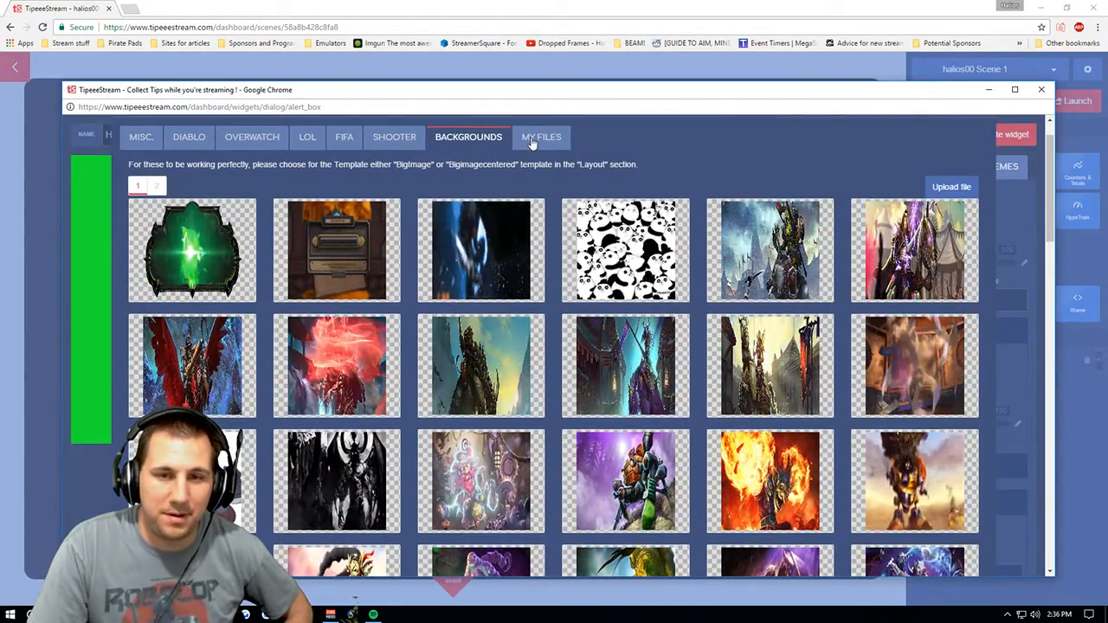
- Open My Files in the image gallery and start uploading a new image file
{"action": "left_click", "coordinate": [535, 138]}
{"action": "left_click", "coordinate": [149, 171]}
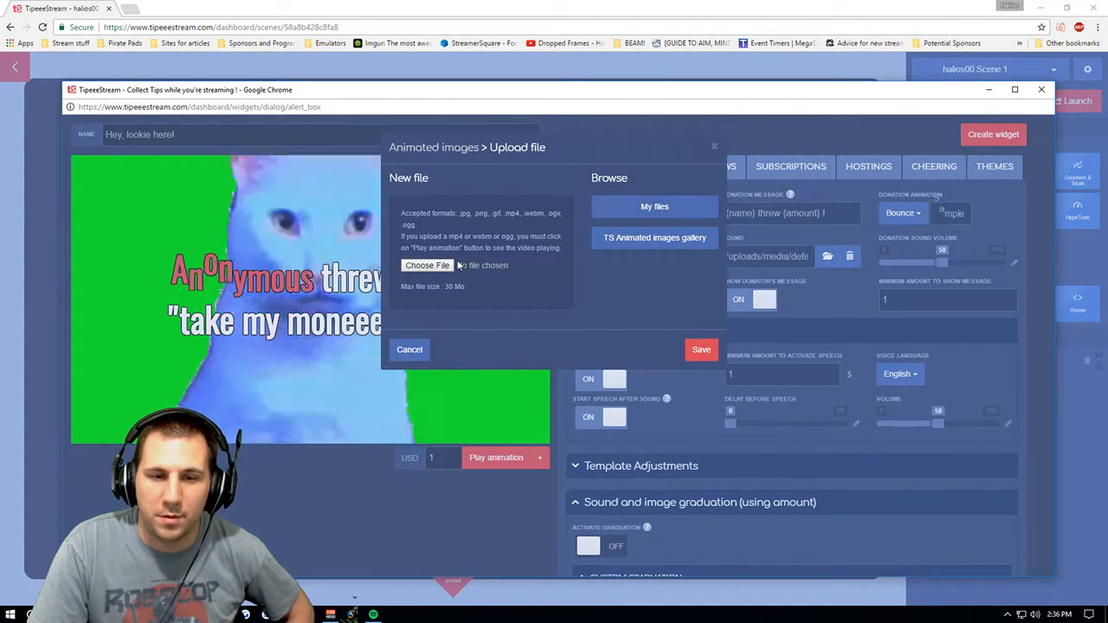
{"action": "left_click", "coordinate": [427, 265]}
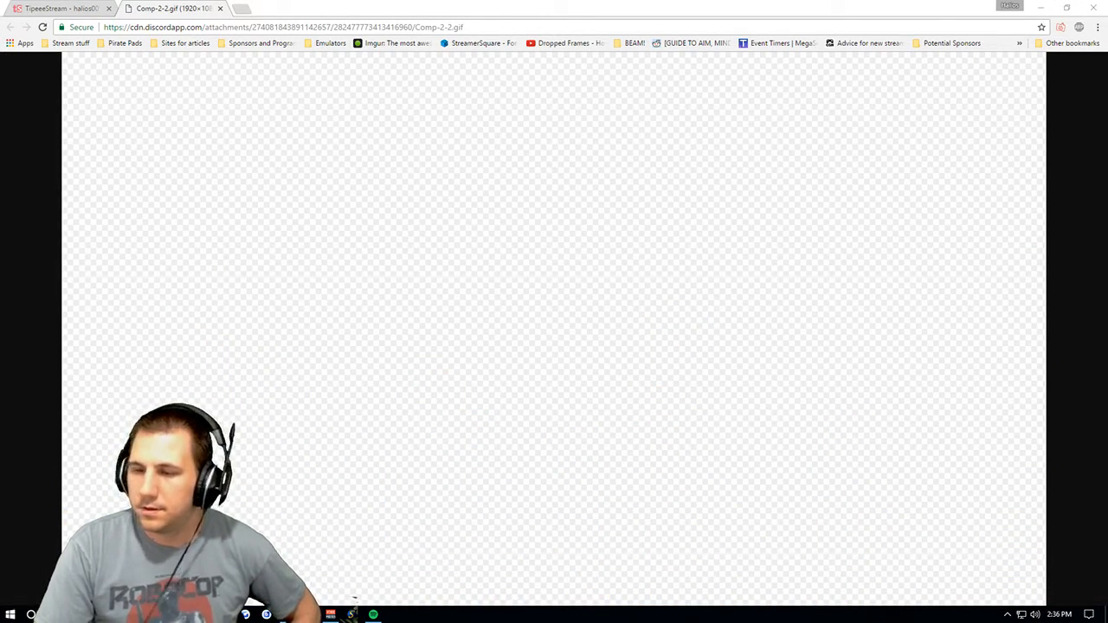
- Save the Comp-2-2.gif image from the browser into the Stream Stuff Backgrounds folder and close its tab
{"action": "right_click", "coordinate": [442, 198]}
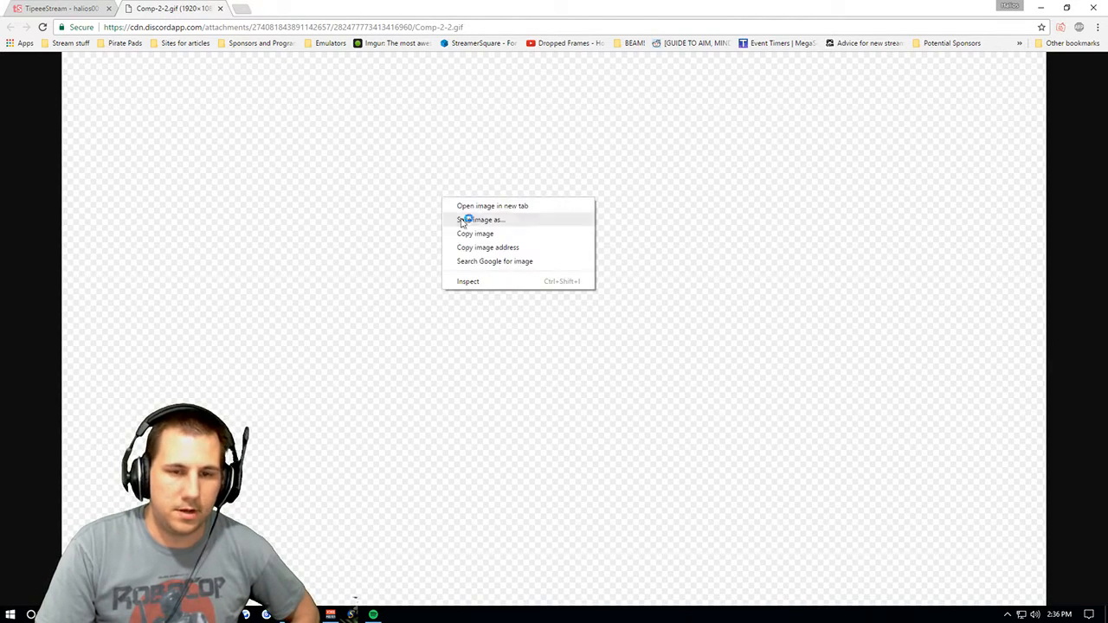
{"action": "double_click", "coordinate": [491, 224]}
{"action": "left_click", "coordinate": [488, 193]}
{"action": "right_click", "coordinate": [492, 213]}
{"action": "left_click", "coordinate": [510, 235]}
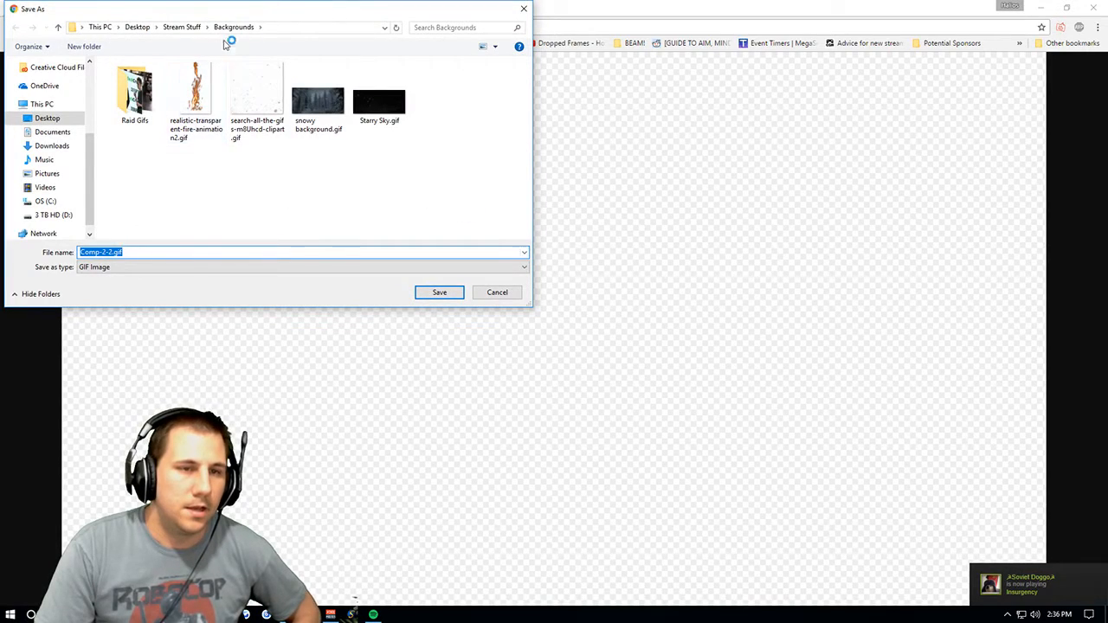
{"action": "left_click", "coordinate": [439, 292]}
{"action": "key", "text": "ctrl+w"}
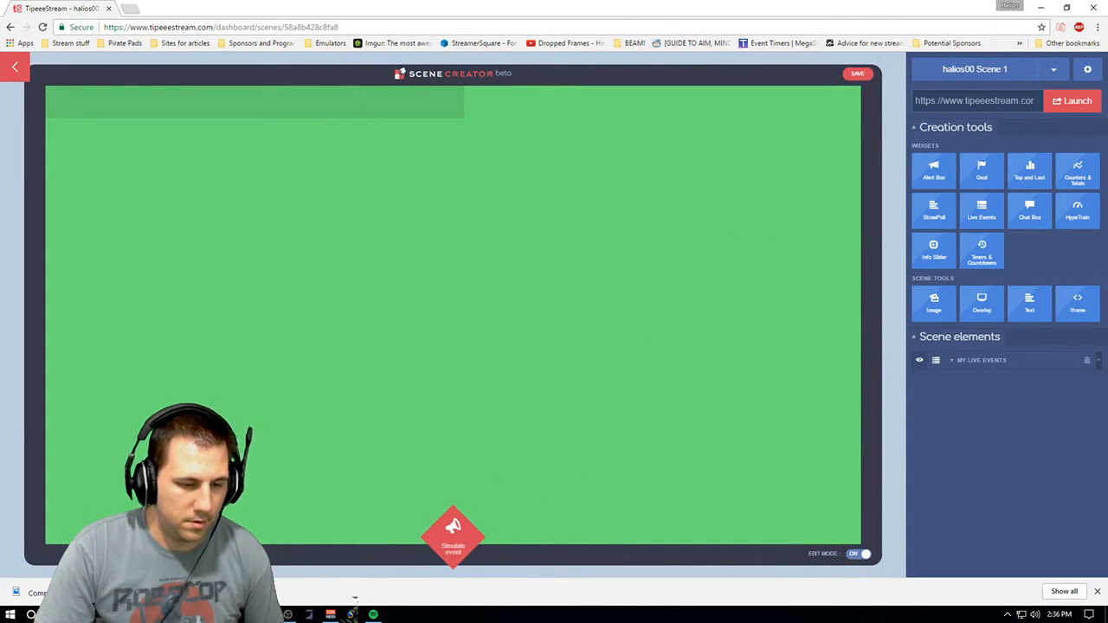
- Open the Main Alerts alert box and expand its Font and Text shadow layout sections
{"action": "mouse_move", "coordinate": [932, 170]}
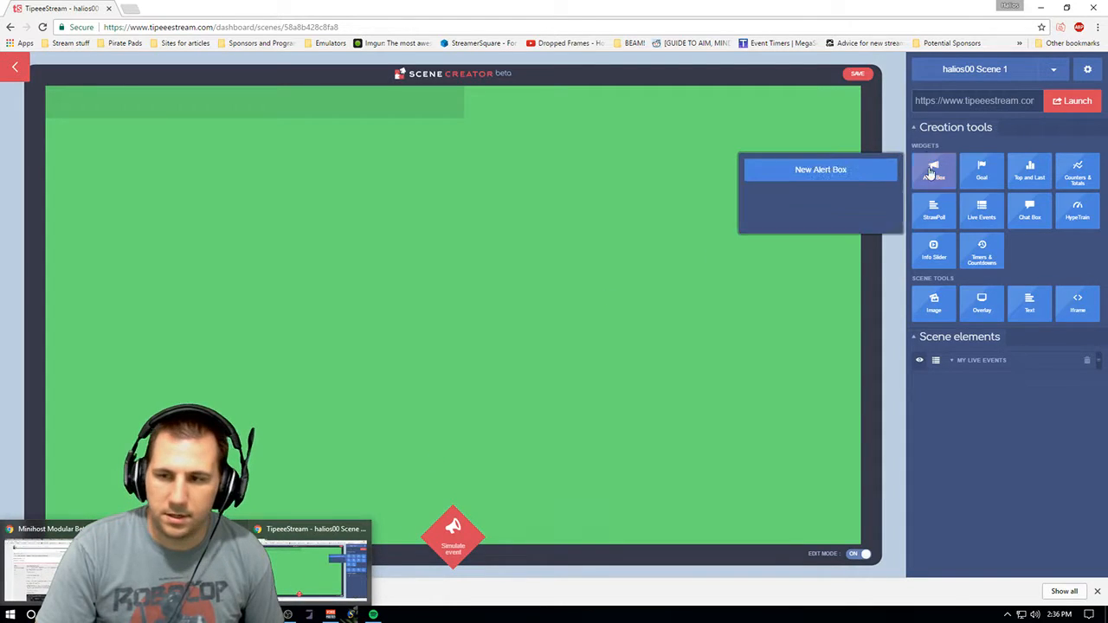
{"action": "left_click", "coordinate": [856, 172]}
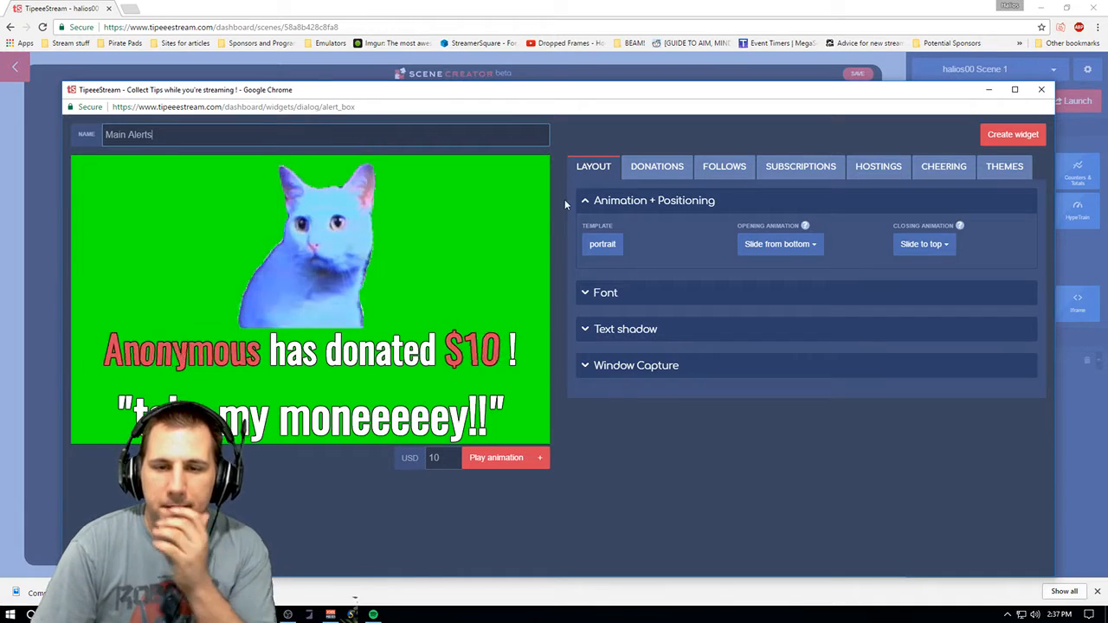
{"action": "left_click", "coordinate": [644, 296]}
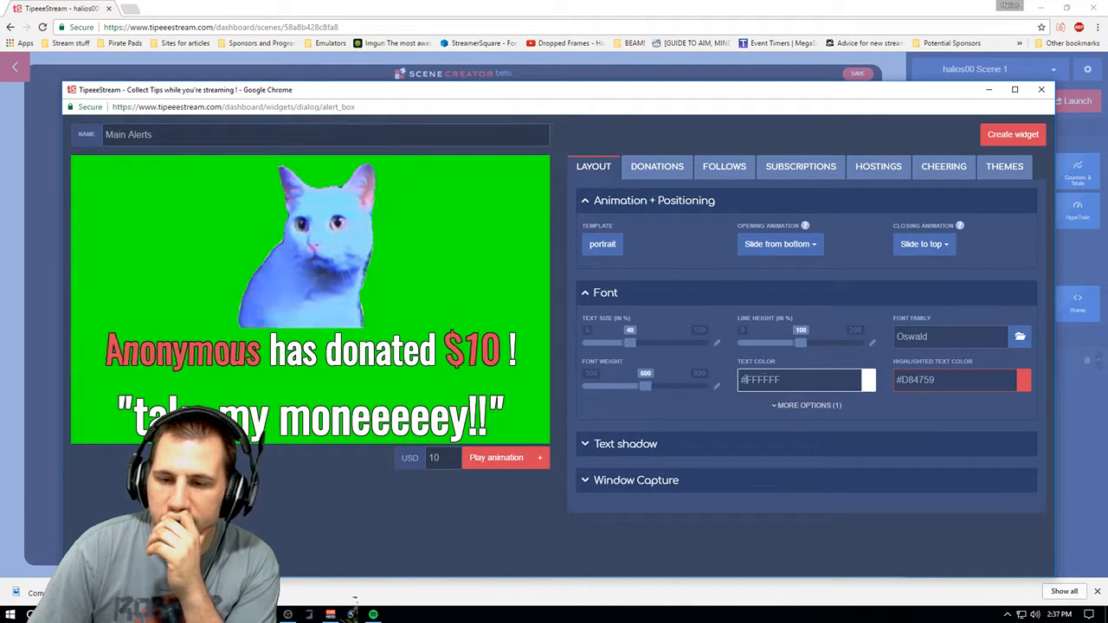
{"action": "left_click", "coordinate": [642, 443]}
- Change the donation message wording from the verb phrase to "threw" and set the donation animation to Bounce
{"action": "left_click", "coordinate": [656, 166]}
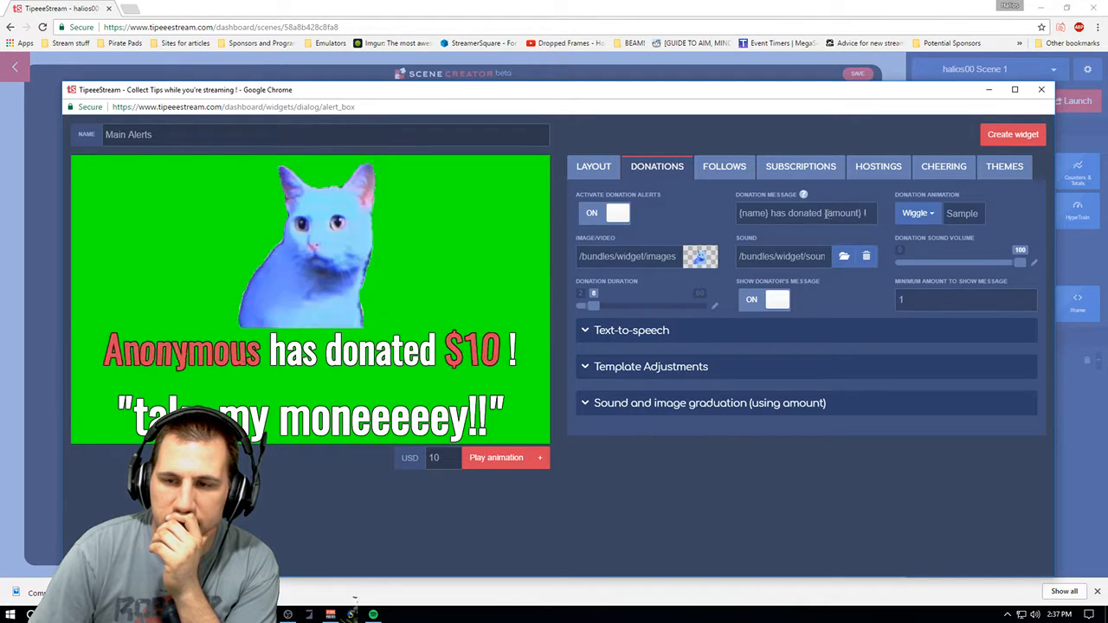
{"action": "left_click_drag", "start_coordinate": [823, 213], "coordinate": [771, 217]}
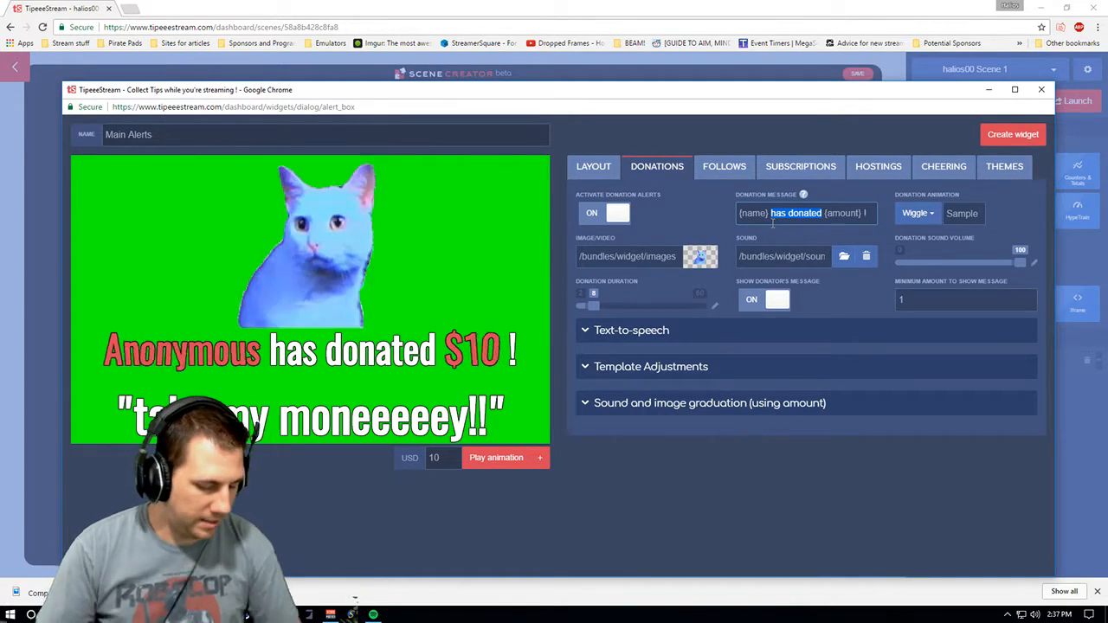
{"action": "type", "text": "threw"}
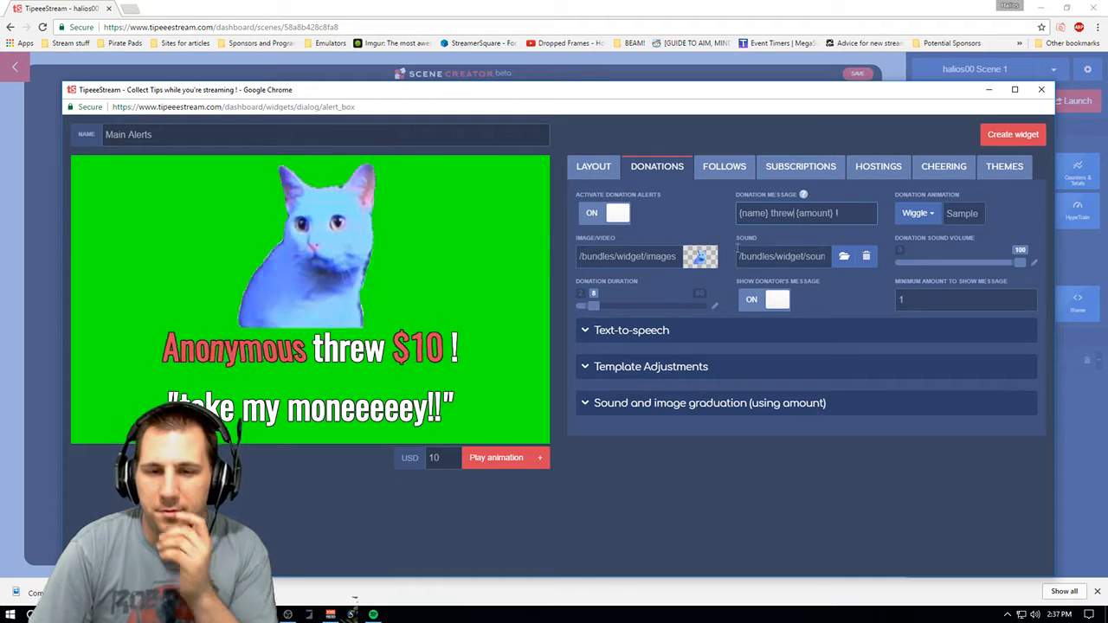
{"action": "left_click", "coordinate": [918, 213]}
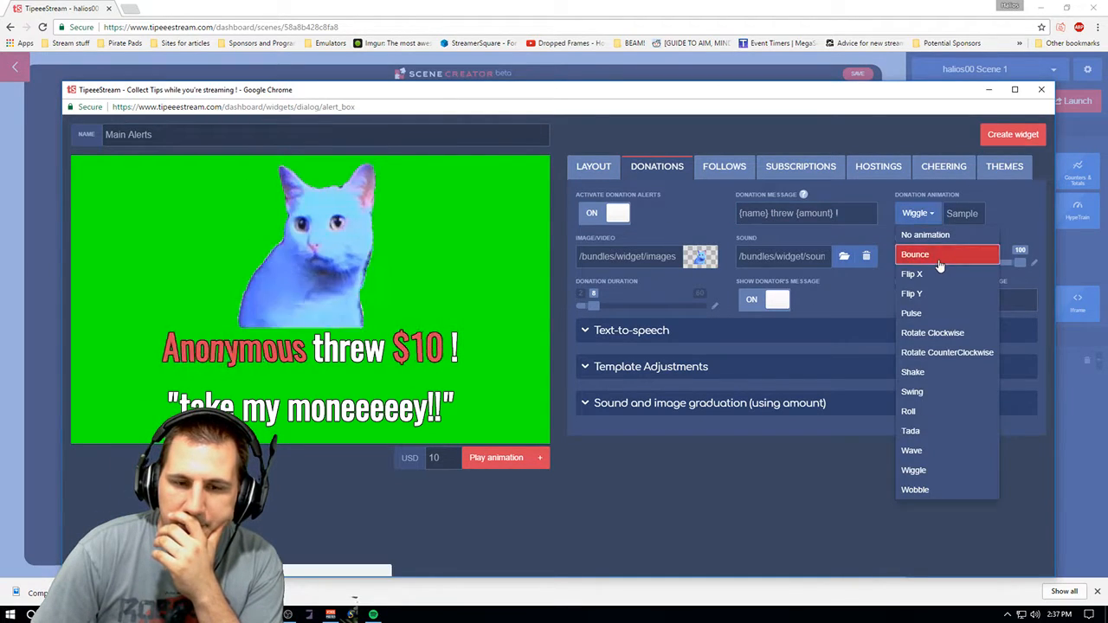
{"action": "left_click", "coordinate": [939, 258]}
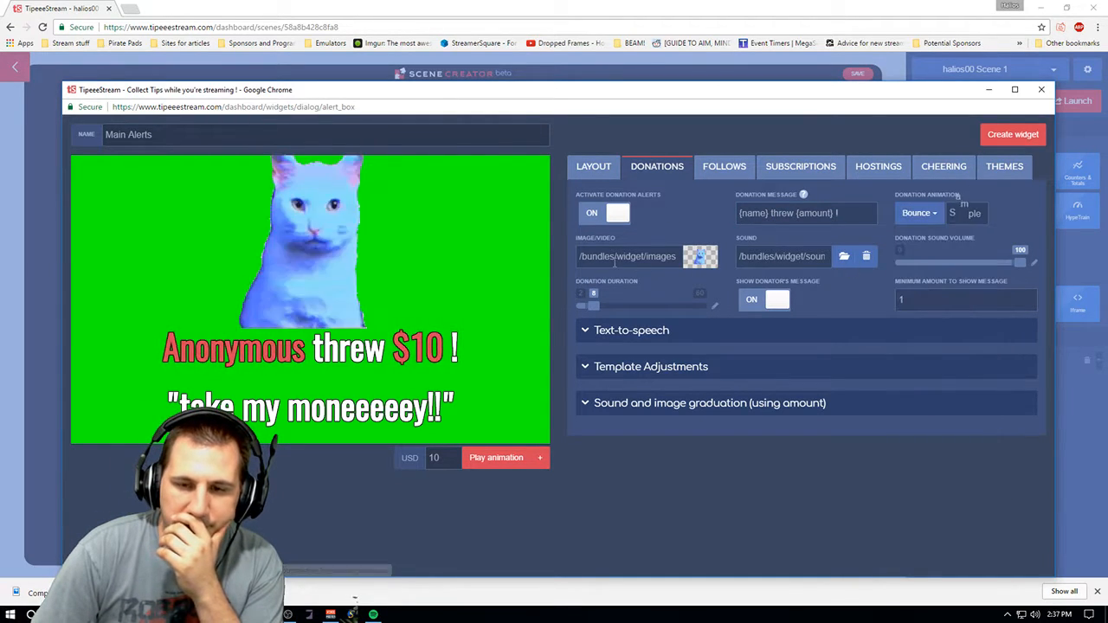
{"action": "left_click", "coordinate": [701, 259]}
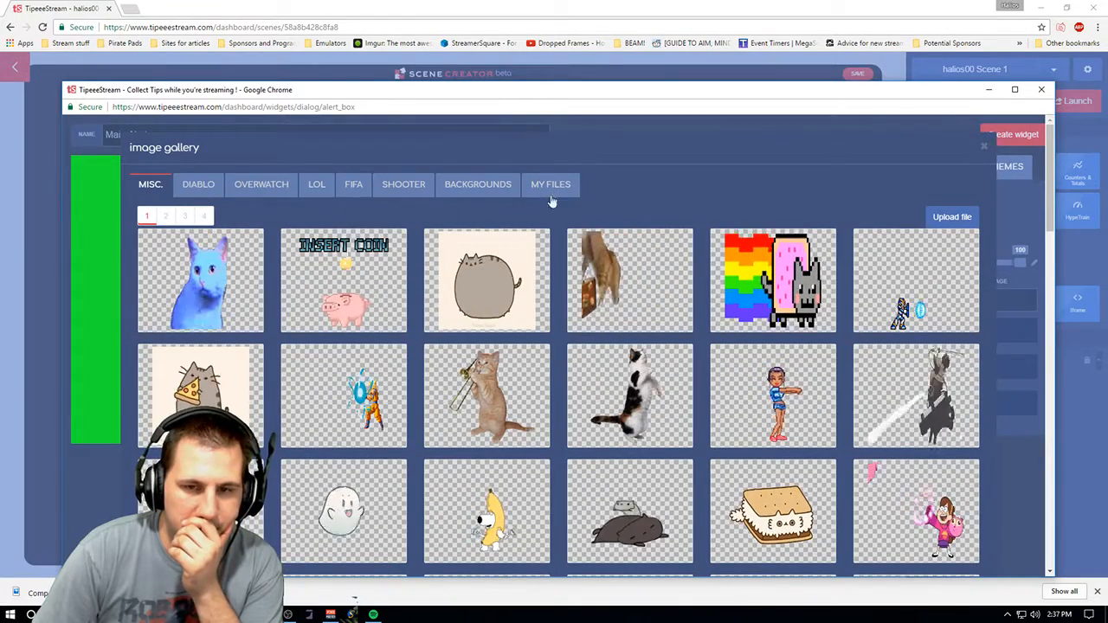
{"action": "left_click", "coordinate": [951, 217]}
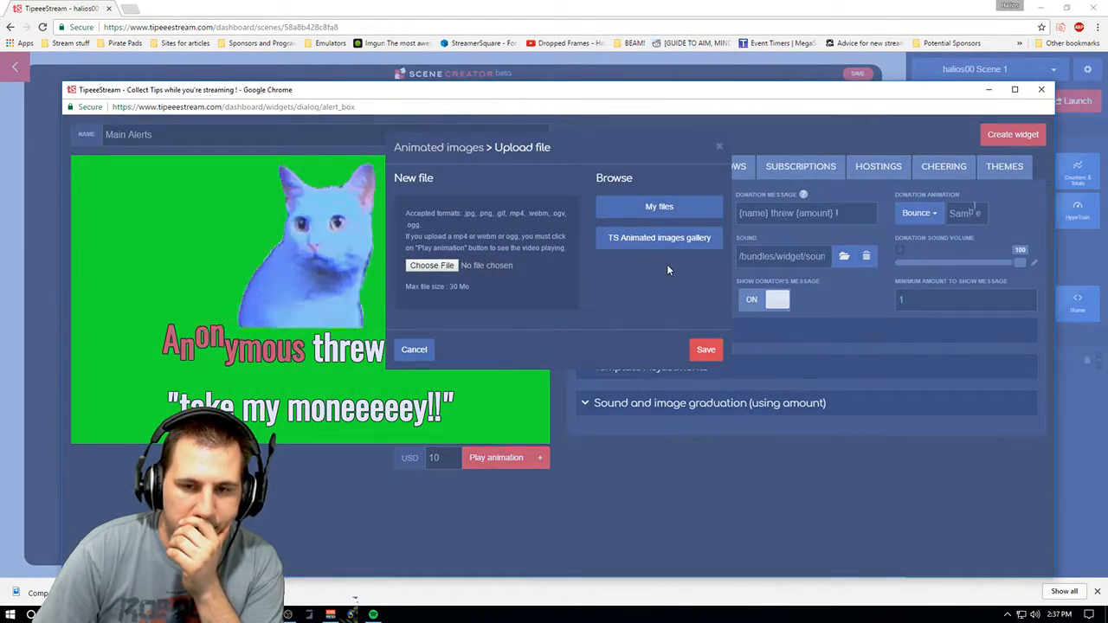
{"action": "left_click", "coordinate": [443, 266]}
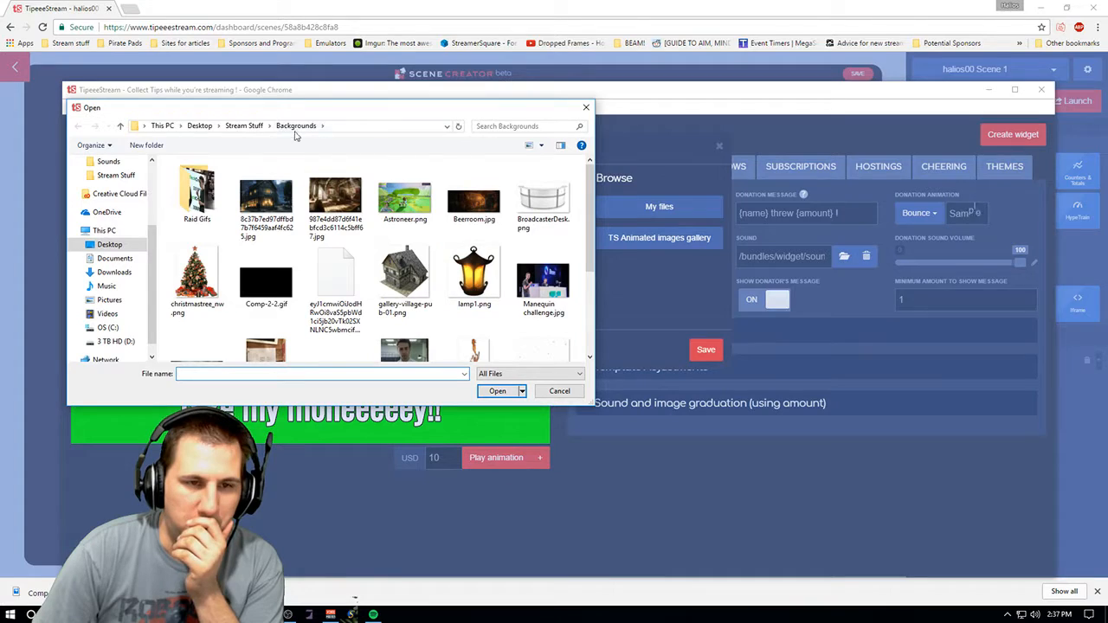
{"action": "mouse_move", "coordinate": [589, 212]}
{"action": "left_mouse_down"}
{"action": "mouse_move", "coordinate": [588, 280]}
{"action": "mouse_move", "coordinate": [592, 201]}
{"action": "left_mouse_up"}
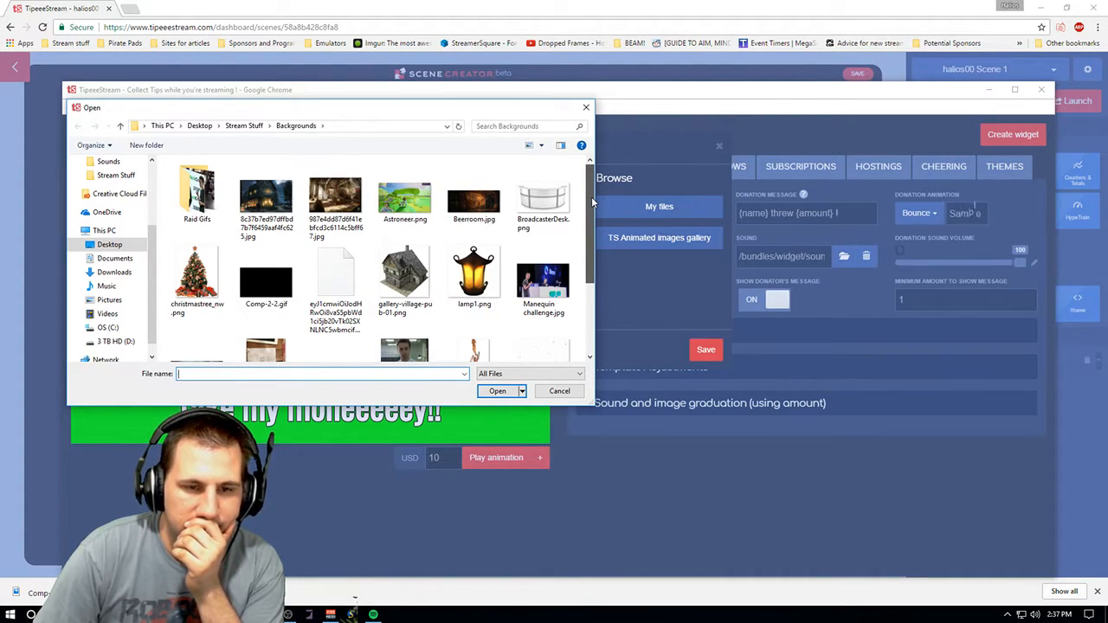
{"action": "left_click_drag", "start_coordinate": [592, 201], "coordinate": [600, 273]}
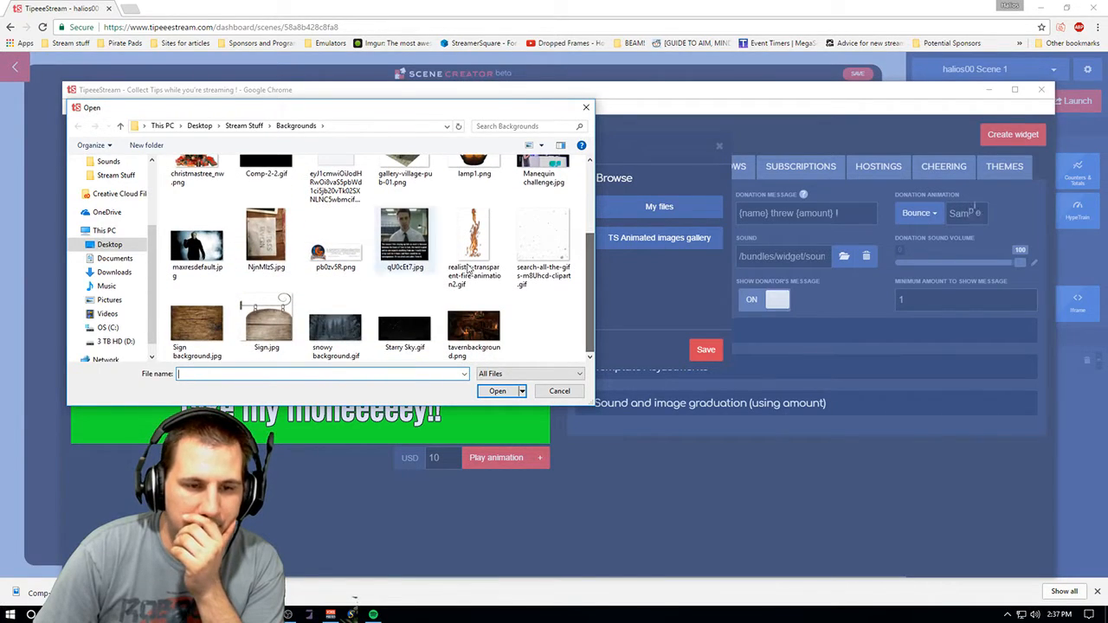
{"action": "left_click", "coordinate": [559, 391]}
{"action": "left_click", "coordinate": [718, 146]}
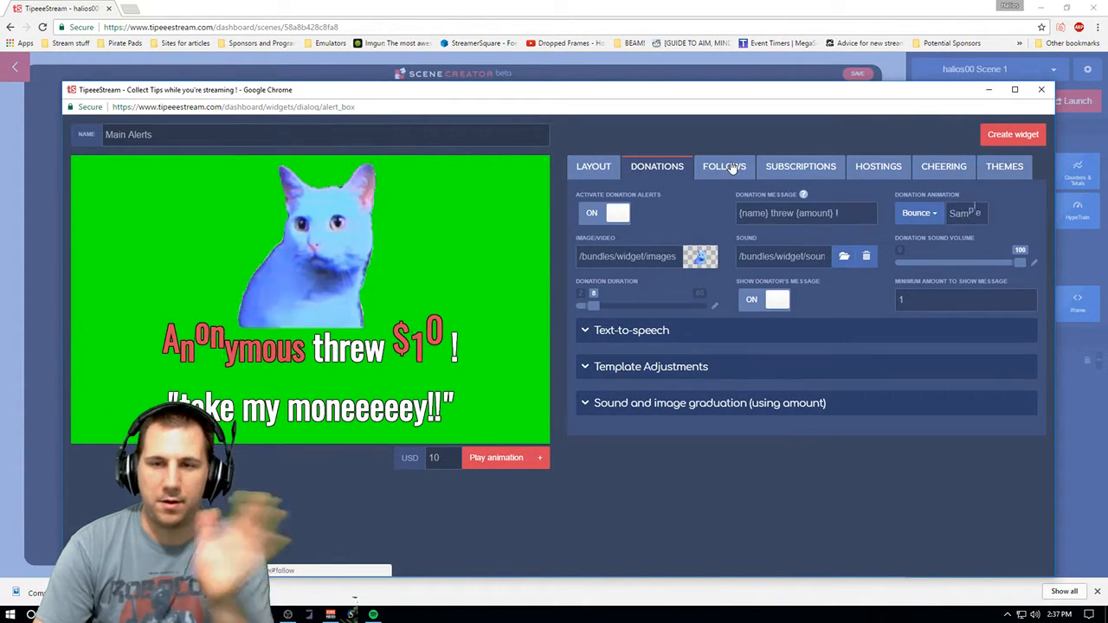
- Examine the follow and subscription alert settings, including resub text-to-speech and months-count graduation options
{"action": "left_click", "coordinate": [727, 168]}
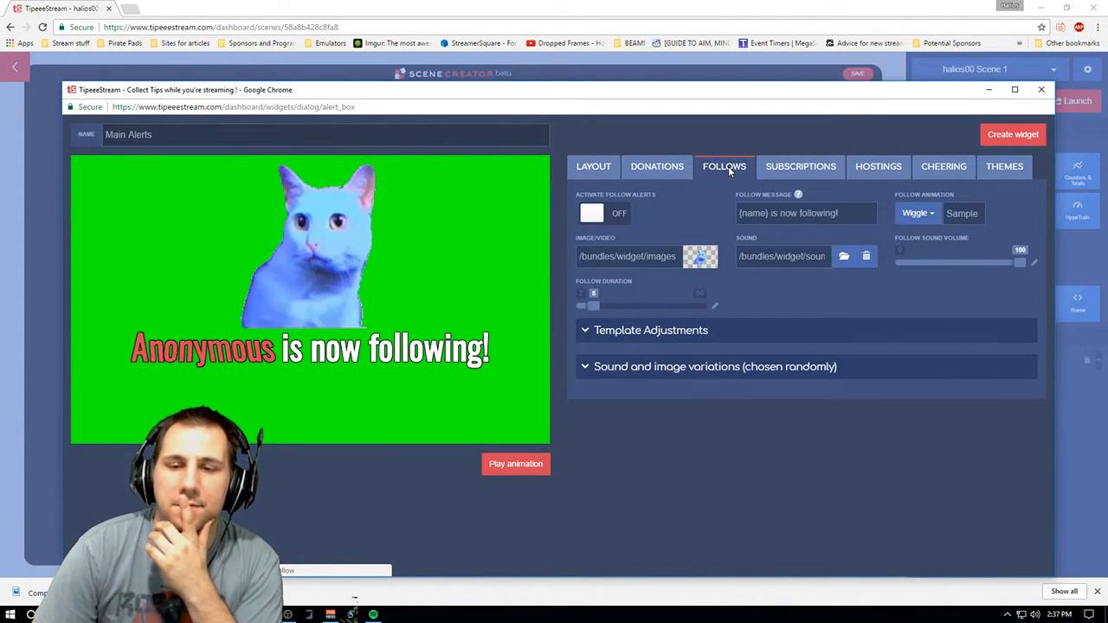
{"action": "left_click", "coordinate": [793, 169]}
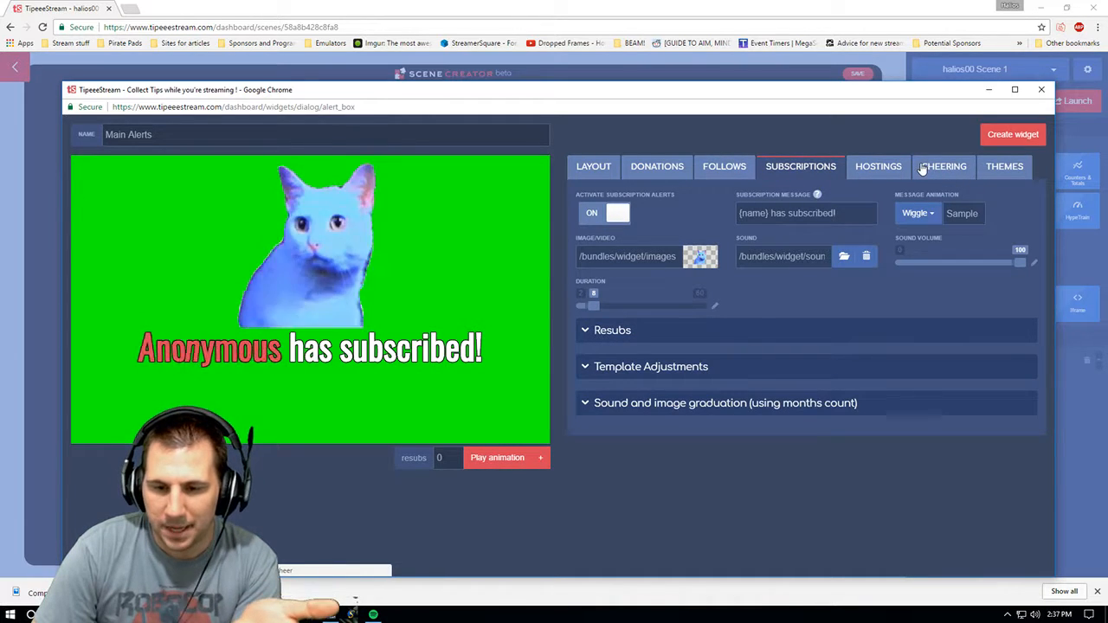
{"action": "left_click", "coordinate": [639, 331]}
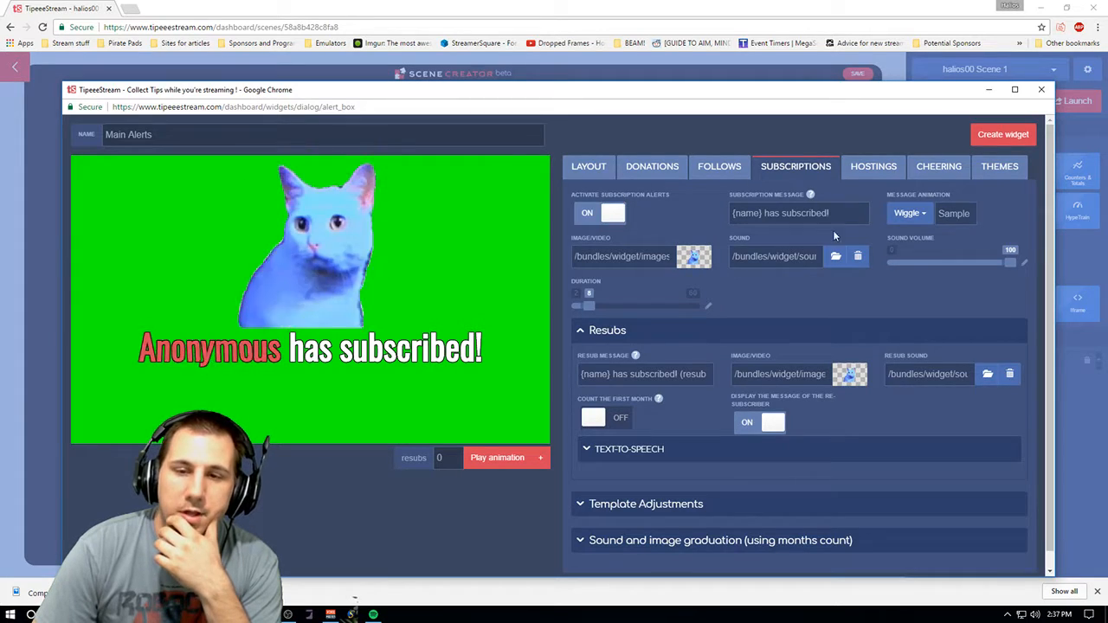
{"action": "scroll", "coordinate": [1036, 296], "scroll_direction": "down", "scroll_amount": 1}
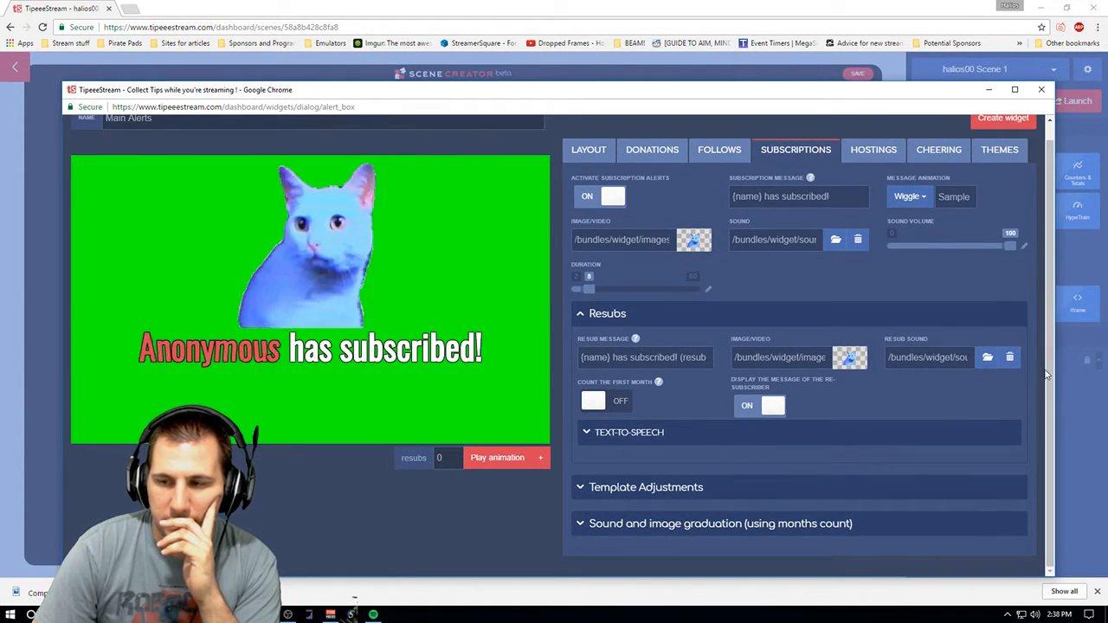
{"action": "left_click", "coordinate": [649, 439]}
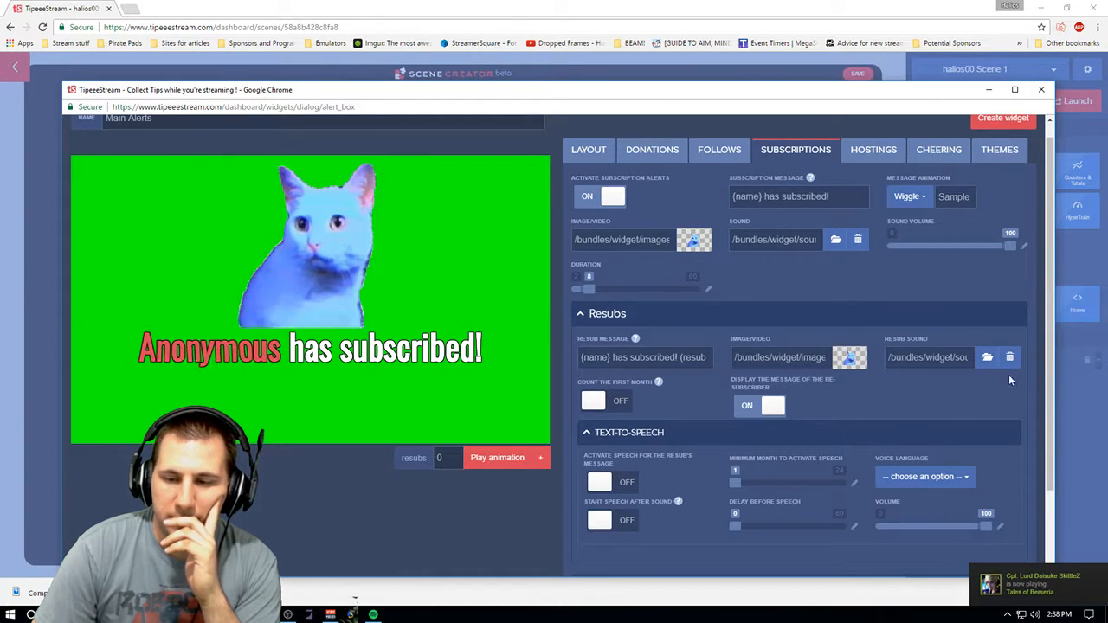
{"action": "scroll", "coordinate": [1041, 452], "scroll_direction": "down", "scroll_amount": 2}
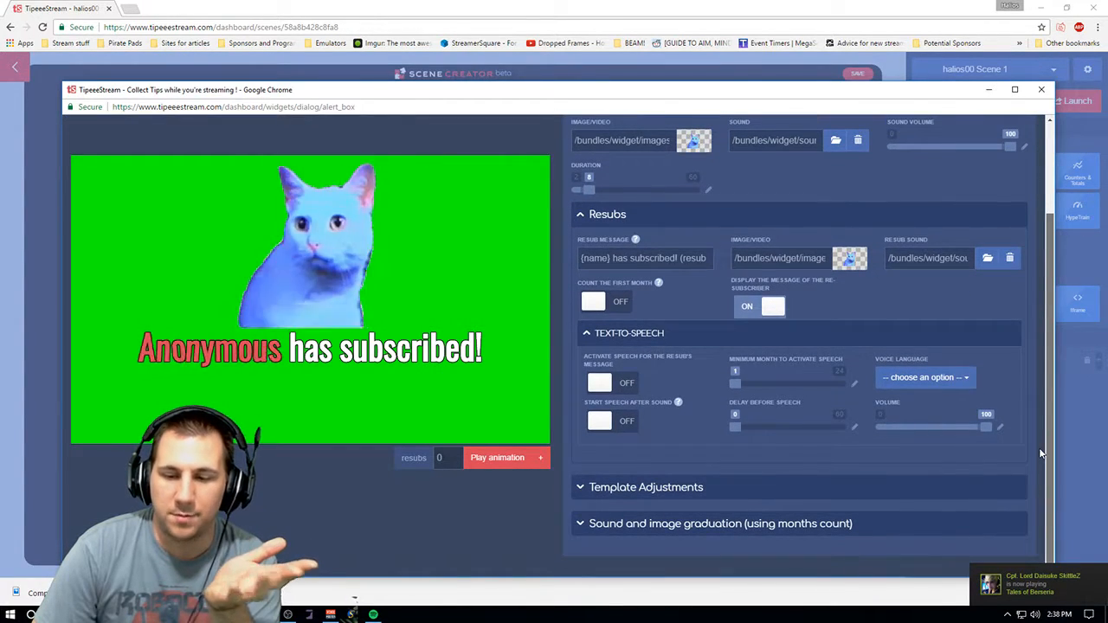
{"action": "scroll", "coordinate": [1051, 372], "scroll_direction": "up", "scroll_amount": 1}
{"action": "scroll", "coordinate": [1051, 372], "scroll_direction": "down", "scroll_amount": 1}
{"action": "left_click", "coordinate": [766, 524]}
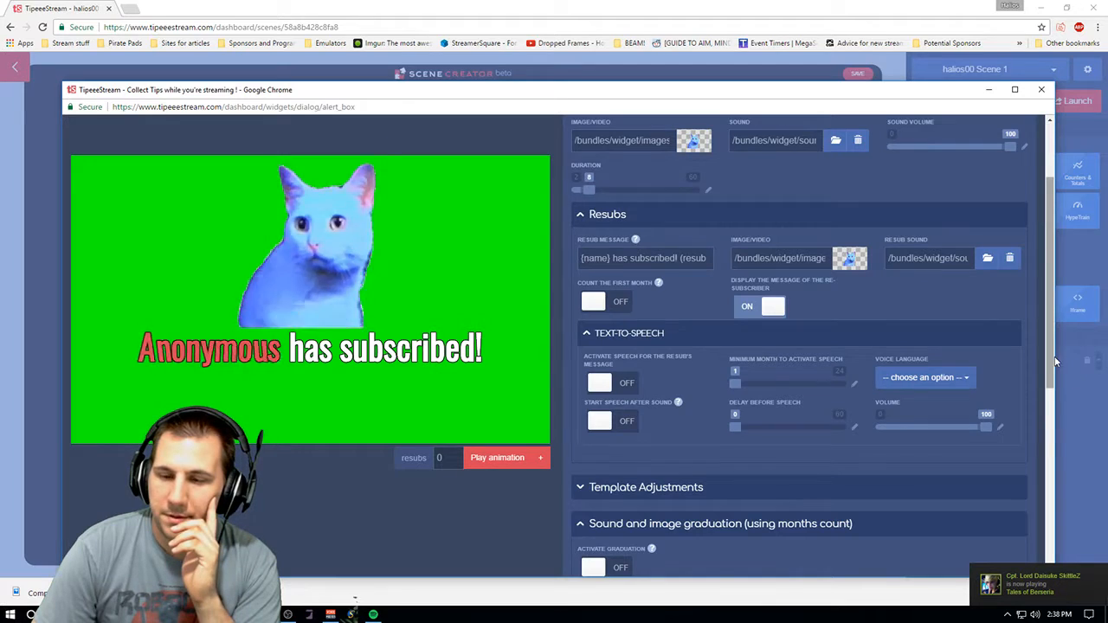
{"action": "scroll", "coordinate": [1055, 362], "scroll_direction": "down", "scroll_amount": 7}
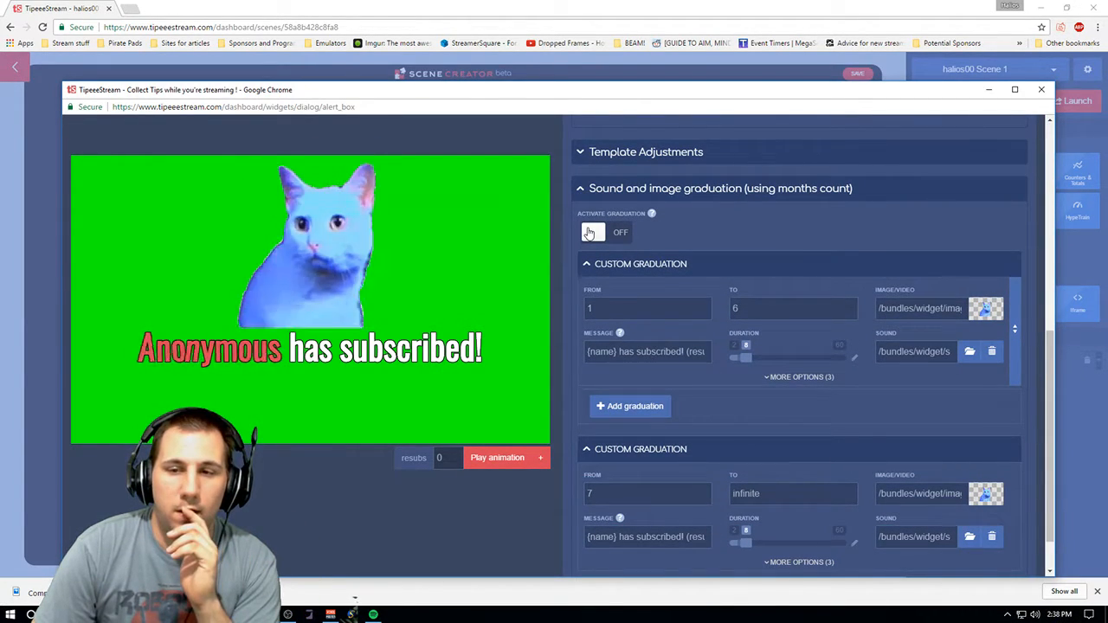
{"action": "scroll", "coordinate": [1054, 386], "scroll_direction": "up", "scroll_amount": 1}
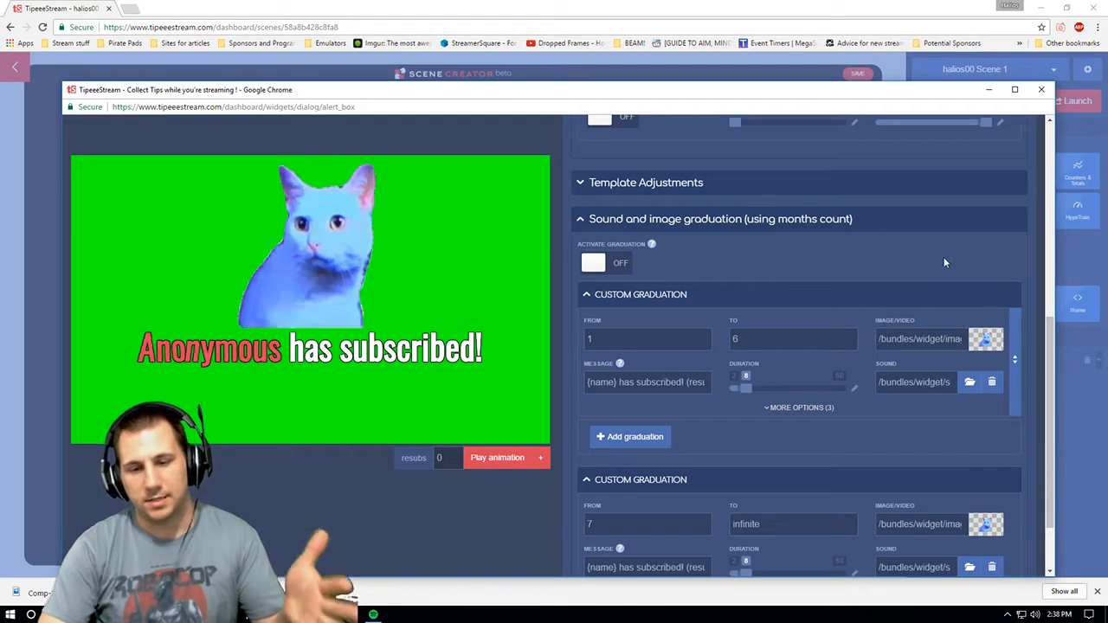
{"action": "left_click_drag", "start_coordinate": [1049, 349], "coordinate": [1024, 106]}
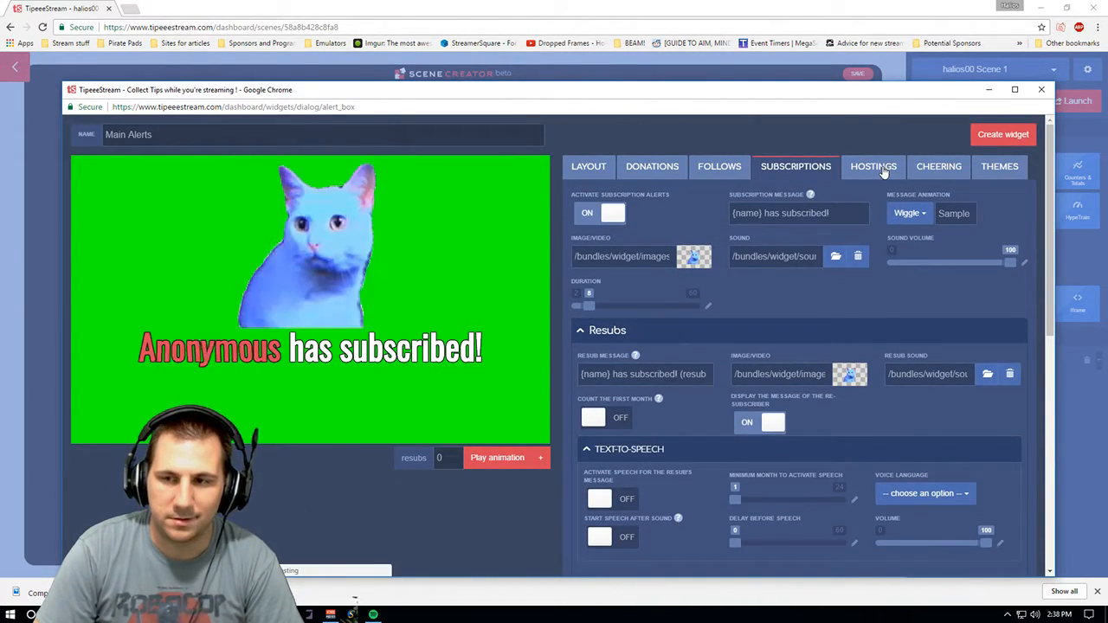
{"action": "left_click_drag", "start_coordinate": [1056, 160], "coordinate": [824, 222]}
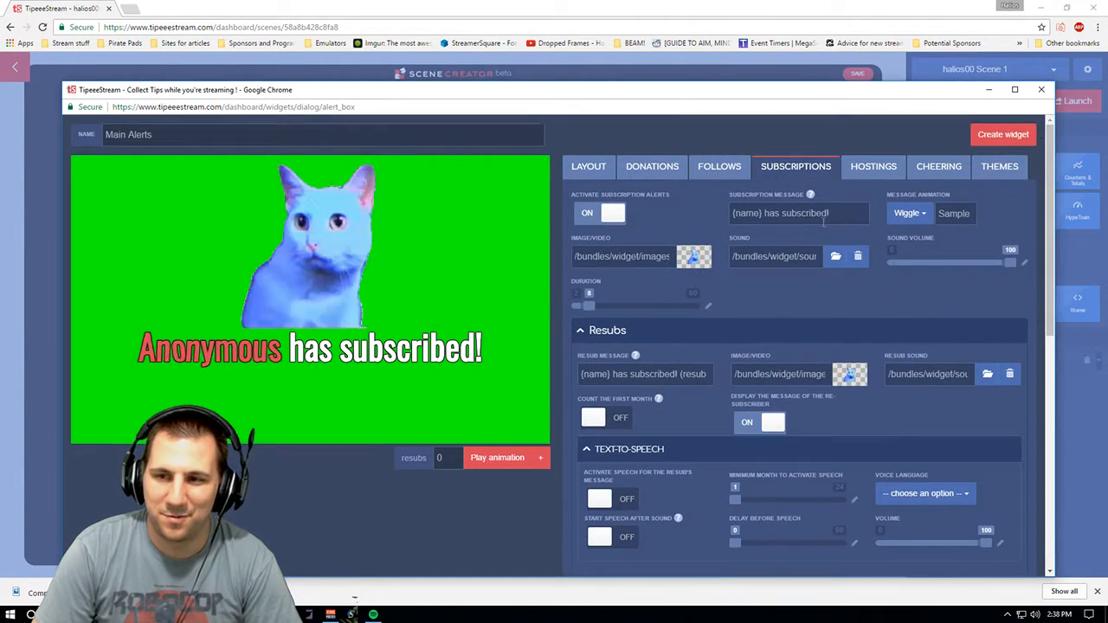
- Examine the hosting, cheering and themes alert settings, including their sound and image graduation sections
{"action": "left_click", "coordinate": [870, 168]}
{"action": "left_click", "coordinate": [660, 370]}
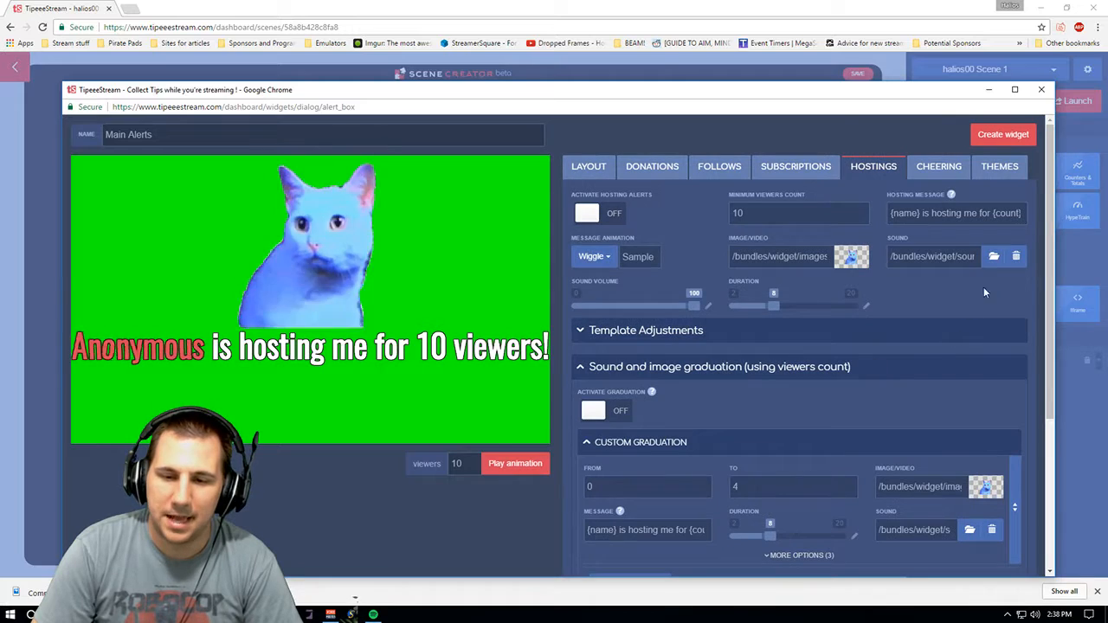
{"action": "left_click_drag", "start_coordinate": [1057, 208], "coordinate": [1057, 274]}
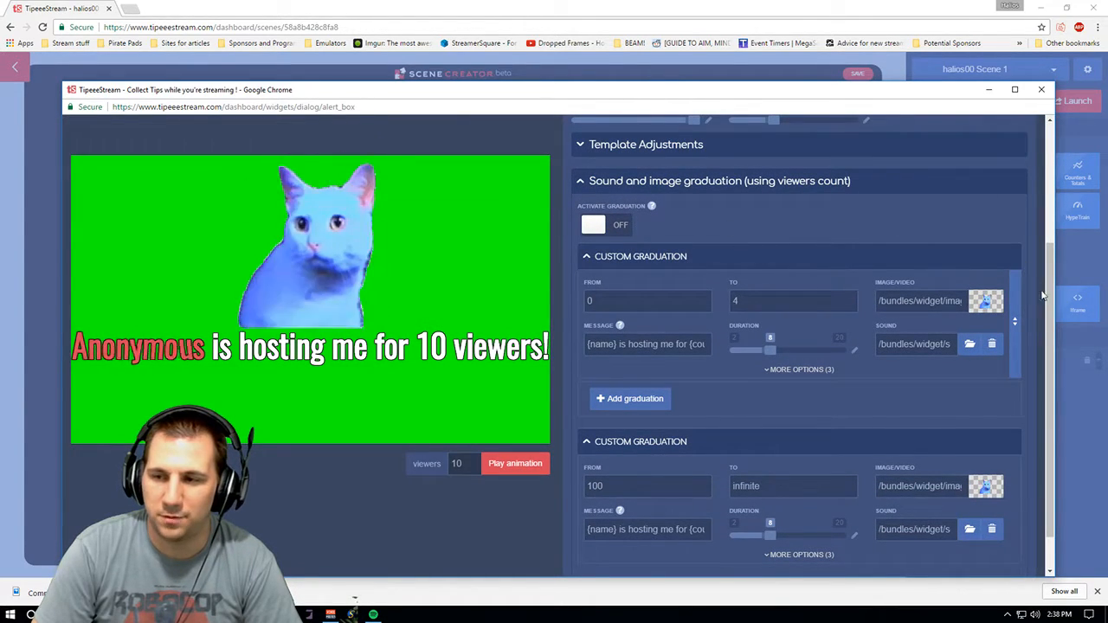
{"action": "scroll", "coordinate": [1039, 143], "scroll_direction": "up", "scroll_amount": 3}
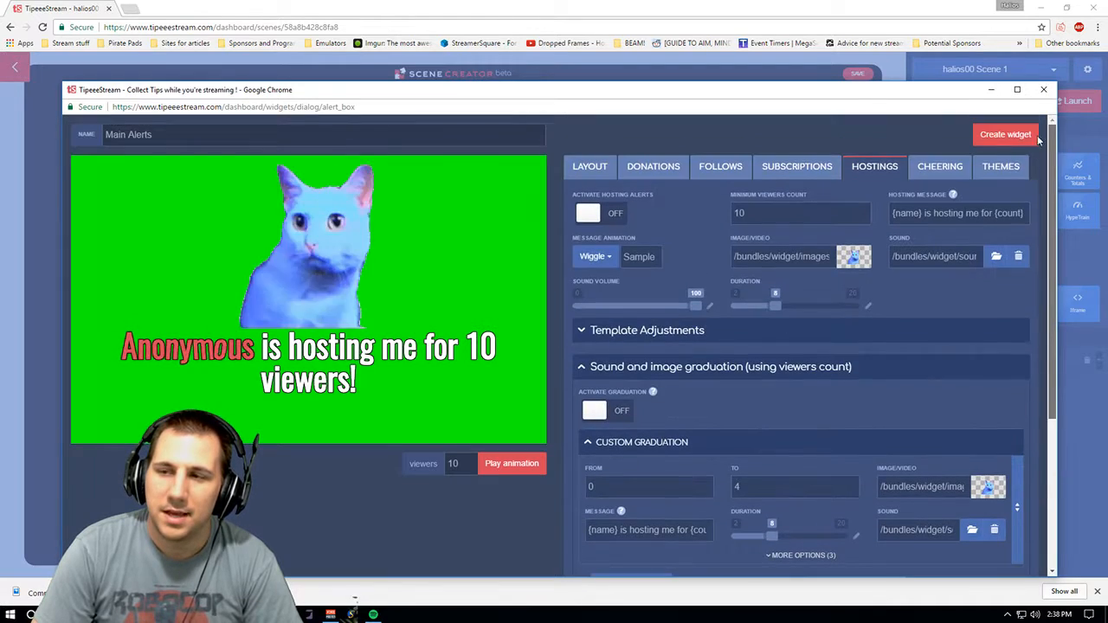
{"action": "left_click", "coordinate": [933, 170]}
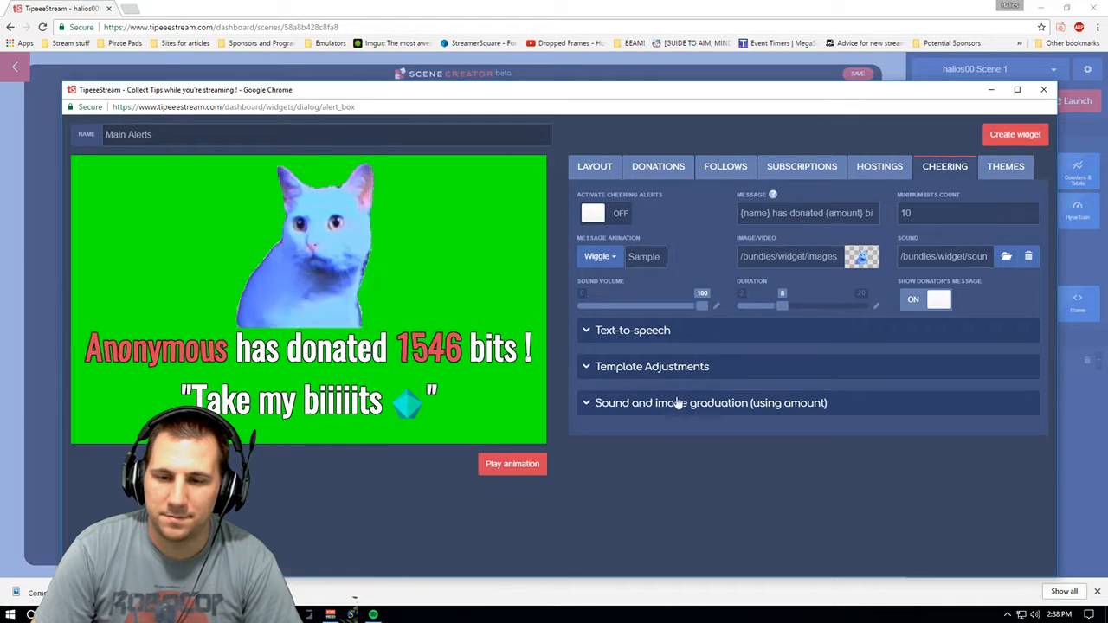
{"action": "left_click", "coordinate": [1000, 171]}
{"action": "left_click", "coordinate": [927, 170]}
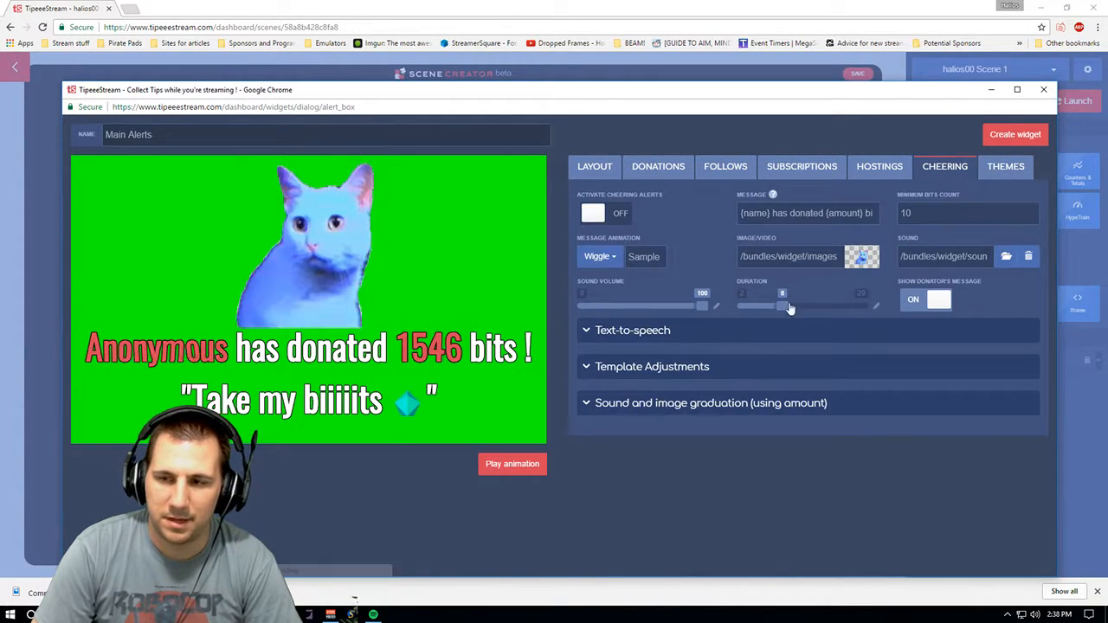
{"action": "left_click", "coordinate": [996, 166]}
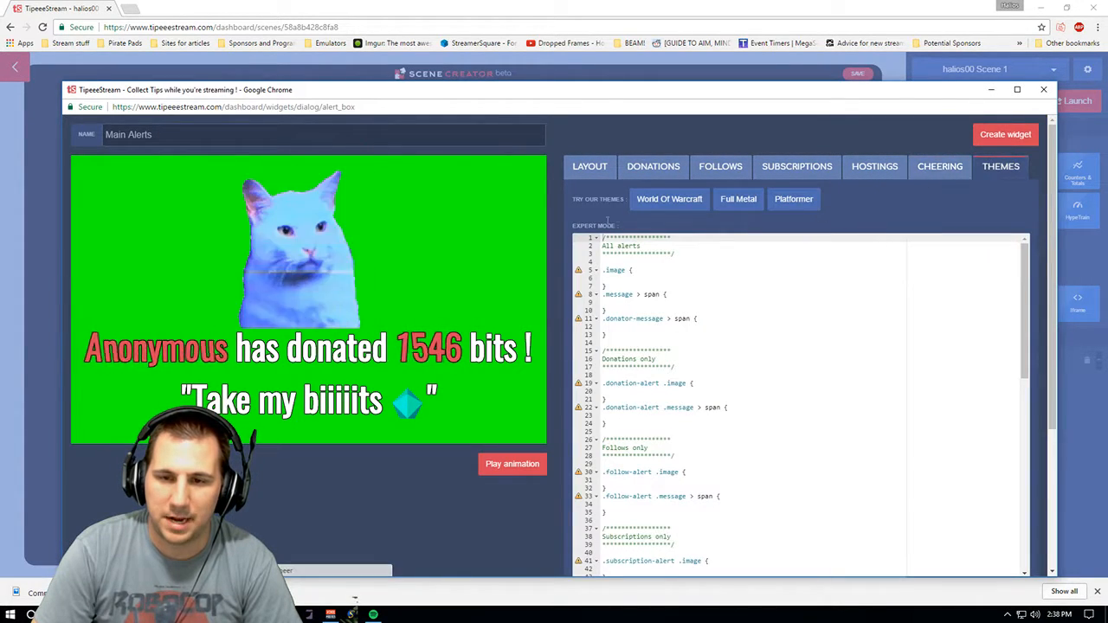
{"action": "left_click", "coordinate": [930, 166]}
{"action": "left_click", "coordinate": [682, 404]}
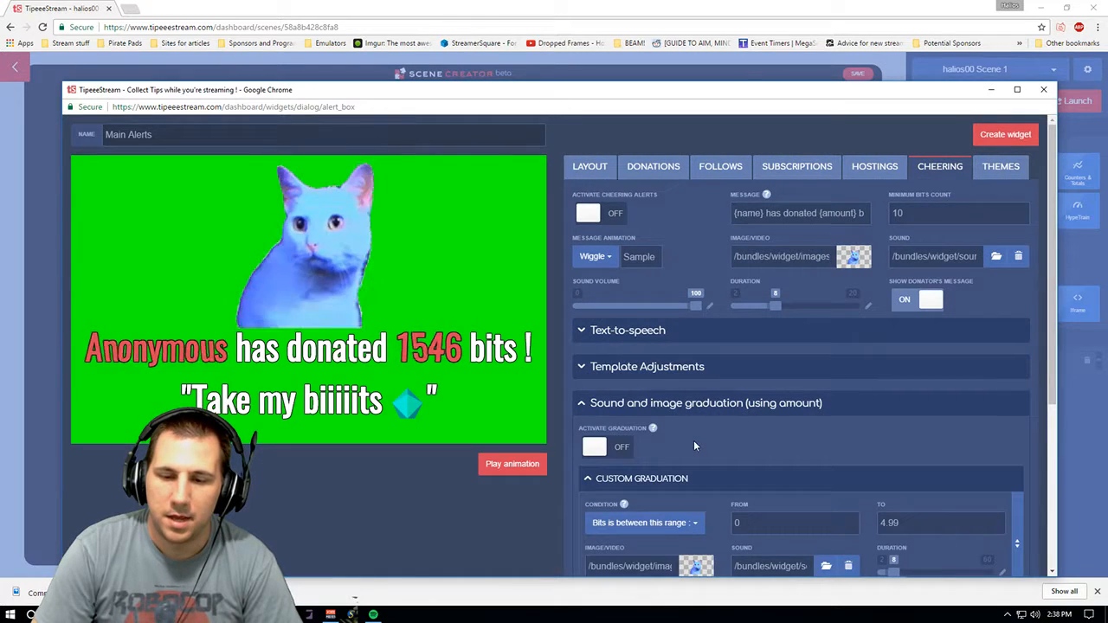
- Collapse the cheering alert sections, return to the alert box layout settings and close the alert box dialog
{"action": "left_click", "coordinate": [666, 402]}
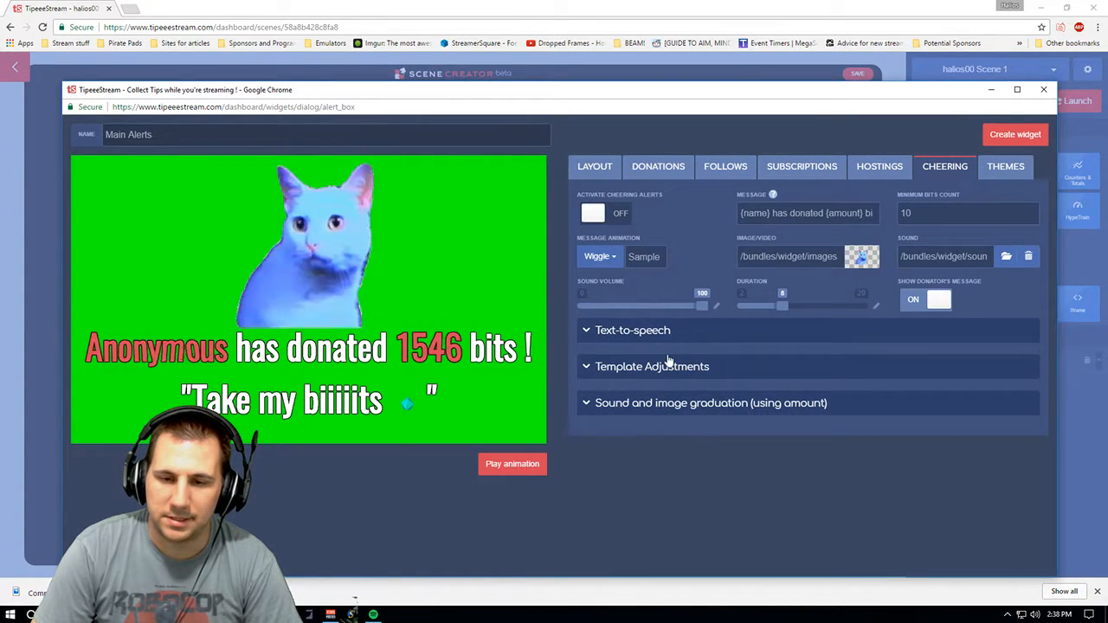
{"action": "left_click", "coordinate": [662, 336]}
{"action": "double_click", "coordinate": [662, 338]}
{"action": "left_click", "coordinate": [594, 166]}
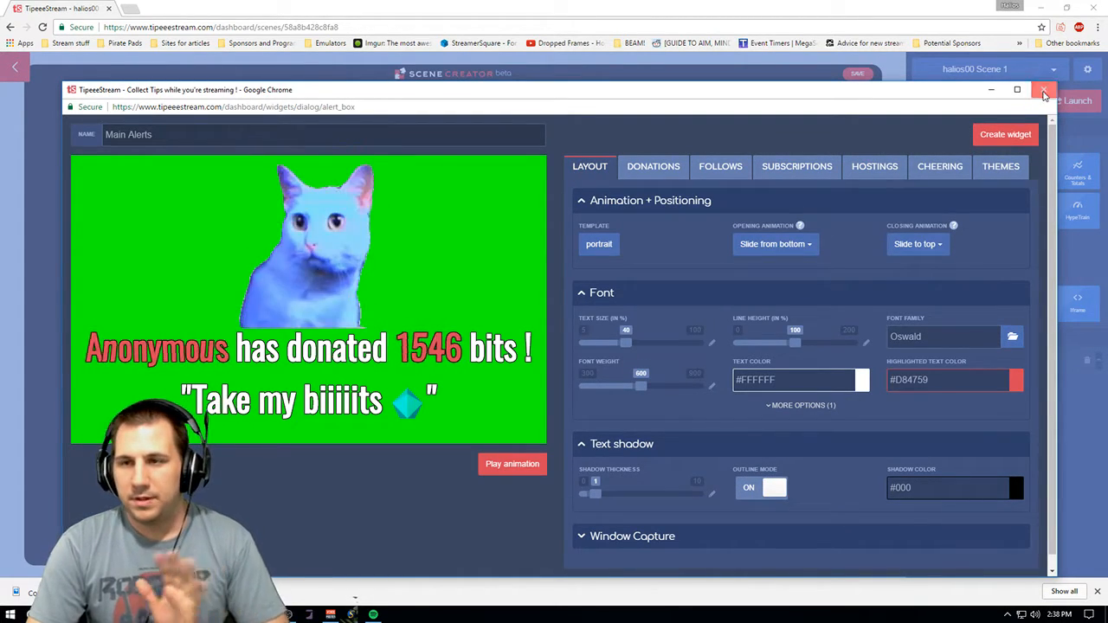
{"action": "left_click", "coordinate": [1043, 91]}
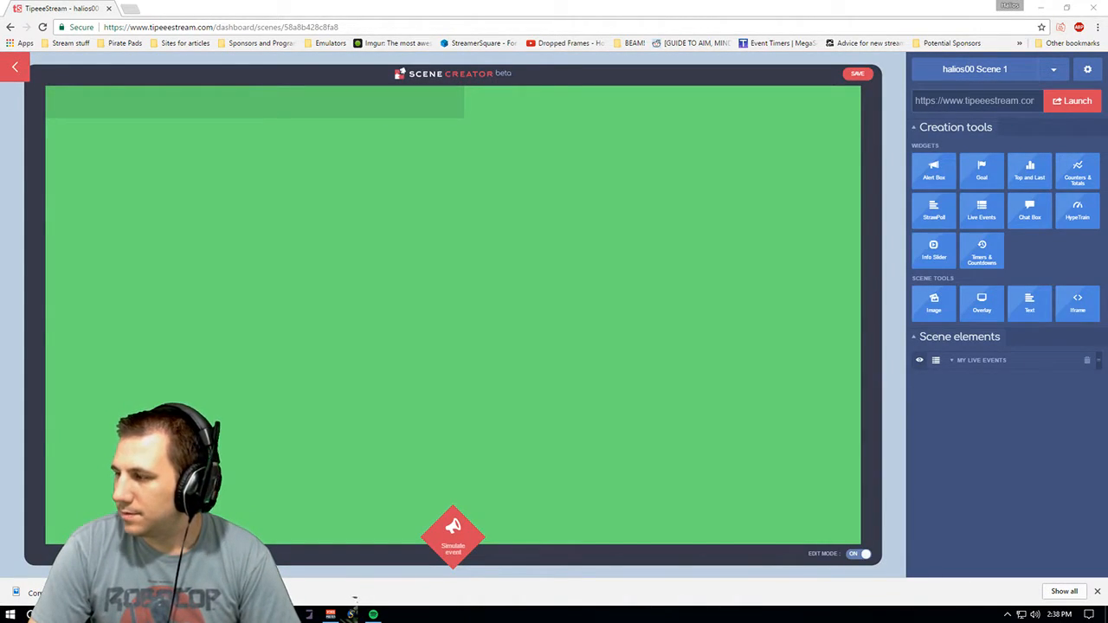
{"action": "mouse_move", "coordinate": [987, 178]}
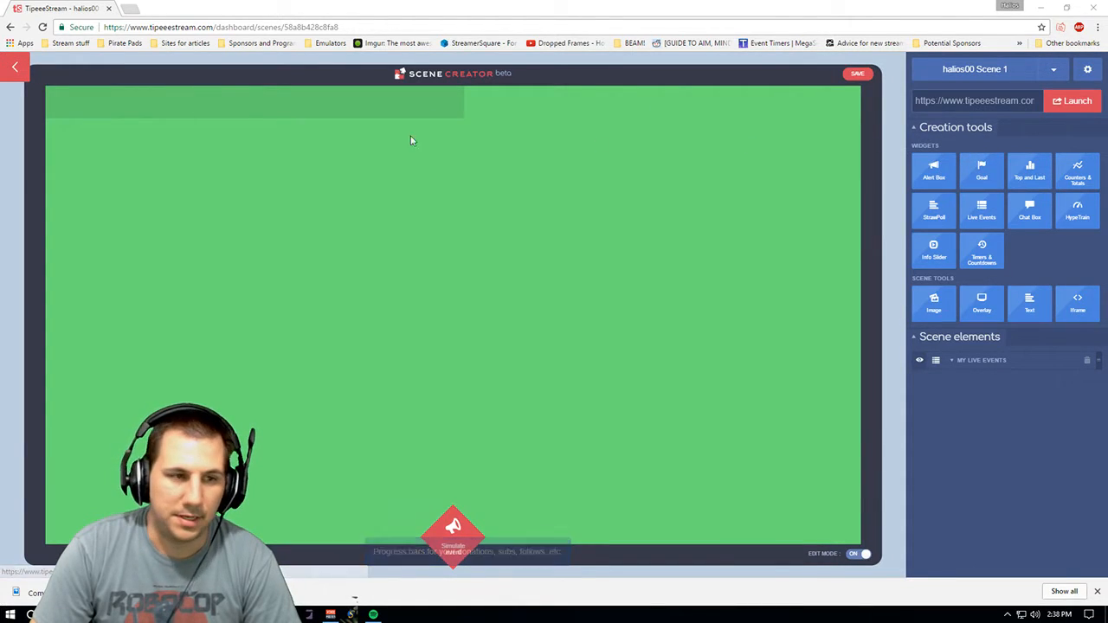
{"action": "left_click", "coordinate": [23, 71]}
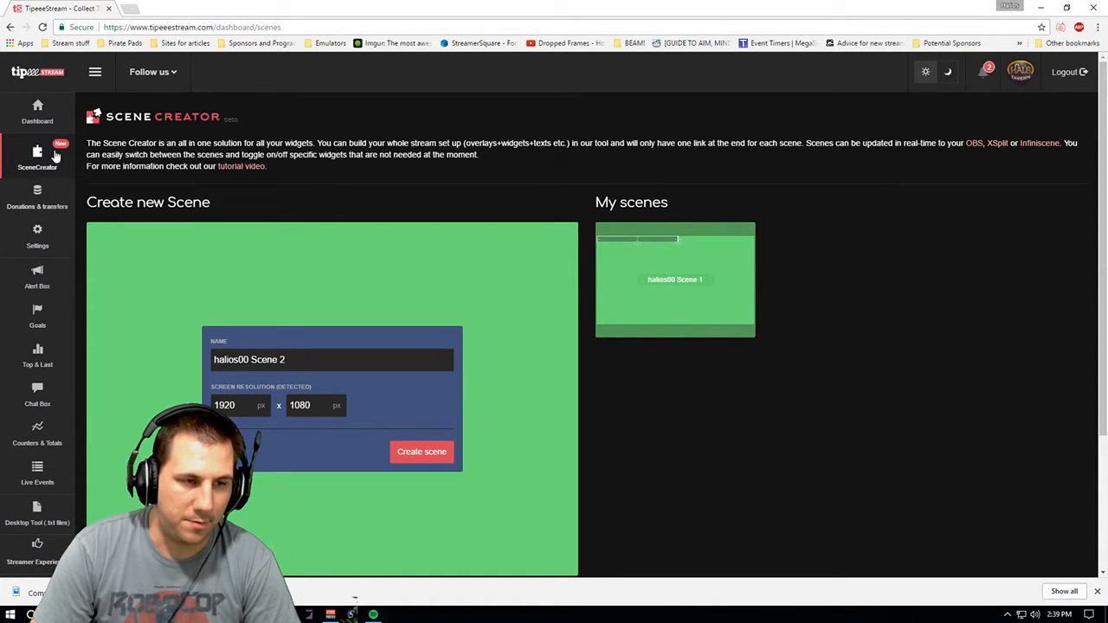
{"action": "left_click", "coordinate": [711, 259]}
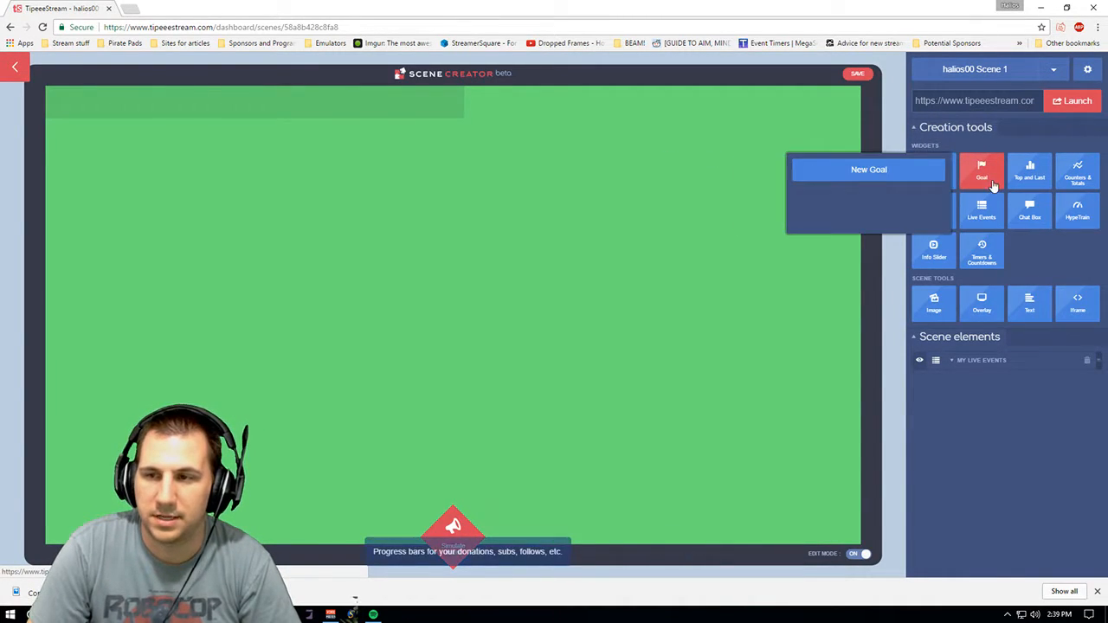
- Create a new Goal widget and preview each layout template, ending with the full_bar template
{"action": "left_click", "coordinate": [922, 173]}
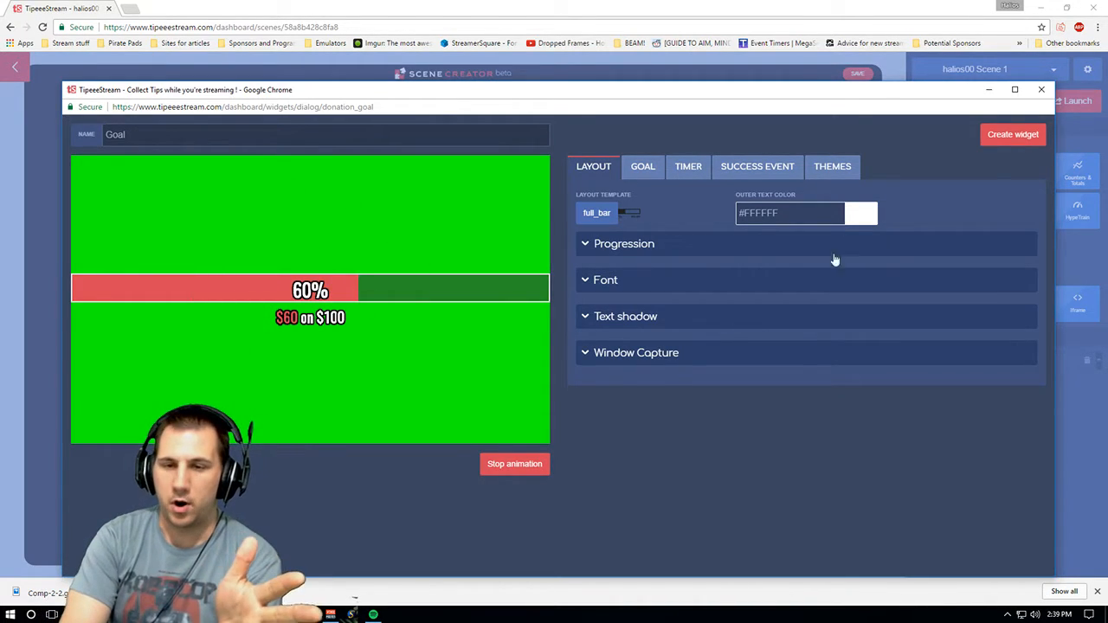
{"action": "left_click", "coordinate": [609, 215]}
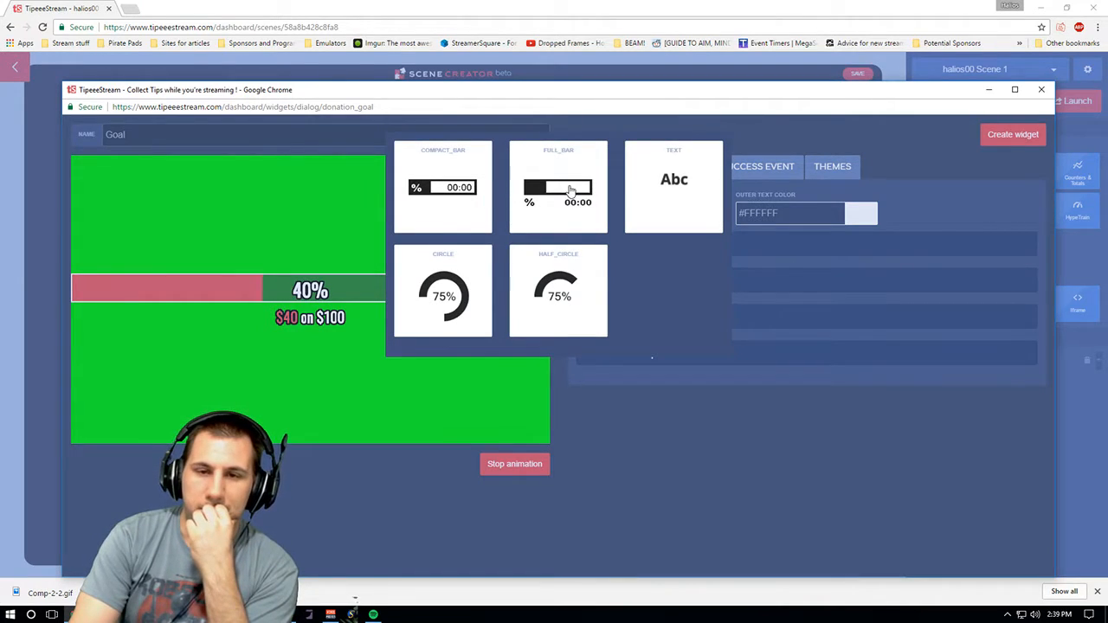
{"action": "left_click", "coordinate": [571, 188]}
{"action": "left_click", "coordinate": [608, 213]}
{"action": "left_click", "coordinate": [466, 196]}
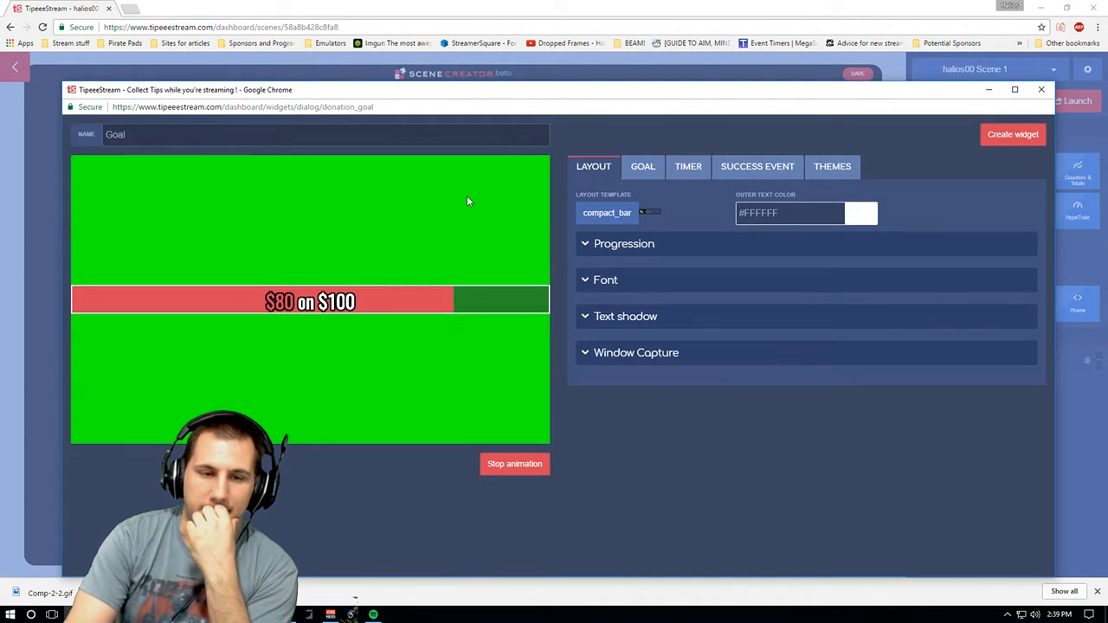
{"action": "left_click", "coordinate": [611, 215]}
{"action": "left_click", "coordinate": [443, 296]}
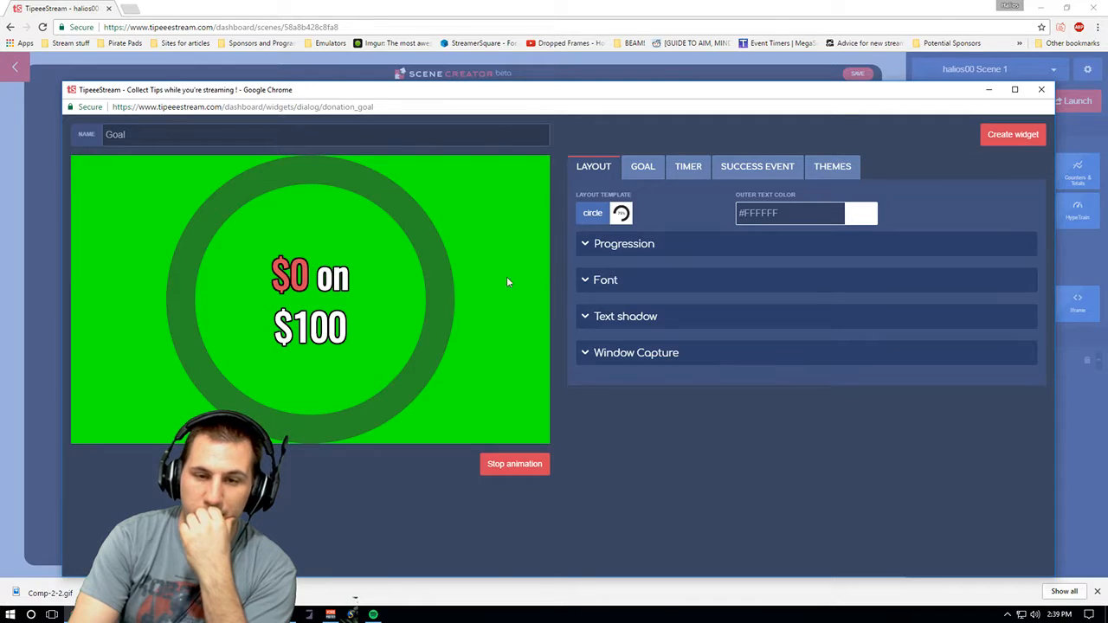
{"action": "left_click", "coordinate": [611, 215]}
{"action": "left_click", "coordinate": [519, 260]}
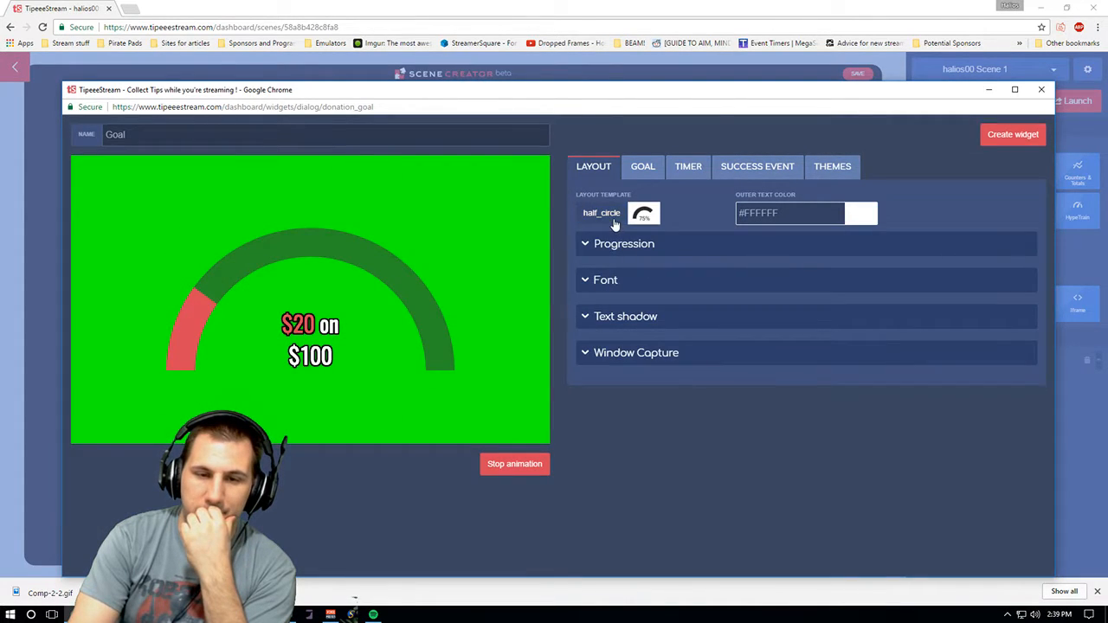
{"action": "left_click", "coordinate": [613, 221]}
{"action": "left_click", "coordinate": [680, 192]}
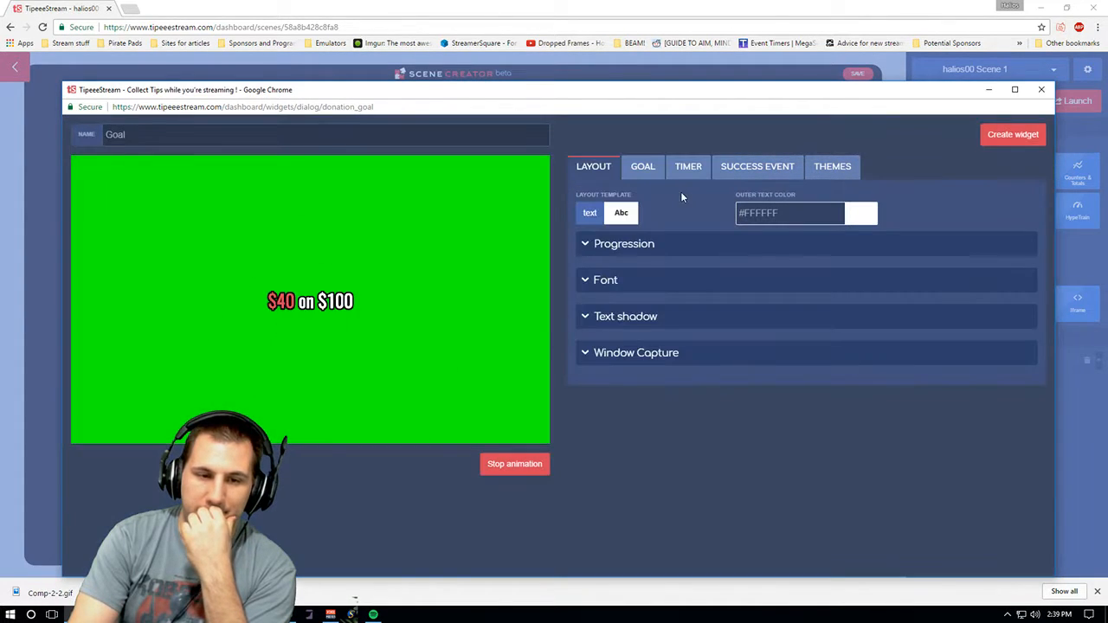
{"action": "left_click", "coordinate": [614, 212]}
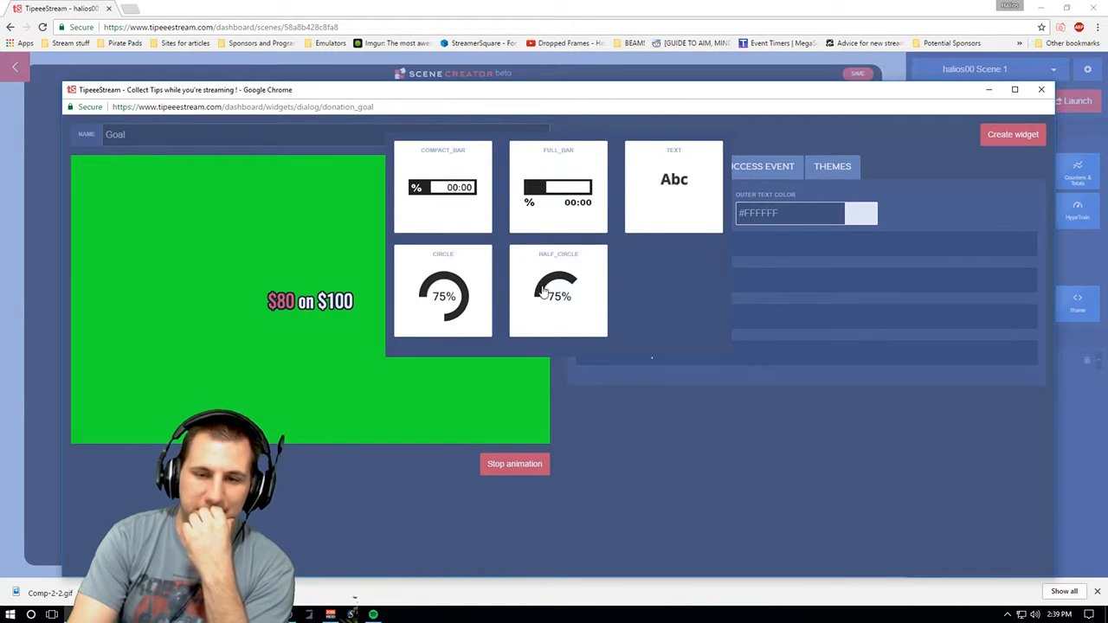
{"action": "left_click", "coordinate": [548, 207]}
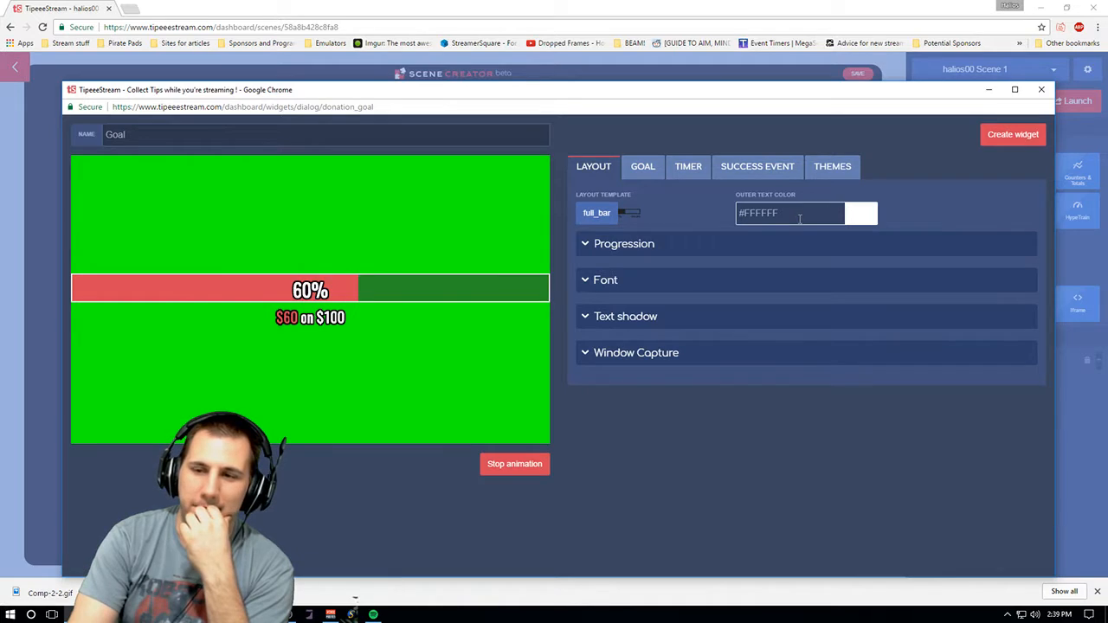
- Expand the goal's Progression, Window Capture, Text shadow and Font layout sections to examine them
{"action": "left_click", "coordinate": [659, 253]}
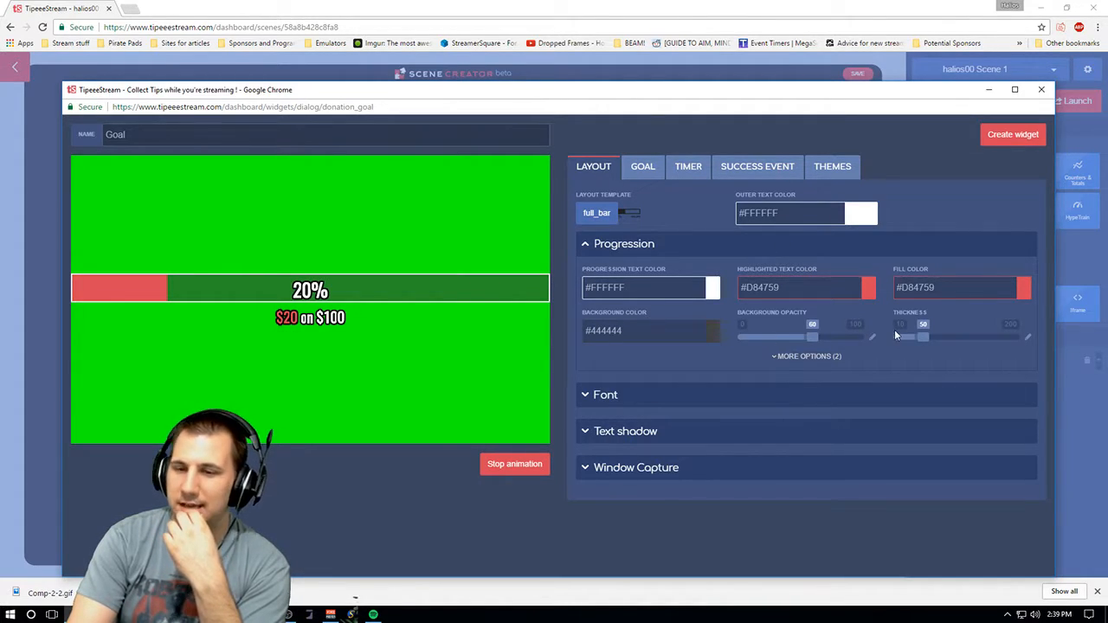
{"action": "left_click", "coordinate": [658, 471]}
{"action": "left_click", "coordinate": [647, 431]}
{"action": "left_click", "coordinate": [638, 394]}
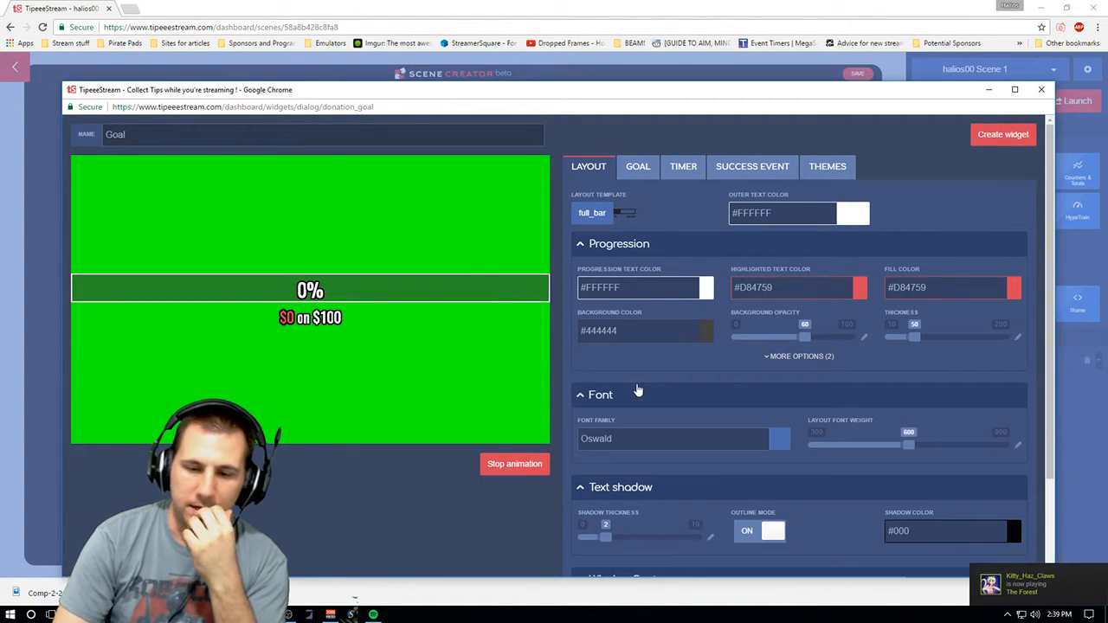
- Keep the goal type as Donations and change the progression message to "{amount} till {goal}"
{"action": "left_click", "coordinate": [630, 170]}
{"action": "left_click", "coordinate": [618, 213]}
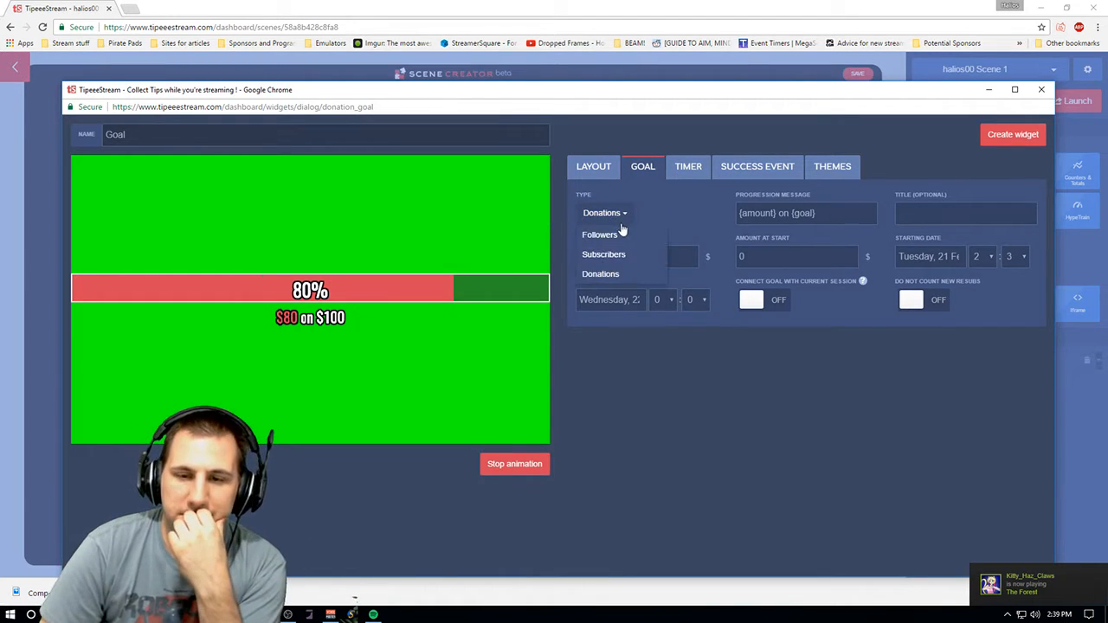
{"action": "left_click", "coordinate": [663, 193]}
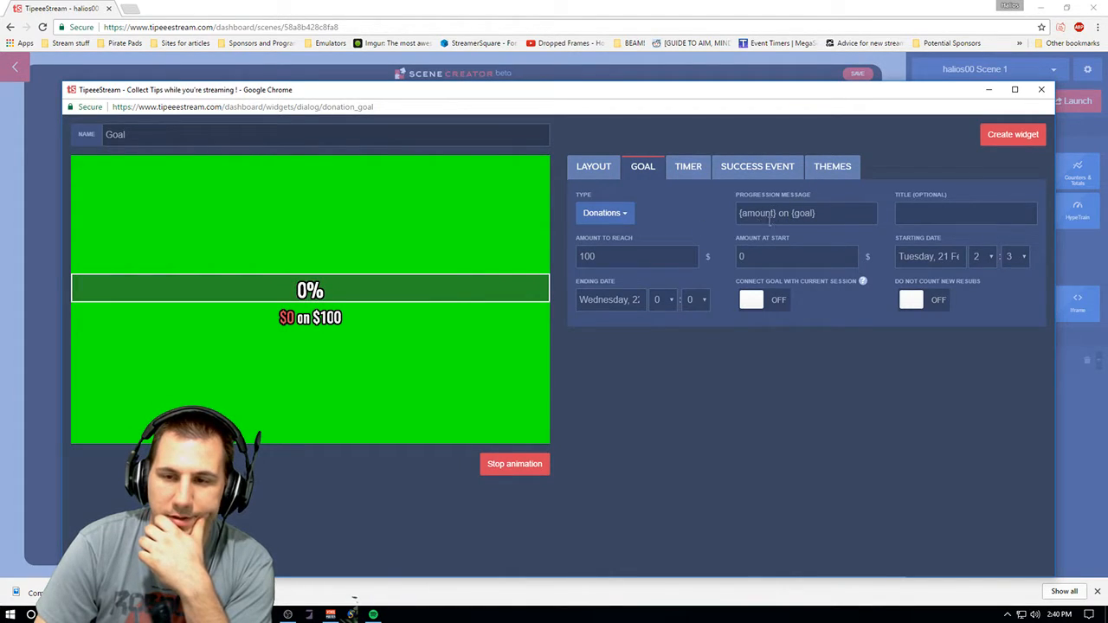
{"action": "key", "text": "BackSpace"}
{"action": "key", "text": "BackSpace"}
{"action": "type", "text": "till"}
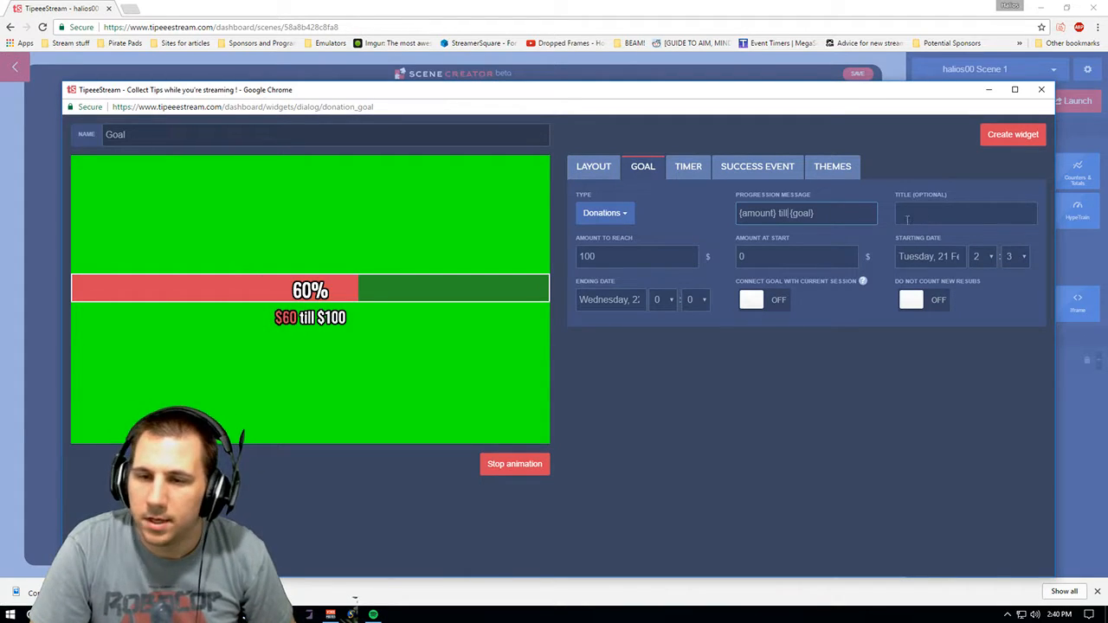
{"action": "left_click", "coordinate": [628, 257]}
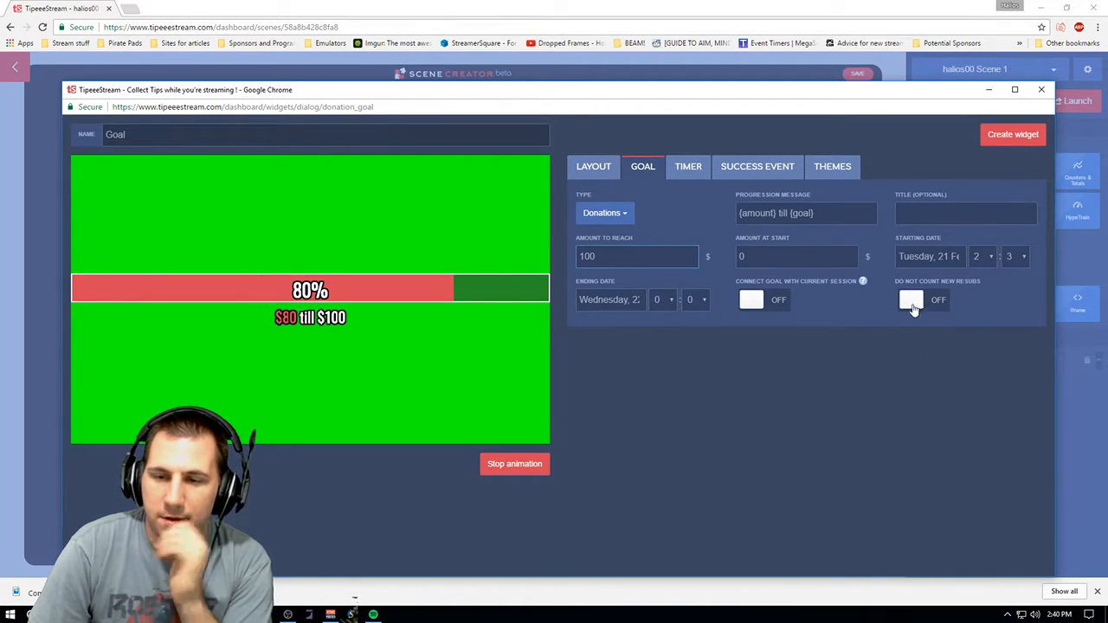
{"action": "mouse_move", "coordinate": [862, 282]}
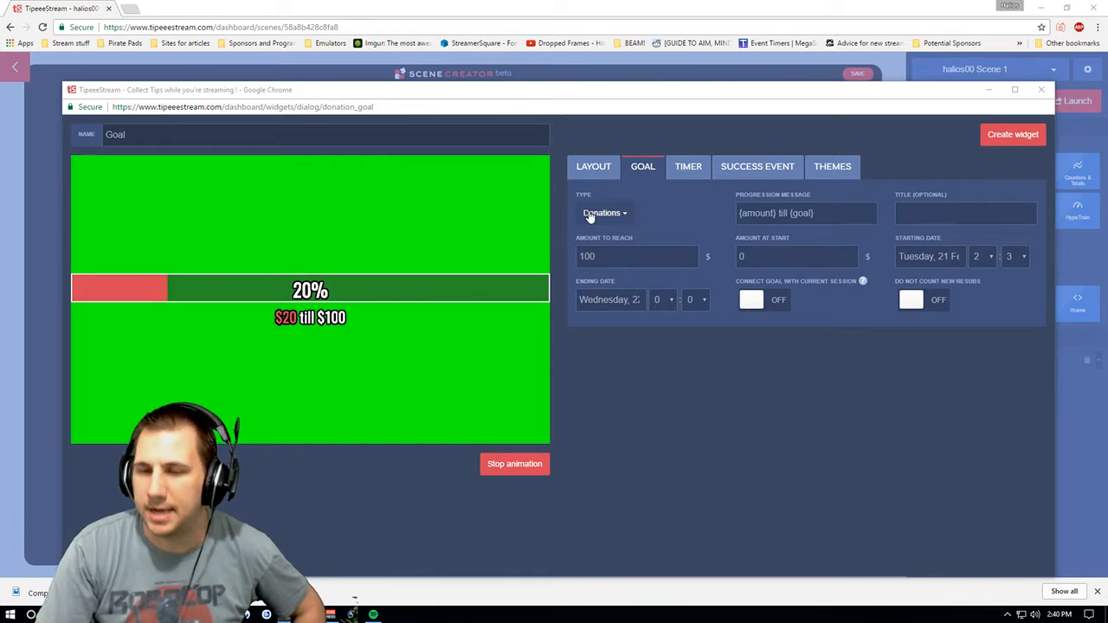
- Enable the goal's timer to preview it, then switch it back off
{"action": "left_click", "coordinate": [697, 169]}
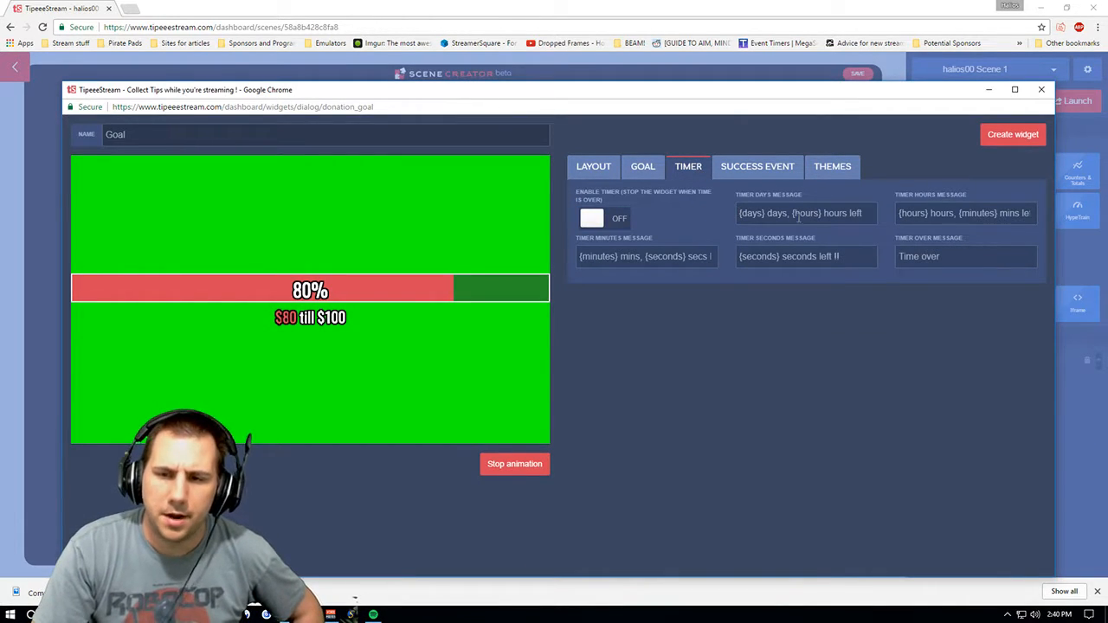
{"action": "left_click", "coordinate": [589, 224]}
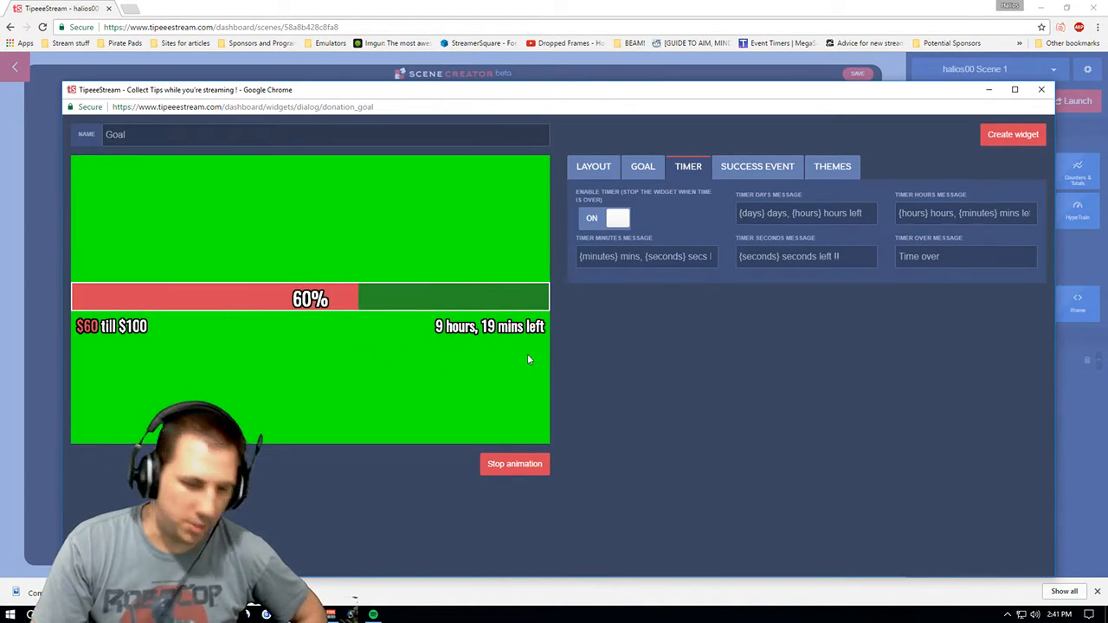
{"action": "left_click", "coordinate": [617, 221]}
- Review the goal's success event and themes settings, then close the goal dialog
{"action": "left_click", "coordinate": [739, 168]}
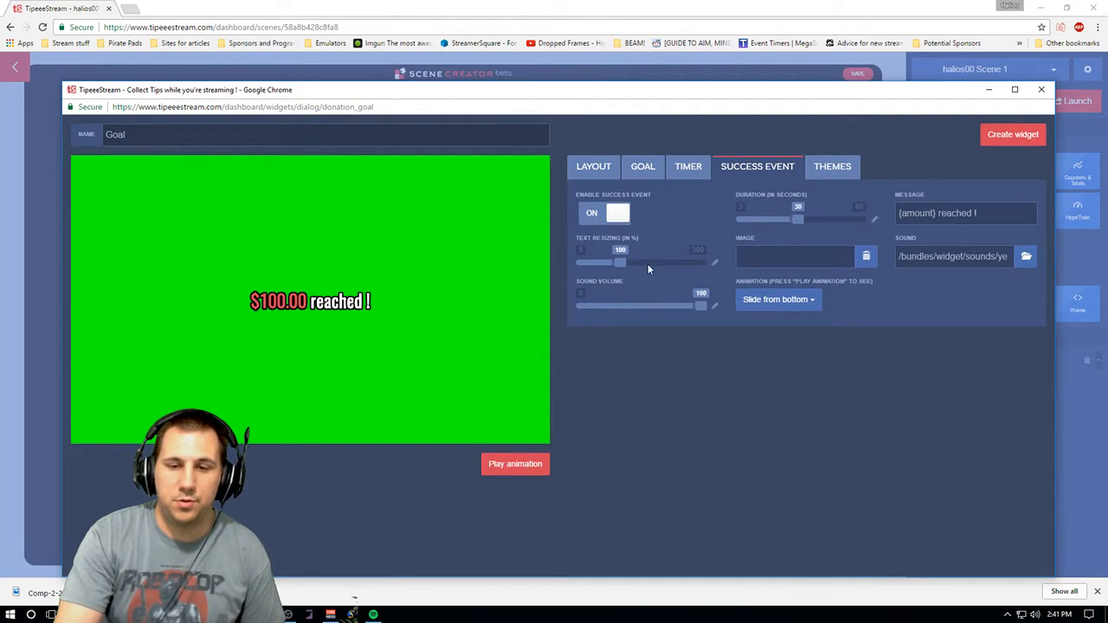
{"action": "left_click", "coordinate": [829, 170]}
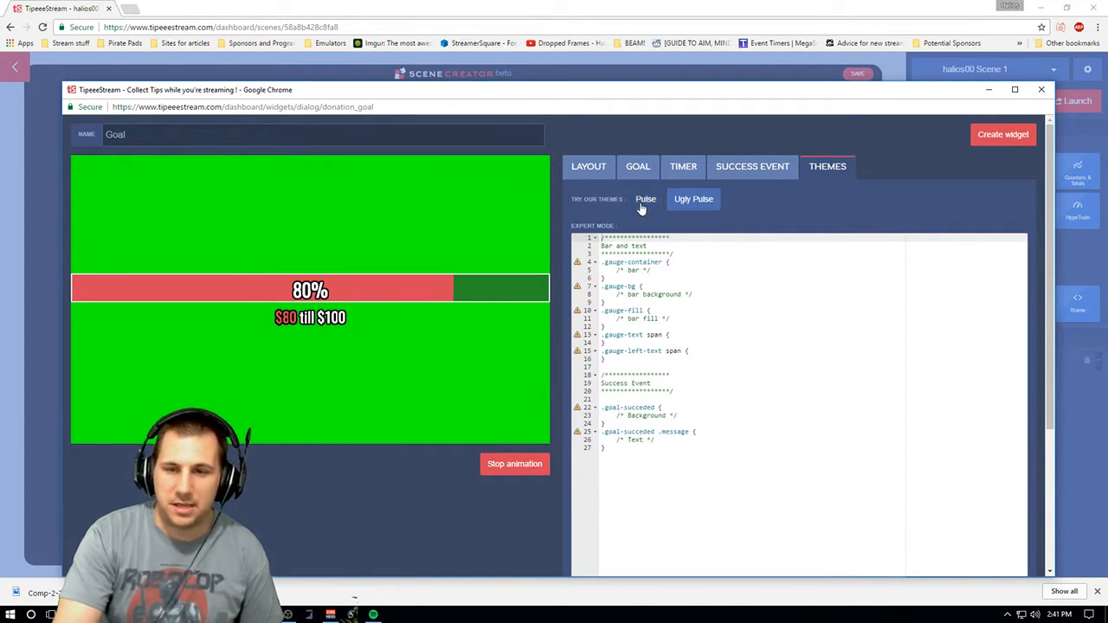
{"action": "left_click", "coordinate": [585, 171]}
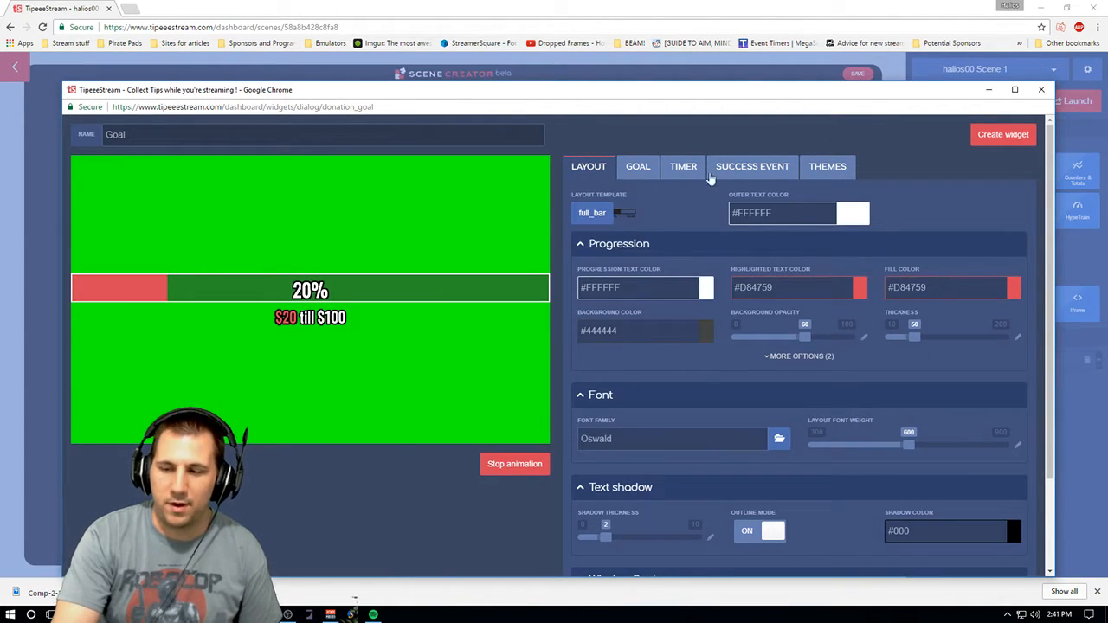
{"action": "left_click", "coordinate": [1041, 89]}
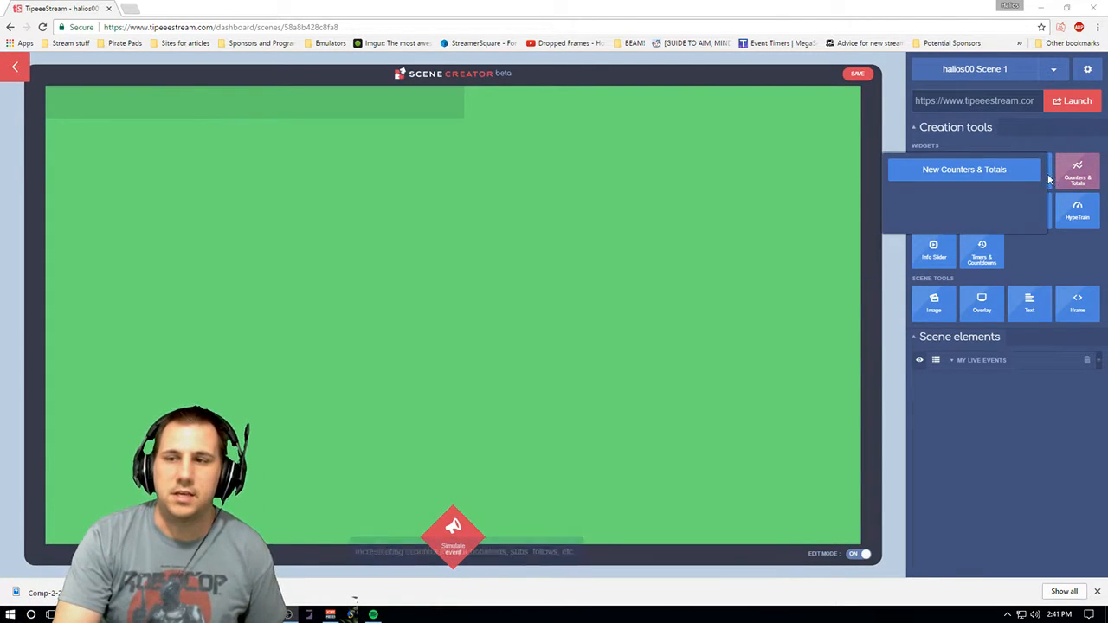
- Create a new Top and Last widget and inspect its event type options and On update section
{"action": "mouse_move", "coordinate": [986, 172]}
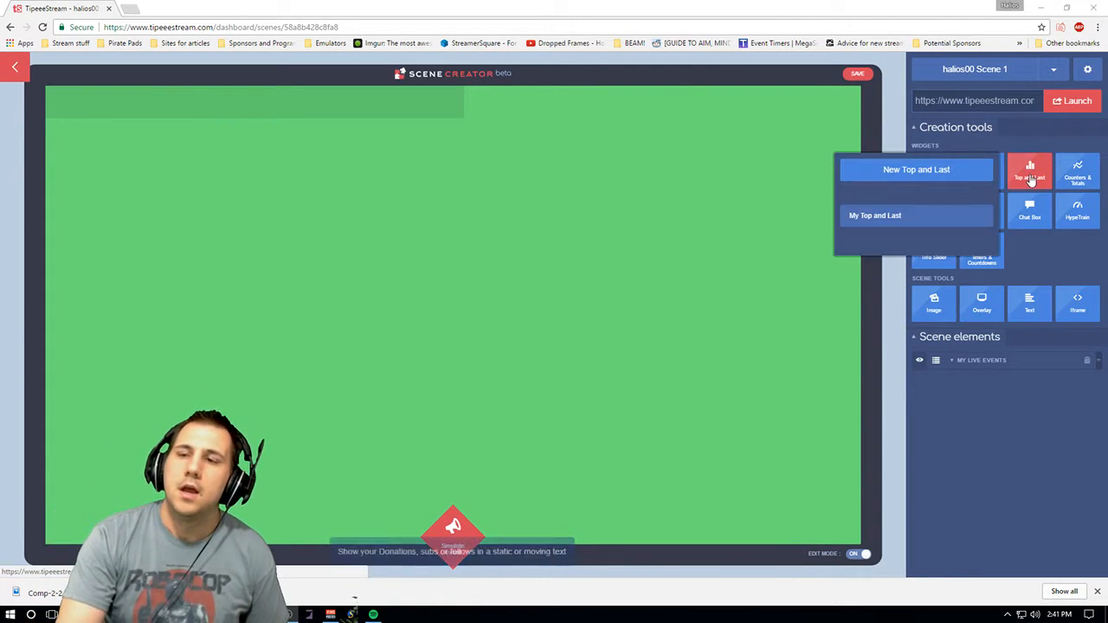
{"action": "left_click", "coordinate": [903, 171]}
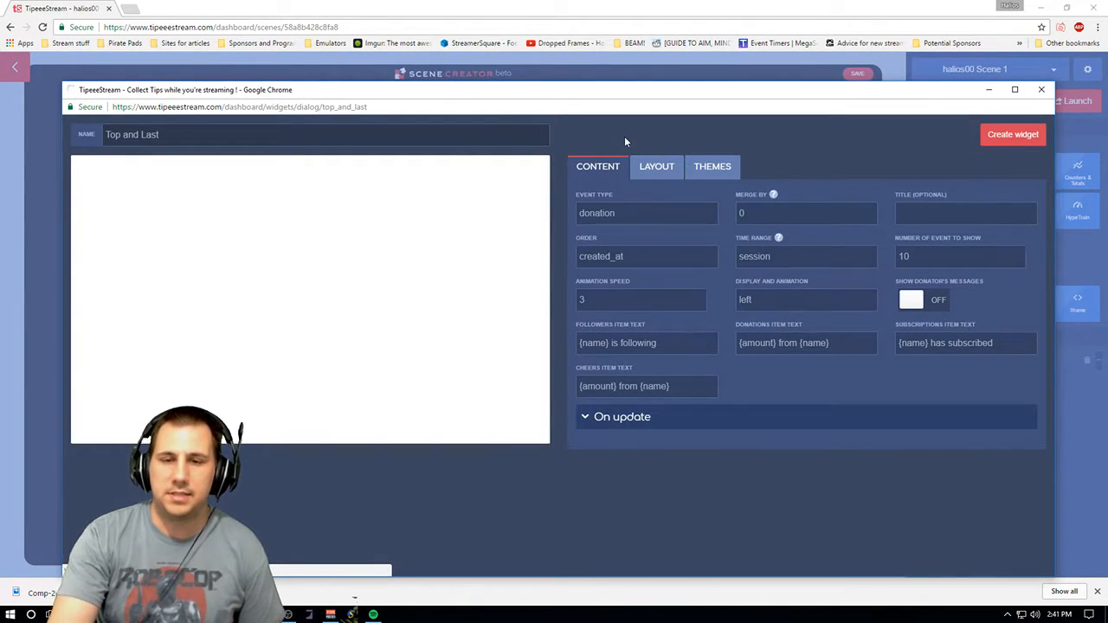
{"action": "left_click", "coordinate": [605, 213]}
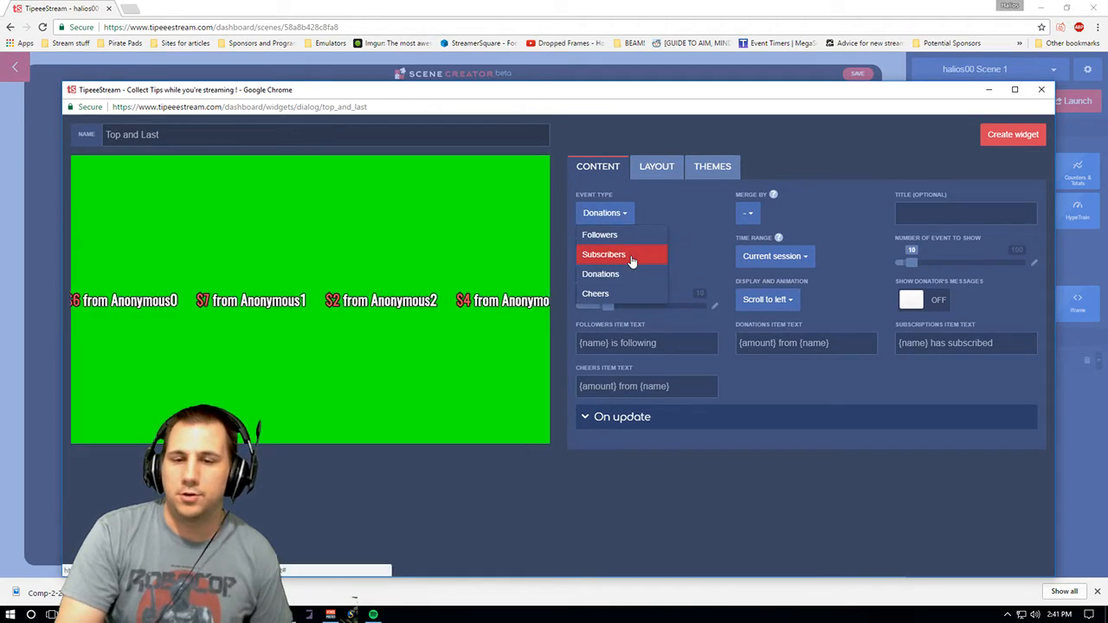
{"action": "left_click", "coordinate": [614, 213]}
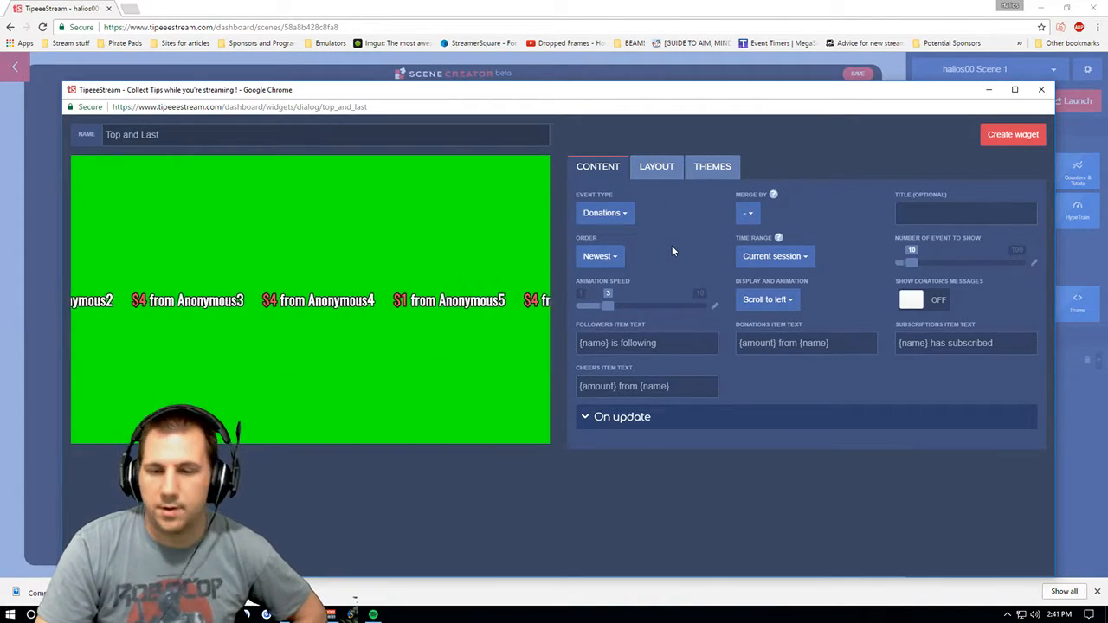
{"action": "left_click", "coordinate": [645, 420]}
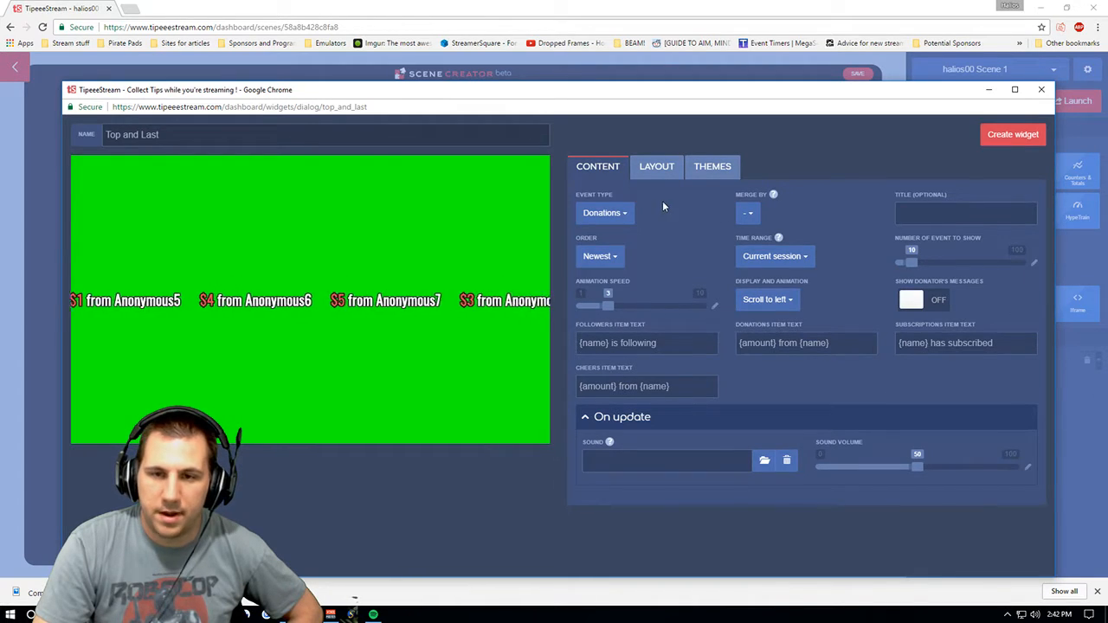
- Examine the Top and Last layout's font, text shadow and window capture sections, then return to its content settings
{"action": "left_click", "coordinate": [656, 166]}
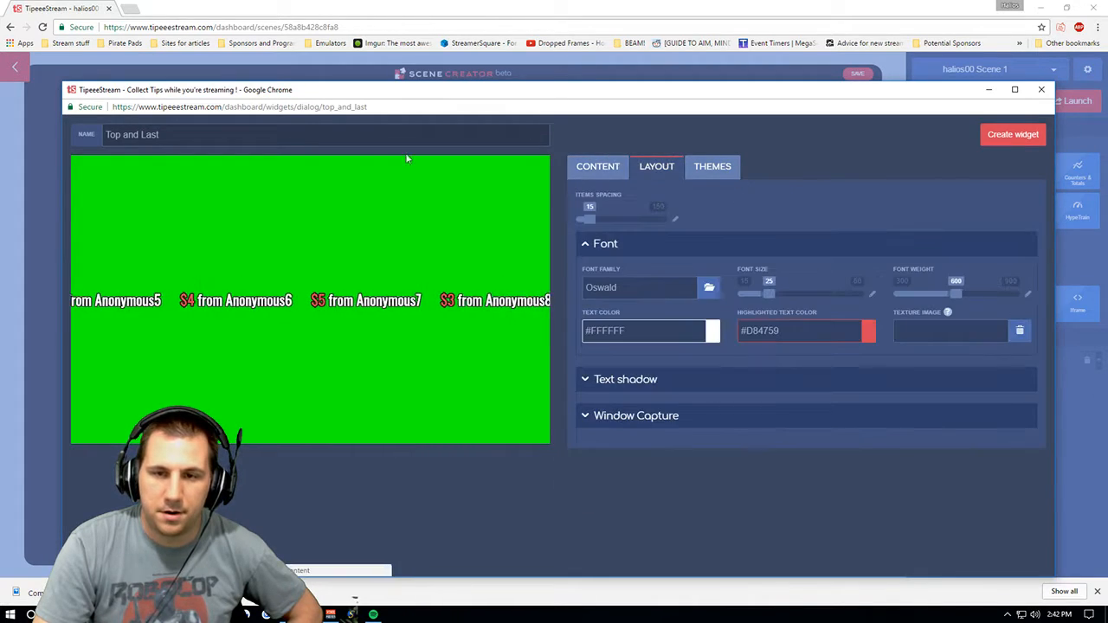
{"action": "left_click", "coordinate": [626, 381]}
{"action": "left_click", "coordinate": [640, 471]}
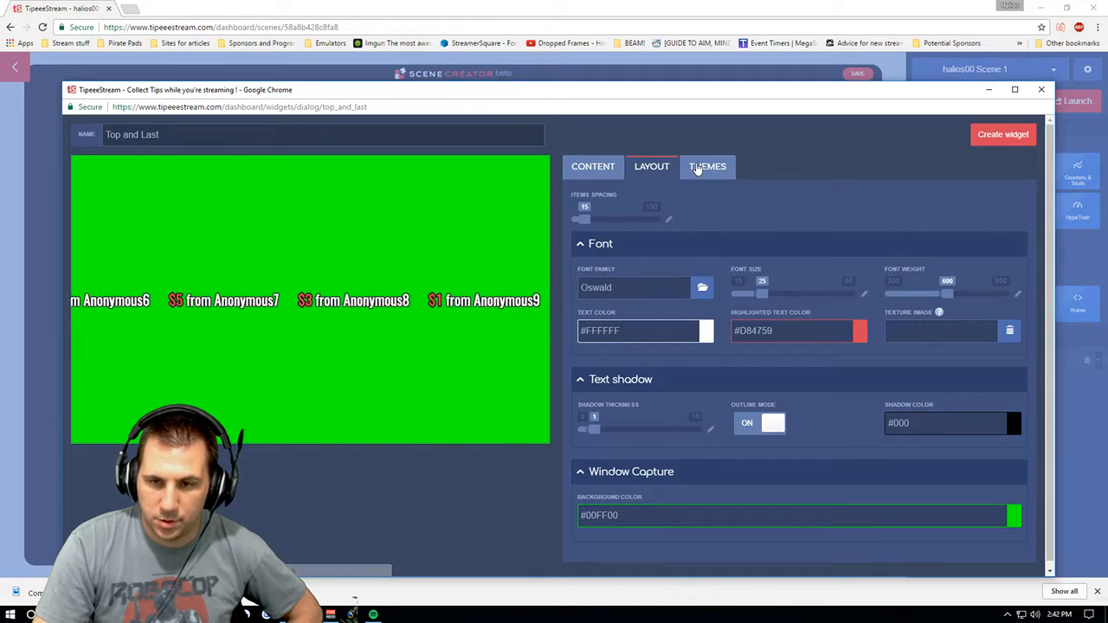
{"action": "left_click", "coordinate": [593, 169]}
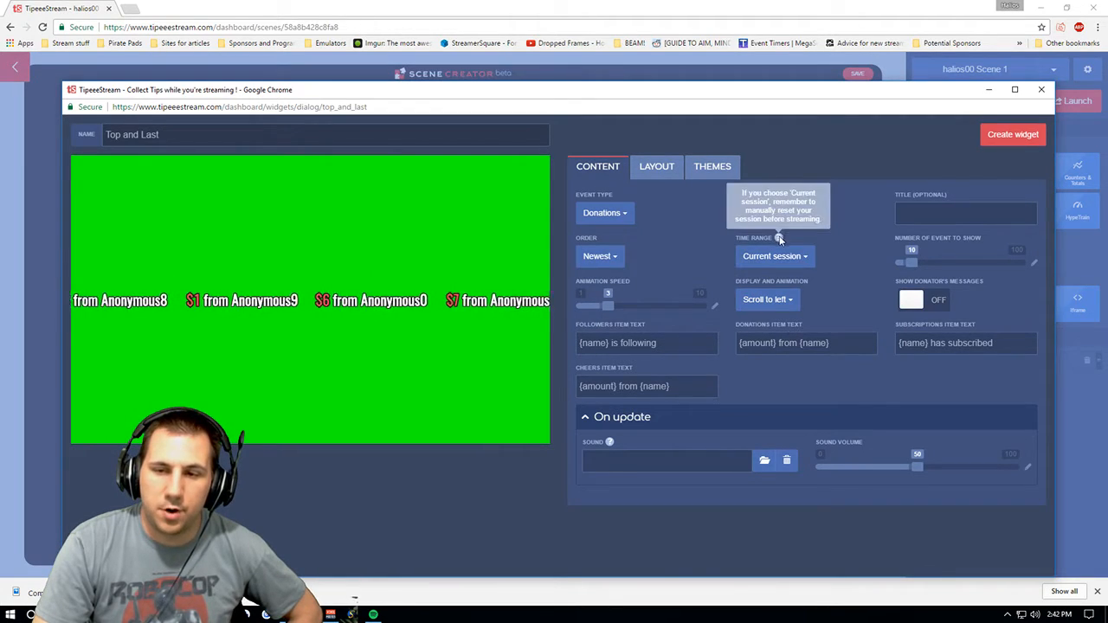
- Review the Top and Last widget's time range options and preview the donator's messages toggle, leaving it off
{"action": "left_click", "coordinate": [804, 257]}
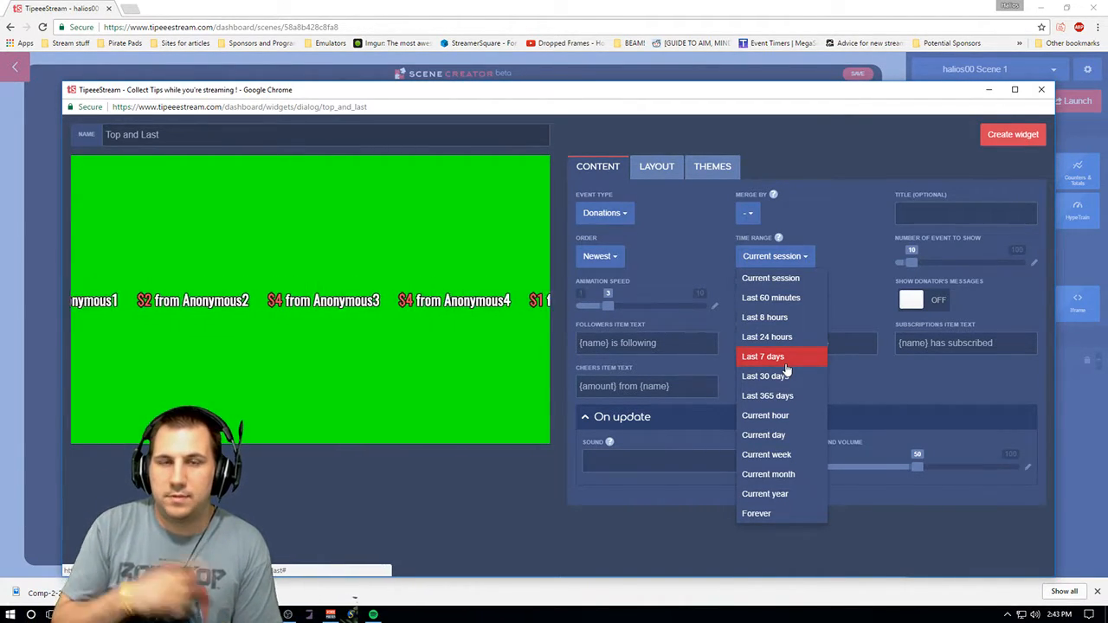
{"action": "left_click", "coordinate": [805, 258]}
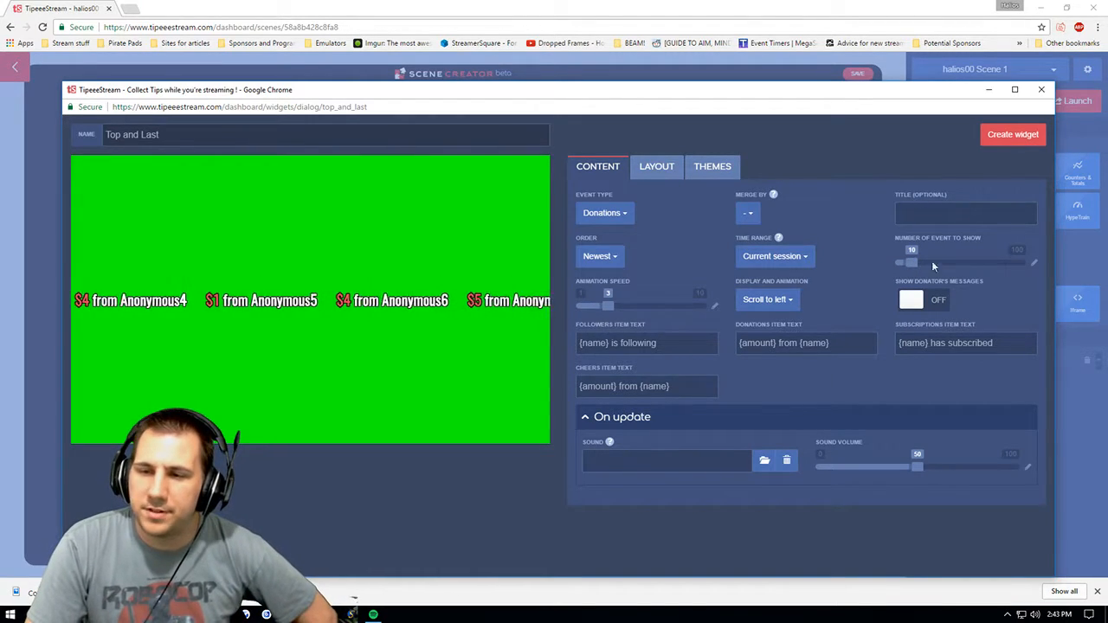
{"action": "mouse_move", "coordinate": [909, 271]}
{"action": "left_mouse_down"}
{"action": "mouse_move", "coordinate": [1061, 274]}
{"action": "mouse_move", "coordinate": [910, 271]}
{"action": "left_mouse_up"}
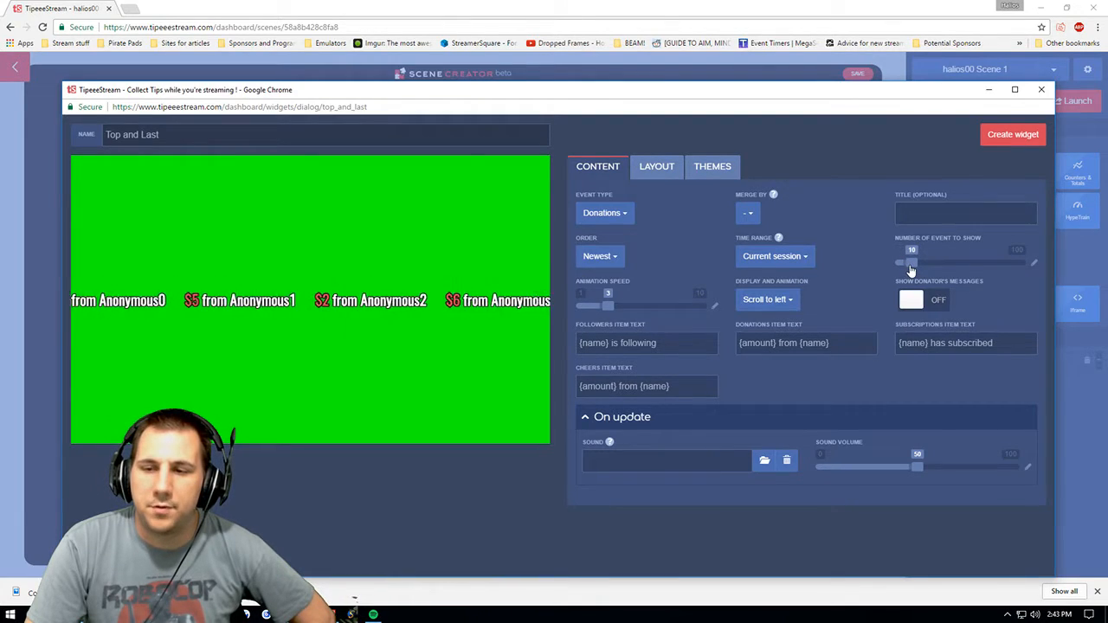
{"action": "left_click", "coordinate": [908, 301]}
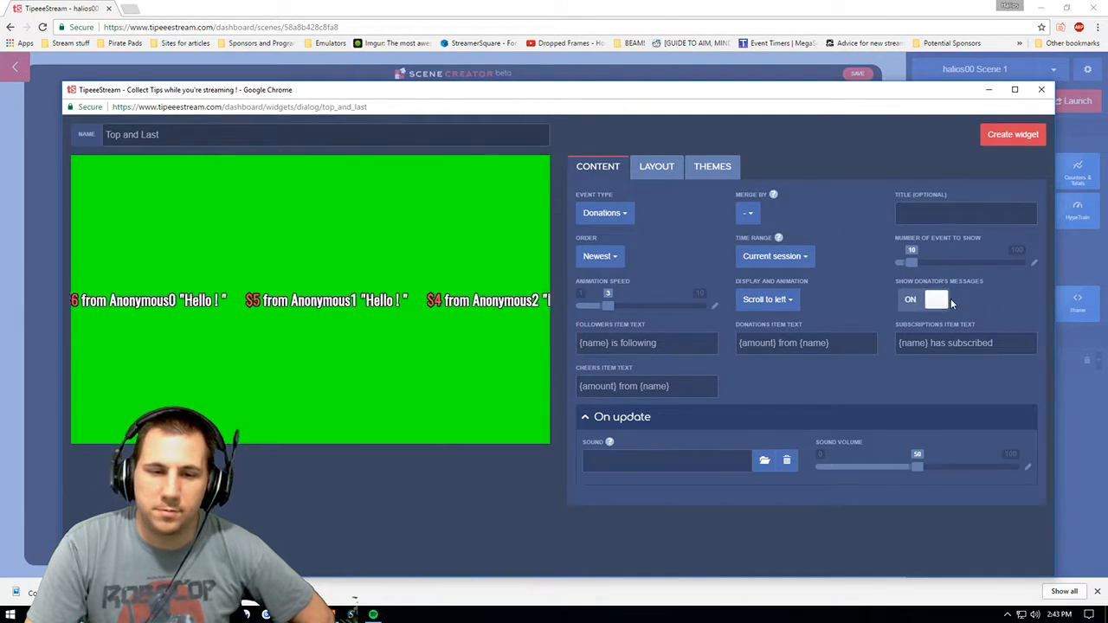
{"action": "left_click", "coordinate": [950, 300]}
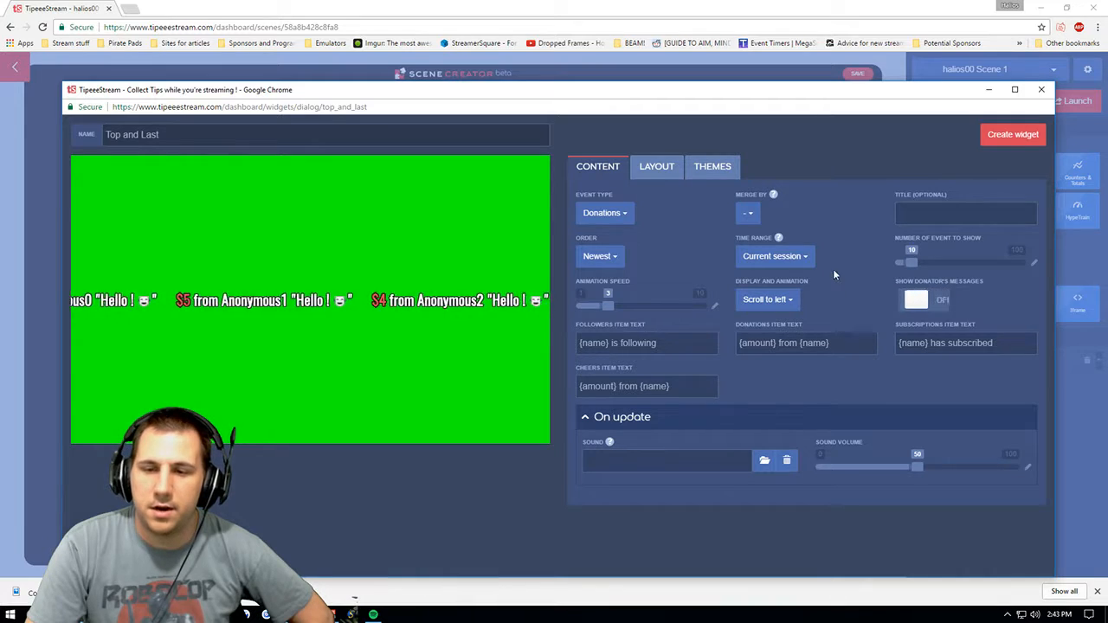
- Set the display and animation to Scroll up and try an animation speed of 10 before returning it to 3
{"action": "left_click", "coordinate": [763, 299]}
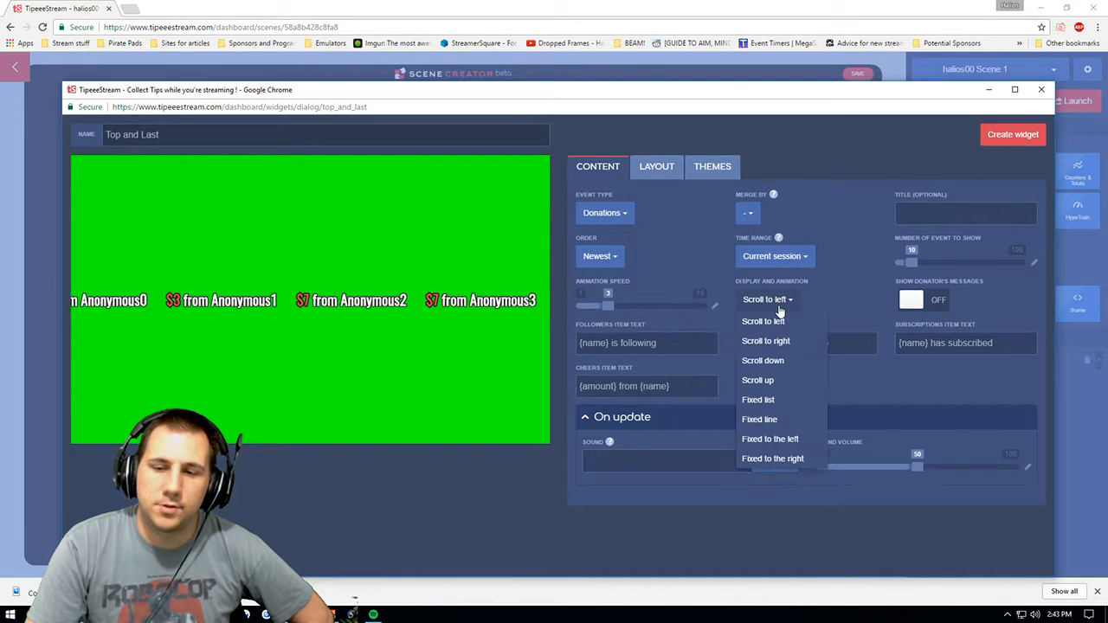
{"action": "left_click", "coordinate": [778, 381]}
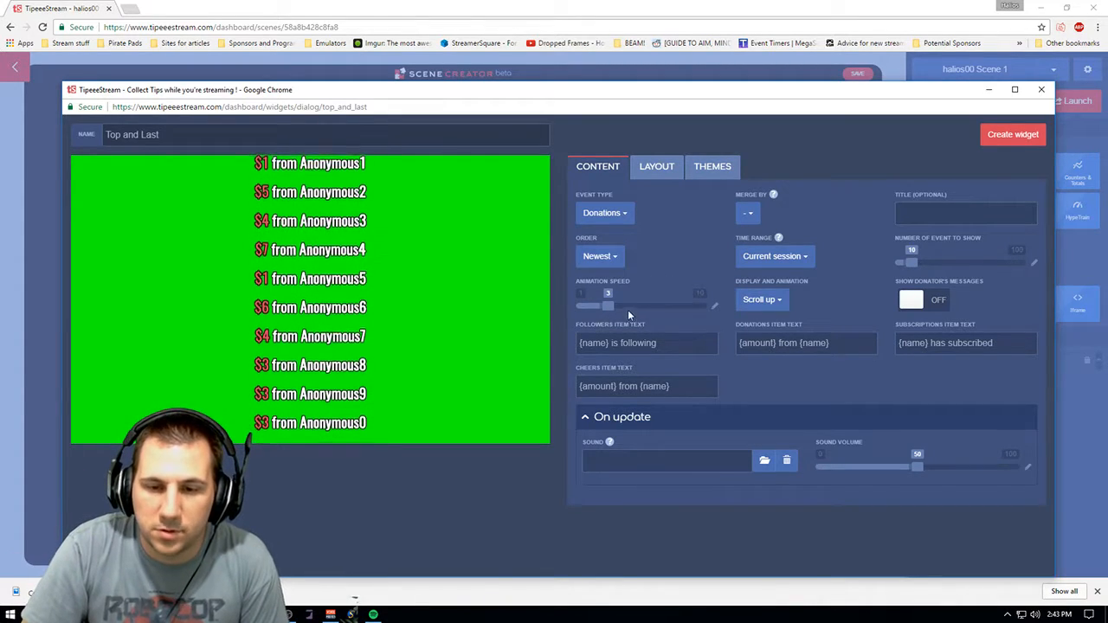
{"action": "left_click_drag", "start_coordinate": [613, 310], "coordinate": [713, 311]}
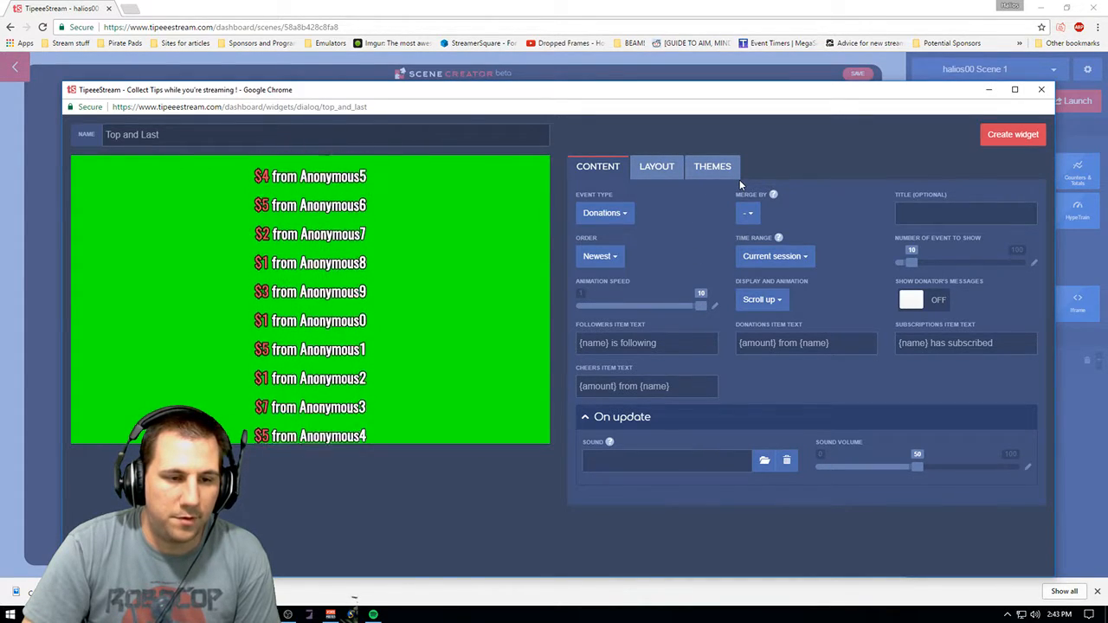
{"action": "left_click_drag", "start_coordinate": [701, 311], "coordinate": [608, 307]}
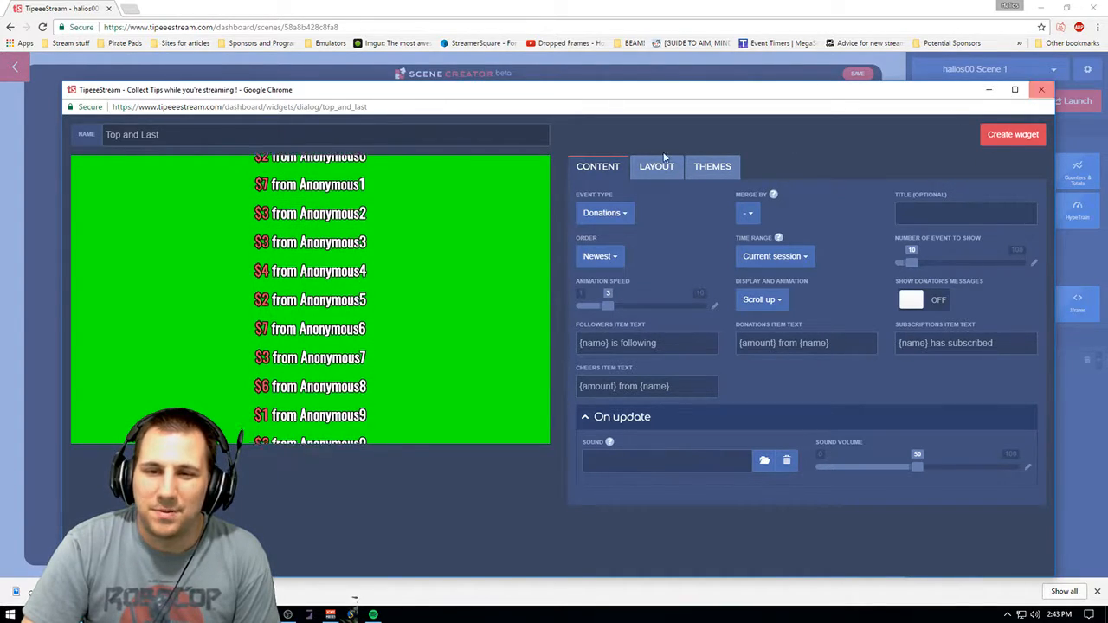
- Set the Top and Last items spacing to about 19, glance at its themes, and close the widget dialog
{"action": "left_click", "coordinate": [642, 167]}
{"action": "scroll", "coordinate": [1049, 238], "scroll_direction": "down", "scroll_amount": 1}
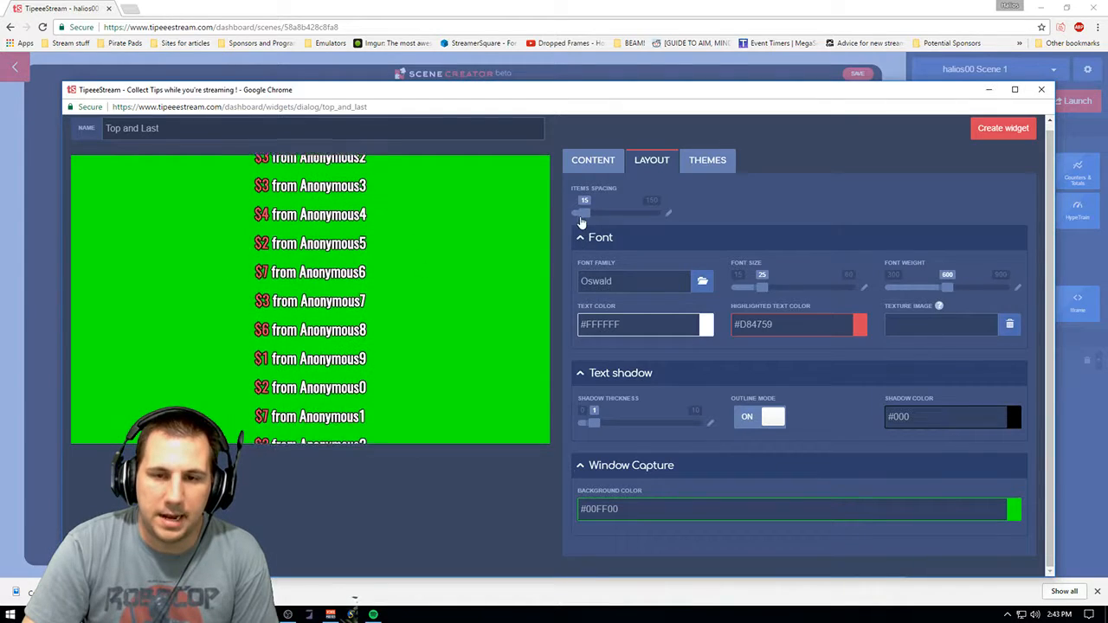
{"action": "left_click_drag", "start_coordinate": [586, 221], "coordinate": [654, 221]}
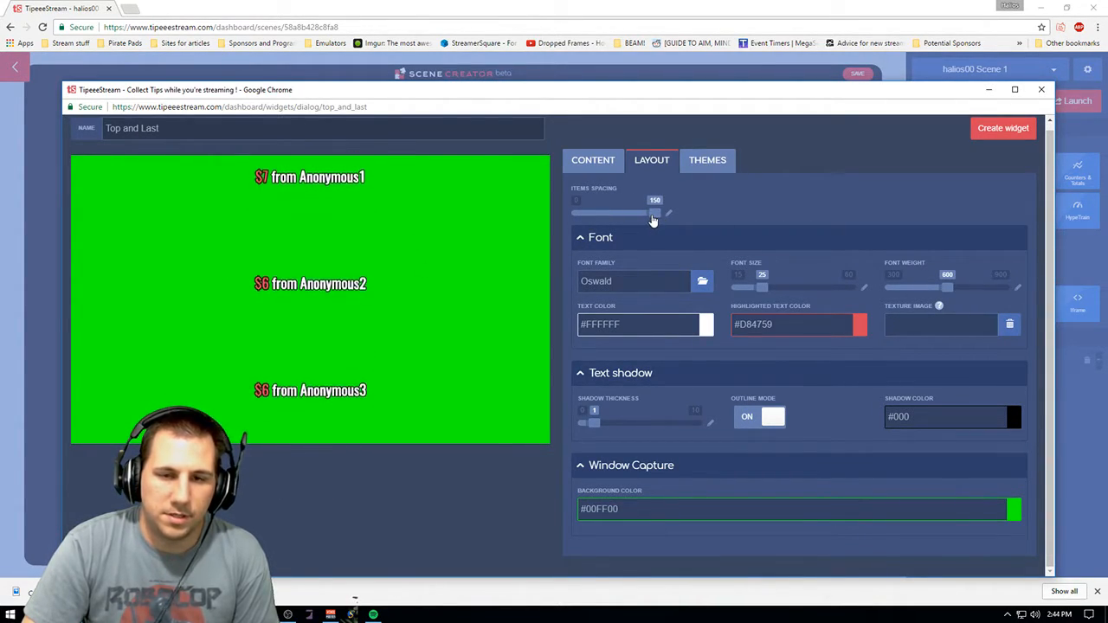
{"action": "left_click_drag", "start_coordinate": [653, 221], "coordinate": [585, 222]}
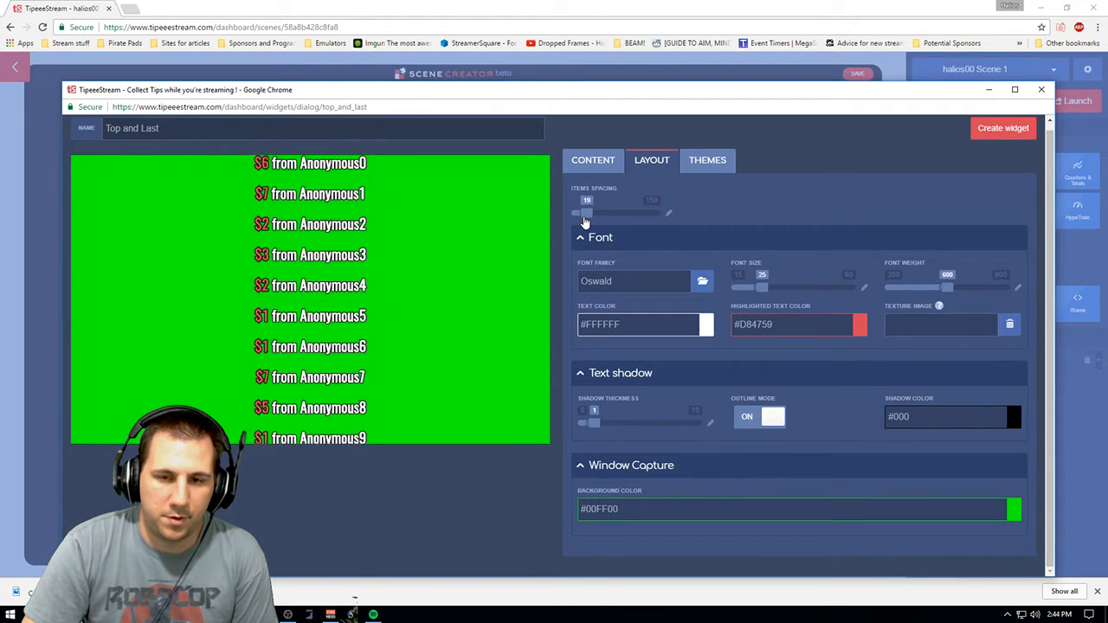
{"action": "left_click", "coordinate": [707, 160]}
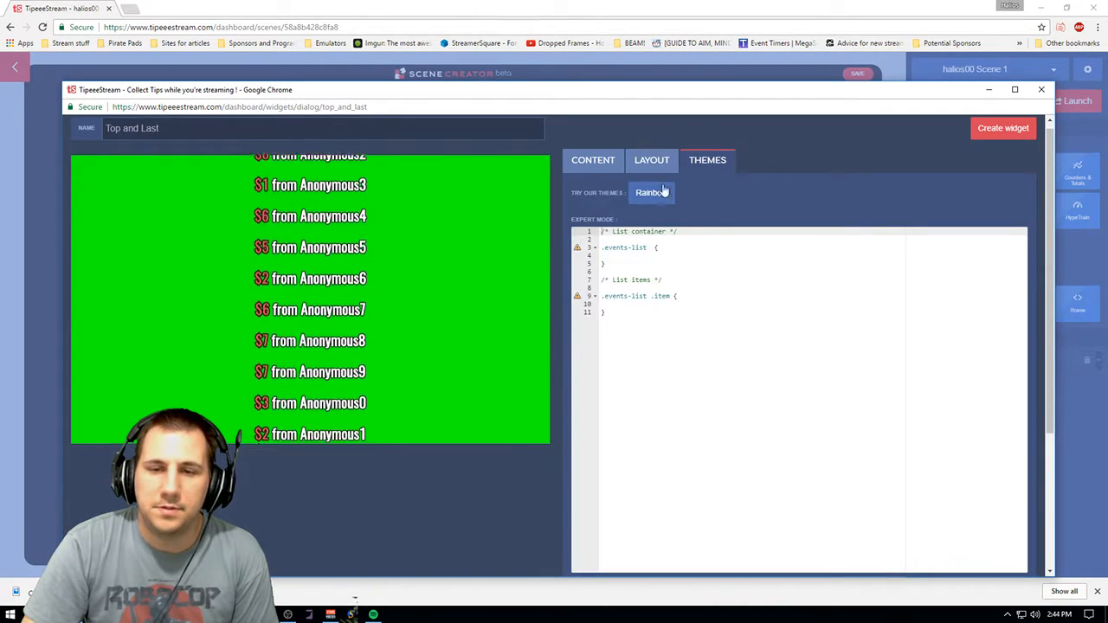
{"action": "left_click", "coordinate": [1051, 89]}
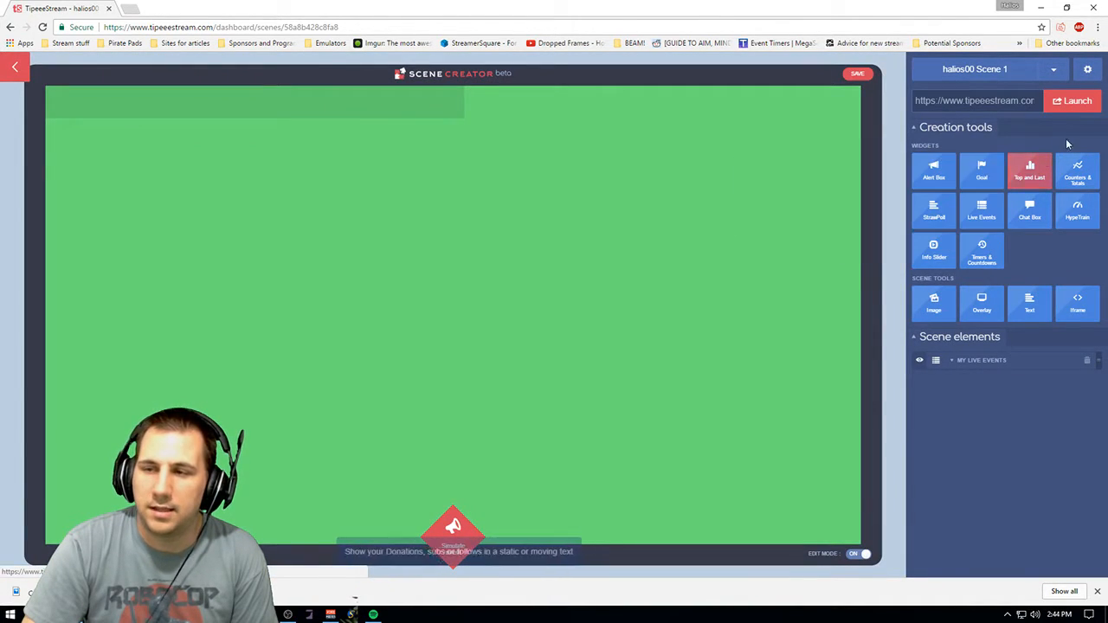
- Open a Counters & Totals widget and examine its font, text shadow, window capture and themes settings
{"action": "mouse_move", "coordinate": [1078, 173]}
{"action": "left_click", "coordinate": [952, 171]}
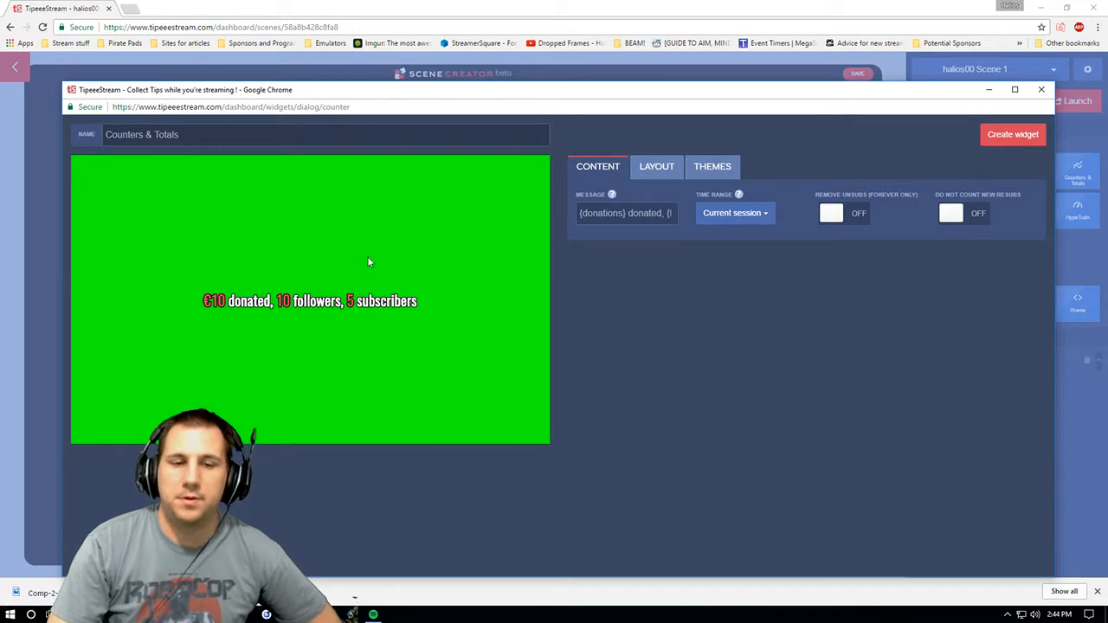
{"action": "left_click", "coordinate": [658, 171]}
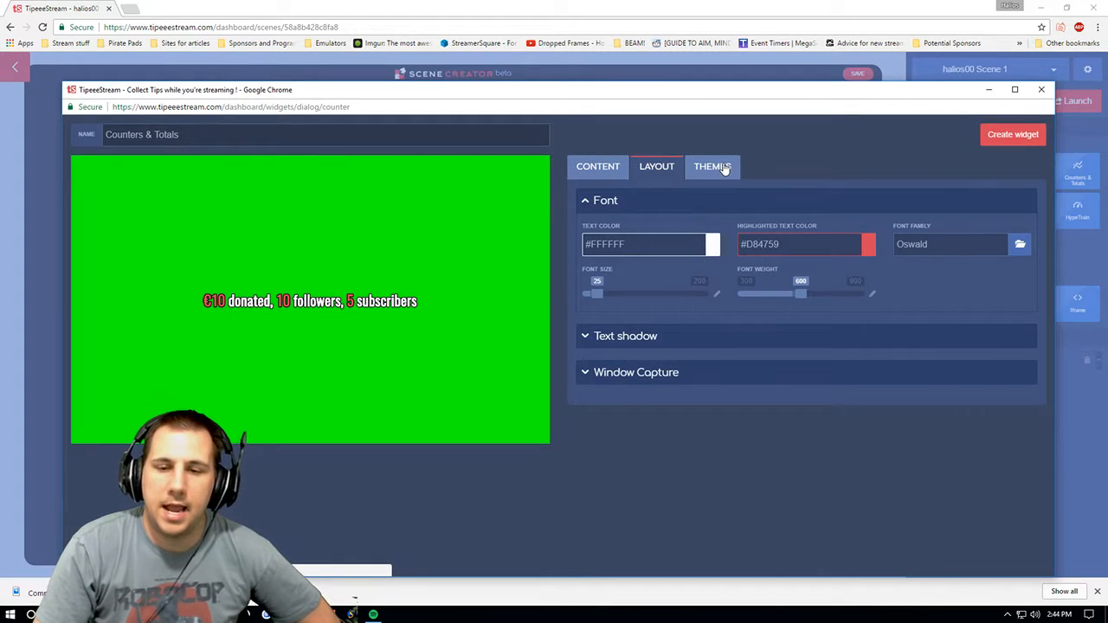
{"action": "left_click", "coordinate": [685, 337]}
{"action": "left_click", "coordinate": [675, 438]}
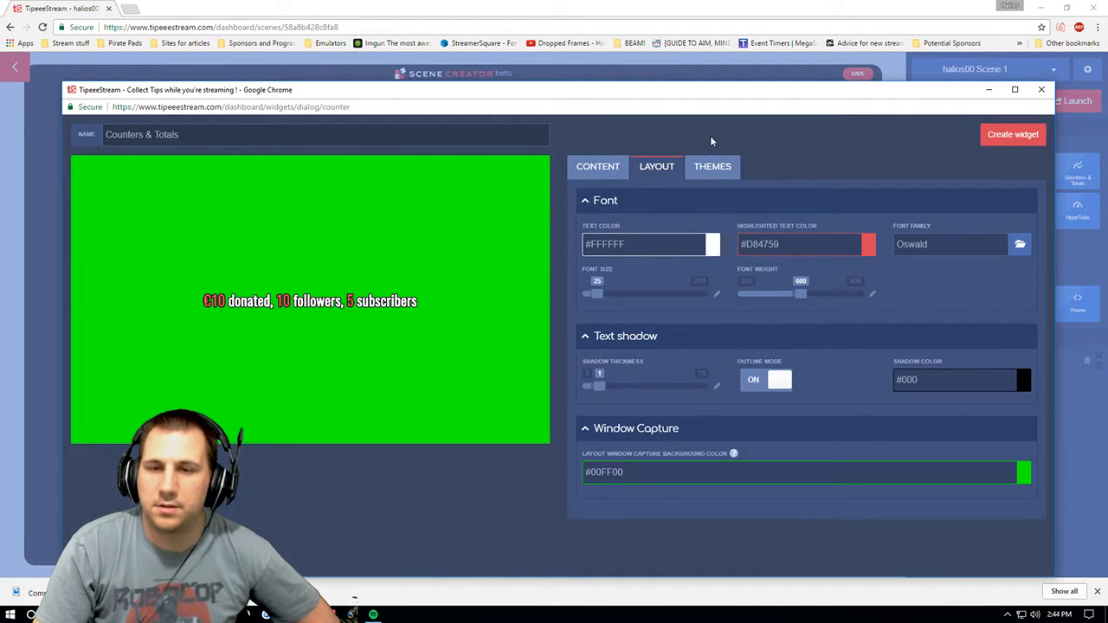
{"action": "left_click", "coordinate": [706, 170]}
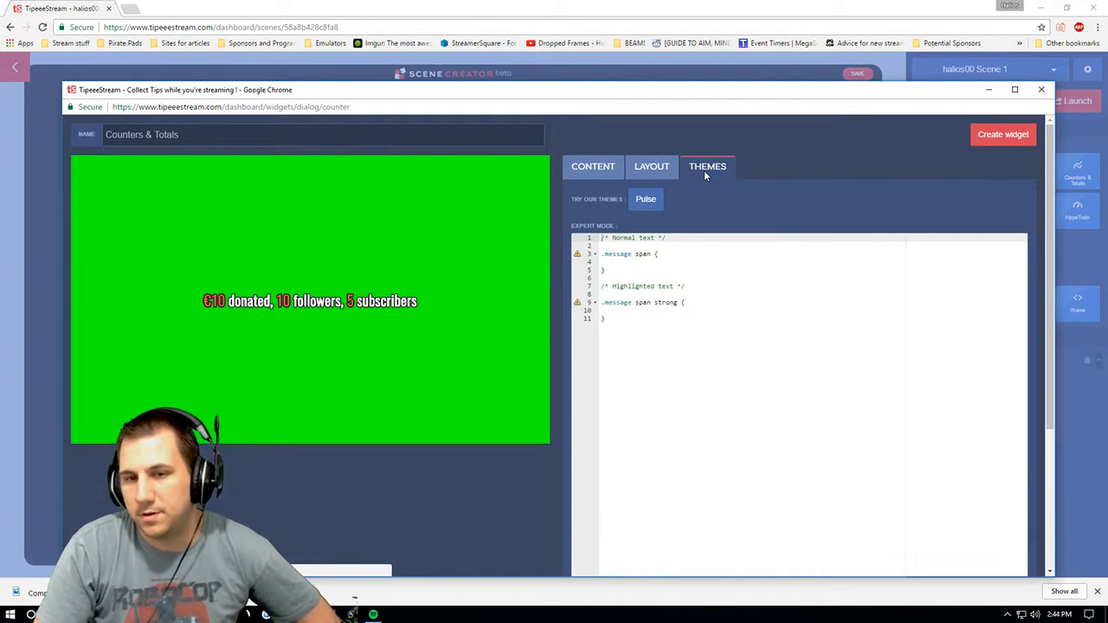
{"action": "left_click", "coordinate": [591, 169]}
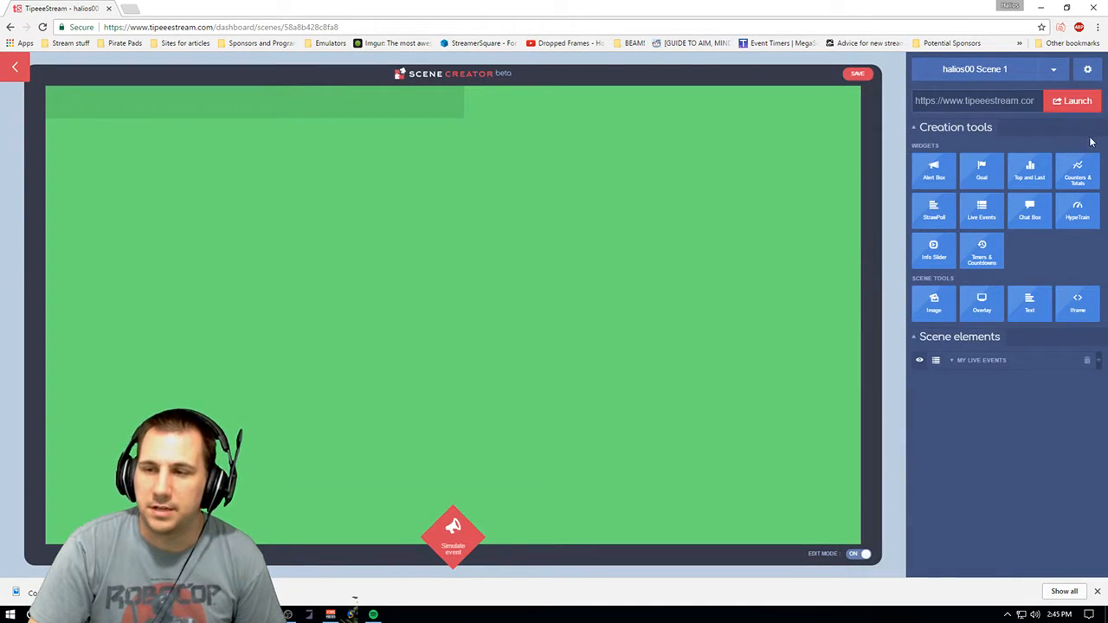
- Open a StrawPoll widget and expand its font, text shadow, poll and window capture layout sections
{"action": "mouse_move", "coordinate": [932, 209]}
{"action": "left_click", "coordinate": [844, 211]}
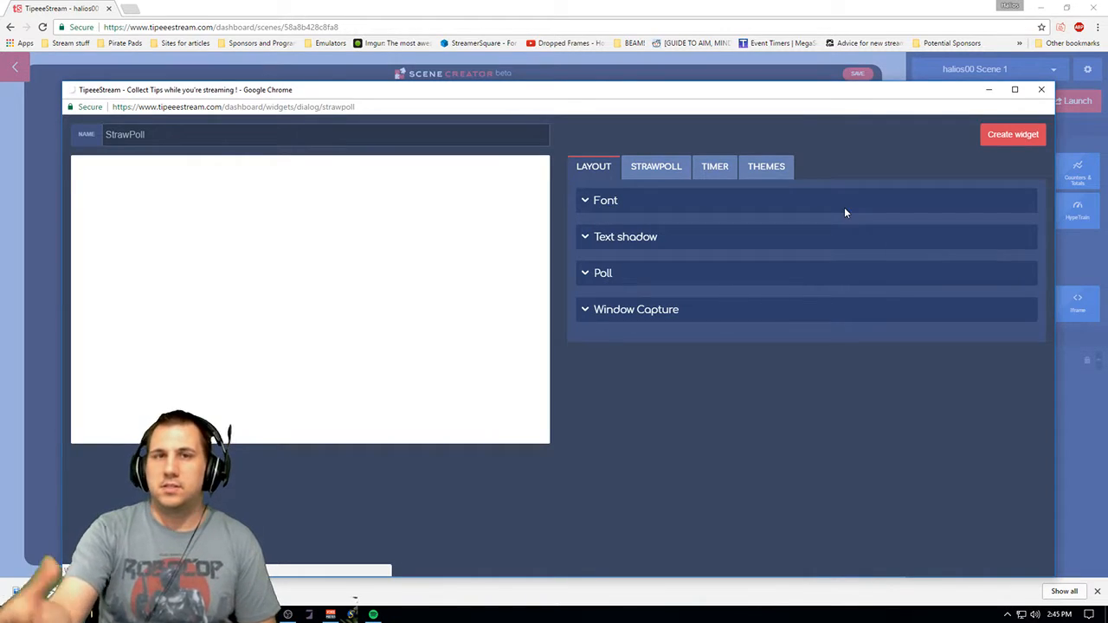
{"action": "left_click", "coordinate": [844, 207]}
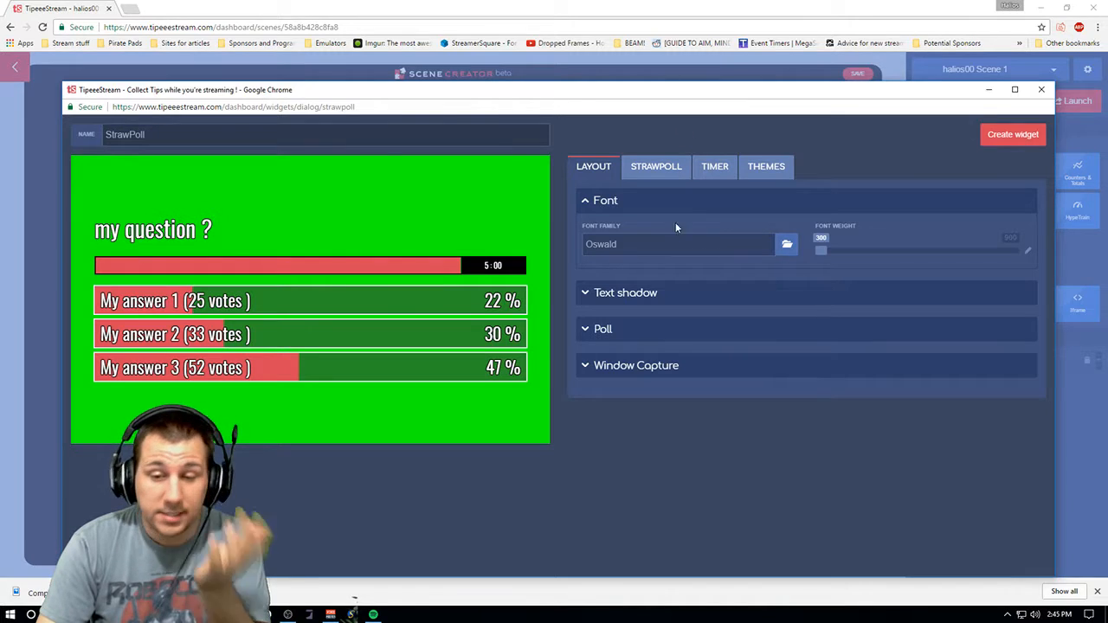
{"action": "left_click", "coordinate": [655, 293]}
{"action": "left_click", "coordinate": [661, 383]}
{"action": "left_click", "coordinate": [669, 542]}
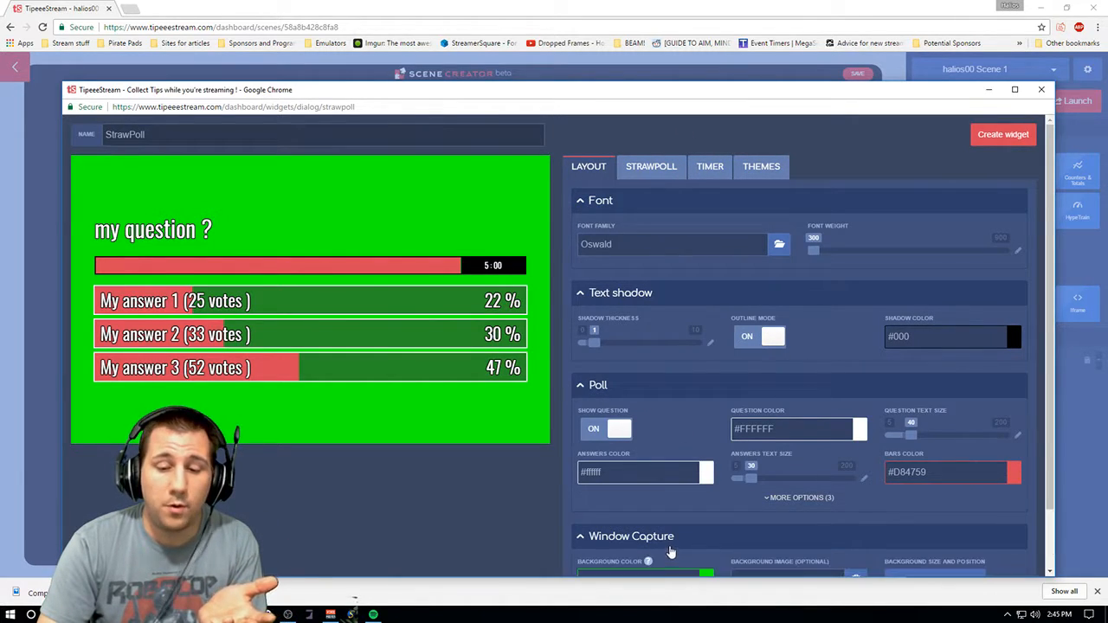
{"action": "scroll", "coordinate": [1043, 275], "scroll_direction": "down", "scroll_amount": 1}
{"action": "scroll", "coordinate": [1044, 351], "scroll_direction": "up", "scroll_amount": 1}
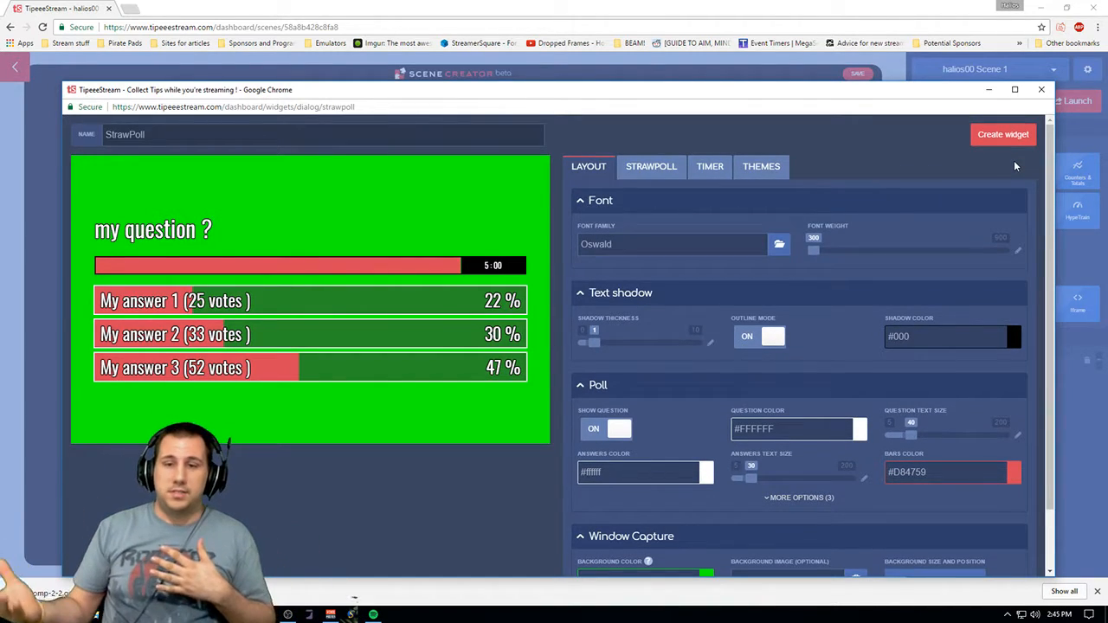
- Look through the StrawPoll widget's StrawPoll, Timer, Themes and Layout tabs
{"action": "left_click", "coordinate": [662, 164]}
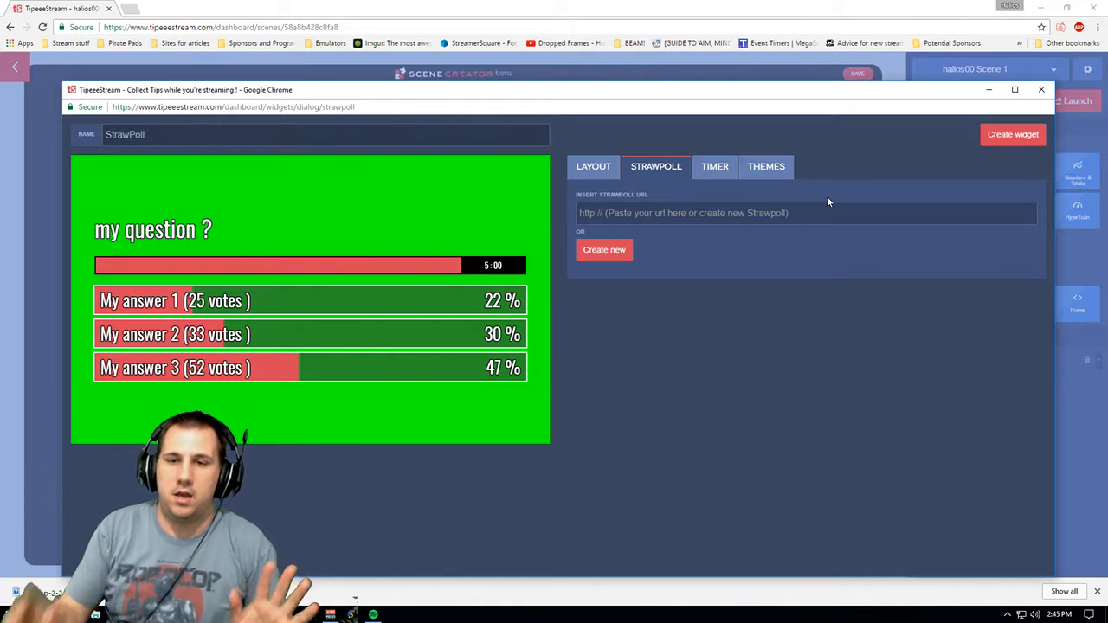
{"action": "left_click", "coordinate": [714, 167]}
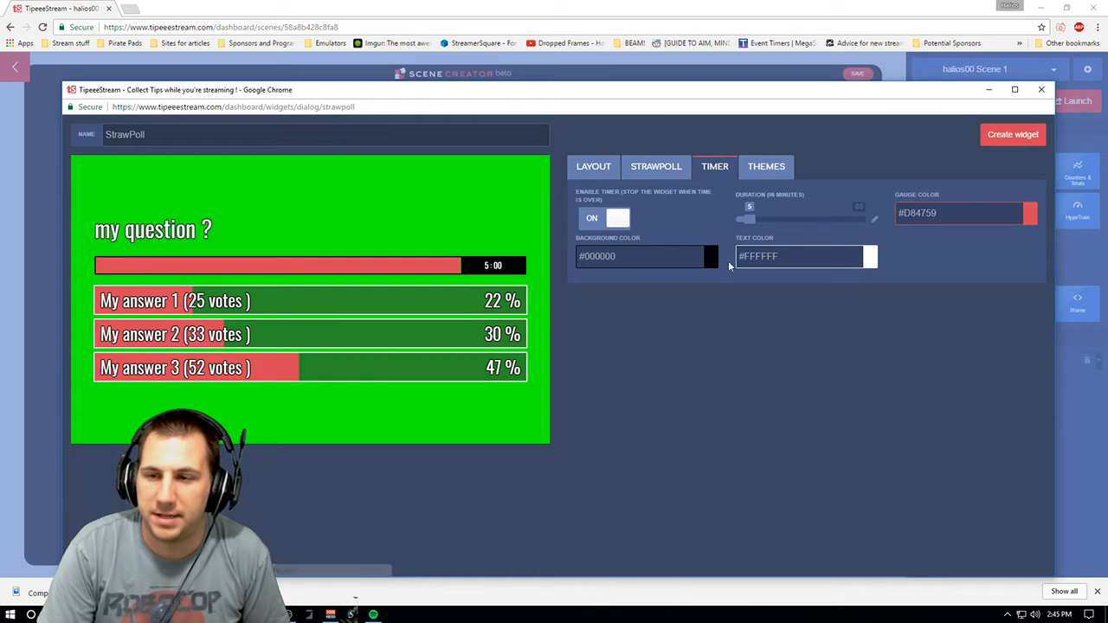
{"action": "left_click", "coordinate": [754, 171]}
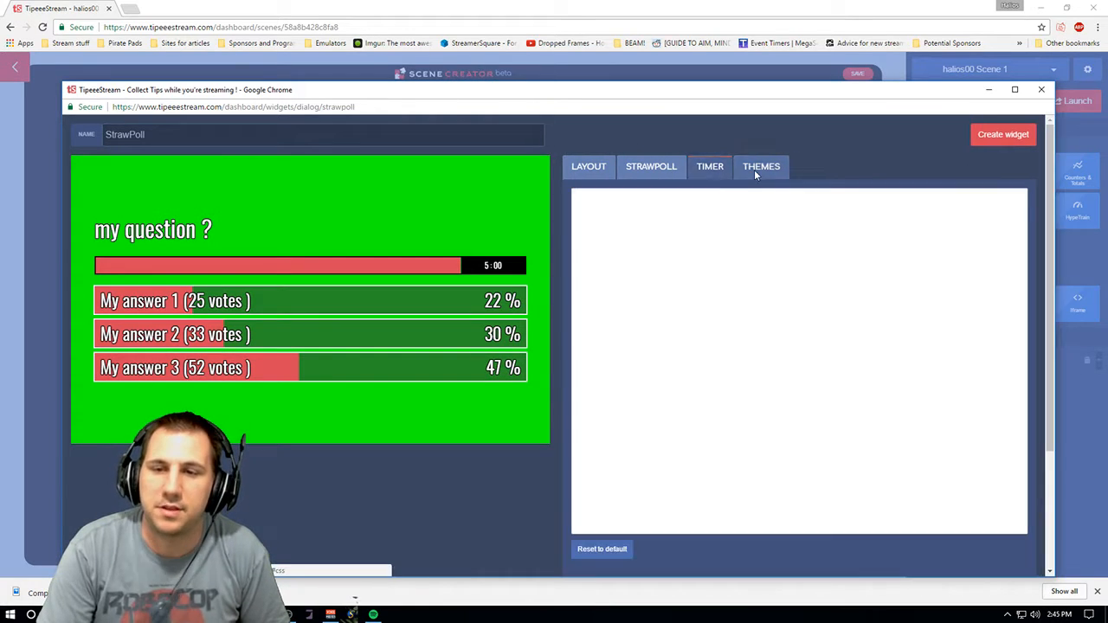
{"action": "left_click", "coordinate": [599, 167]}
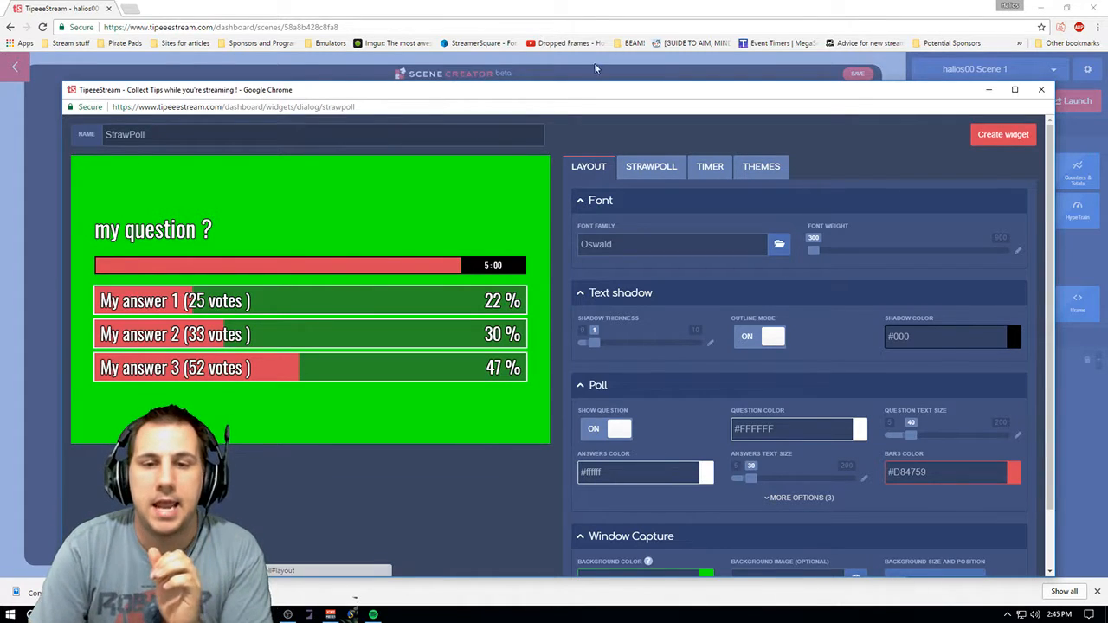
{"action": "left_click", "coordinate": [671, 171]}
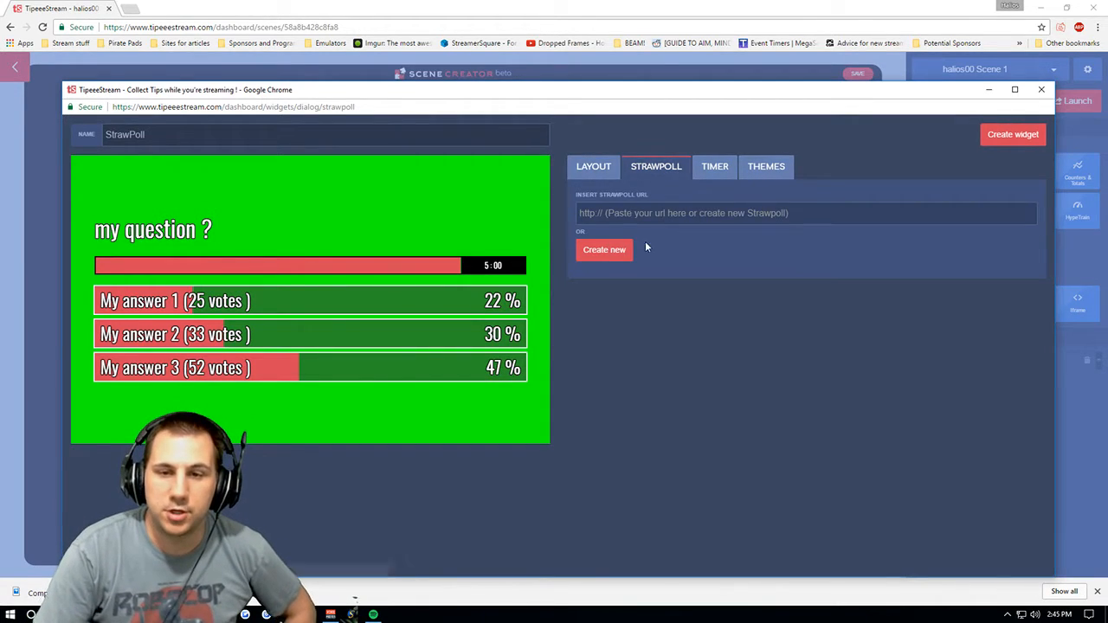
{"action": "left_click", "coordinate": [644, 213]}
{"action": "type", "text": "How awesome is my shirt?"}
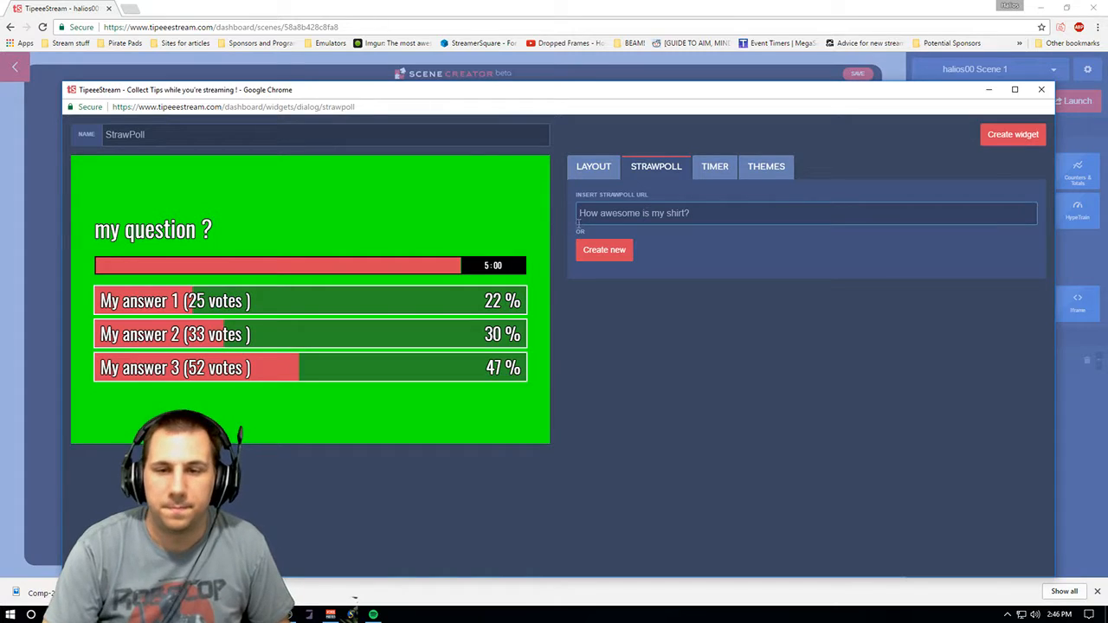
{"action": "key", "text": "ctrl+a"}
{"action": "key", "text": "BackSpace"}
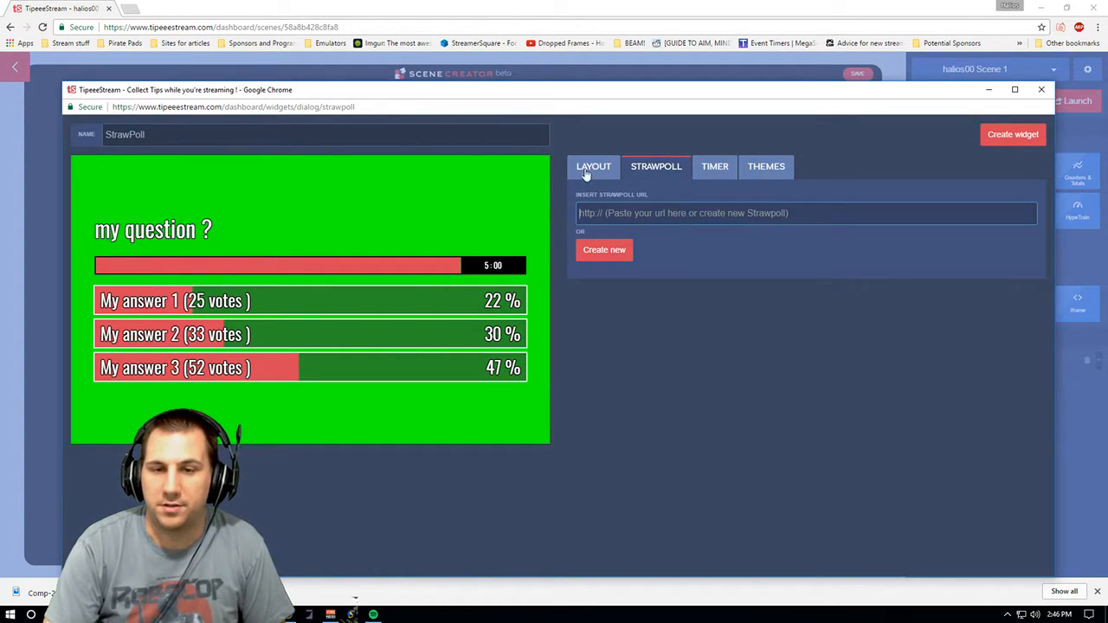
- Create a new strawpoll with the question "How awesome is my shirt?"
{"action": "left_click", "coordinate": [604, 250]}
{"action": "left_click", "coordinate": [455, 199]}
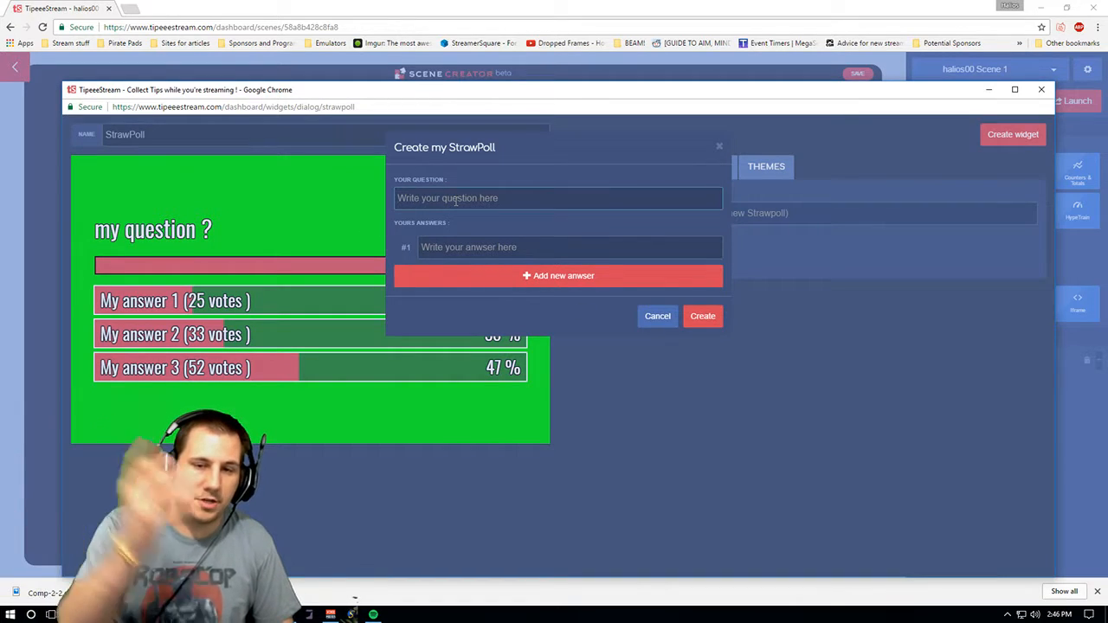
{"action": "type", "text": "How awesome is my shirt?"}
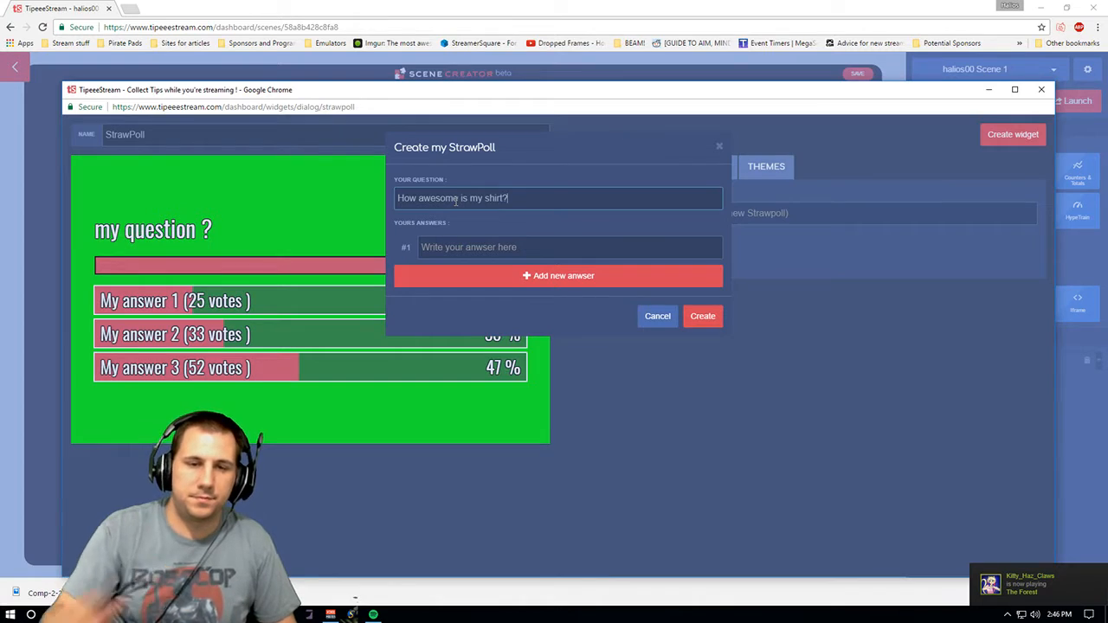
- Add the answers "Really awesome", "Dude, awesome" and "Um, can you say awesome!" and create the strawpoll
{"action": "left_click", "coordinate": [465, 250]}
{"action": "type", "text": "Really awesome"}
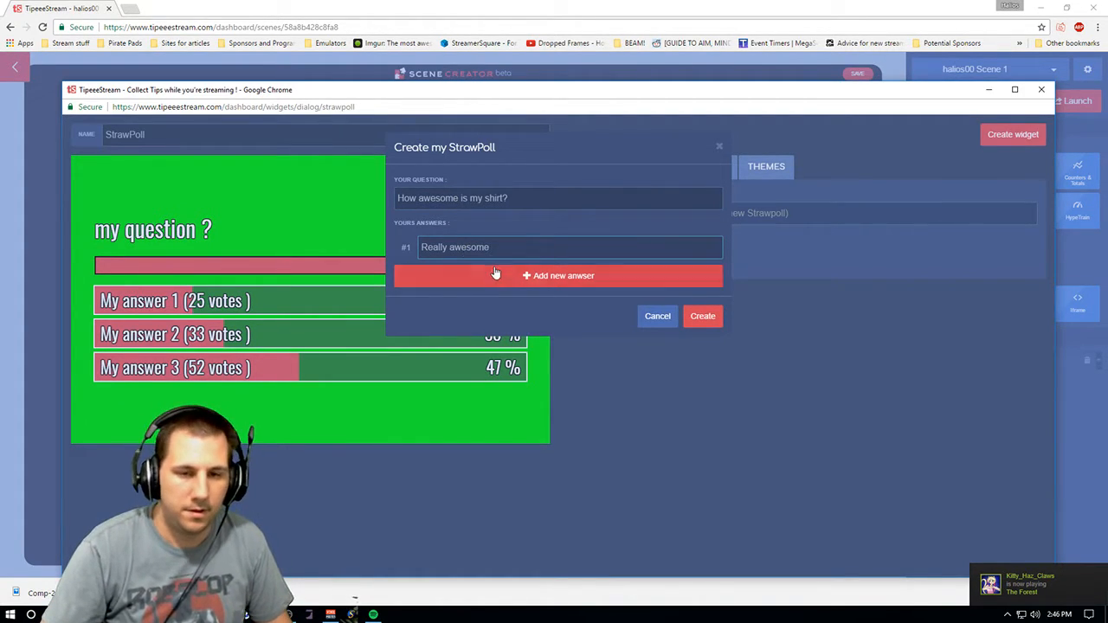
{"action": "left_click", "coordinate": [468, 275]}
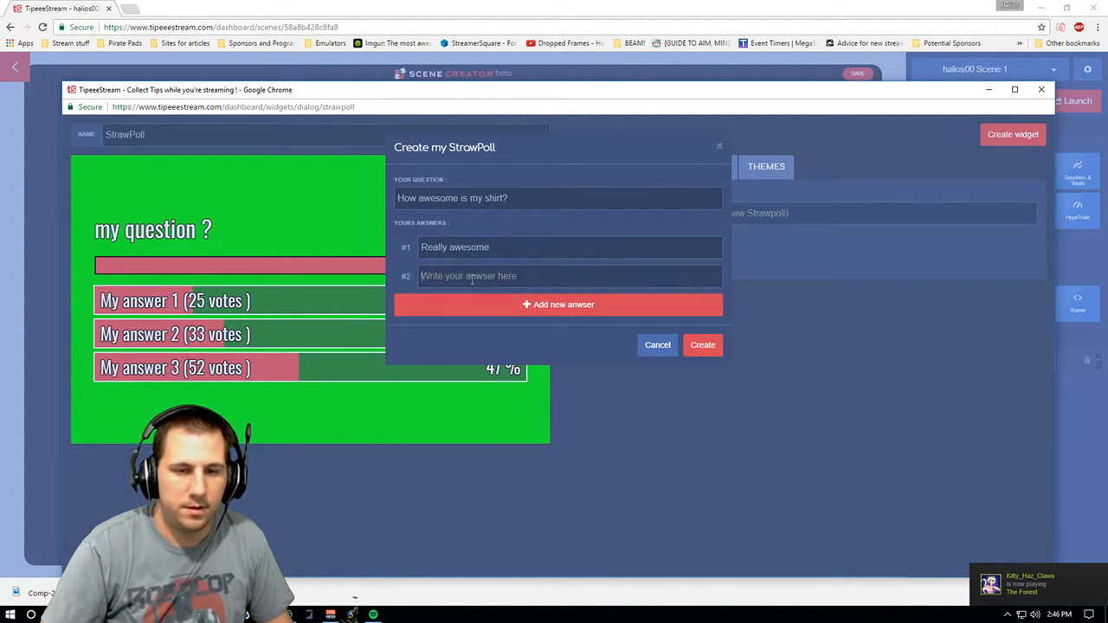
{"action": "type", "text": "Dude, awesome"}
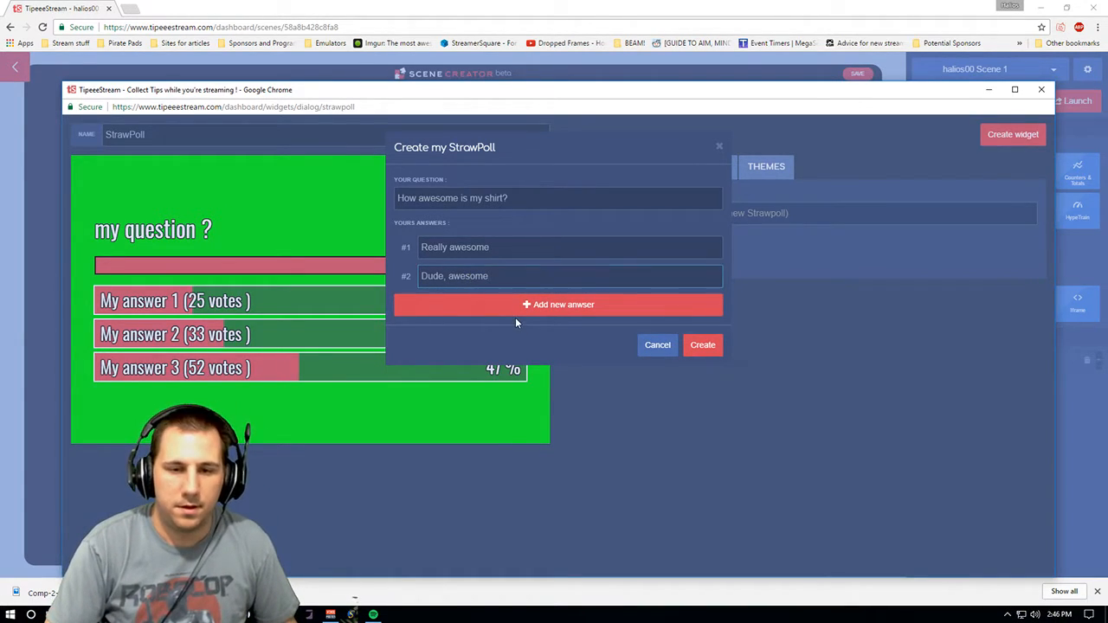
{"action": "left_click", "coordinate": [515, 316]}
{"action": "left_click", "coordinate": [454, 310]}
{"action": "type", "text": "Um, can you say awesome!"}
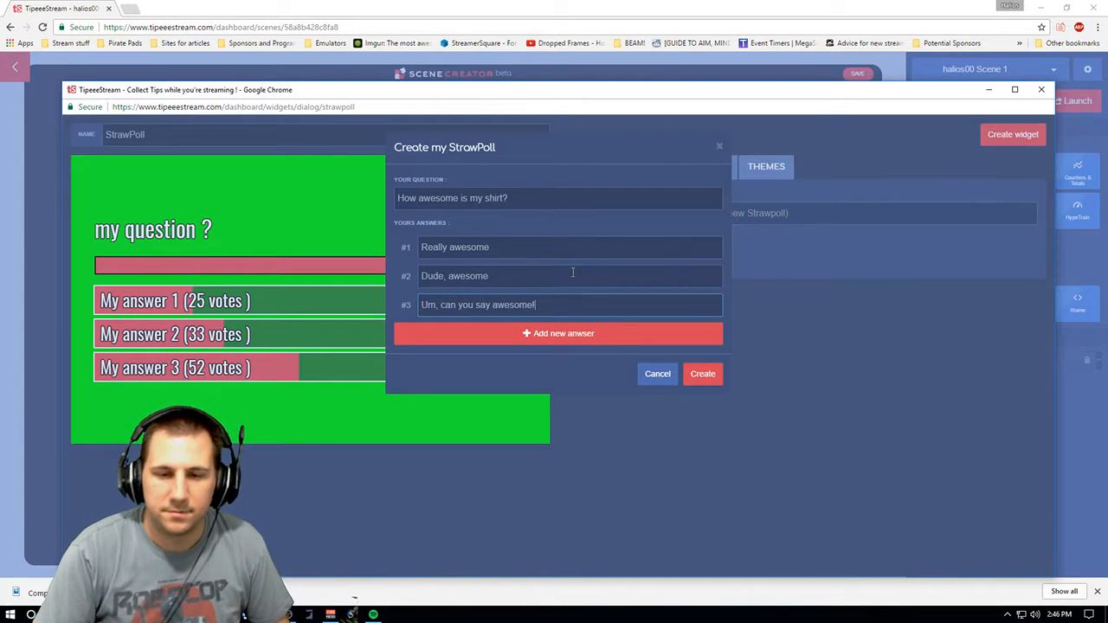
{"action": "left_click", "coordinate": [695, 381]}
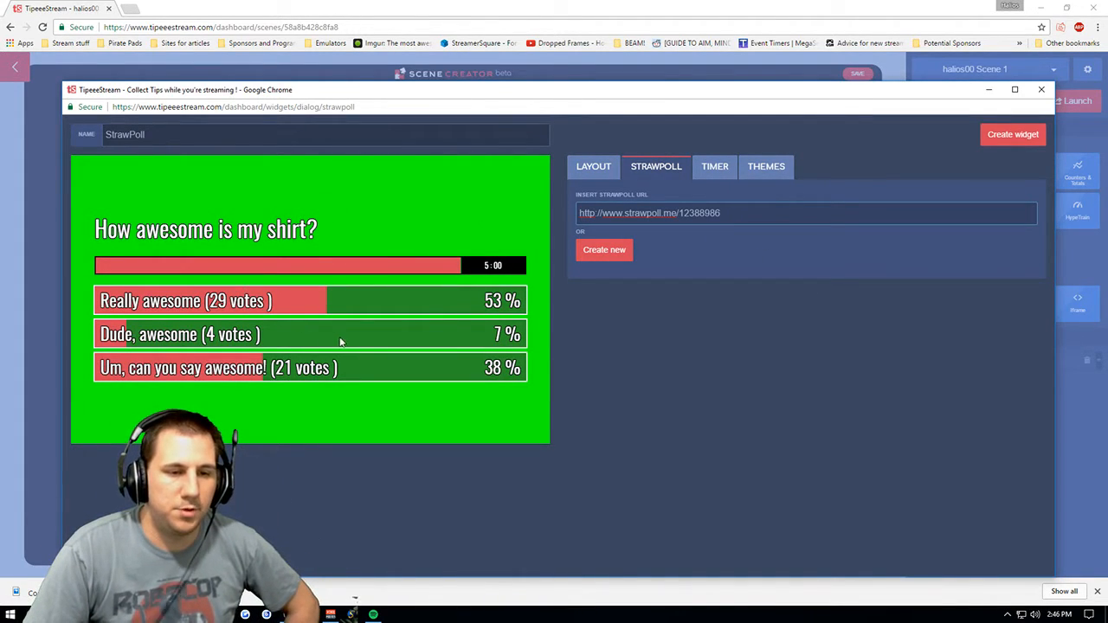
- Review the new poll's Layout, StrawPoll, Timer and Themes settings
{"action": "left_click", "coordinate": [606, 165]}
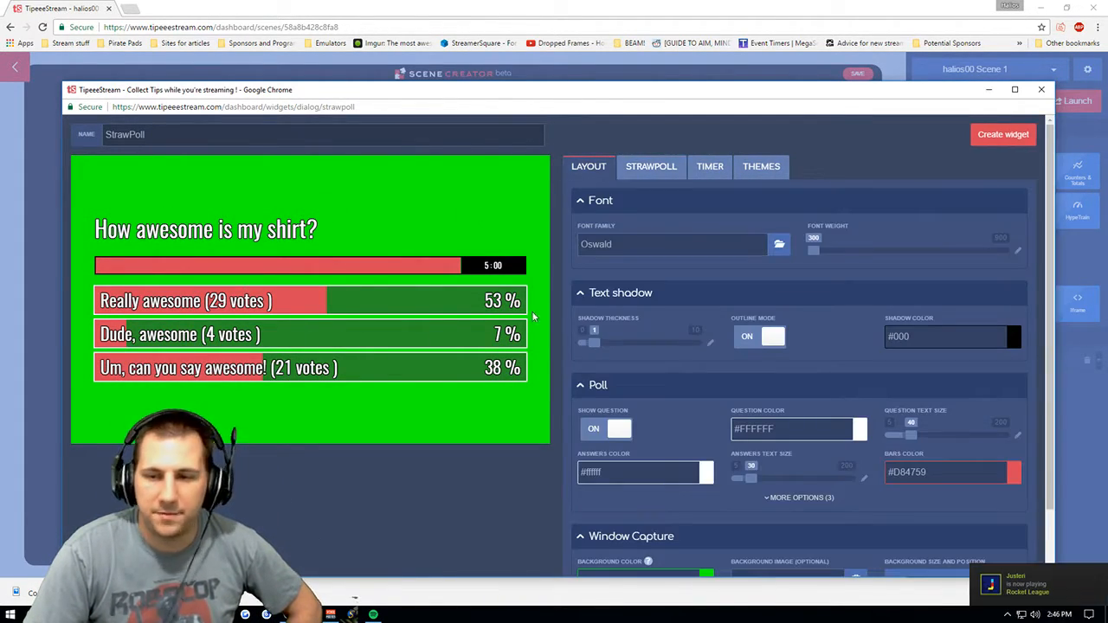
{"action": "left_click_drag", "start_coordinate": [1048, 232], "coordinate": [1056, 164]}
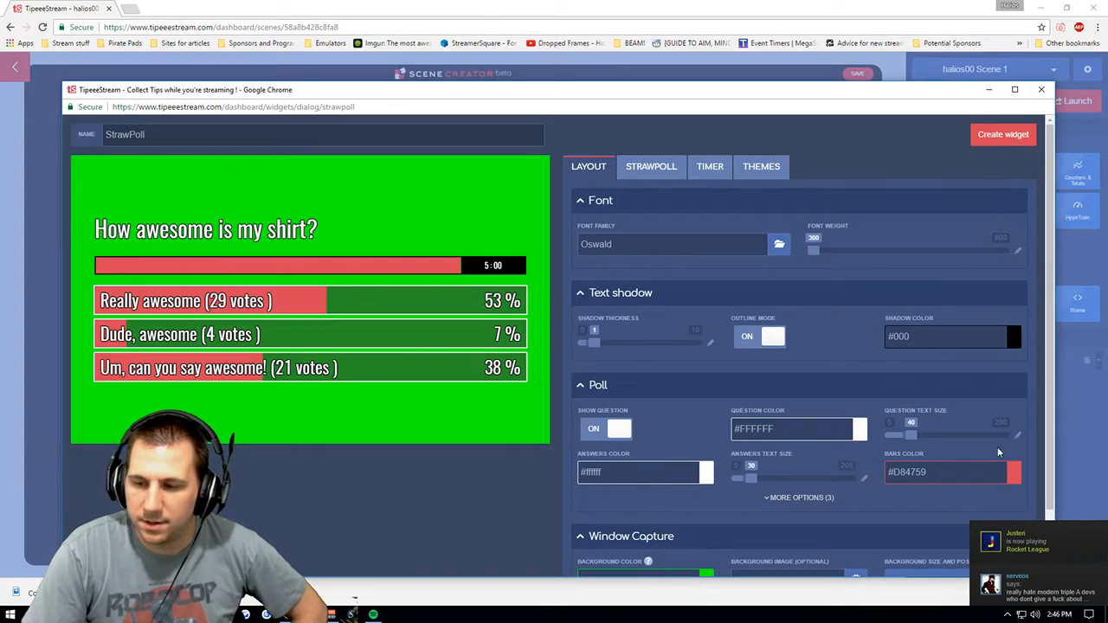
{"action": "left_click", "coordinate": [181, 614]}
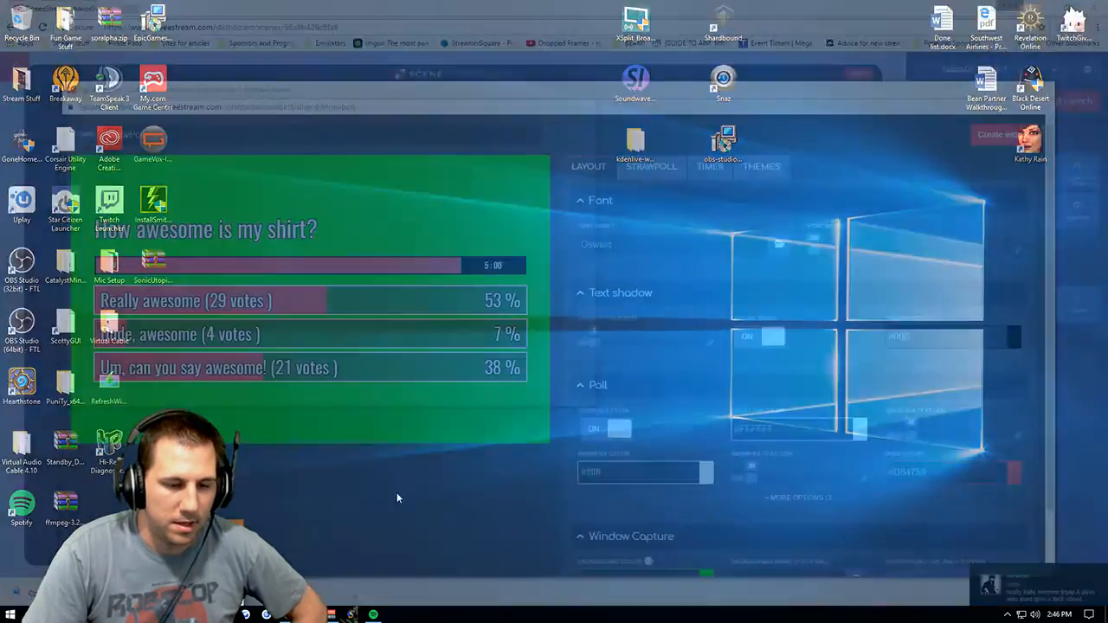
{"action": "left_click", "coordinate": [1006, 614]}
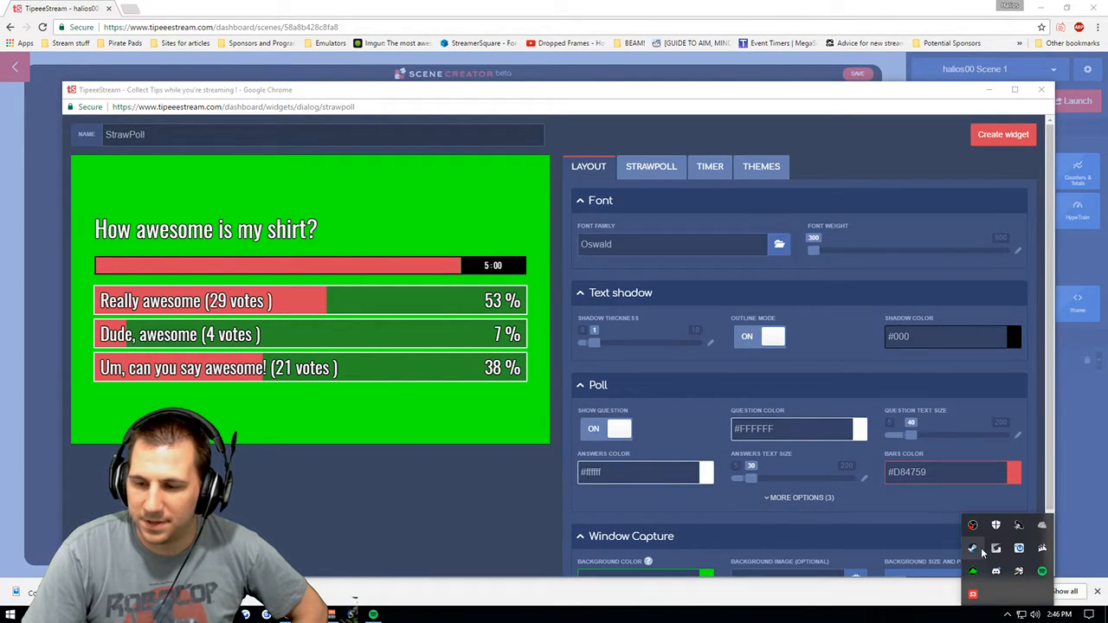
{"action": "right_click", "coordinate": [982, 551]}
{"action": "left_click", "coordinate": [857, 533]}
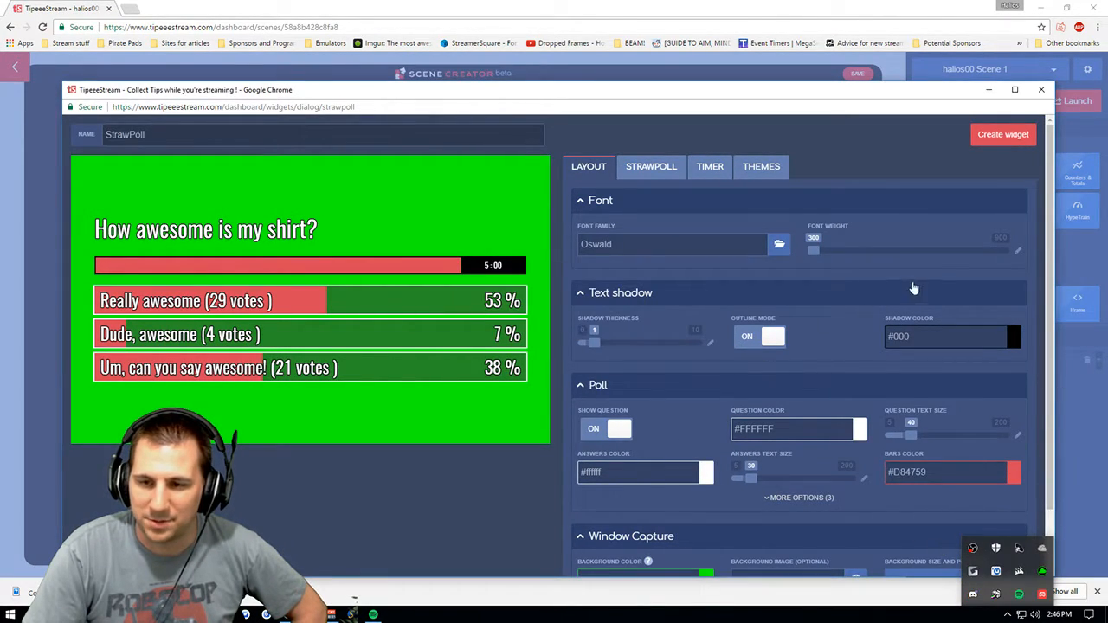
{"action": "left_click", "coordinate": [932, 267]}
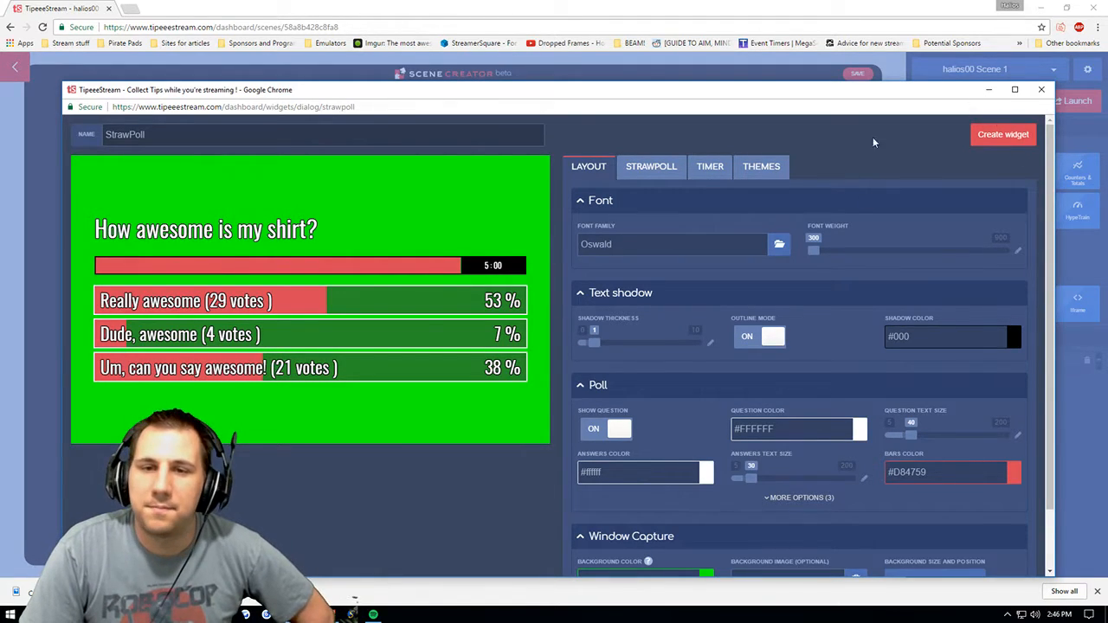
{"action": "left_click", "coordinate": [667, 176]}
{"action": "left_click", "coordinate": [582, 177]}
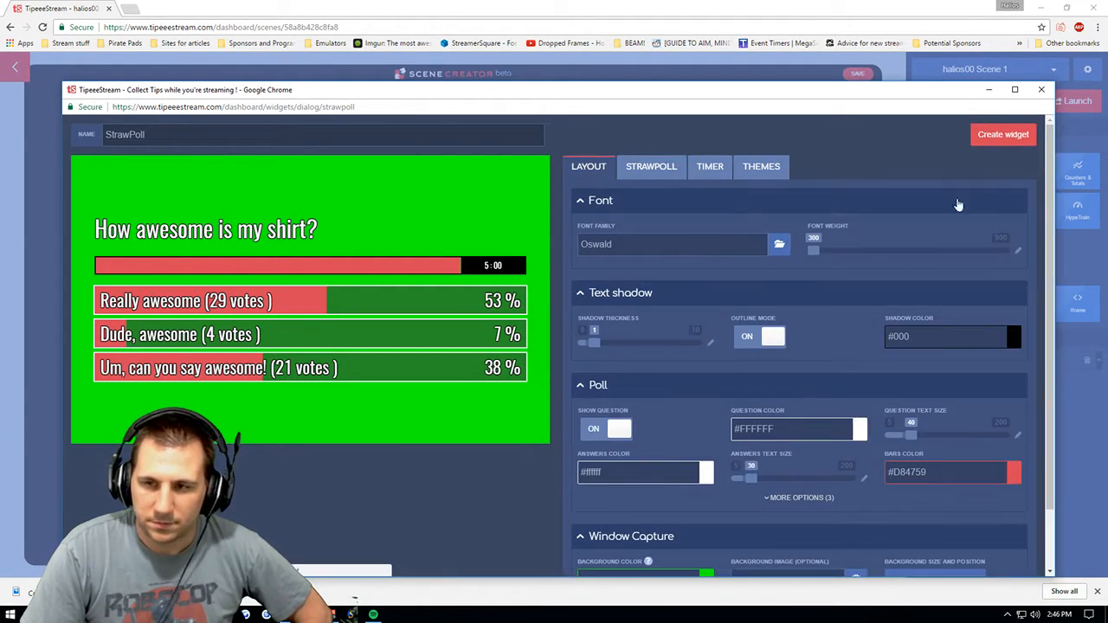
{"action": "left_click_drag", "start_coordinate": [1054, 154], "coordinate": [1055, 179]}
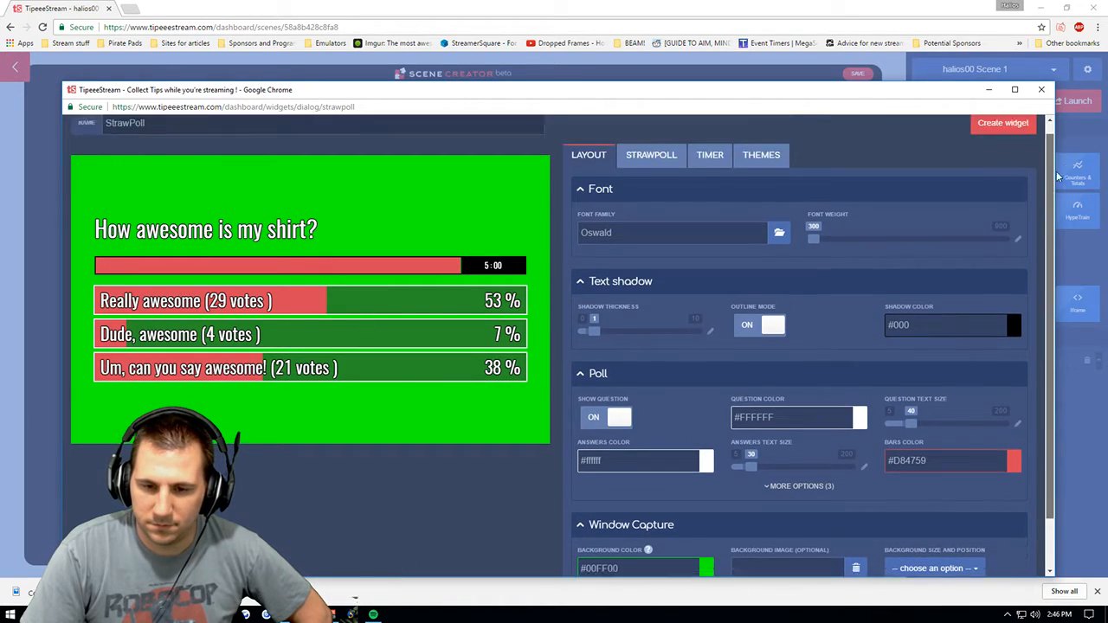
{"action": "left_click", "coordinate": [651, 167]}
{"action": "left_click", "coordinate": [710, 167]}
{"action": "left_click", "coordinate": [748, 168]}
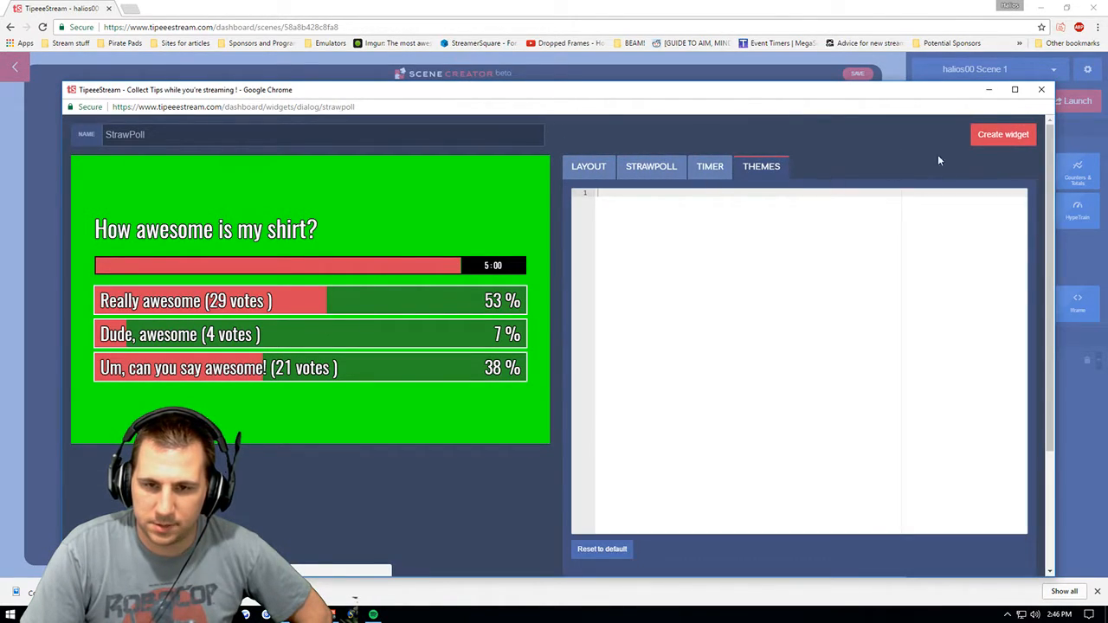
{"action": "left_click", "coordinate": [588, 169]}
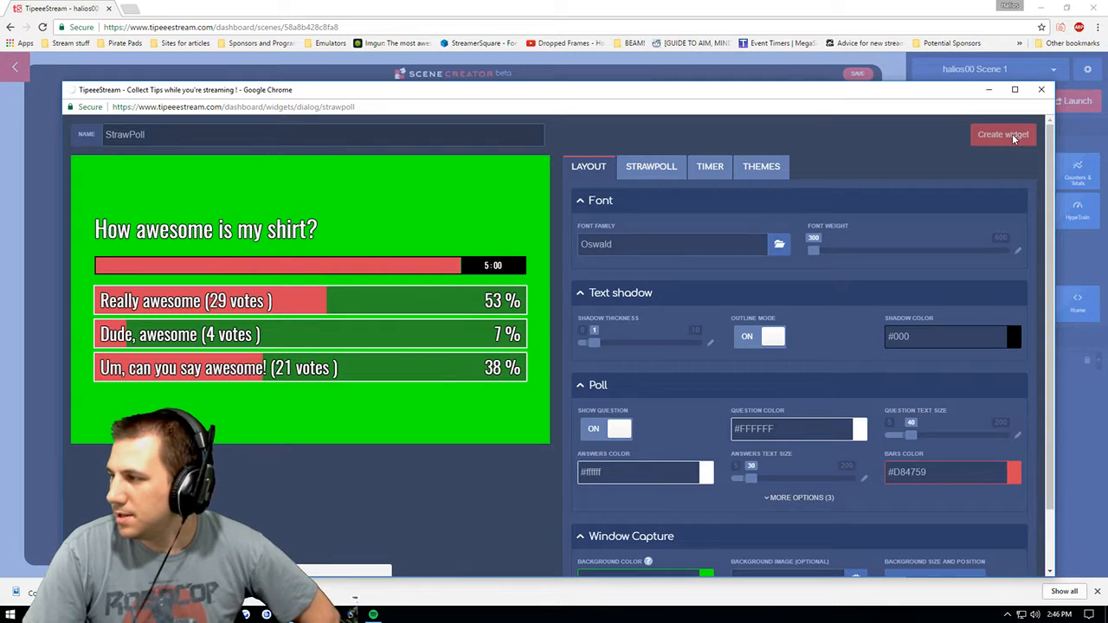
- Create the StrawPoll widget and move it around the scene, leaving it in the top-right corner
{"action": "left_click", "coordinate": [1004, 135]}
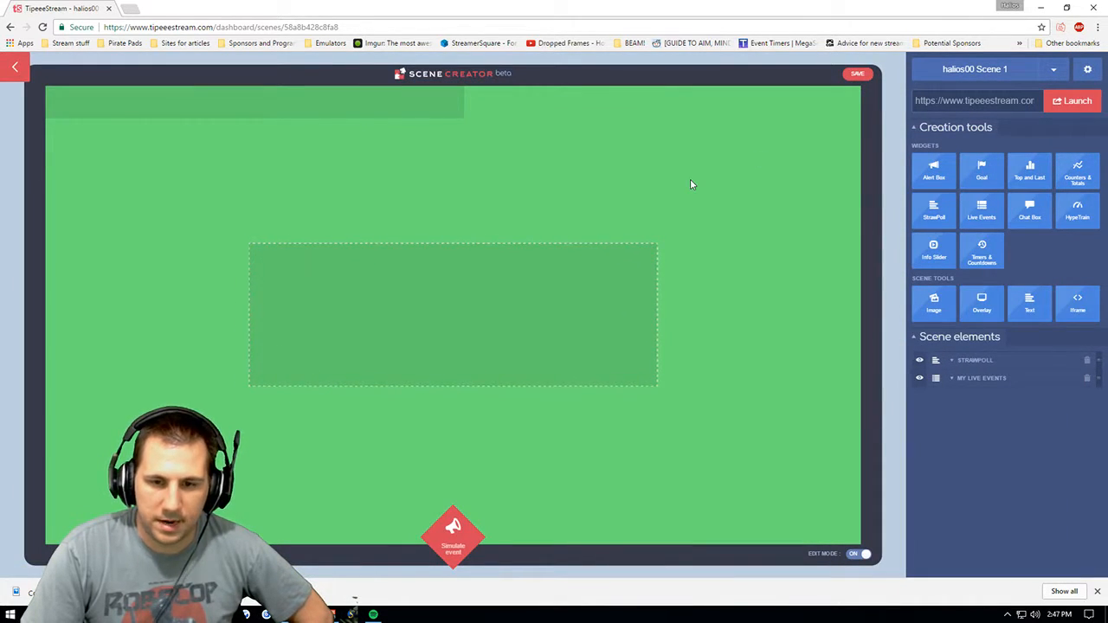
{"action": "left_click_drag", "start_coordinate": [490, 277], "coordinate": [747, 173]}
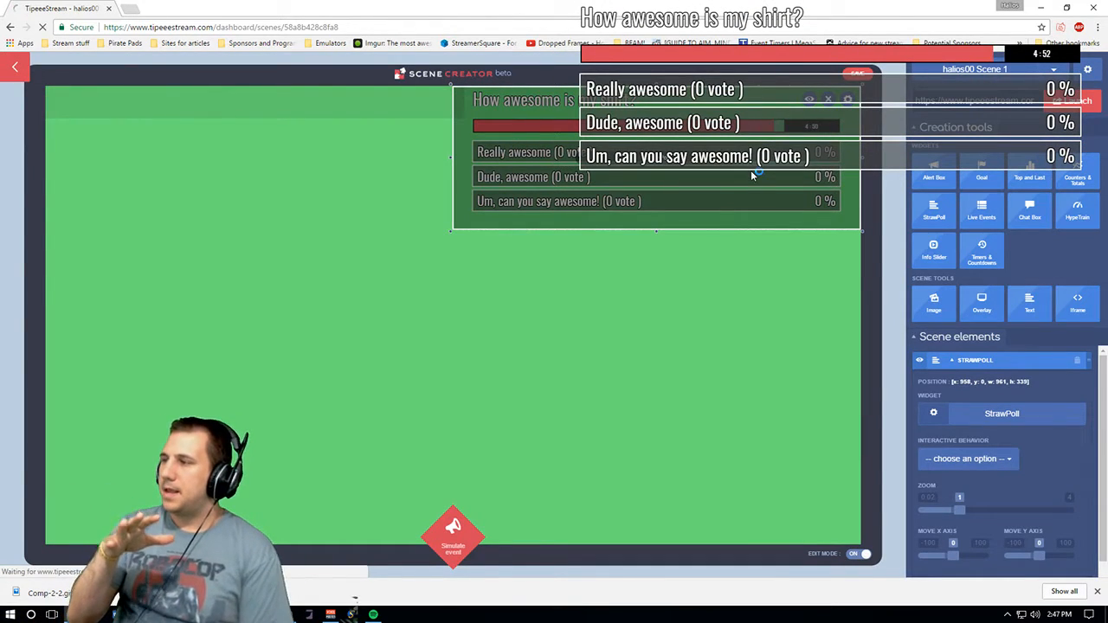
{"action": "left_click_drag", "start_coordinate": [750, 170], "coordinate": [773, 591]}
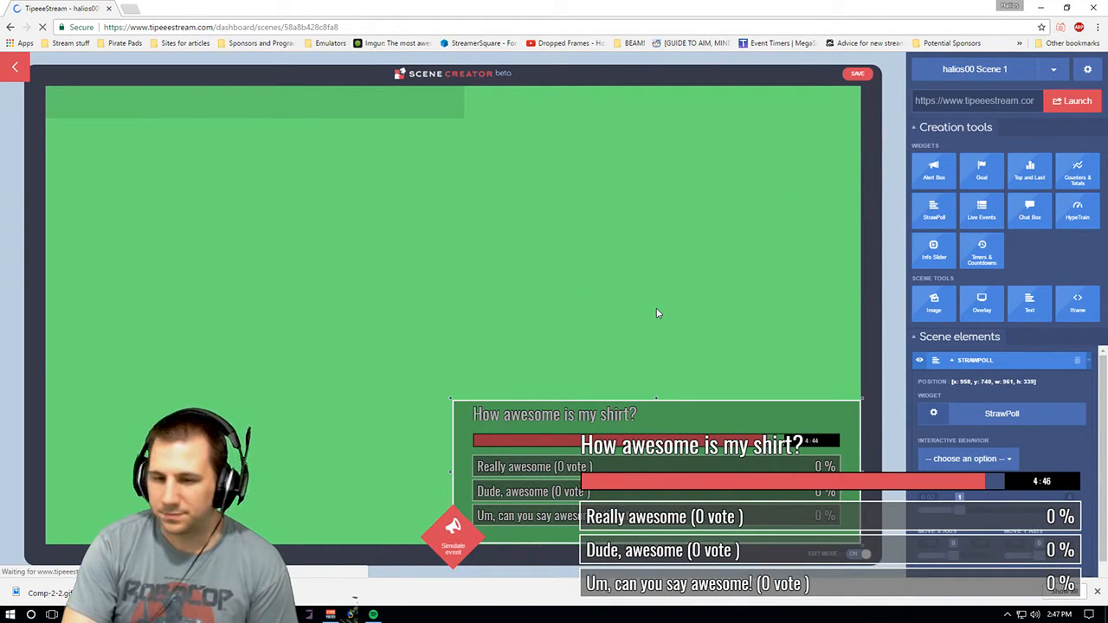
{"action": "left_click_drag", "start_coordinate": [534, 489], "coordinate": [128, 489]}
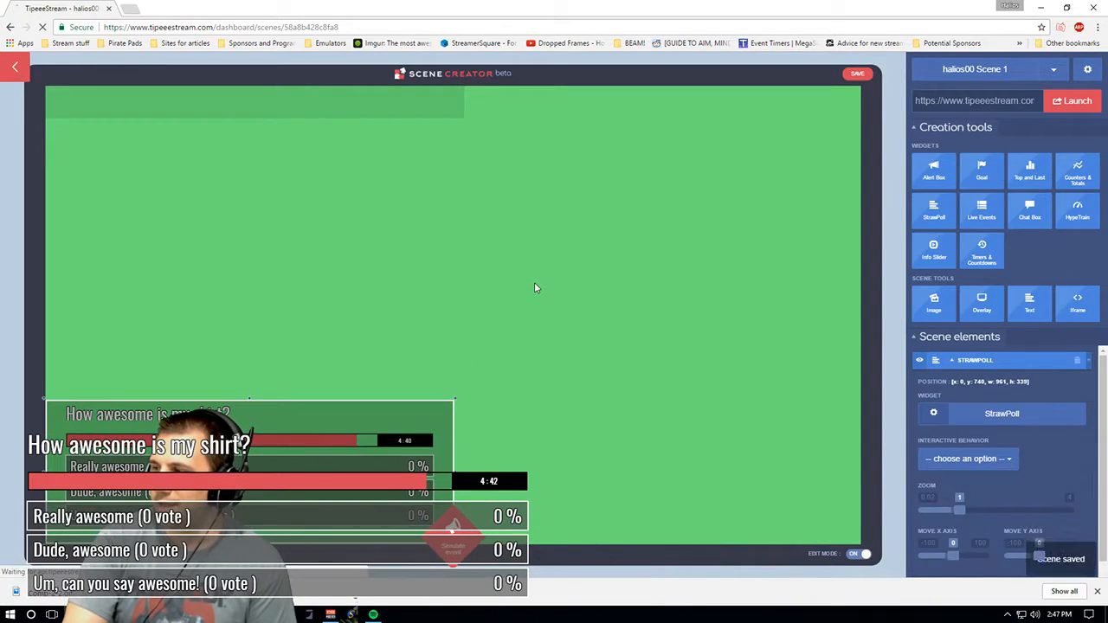
{"action": "left_click_drag", "start_coordinate": [307, 446], "coordinate": [703, 111]}
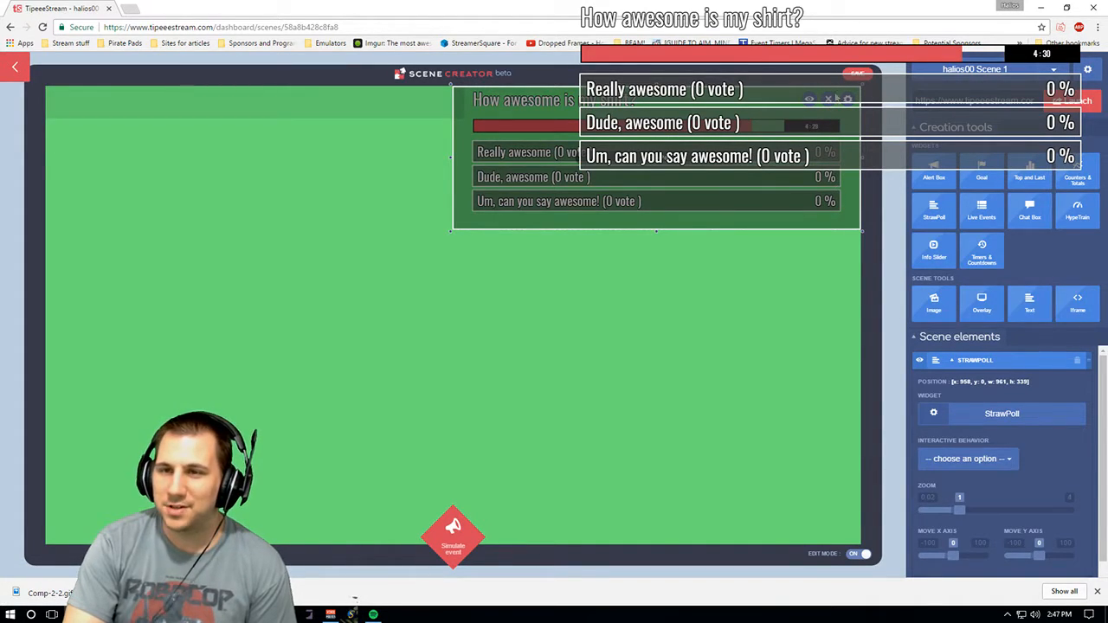
- Resize the StrawPoll widget in the top-right corner to about 537 by 387 pixels
{"action": "left_click_drag", "start_coordinate": [451, 231], "coordinate": [597, 175]}
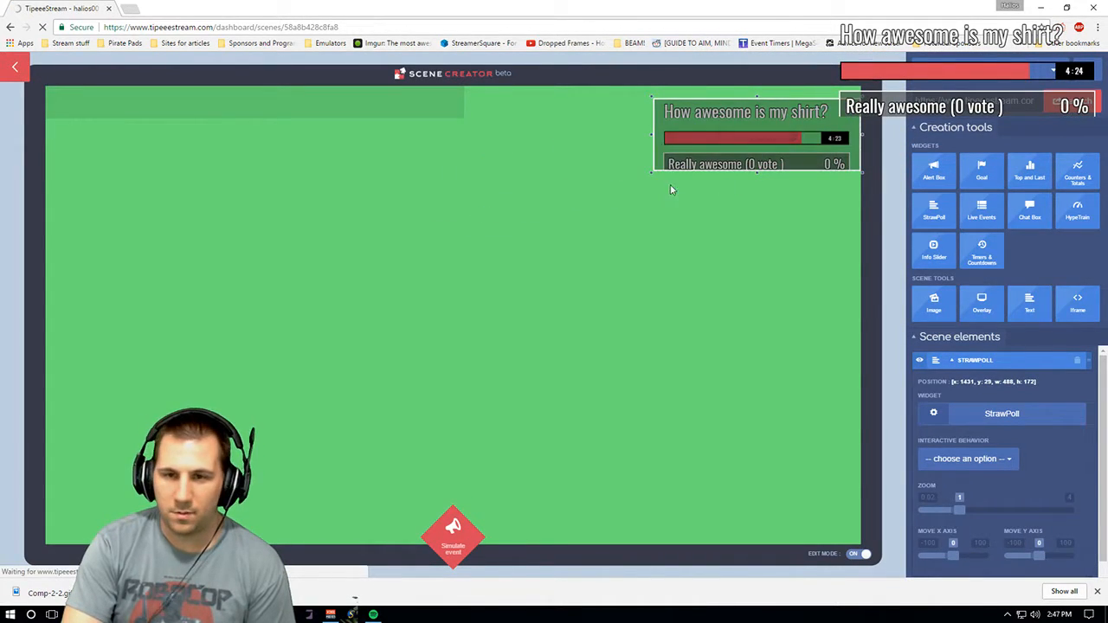
{"action": "left_click_drag", "start_coordinate": [650, 170], "coordinate": [534, 248]}
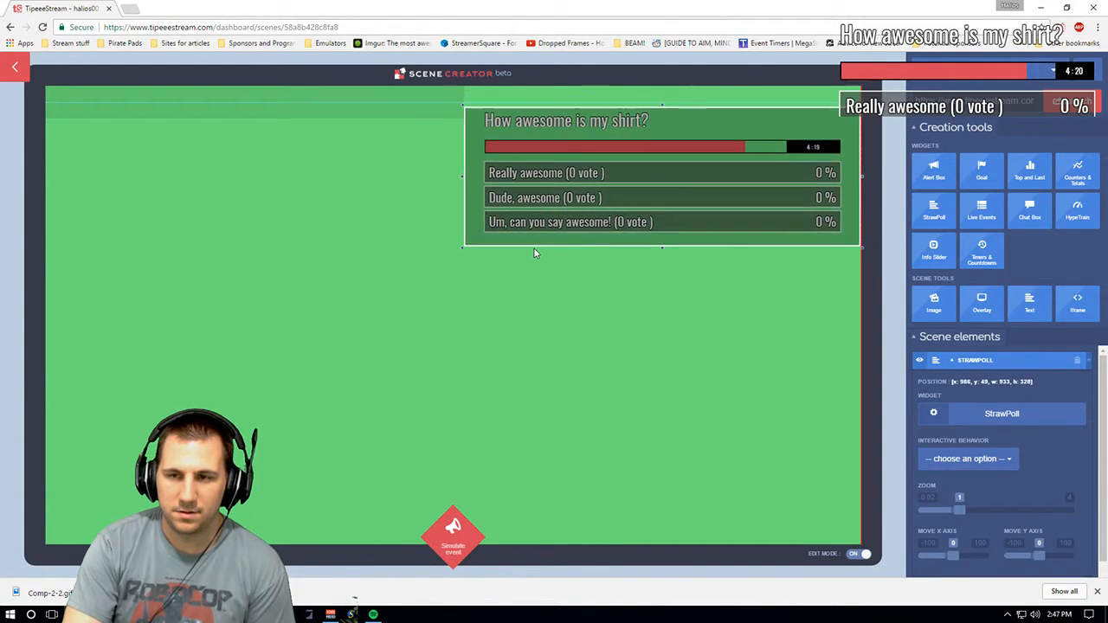
{"action": "left_click_drag", "start_coordinate": [467, 177], "coordinate": [617, 188]}
{"action": "left_click_drag", "start_coordinate": [617, 249], "coordinate": [623, 241]}
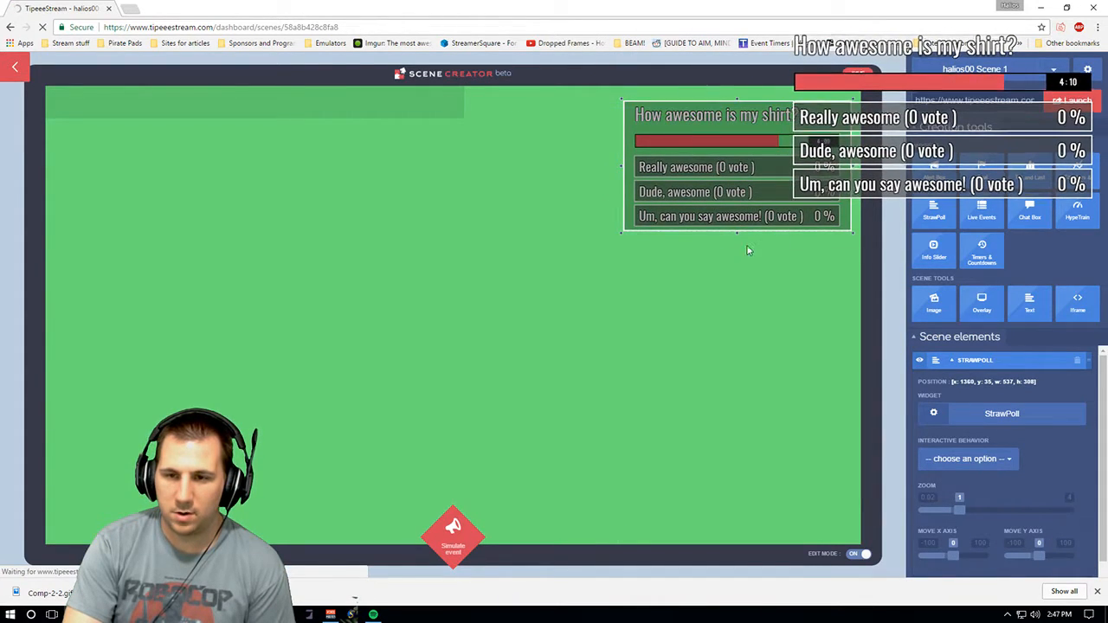
{"action": "left_click_drag", "start_coordinate": [737, 234], "coordinate": [736, 233]}
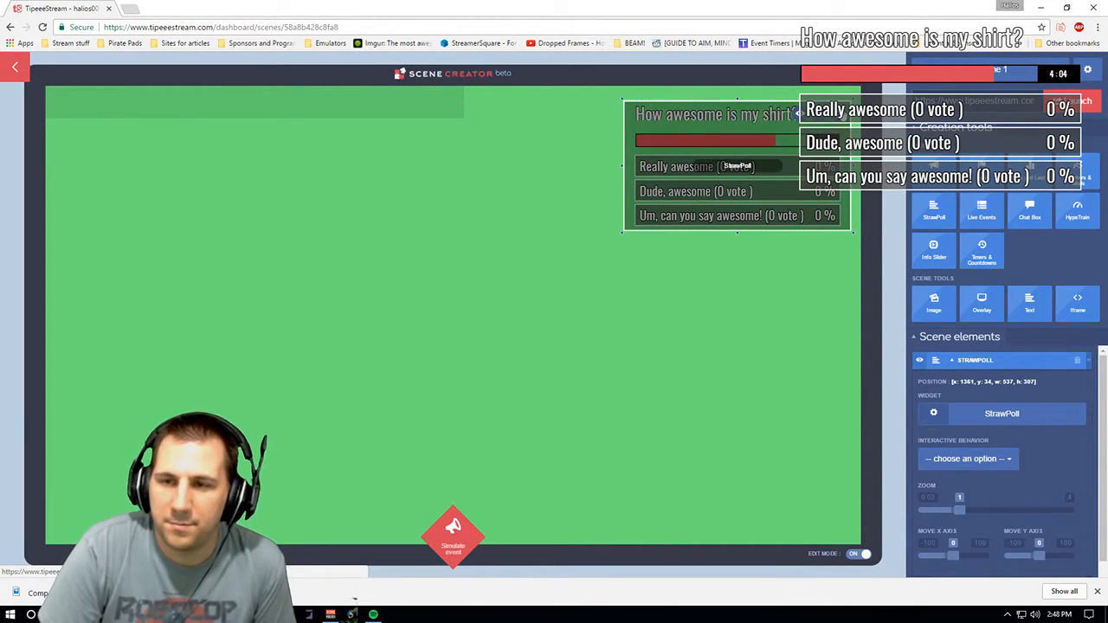
- Open the placed StrawPoll widget's settings and look through its layout sections and tabs
{"action": "double_click", "coordinate": [711, 130]}
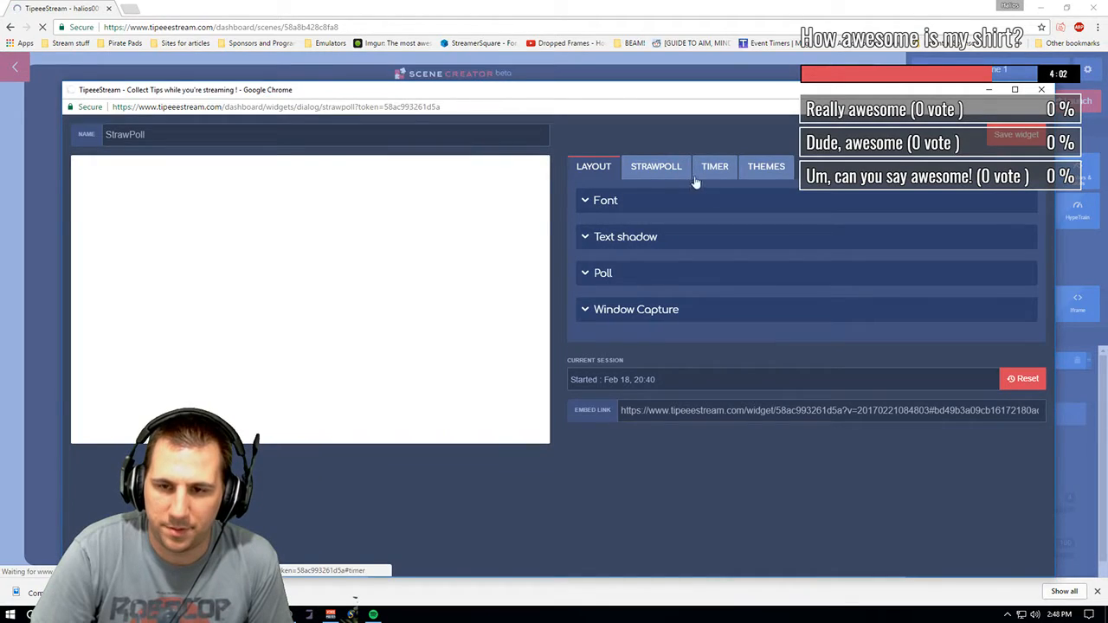
{"action": "left_click", "coordinate": [679, 171]}
{"action": "left_click", "coordinate": [585, 169]}
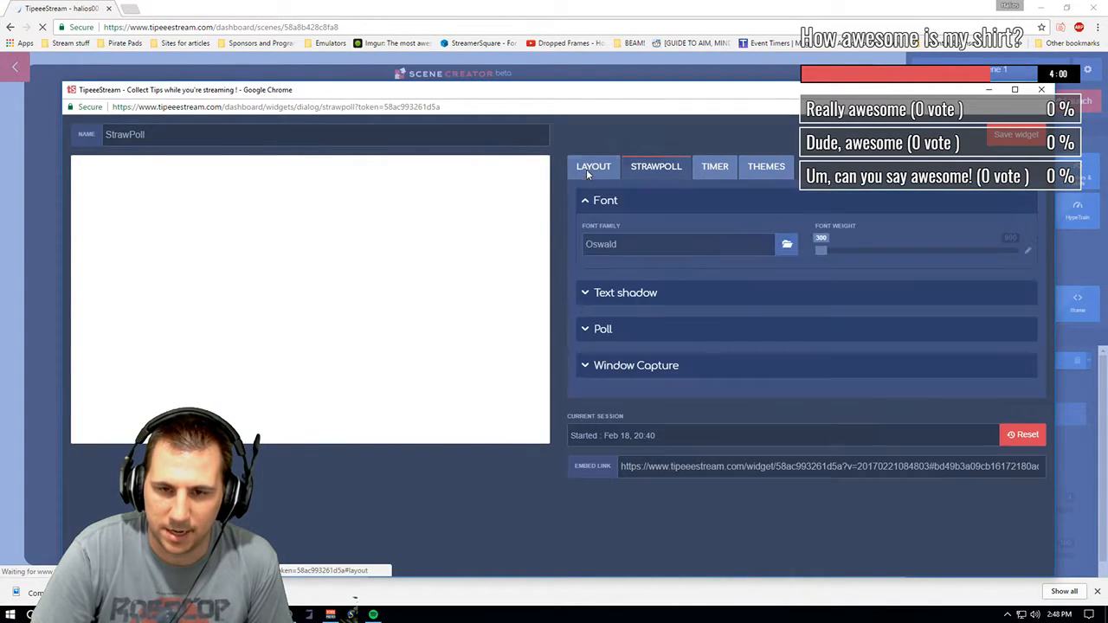
{"action": "left_click", "coordinate": [617, 292]}
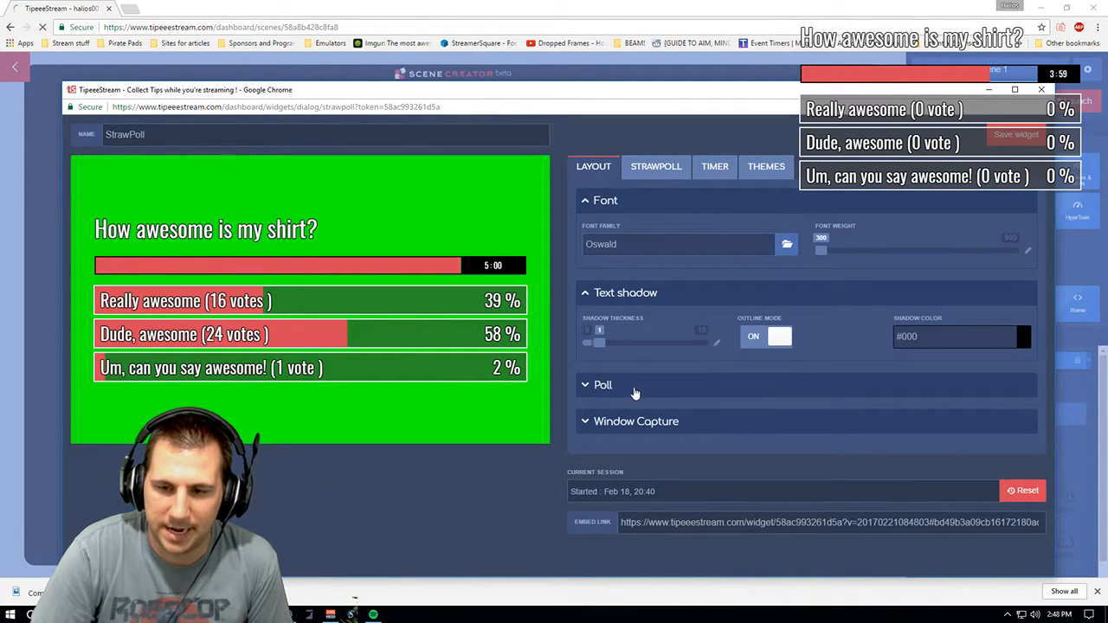
{"action": "left_click", "coordinate": [633, 389]}
{"action": "left_click", "coordinate": [664, 536]}
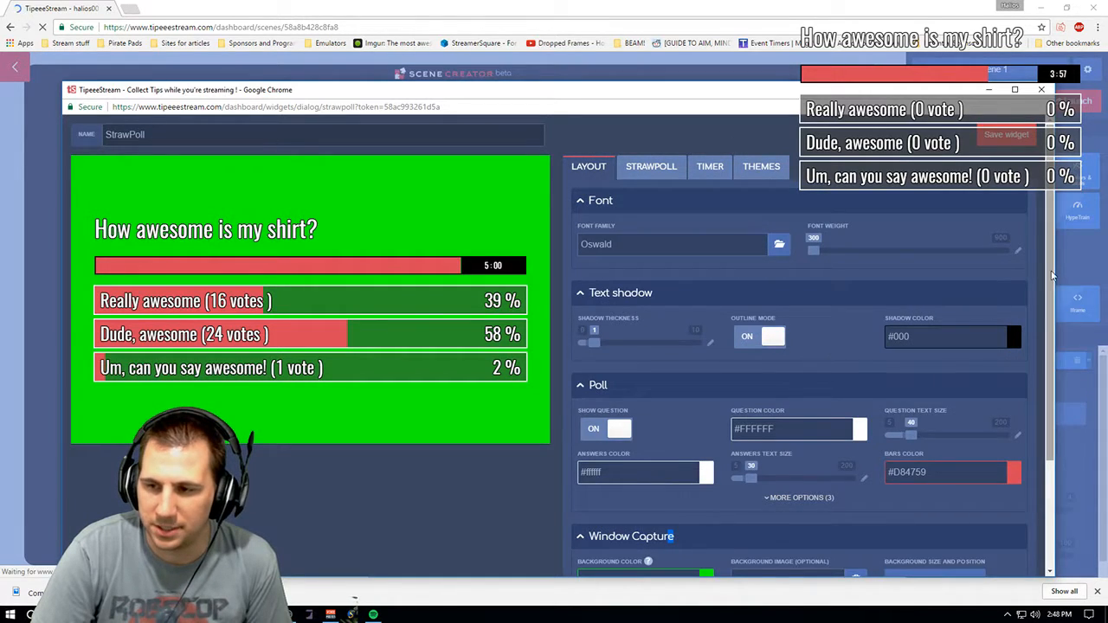
{"action": "left_click_drag", "start_coordinate": [1052, 275], "coordinate": [1042, 388]}
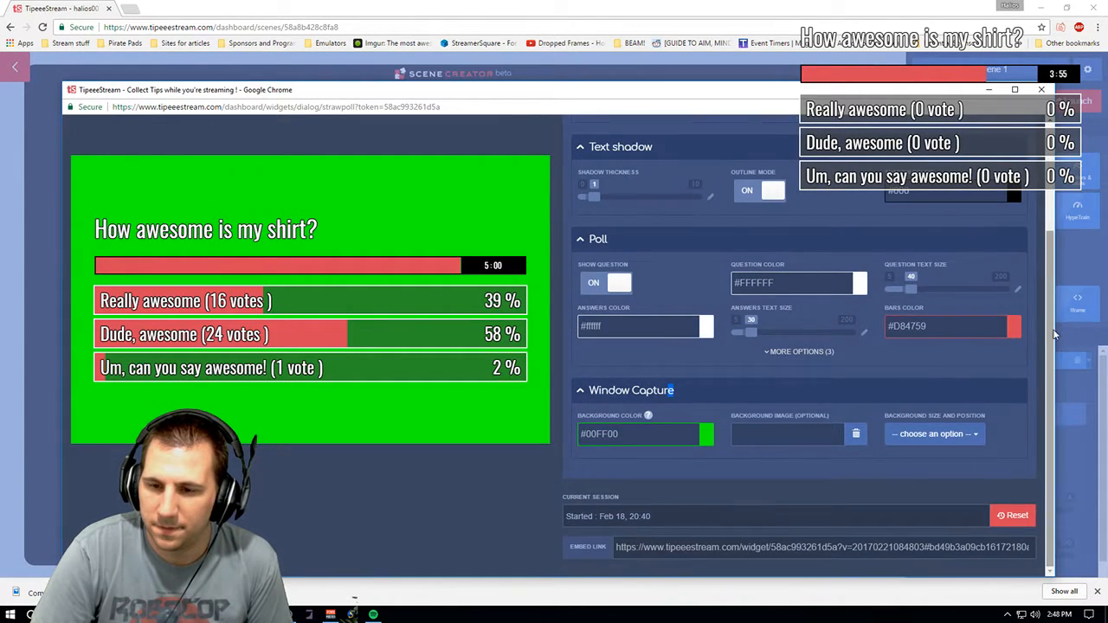
{"action": "scroll", "coordinate": [798, 277], "scroll_direction": "up", "scroll_amount": 3}
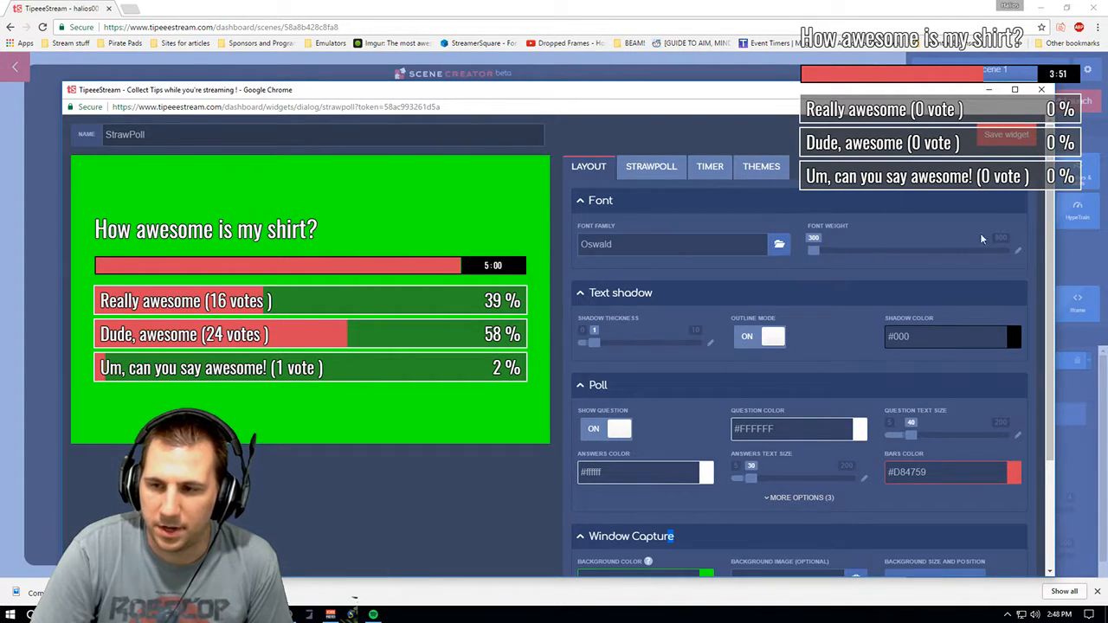
{"action": "left_click", "coordinate": [667, 167]}
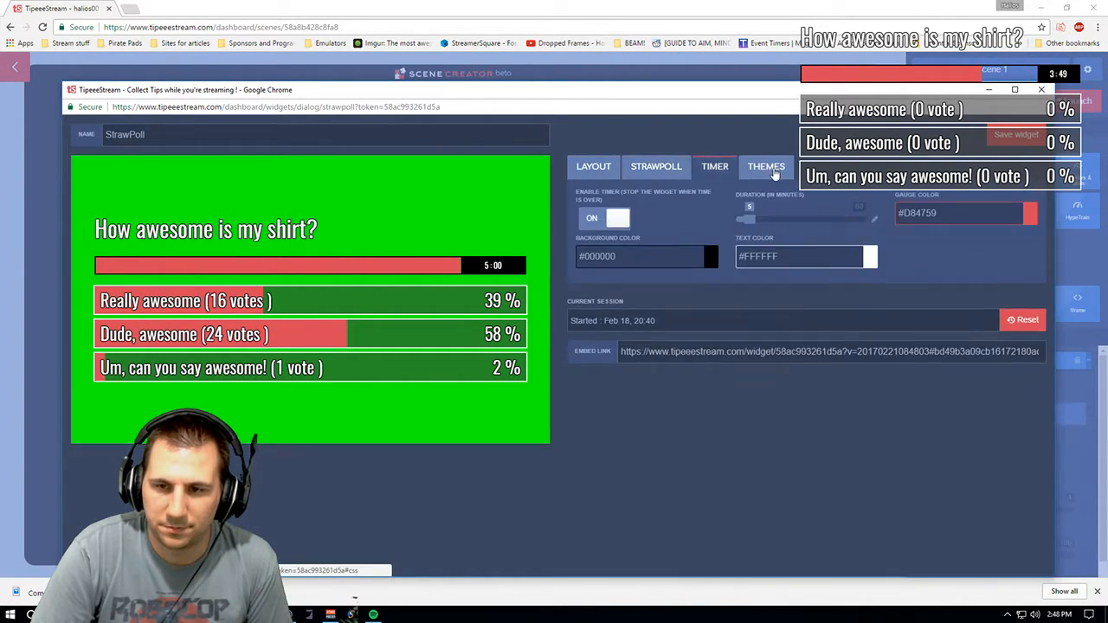
{"action": "left_click", "coordinate": [762, 166]}
- Close the widget settings and remove the StrawPoll widget from the scene
{"action": "left_click", "coordinate": [1041, 90]}
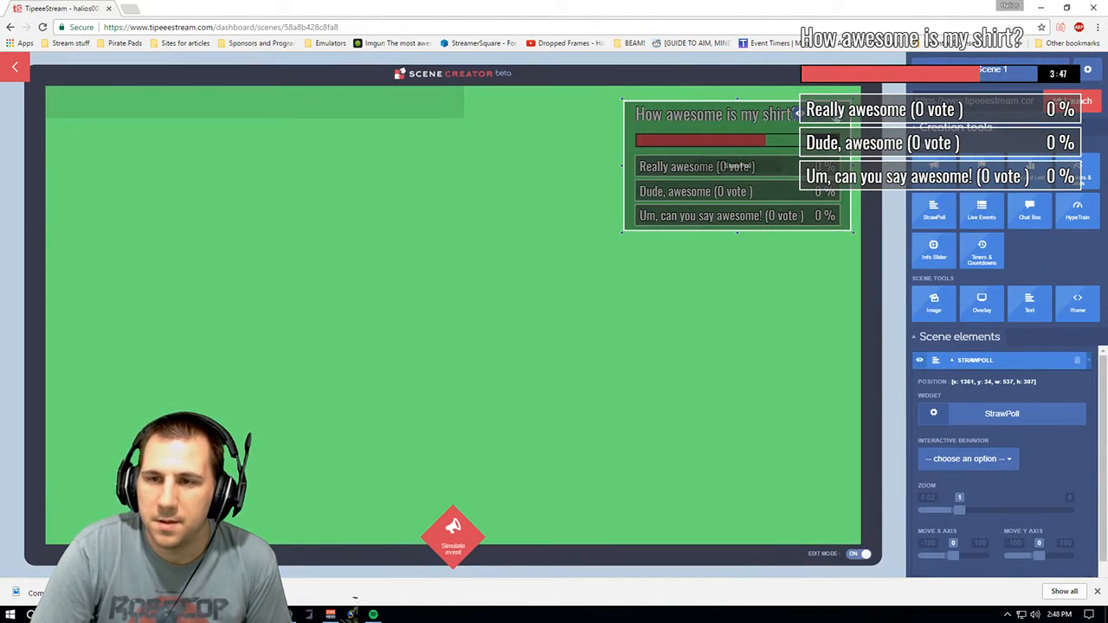
{"action": "key", "text": "Delete"}
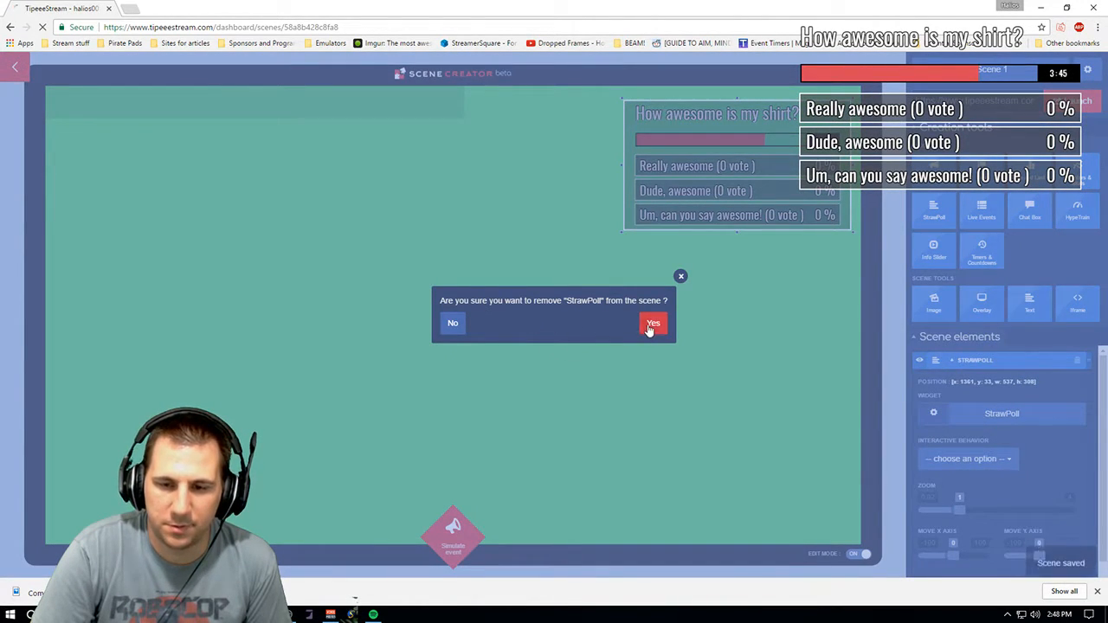
{"action": "left_click", "coordinate": [651, 325]}
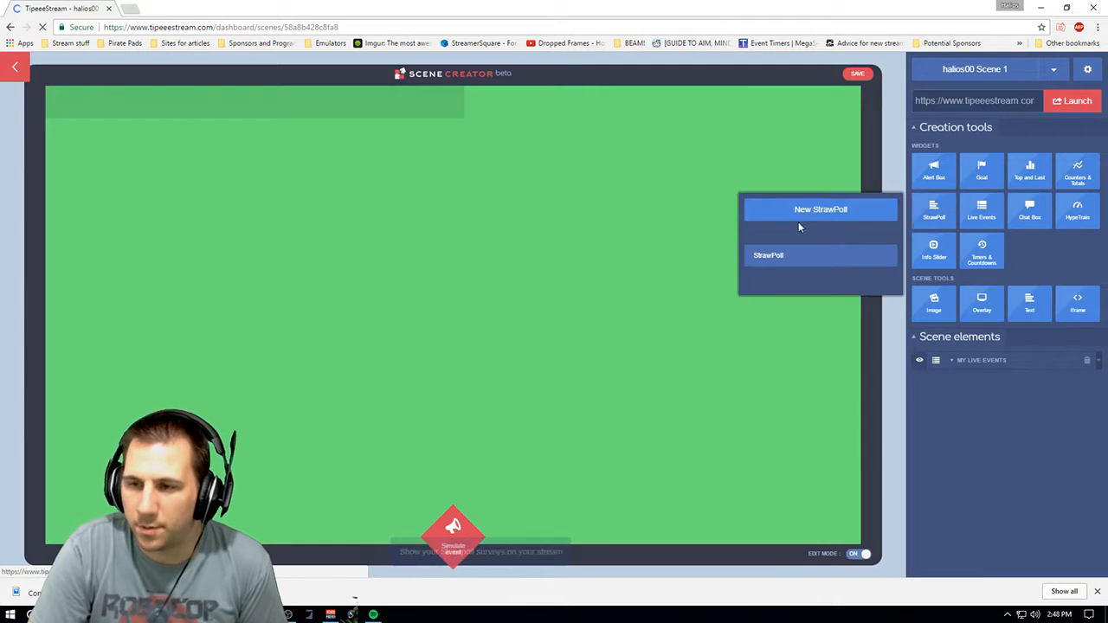
{"action": "mouse_move", "coordinate": [986, 219]}
{"action": "left_click", "coordinate": [833, 254]}
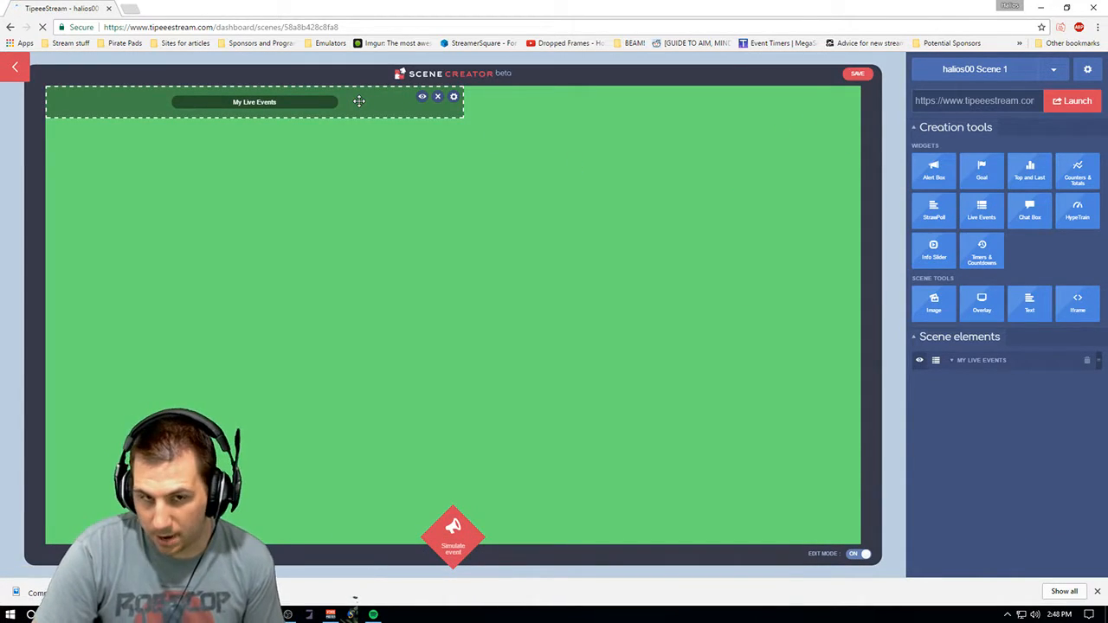
{"action": "left_click", "coordinate": [982, 211]}
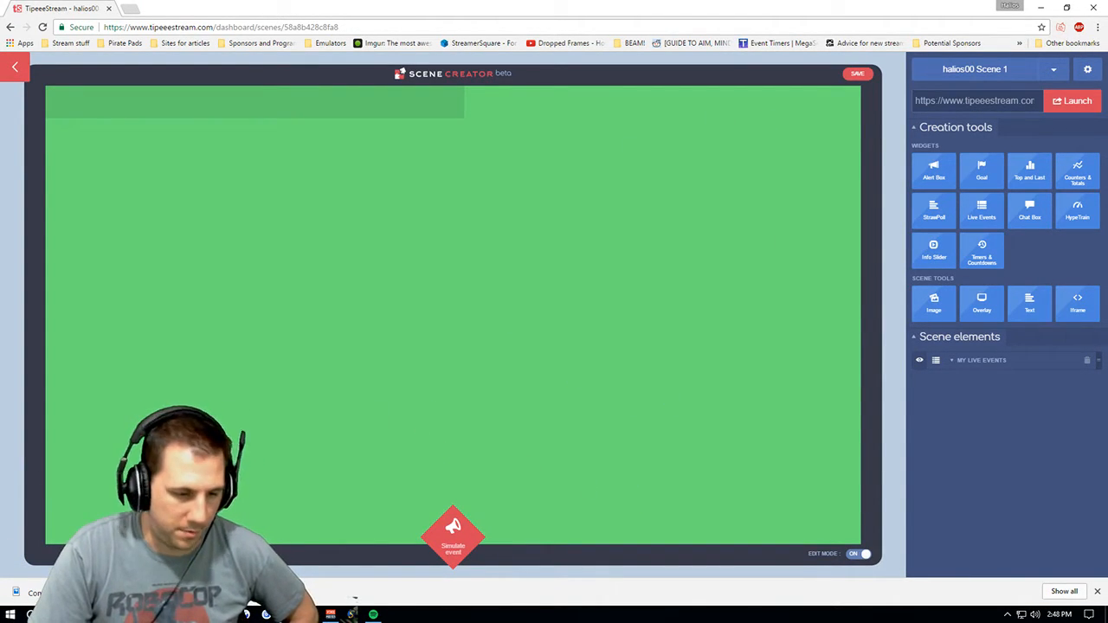
{"action": "left_click", "coordinate": [1095, 592]}
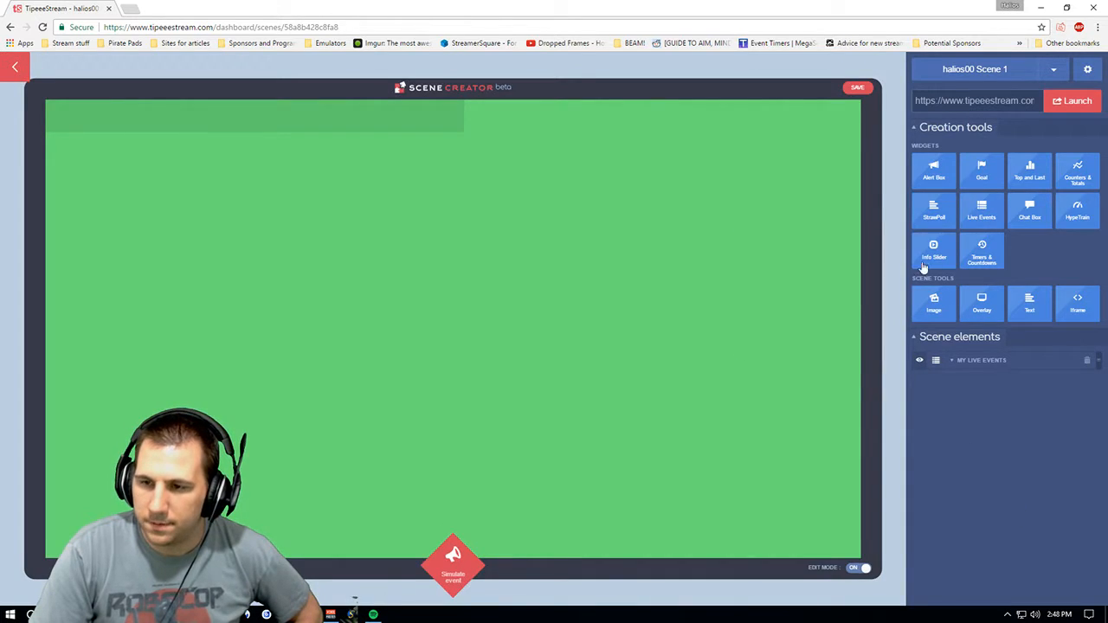
- Add another My Live Events widget to the scene and delete it again
{"action": "mouse_move", "coordinate": [939, 212]}
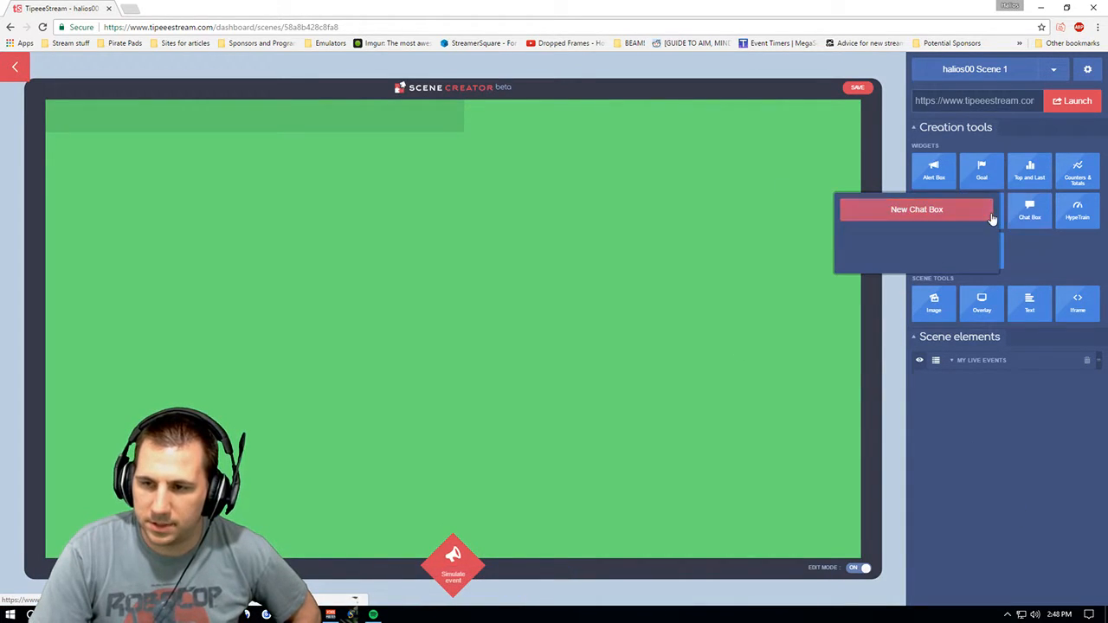
{"action": "mouse_move", "coordinate": [1000, 210]}
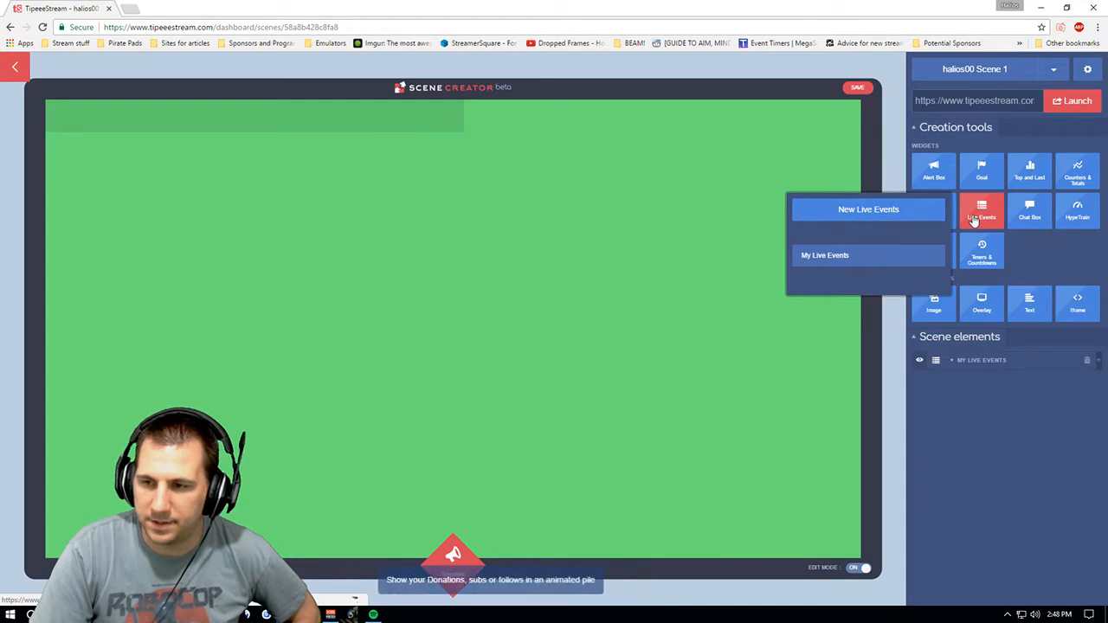
{"action": "mouse_move", "coordinate": [981, 251]}
{"action": "left_click", "coordinate": [907, 253]}
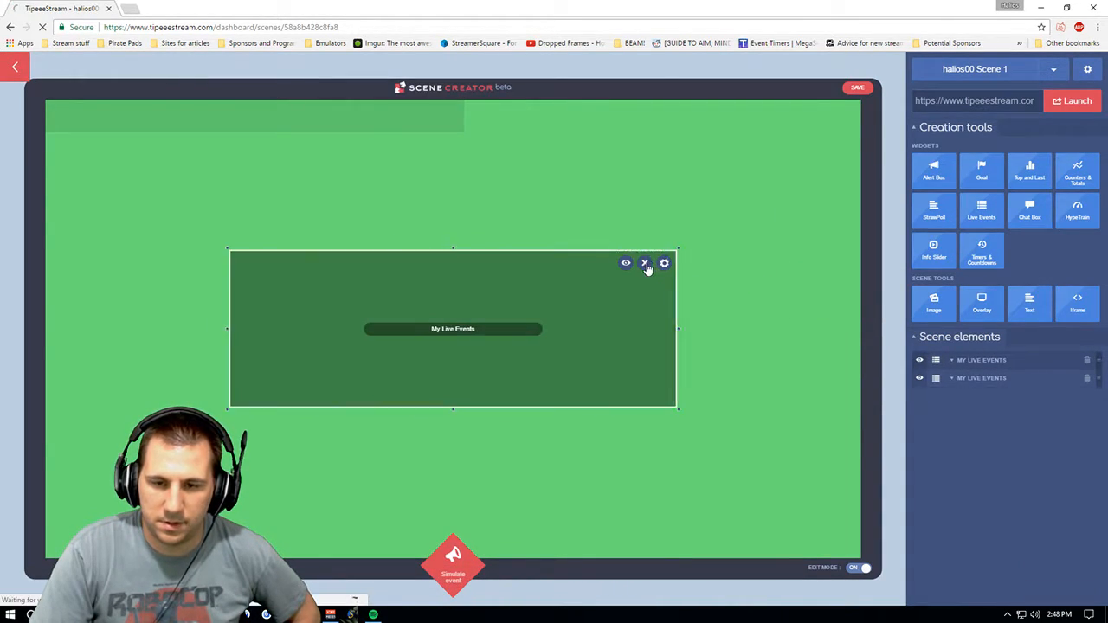
{"action": "left_click", "coordinate": [649, 267]}
{"action": "left_click", "coordinate": [665, 337]}
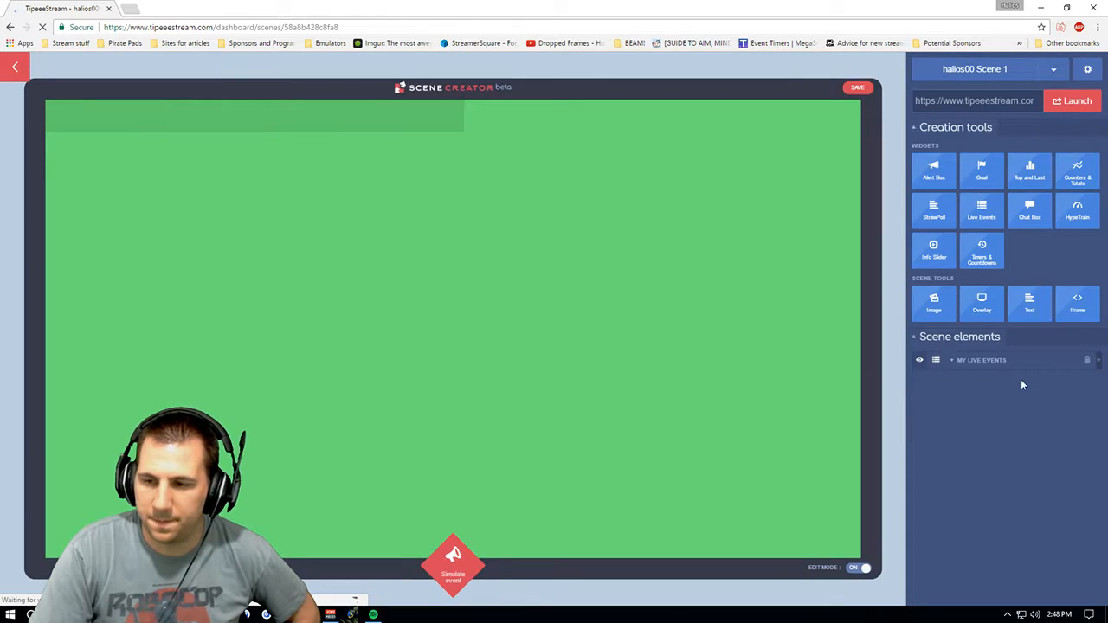
- Expand the My Live Events scene element and review its events, duration and animation settings
{"action": "left_click", "coordinate": [958, 362]}
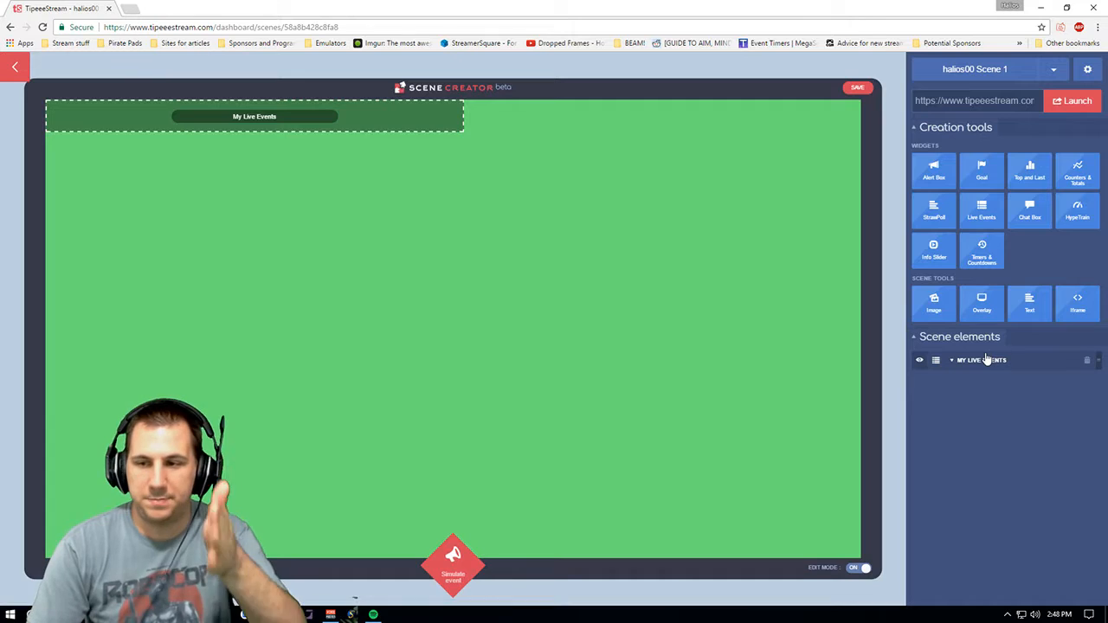
{"action": "left_click", "coordinate": [951, 362]}
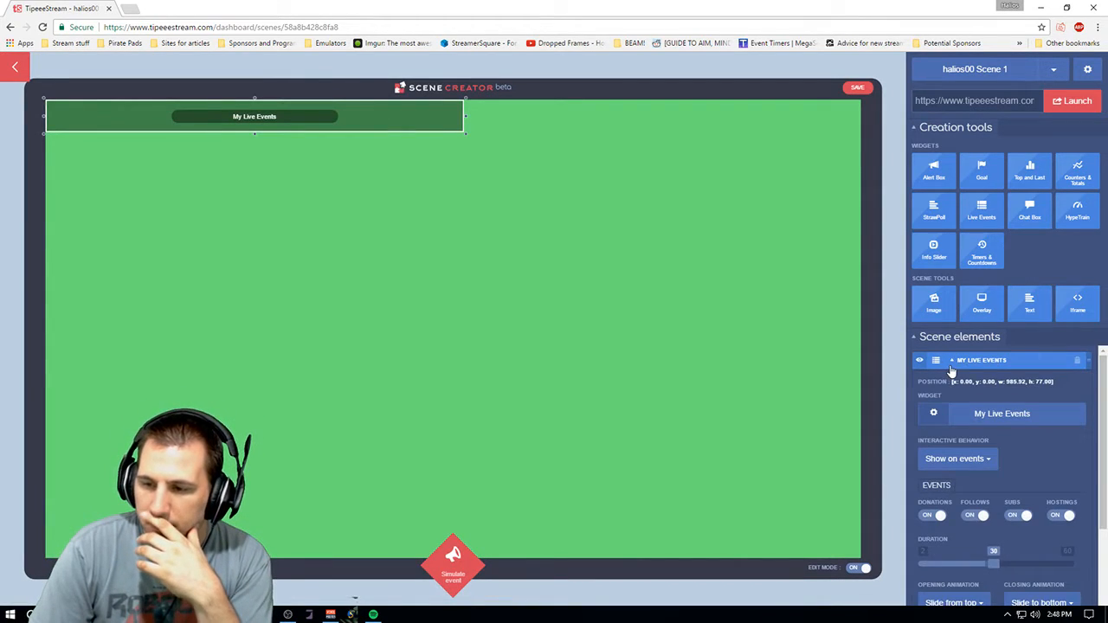
{"action": "scroll", "coordinate": [1098, 450], "scroll_direction": "down", "scroll_amount": 3}
{"action": "left_click_drag", "start_coordinate": [1102, 534], "coordinate": [1103, 359]}
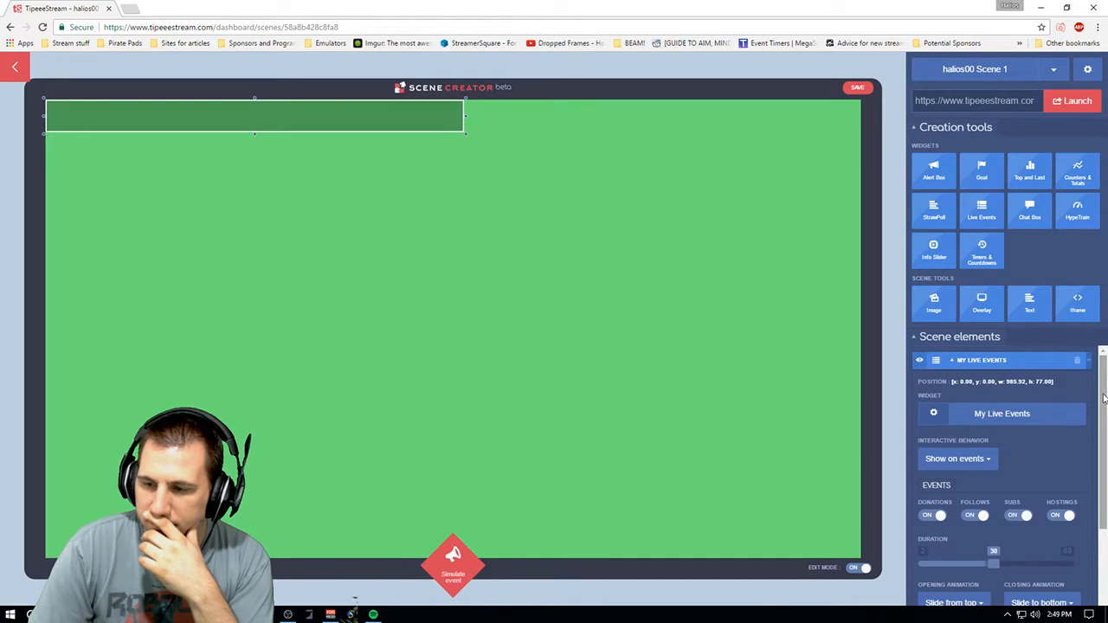
{"action": "scroll", "coordinate": [1104, 397], "scroll_direction": "down", "scroll_amount": 3}
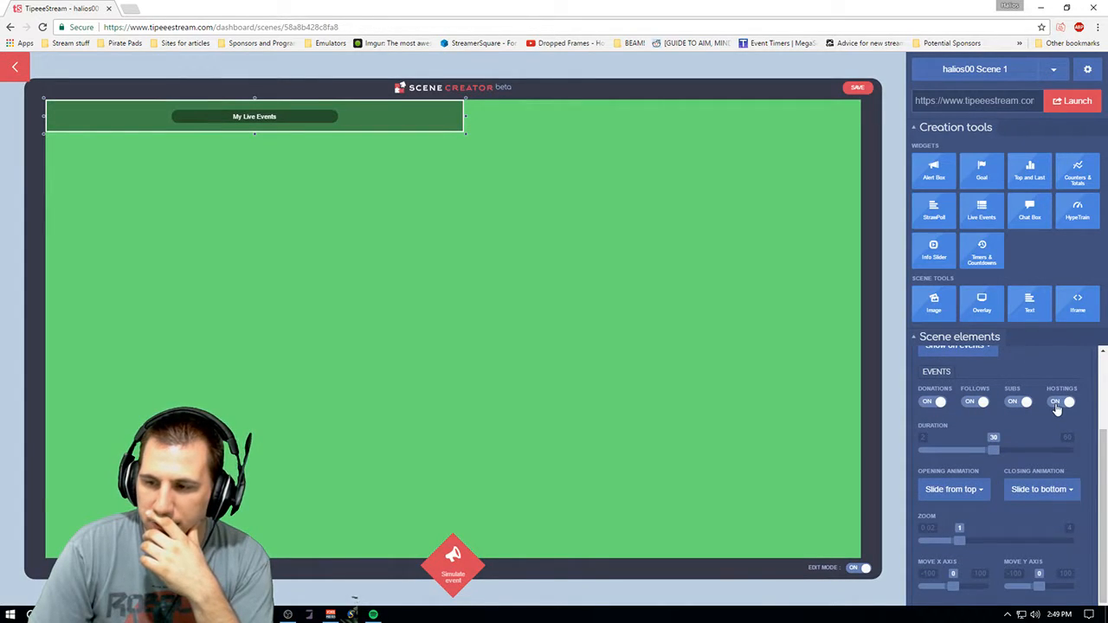
{"action": "scroll", "coordinate": [999, 372], "scroll_direction": "up", "scroll_amount": 3}
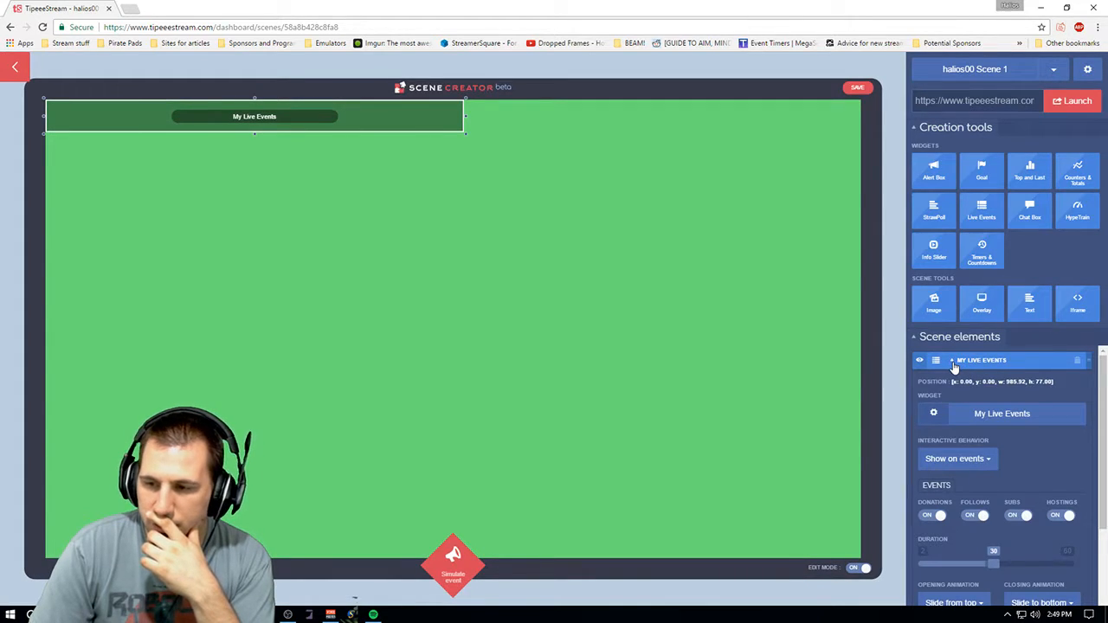
{"action": "left_click", "coordinate": [953, 367]}
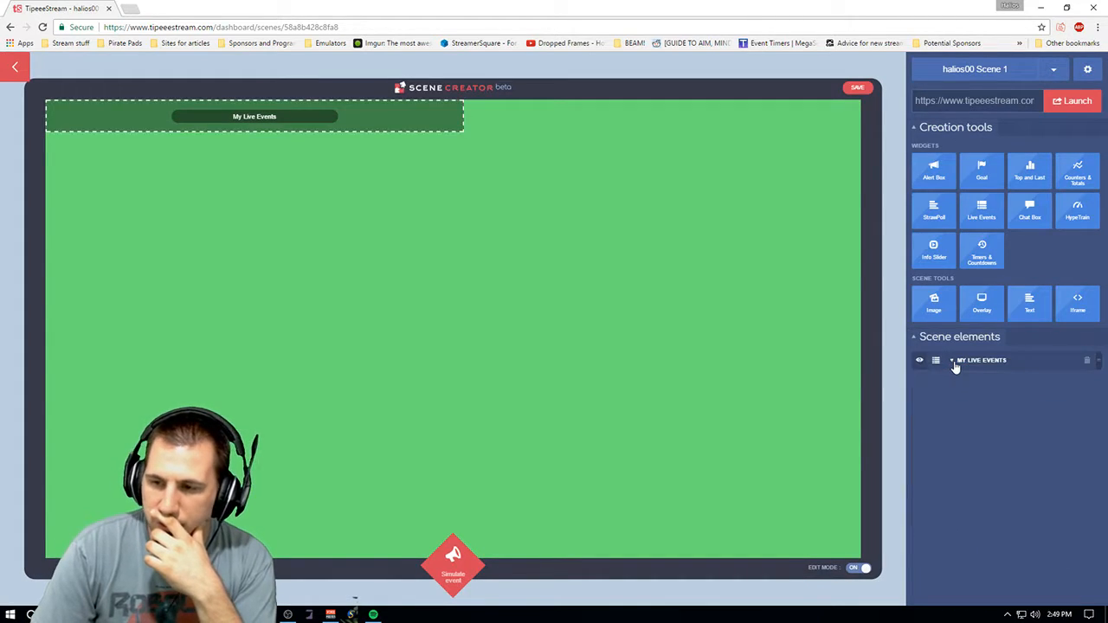
{"action": "left_click", "coordinate": [982, 305]}
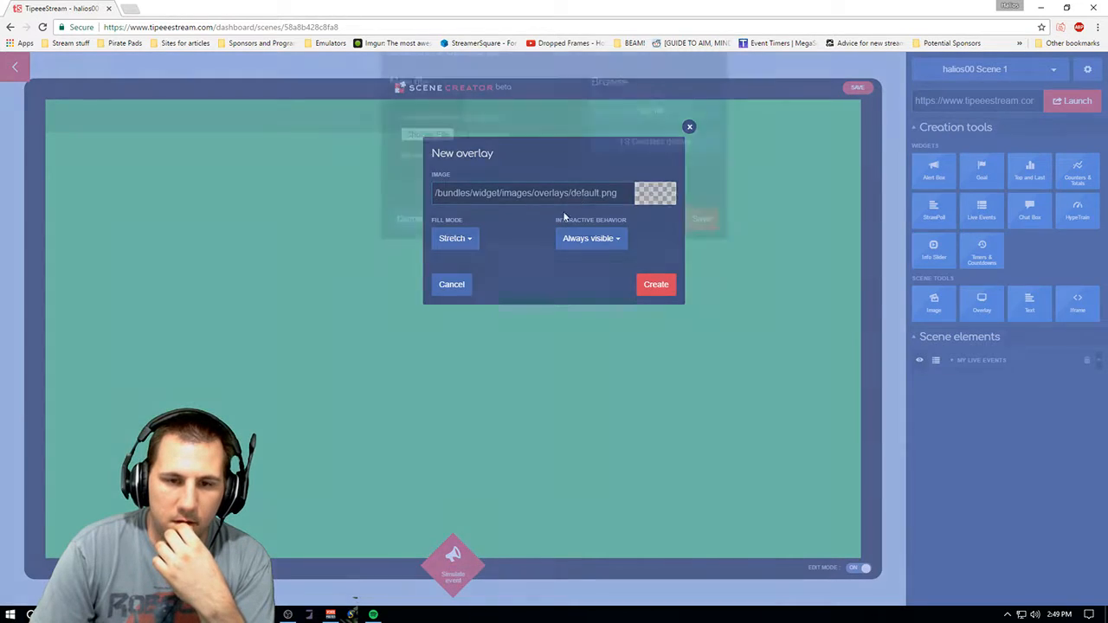
{"action": "left_click", "coordinate": [576, 198]}
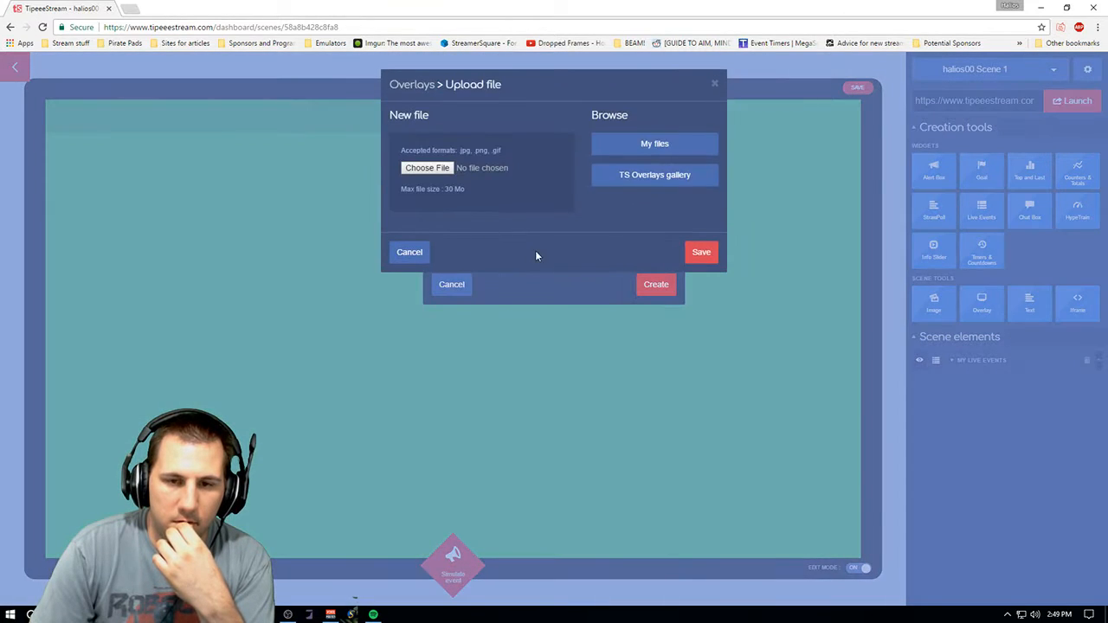
{"action": "left_click", "coordinate": [715, 85]}
{"action": "left_click", "coordinate": [687, 128]}
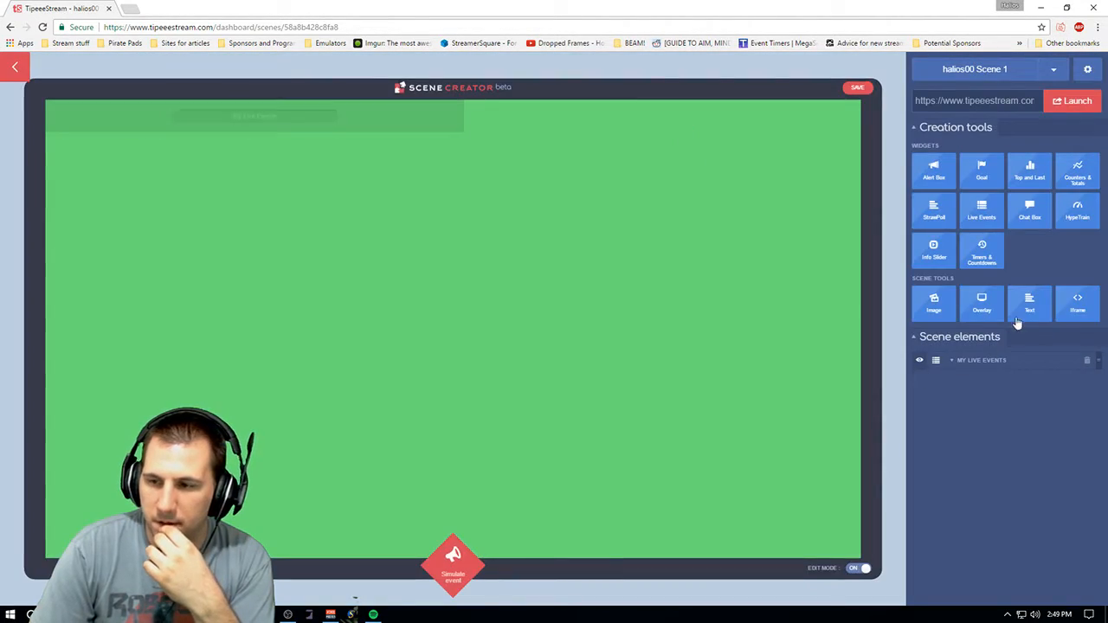
- Leave the scene creator and open the My Live Events widget editor from the dashboard
{"action": "left_click", "coordinate": [16, 66]}
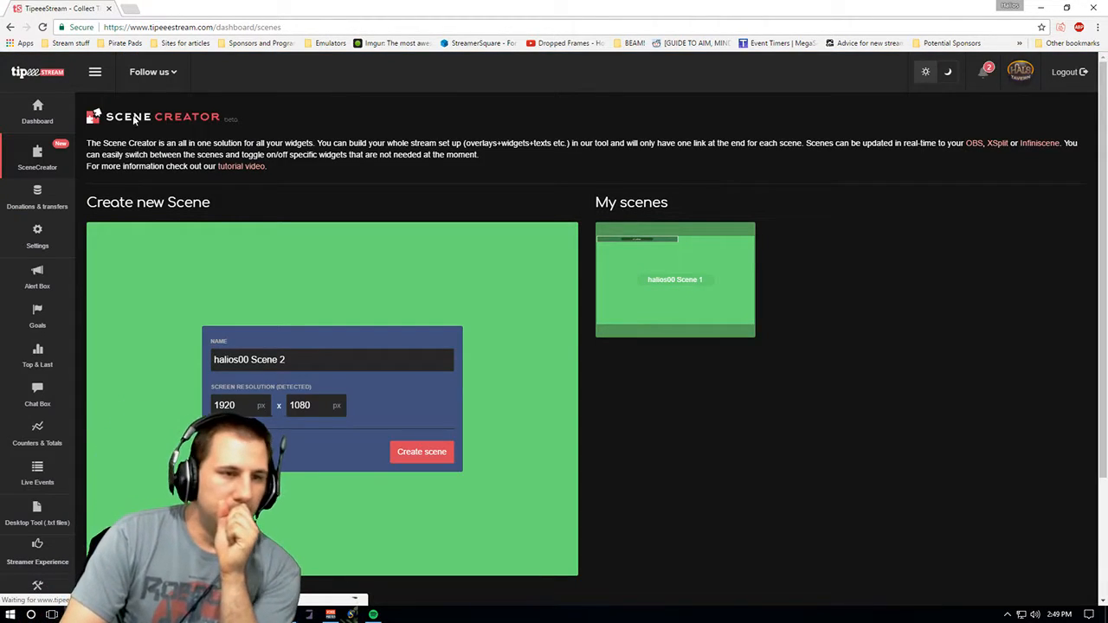
{"action": "left_click", "coordinate": [10, 126]}
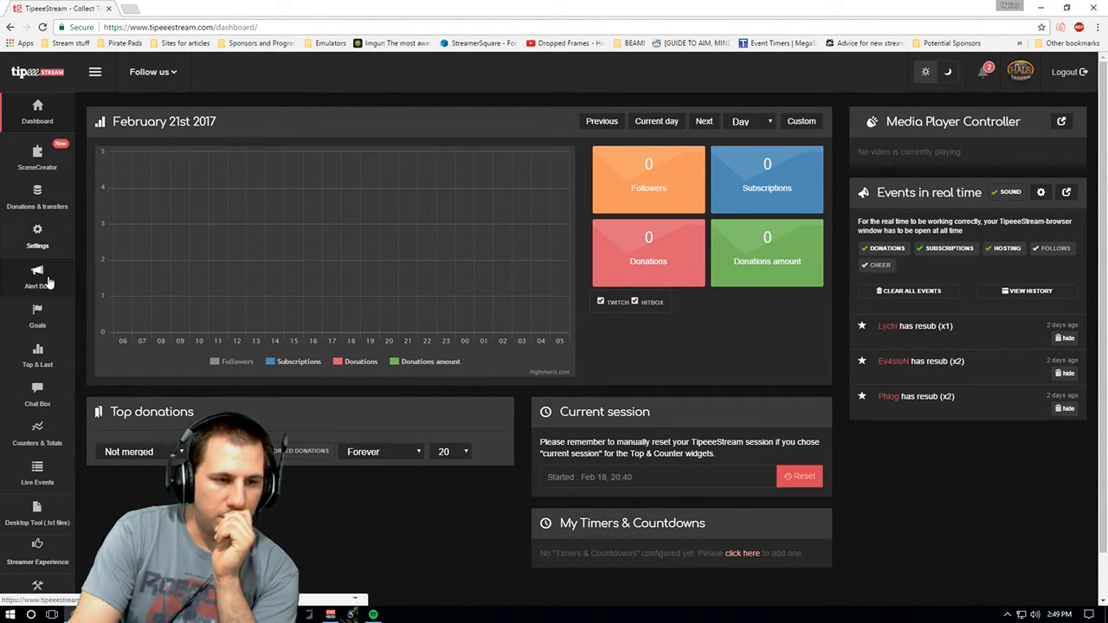
{"action": "mouse_move", "coordinate": [37, 394]}
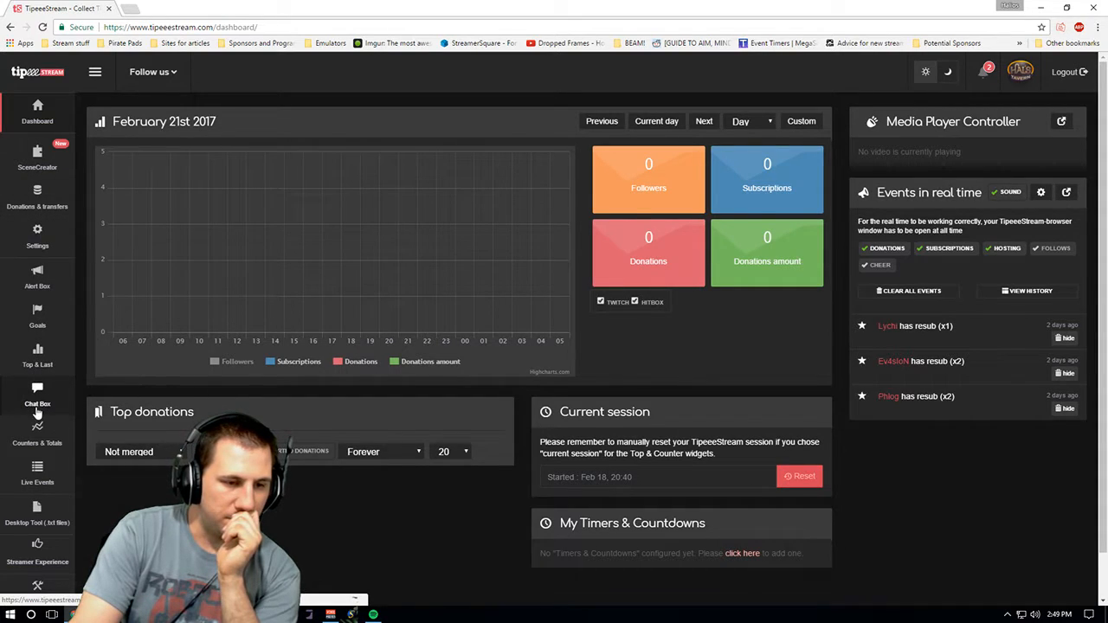
{"action": "mouse_move", "coordinate": [47, 483]}
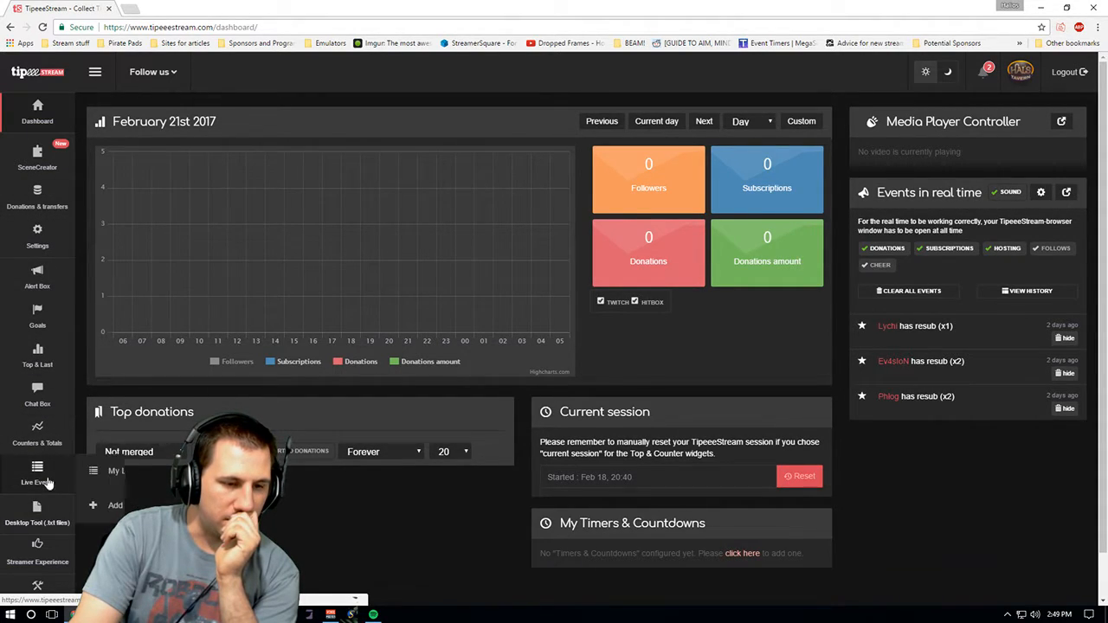
{"action": "mouse_move", "coordinate": [135, 471]}
{"action": "left_mouse_down"}
{"action": "mouse_move", "coordinate": [148, 500]}
{"action": "mouse_move", "coordinate": [147, 471]}
{"action": "left_mouse_up"}
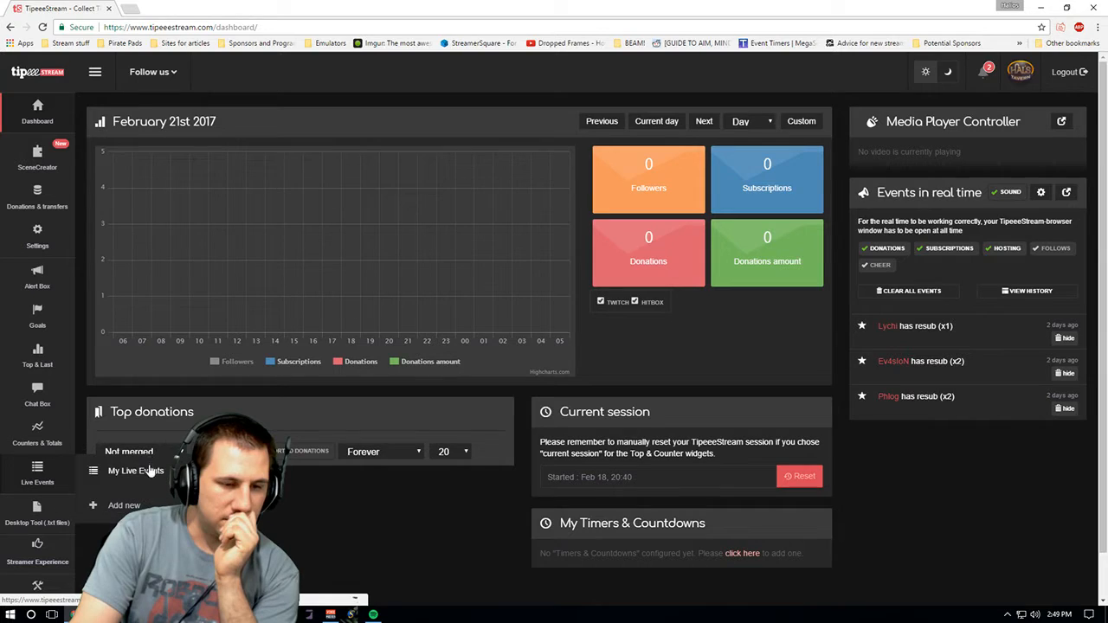
{"action": "left_click", "coordinate": [148, 472]}
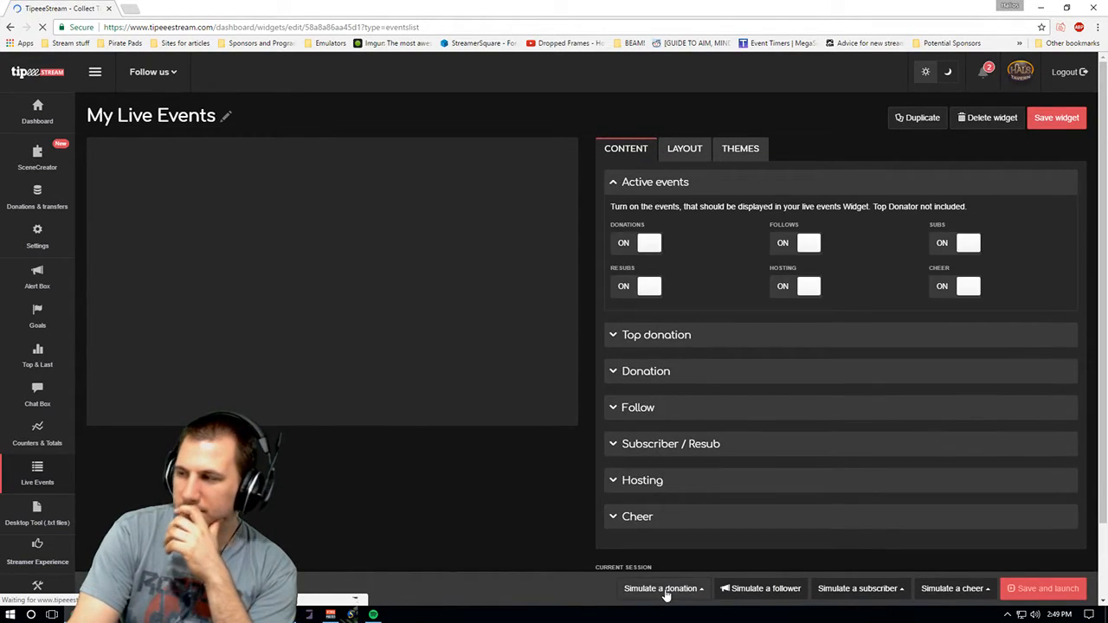
- Simulate a follower, stop the preview animation and browse the Layout and Themes tabs
{"action": "left_click", "coordinate": [760, 590]}
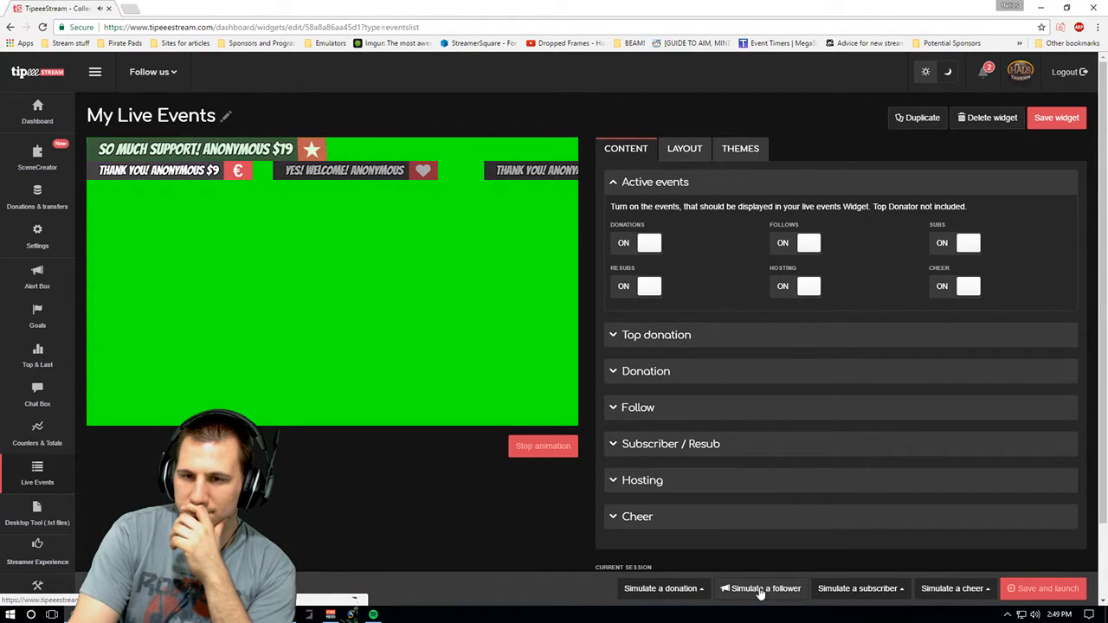
{"action": "left_click", "coordinate": [684, 149]}
{"action": "left_click", "coordinate": [733, 156]}
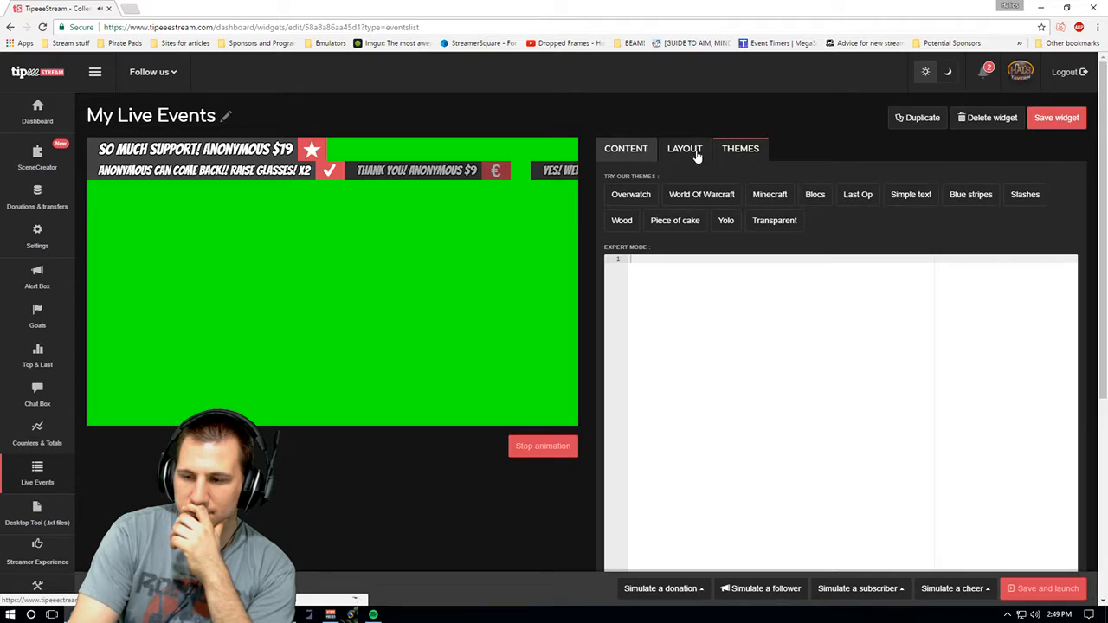
{"action": "left_click", "coordinate": [554, 447]}
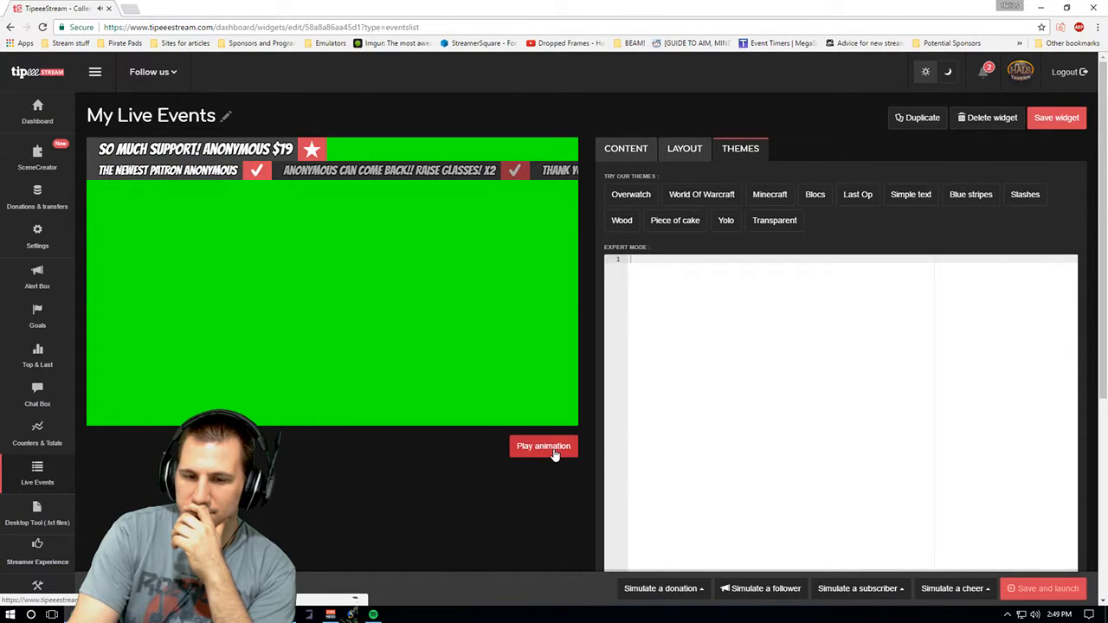
{"action": "left_click", "coordinate": [625, 149]}
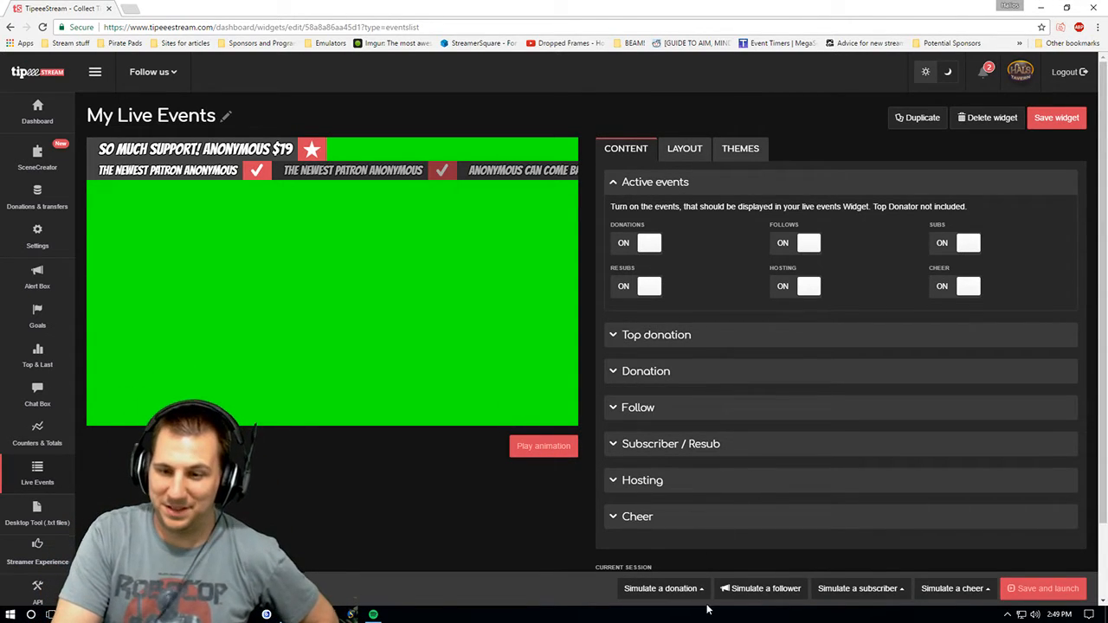
- Simulate a 1.00 donation to preview the live events widget
{"action": "left_click", "coordinate": [666, 588]}
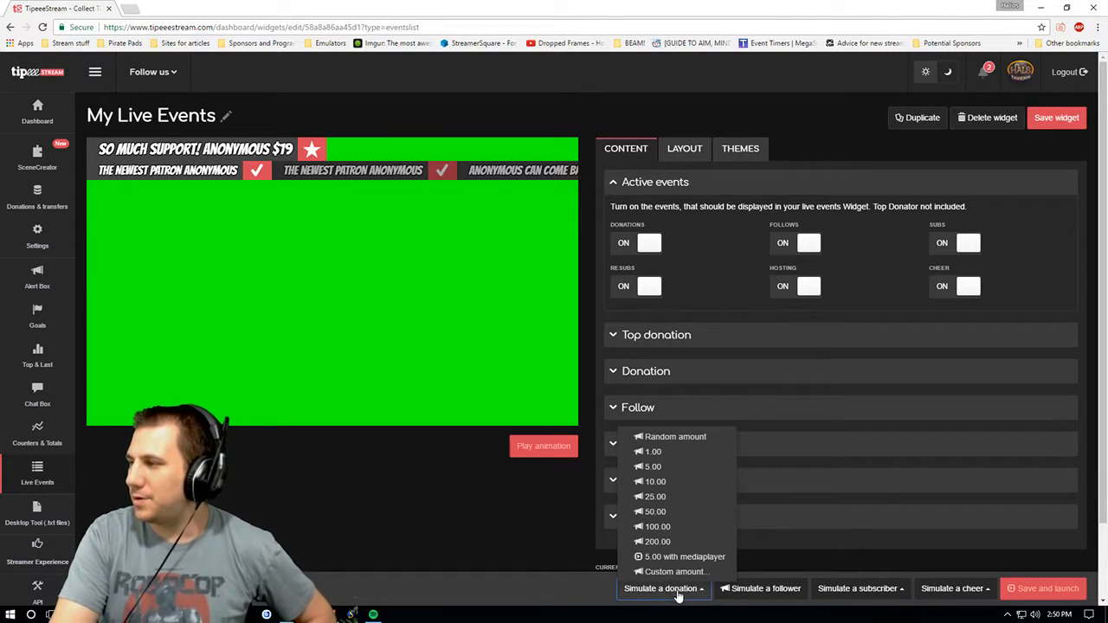
{"action": "left_click", "coordinate": [651, 452]}
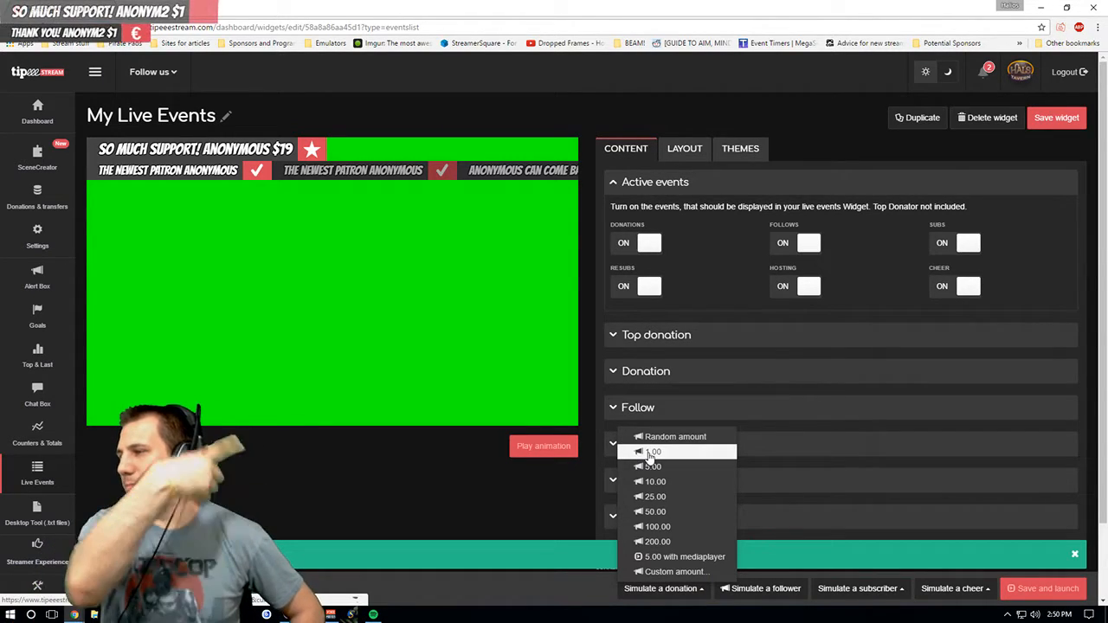
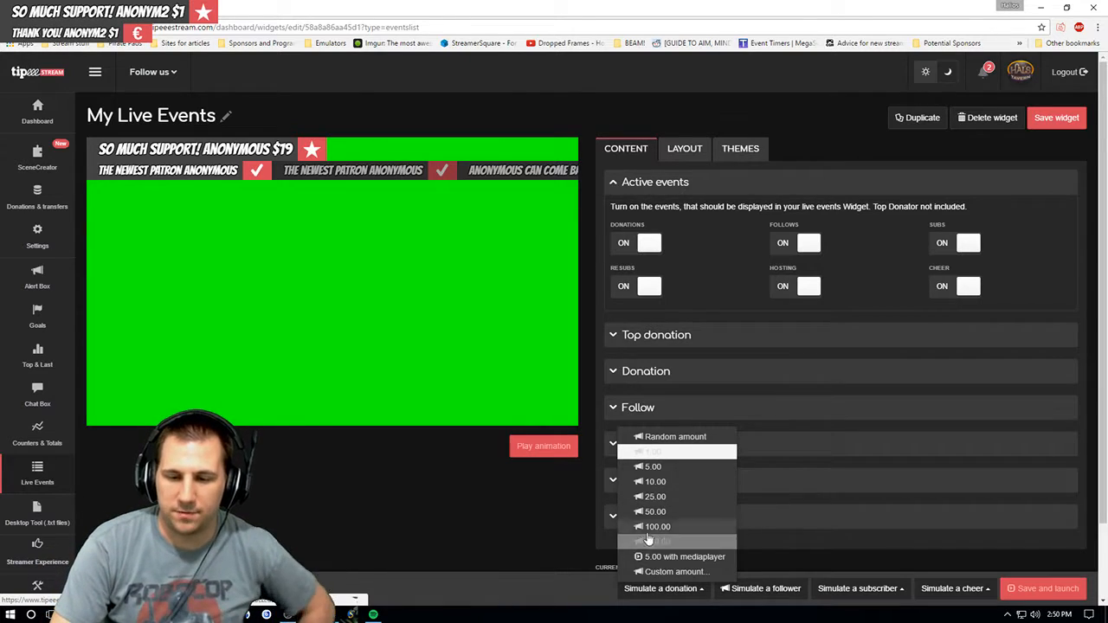
- Simulate a 100.00 donation in the live events preview and switch to the Layout tab
{"action": "left_click", "coordinate": [659, 527]}
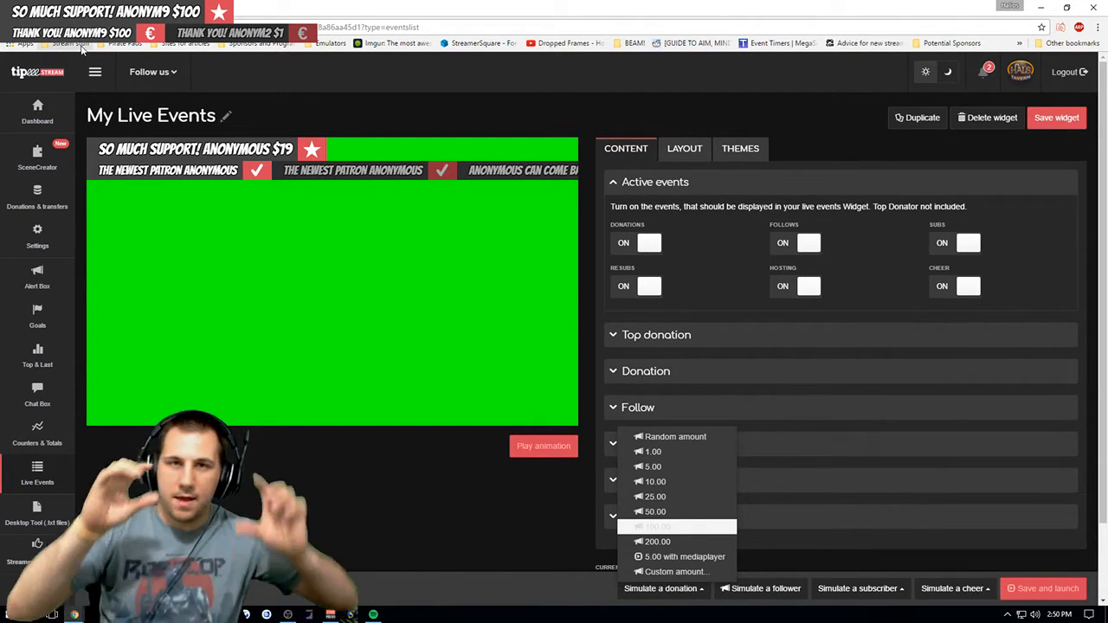
{"action": "left_click", "coordinate": [673, 164]}
{"action": "left_click", "coordinate": [670, 152]}
{"action": "left_click", "coordinate": [630, 154]}
{"action": "left_click", "coordinate": [685, 159]}
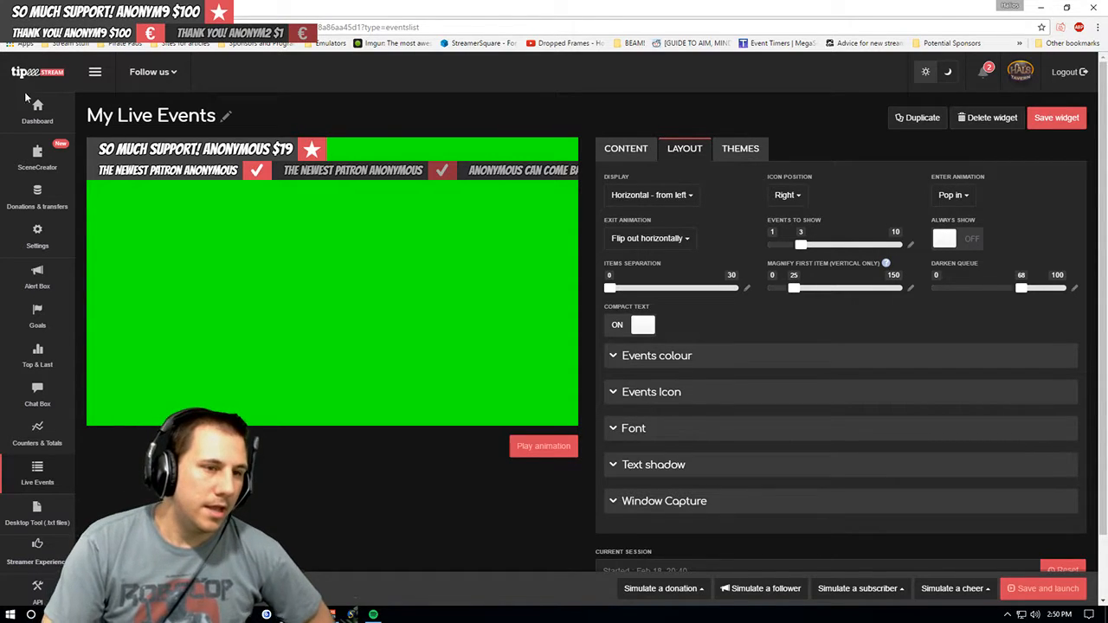
- Return to the Scene Creator, open Scene 1 and start a new Live Events widget
{"action": "left_click", "coordinate": [49, 160]}
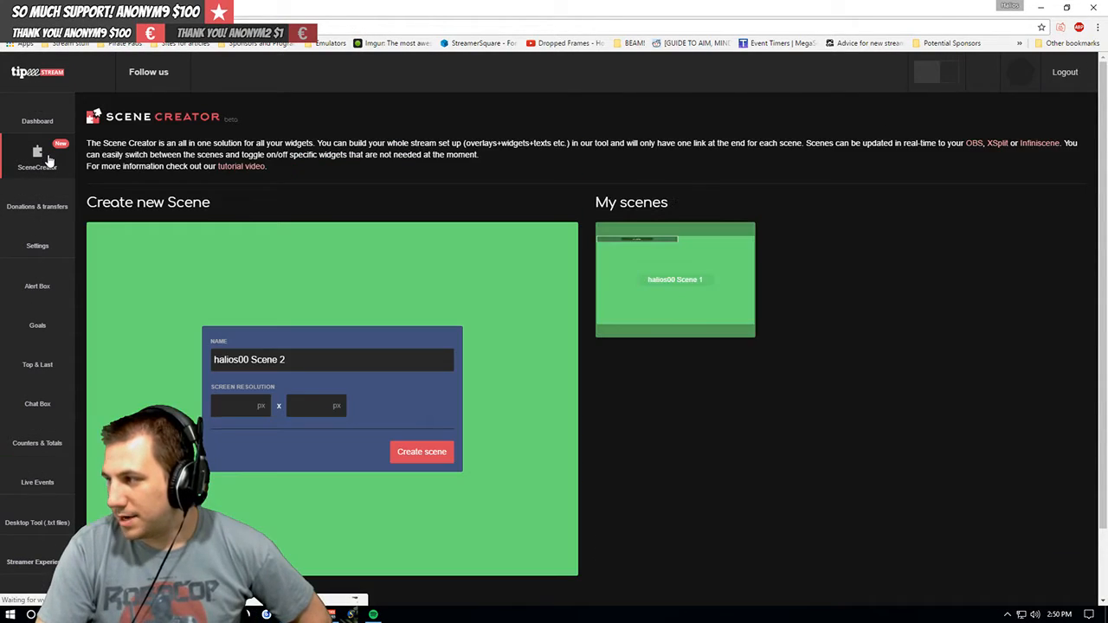
{"action": "left_click", "coordinate": [677, 294]}
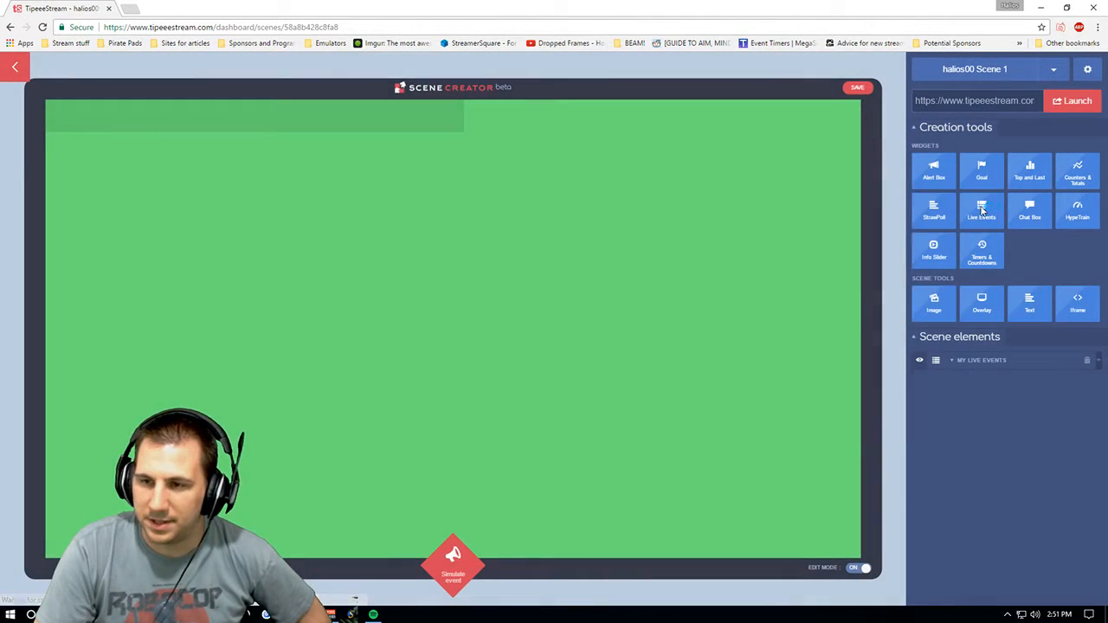
{"action": "left_click", "coordinate": [986, 211]}
{"action": "left_click", "coordinate": [868, 210]}
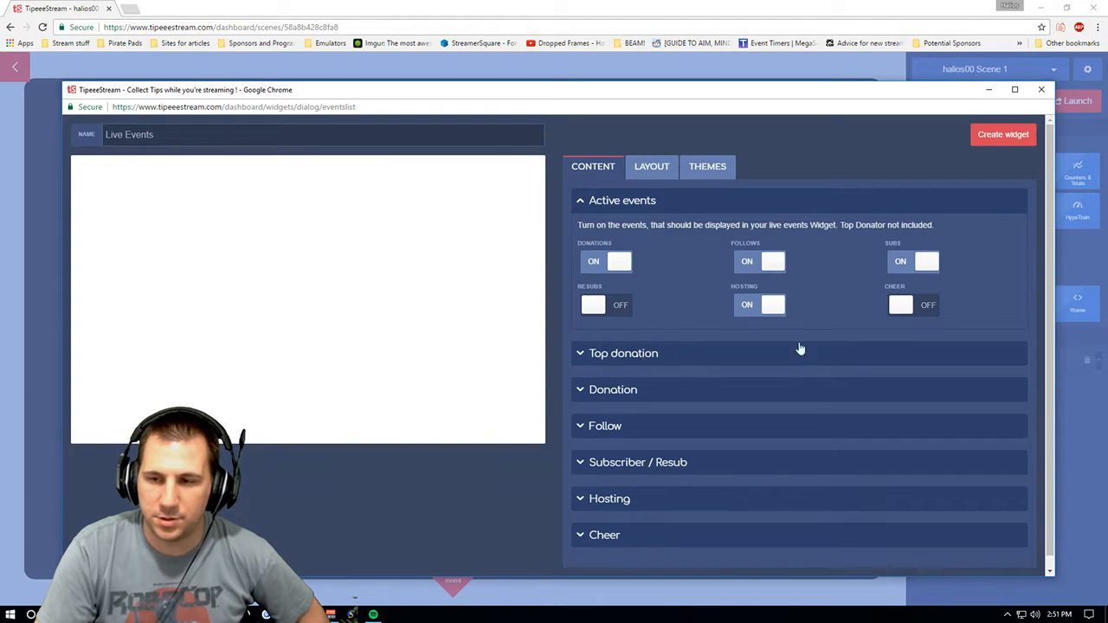
- Activate the top donation entry in the new Live Events widget's content settings
{"action": "scroll", "coordinate": [658, 303], "scroll_direction": "down", "scroll_amount": 1}
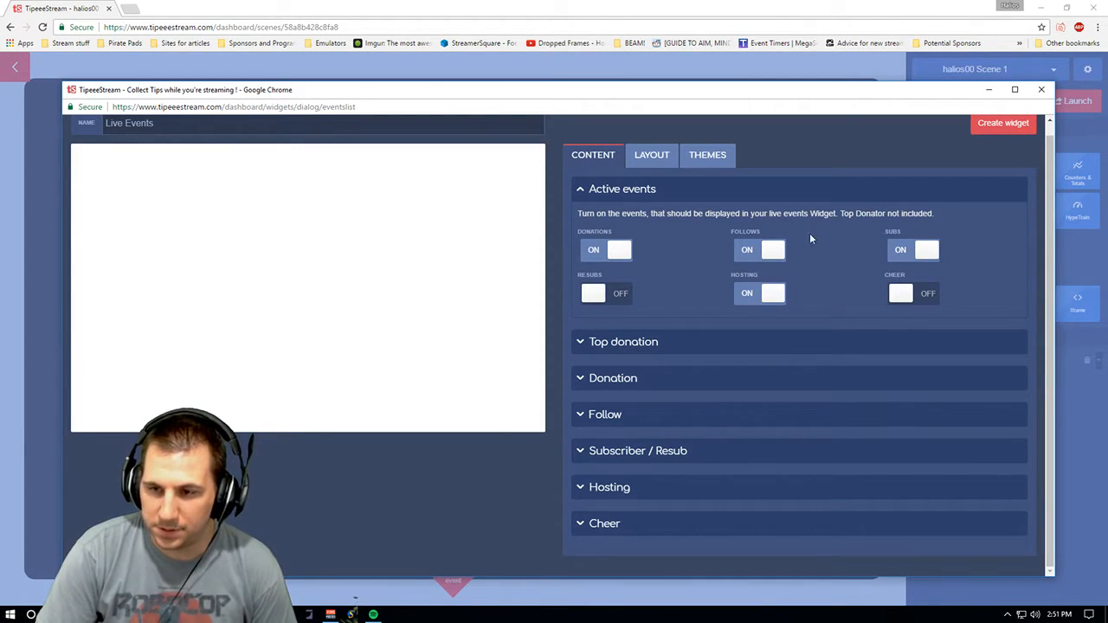
{"action": "left_click", "coordinate": [593, 295]}
{"action": "left_click", "coordinate": [605, 295]}
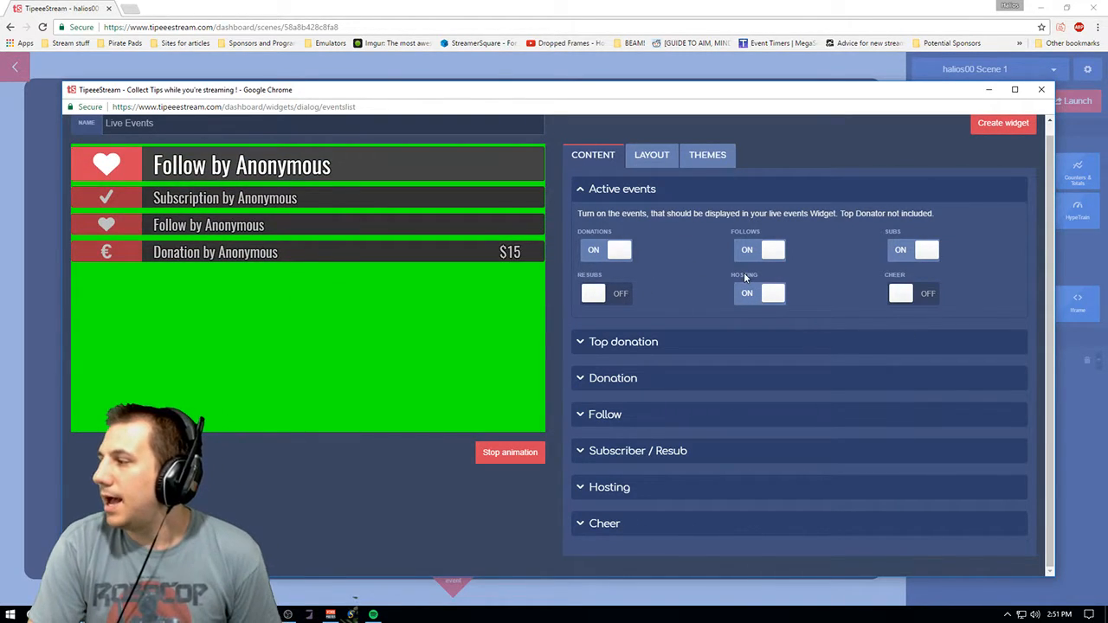
{"action": "left_click", "coordinate": [645, 347]}
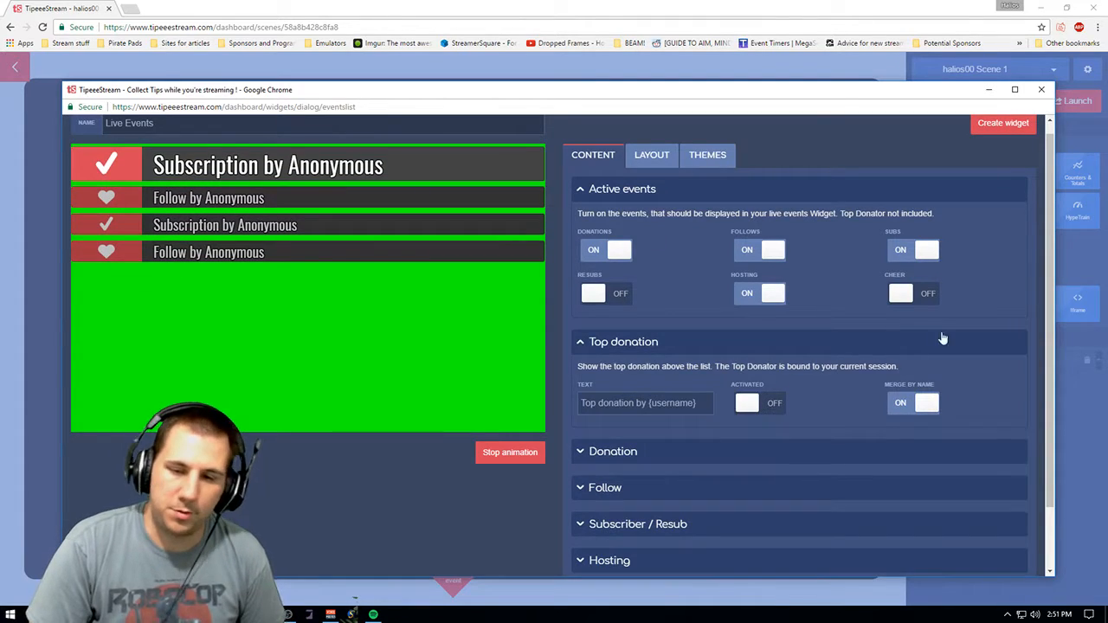
{"action": "scroll", "coordinate": [1049, 264], "scroll_direction": "down", "scroll_amount": 1}
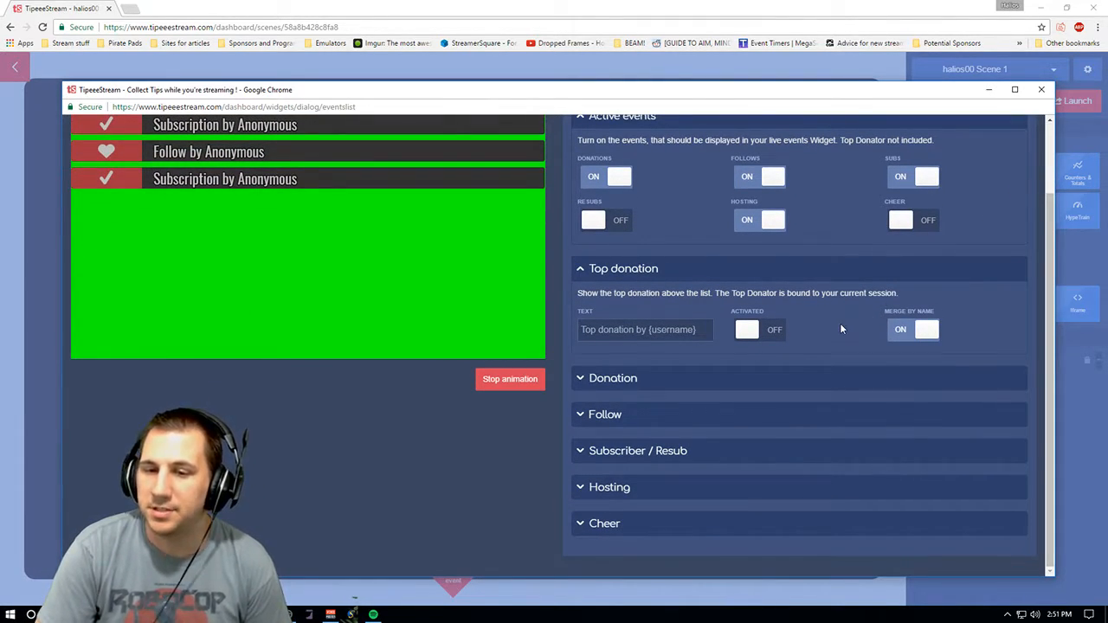
{"action": "left_click", "coordinate": [751, 337]}
{"action": "scroll", "coordinate": [459, 260], "scroll_direction": "up", "scroll_amount": 1}
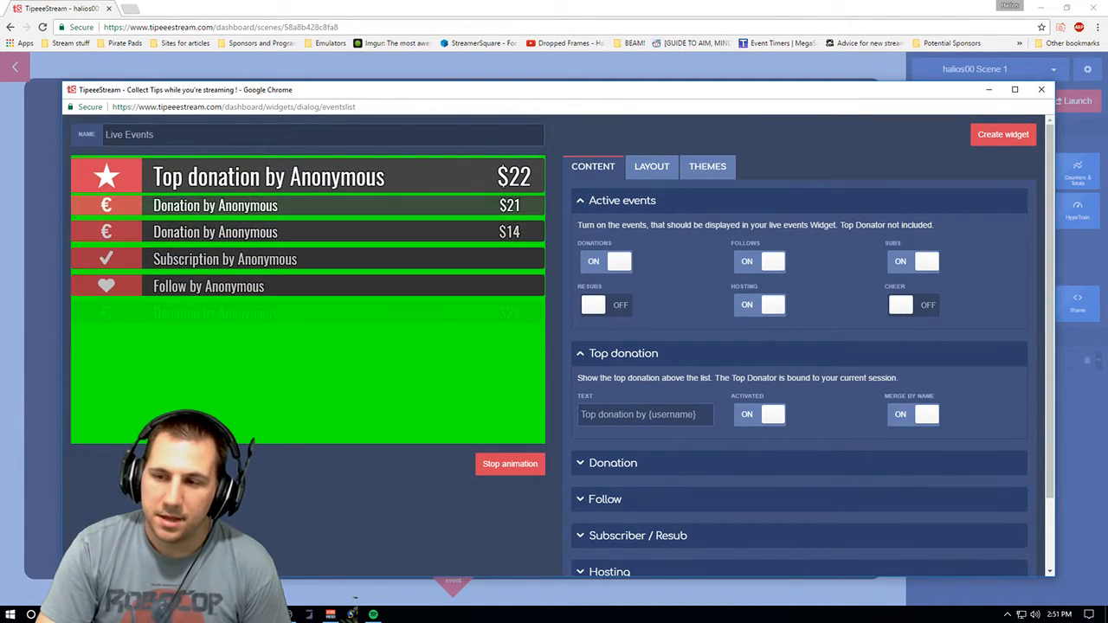
- Expand the Donation, Follow, Subscriber / Resub and Hosting sections to review their text and sound settings
{"action": "scroll", "coordinate": [1018, 427], "scroll_direction": "down", "scroll_amount": 1}
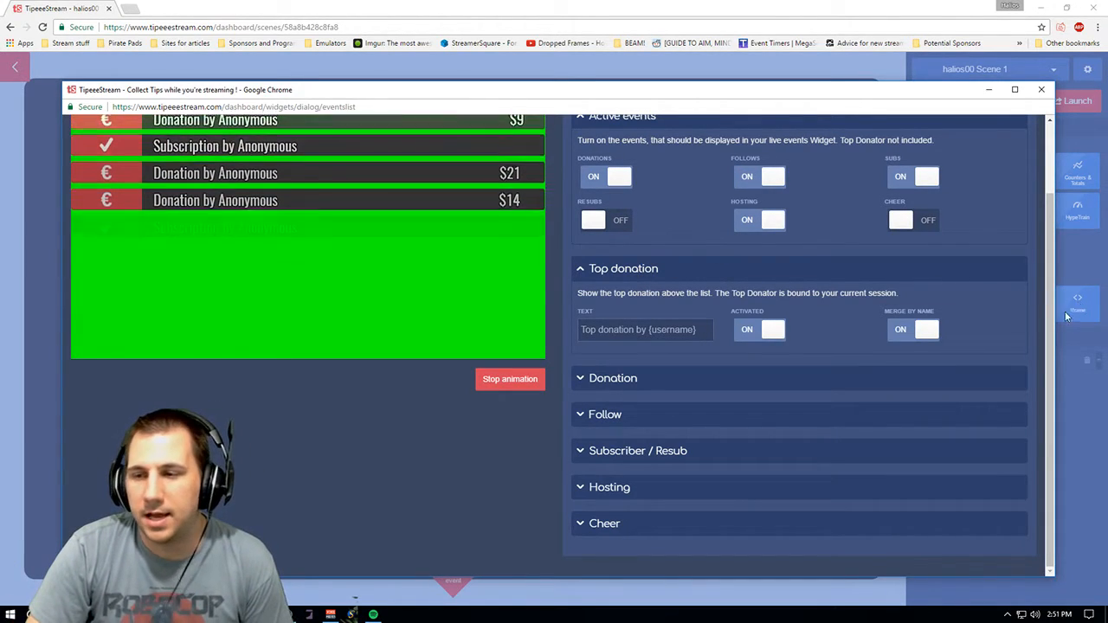
{"action": "scroll", "coordinate": [370, 199], "scroll_direction": "up", "scroll_amount": 1}
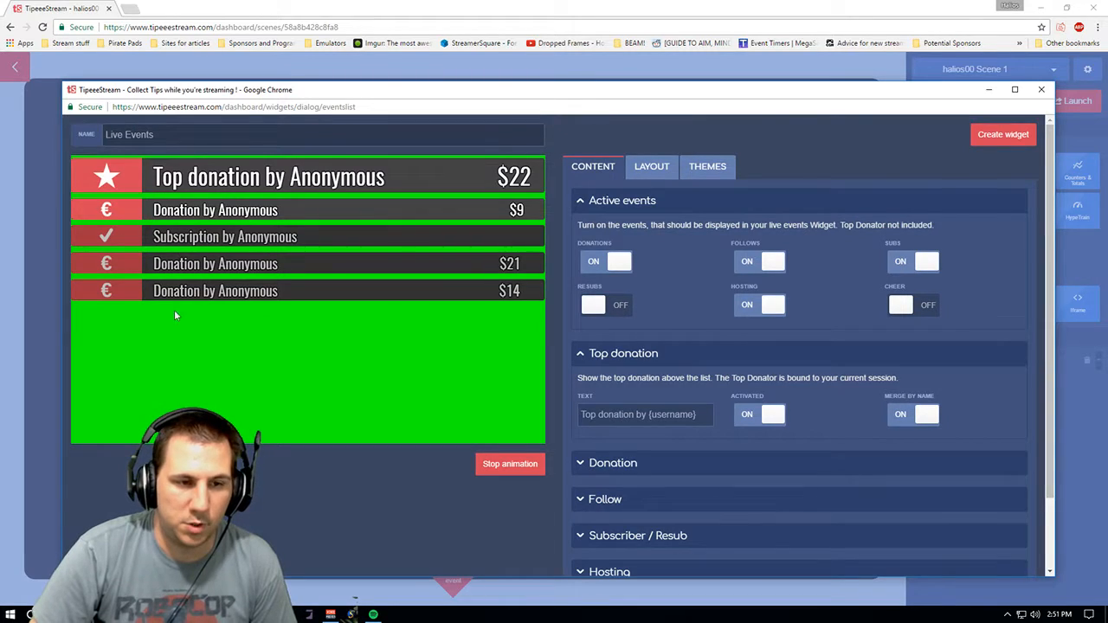
{"action": "scroll", "coordinate": [1051, 264], "scroll_direction": "down", "scroll_amount": 1}
{"action": "scroll", "coordinate": [1052, 264], "scroll_direction": "up", "scroll_amount": 1}
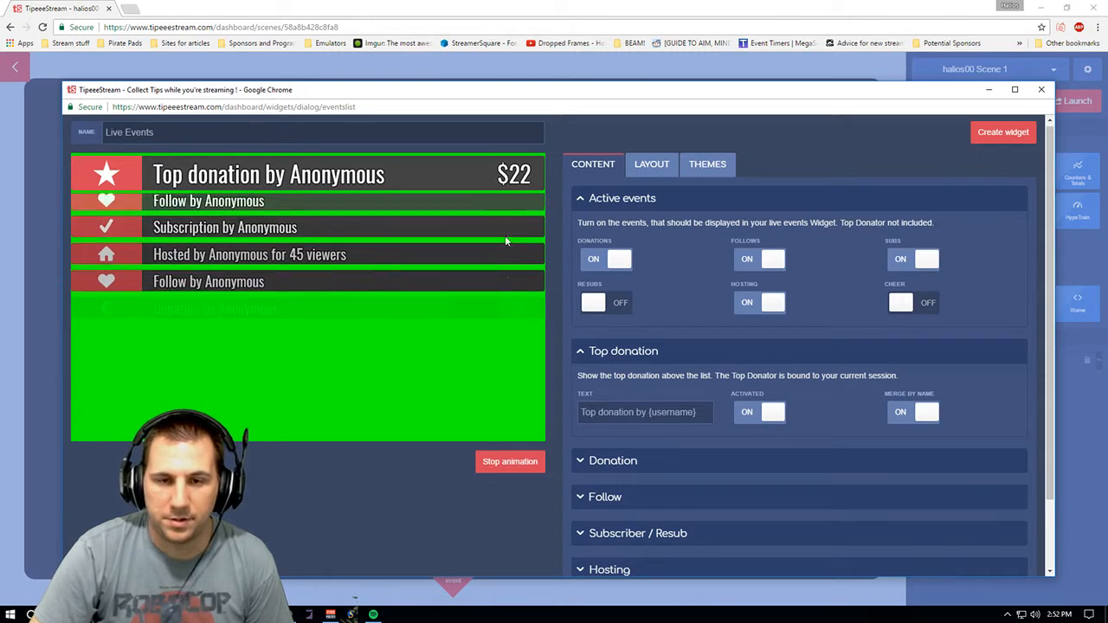
{"action": "scroll", "coordinate": [1051, 183], "scroll_direction": "down", "scroll_amount": 2}
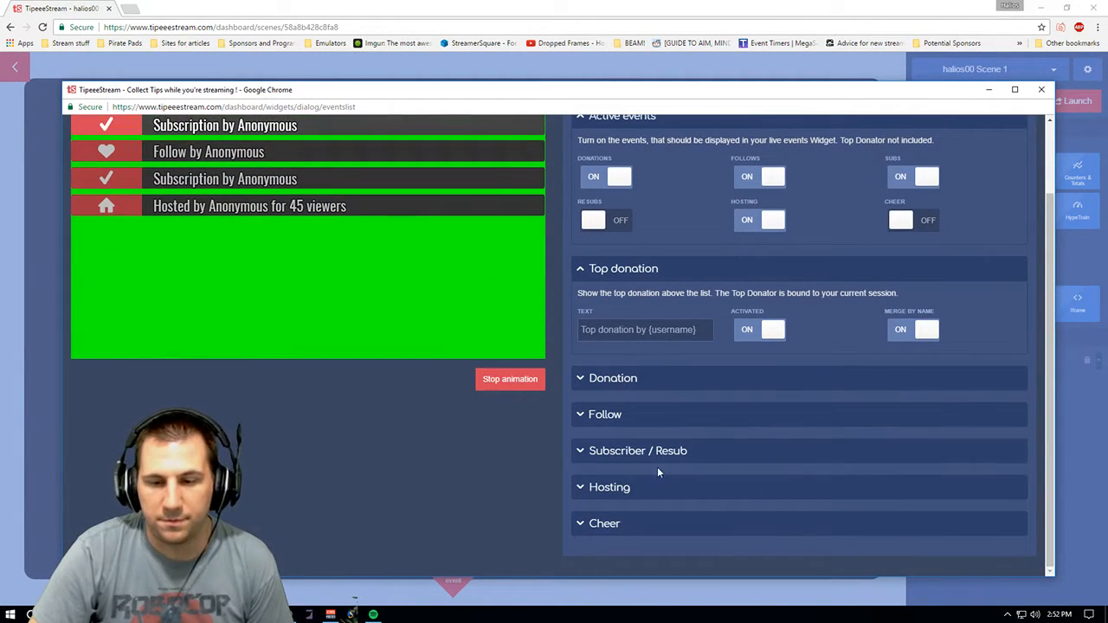
{"action": "left_click", "coordinate": [656, 386]}
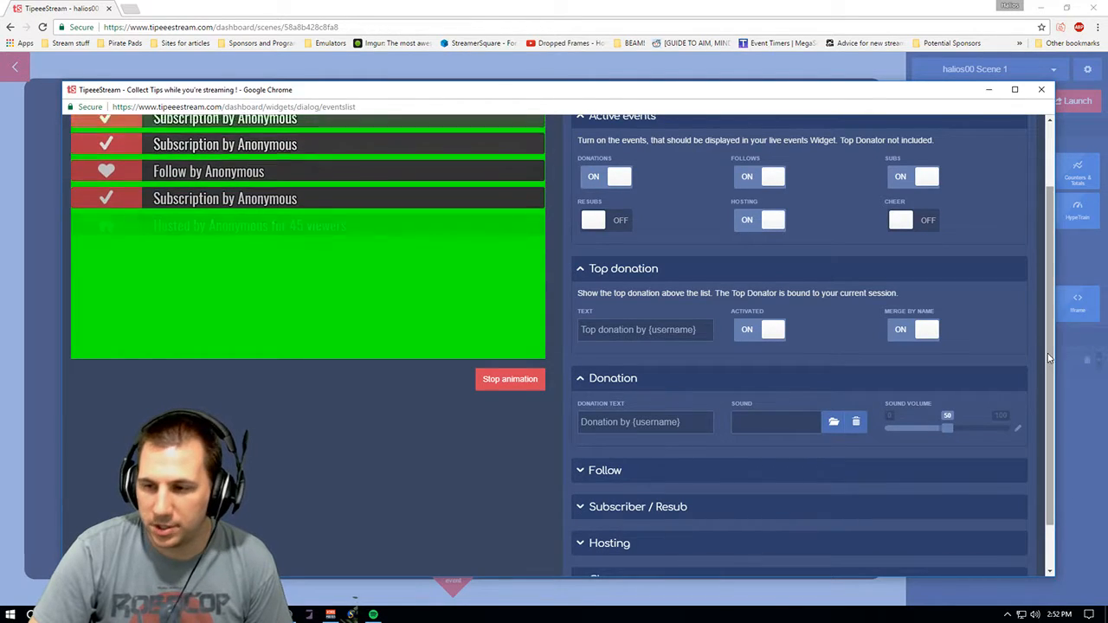
{"action": "scroll", "coordinate": [1047, 389], "scroll_direction": "down", "scroll_amount": 2}
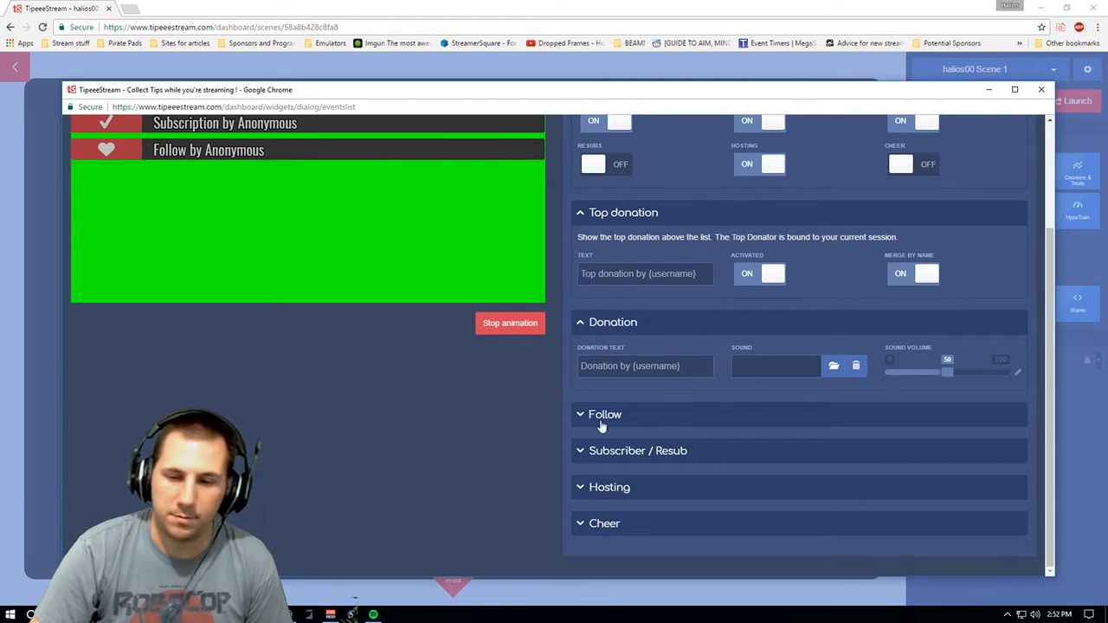
{"action": "left_click", "coordinate": [639, 420]}
{"action": "scroll", "coordinate": [655, 437], "scroll_direction": "down", "scroll_amount": 1}
{"action": "left_click", "coordinate": [636, 455]}
{"action": "scroll", "coordinate": [769, 340], "scroll_direction": "down", "scroll_amount": 1}
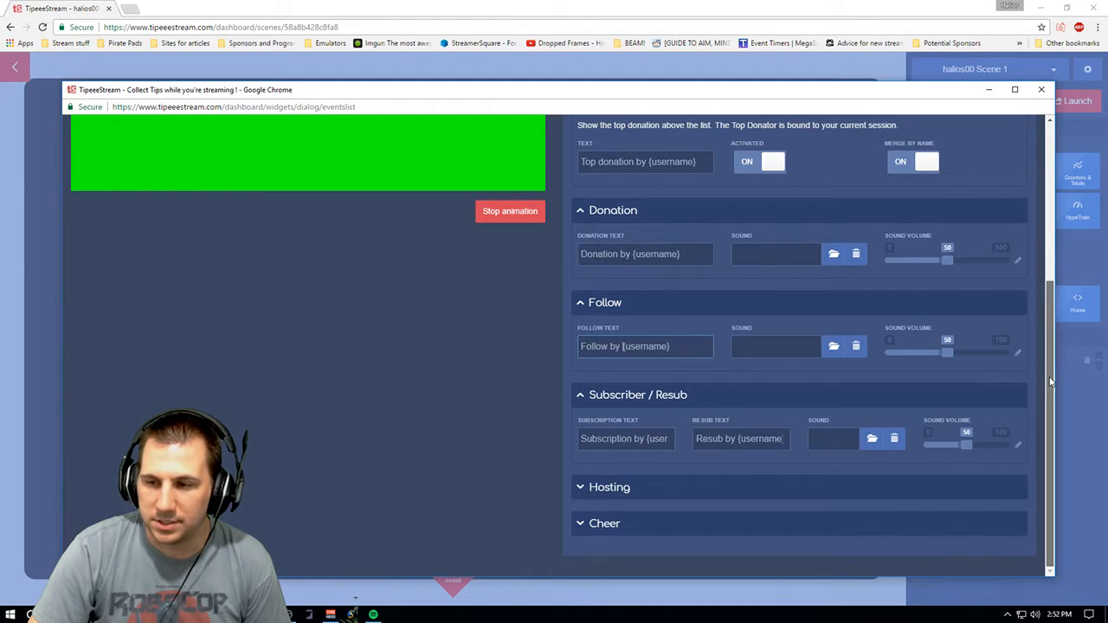
{"action": "left_click", "coordinate": [610, 488]}
{"action": "left_click_drag", "start_coordinate": [1050, 450], "coordinate": [1029, 280]}
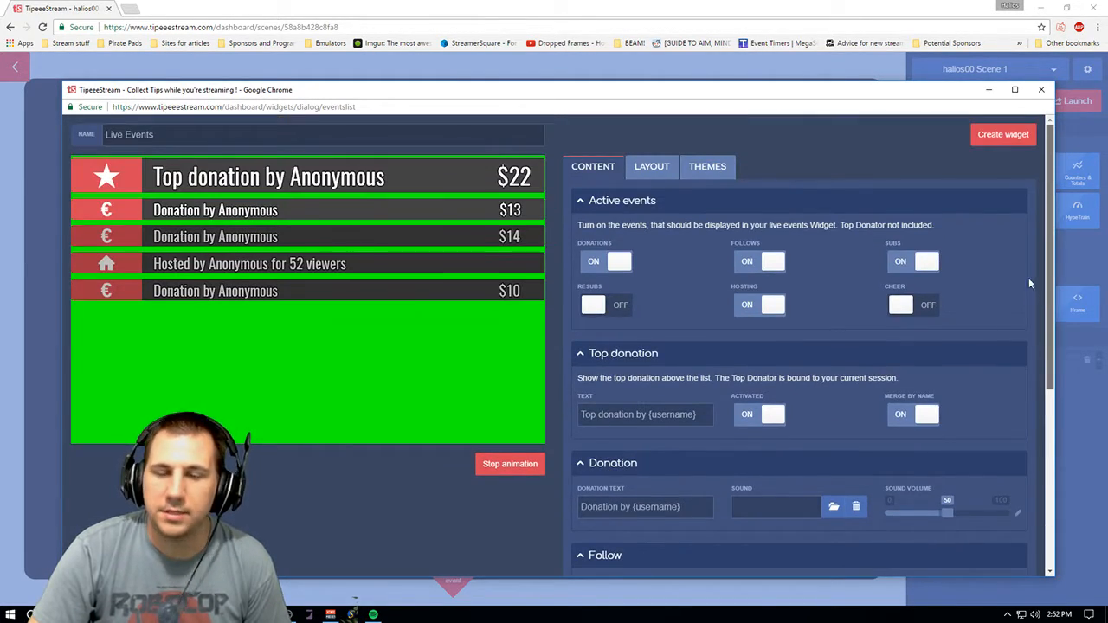
- Review the widget's layout options, expanding the Events Icon, Font and Text shadow sections
{"action": "left_click", "coordinate": [651, 169]}
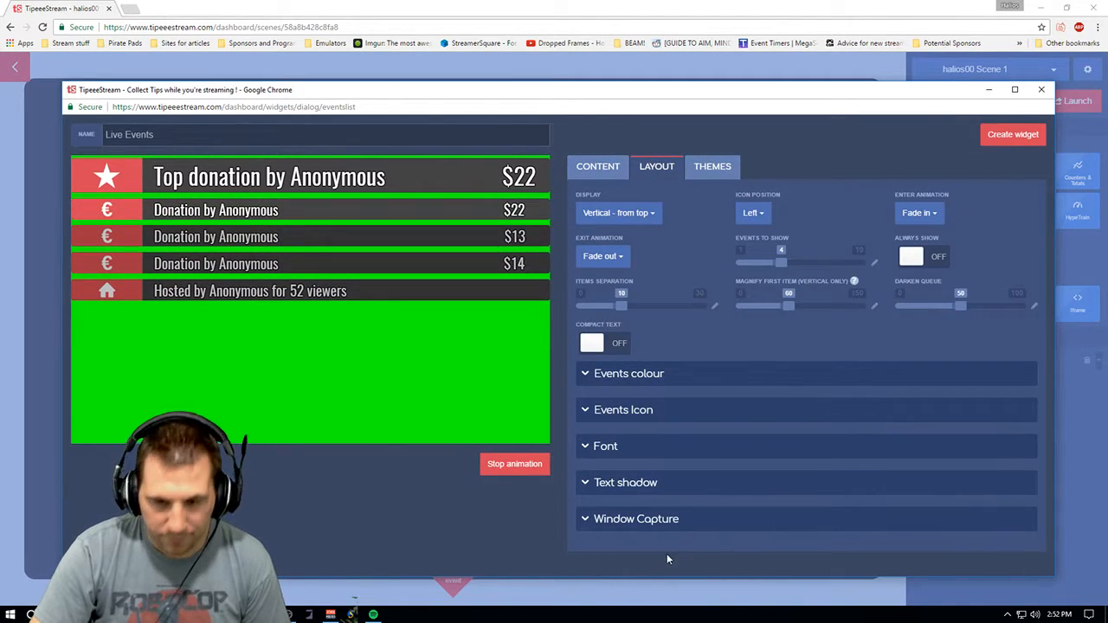
{"action": "left_click", "coordinate": [645, 420]}
{"action": "scroll", "coordinate": [809, 389], "scroll_direction": "down", "scroll_amount": 2}
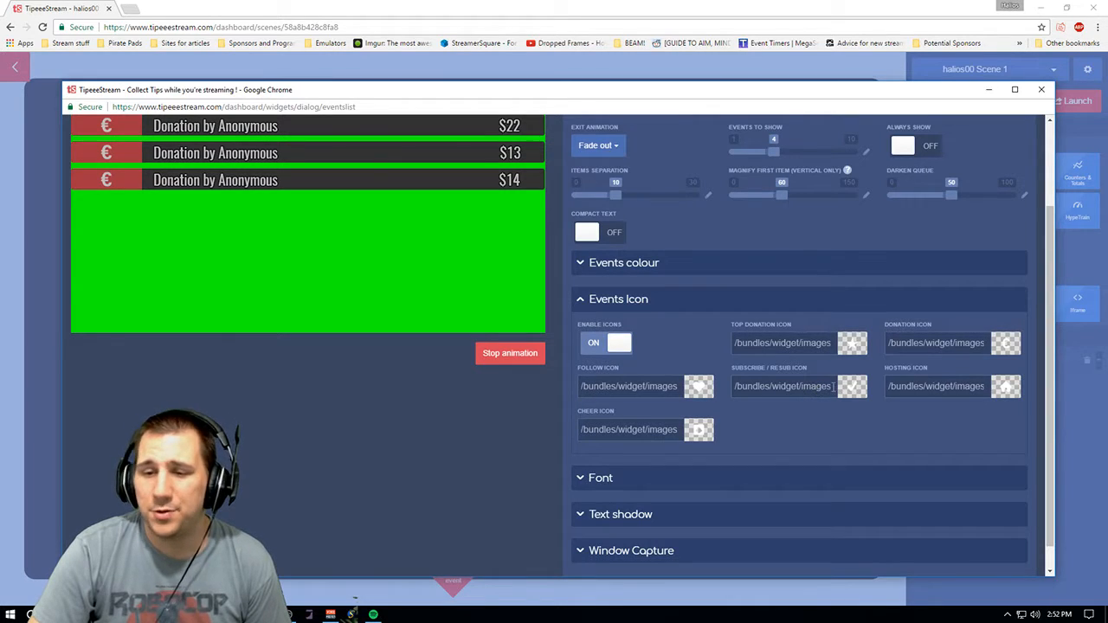
{"action": "scroll", "coordinate": [547, 263], "scroll_direction": "up", "scroll_amount": 2}
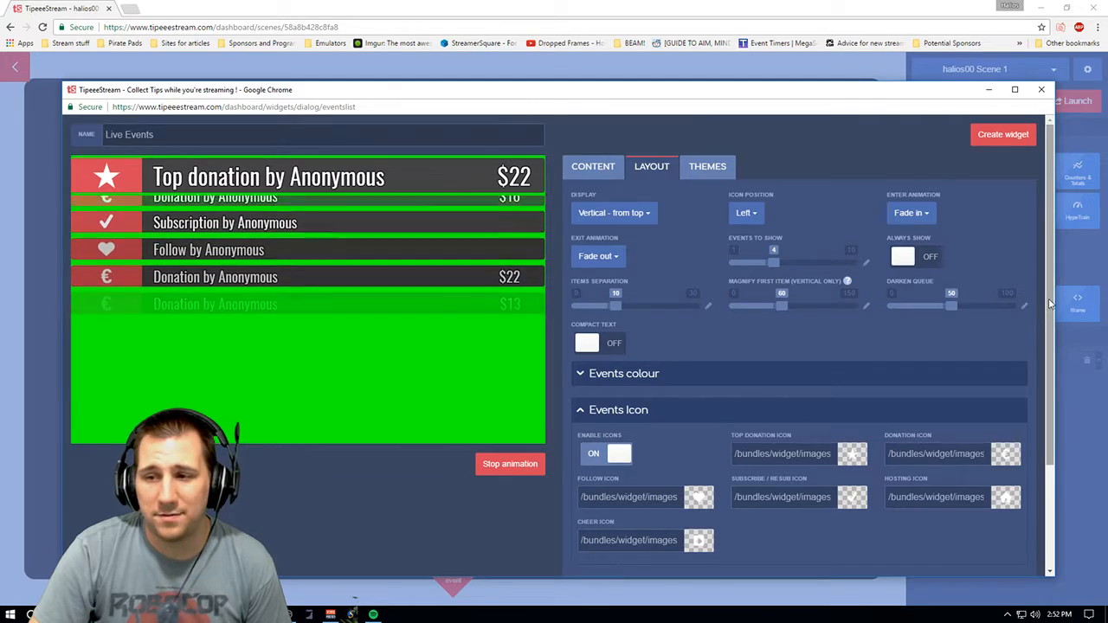
{"action": "scroll", "coordinate": [1047, 352], "scroll_direction": "down", "scroll_amount": 1}
{"action": "scroll", "coordinate": [1047, 352], "scroll_direction": "up", "scroll_amount": 1}
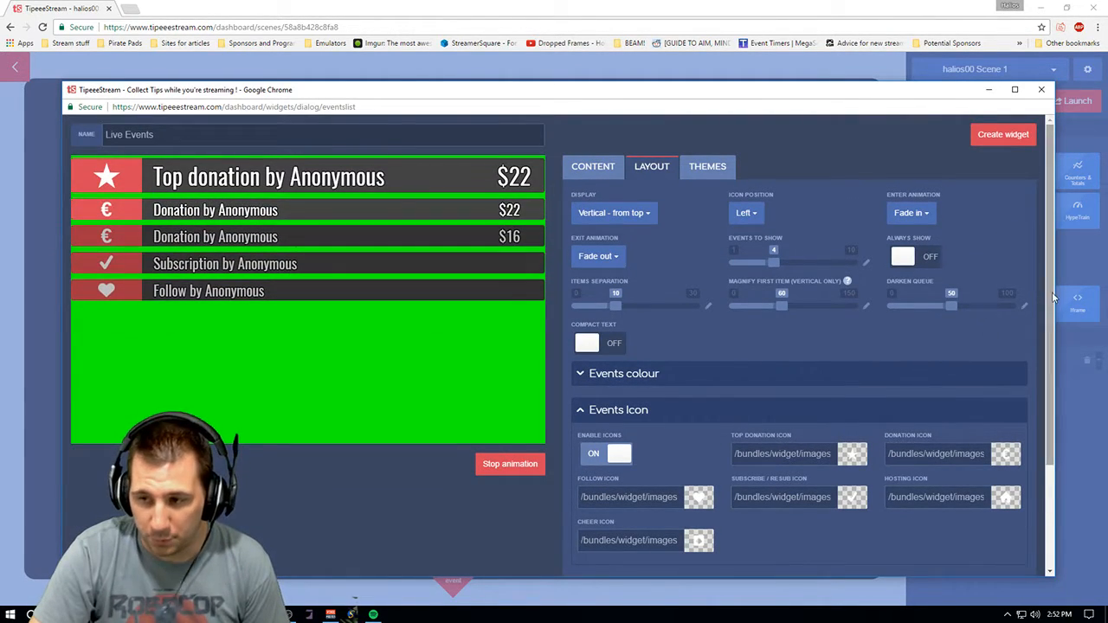
{"action": "scroll", "coordinate": [1042, 347], "scroll_direction": "down", "scroll_amount": 1}
{"action": "scroll", "coordinate": [1042, 346], "scroll_direction": "down", "scroll_amount": 1}
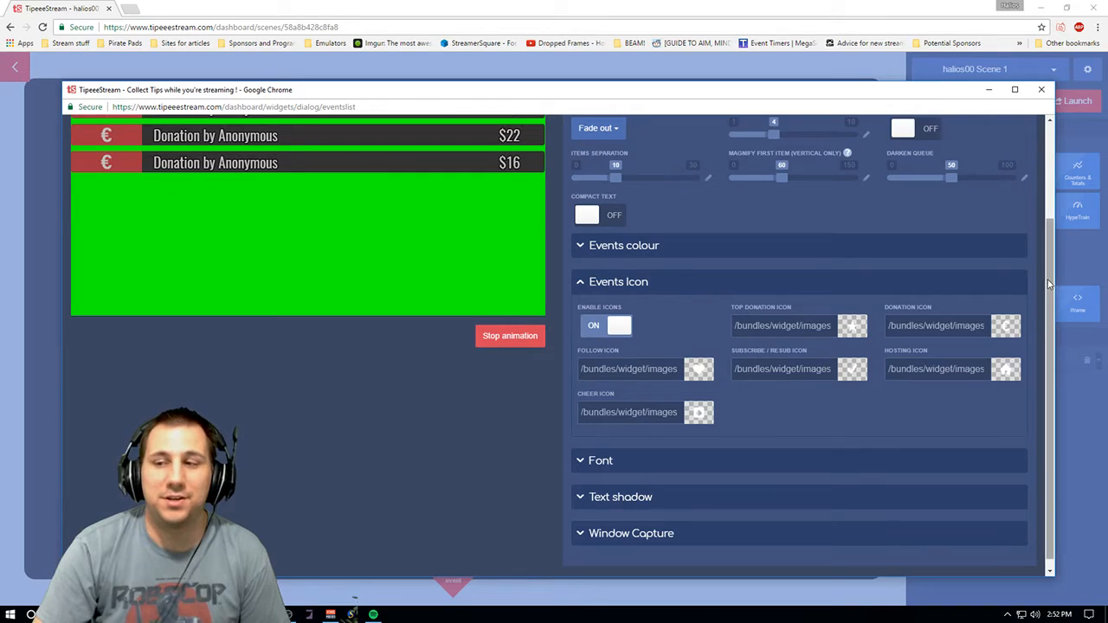
{"action": "scroll", "coordinate": [1038, 259], "scroll_direction": "up", "scroll_amount": 2}
{"action": "scroll", "coordinate": [1043, 260], "scroll_direction": "down", "scroll_amount": 2}
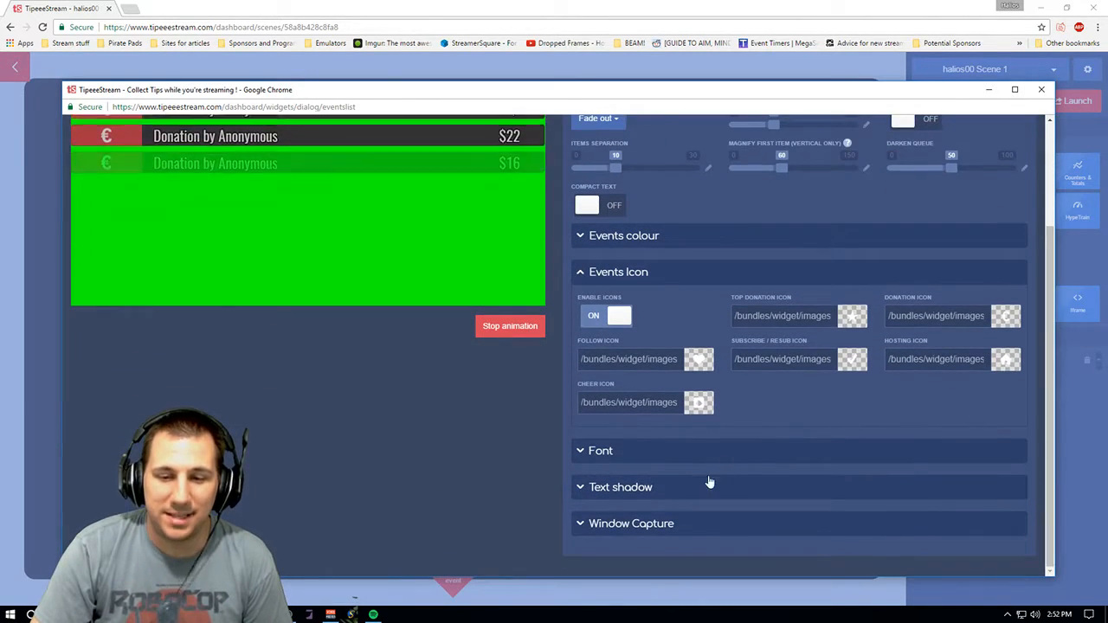
{"action": "left_click", "coordinate": [692, 452]}
{"action": "scroll", "coordinate": [1044, 411], "scroll_direction": "down", "scroll_amount": 1}
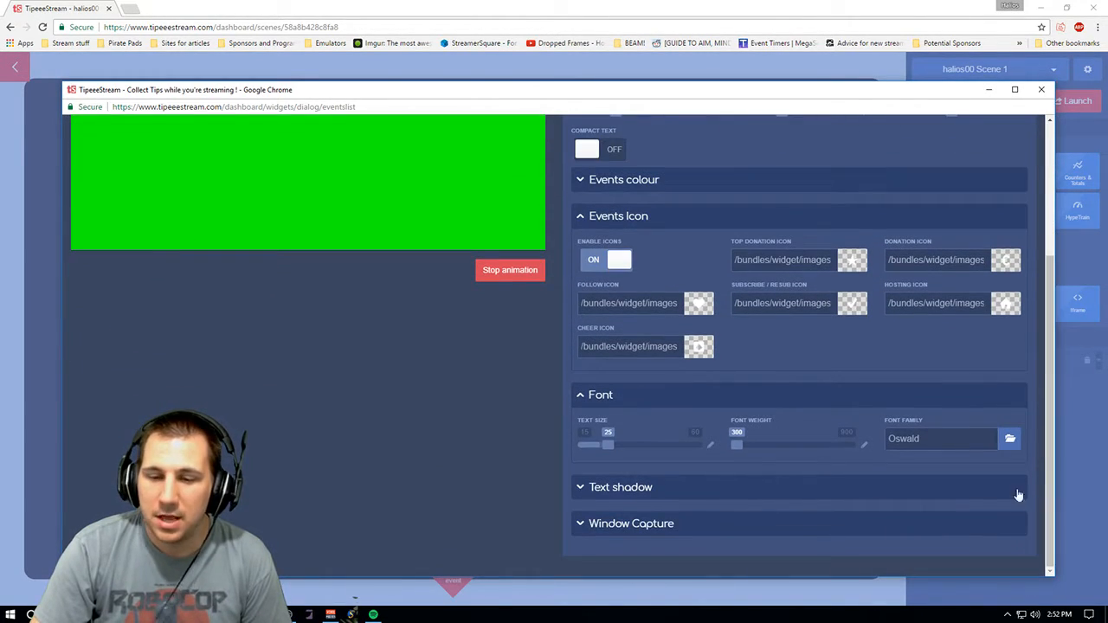
{"action": "left_click", "coordinate": [657, 490]}
{"action": "scroll", "coordinate": [1050, 415], "scroll_direction": "down", "scroll_amount": 1}
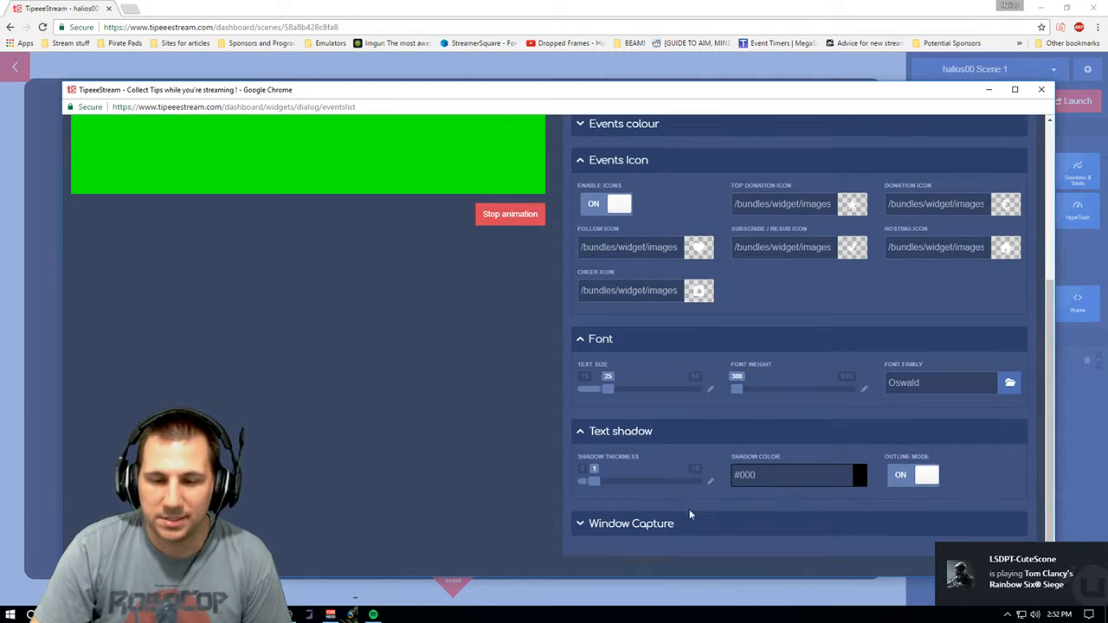
{"action": "left_click_drag", "start_coordinate": [1049, 383], "coordinate": [1015, 176]}
- Glance at the Themes and Content tabs, then close the Live Events widget dialog without creating it
{"action": "left_click", "coordinate": [693, 170]}
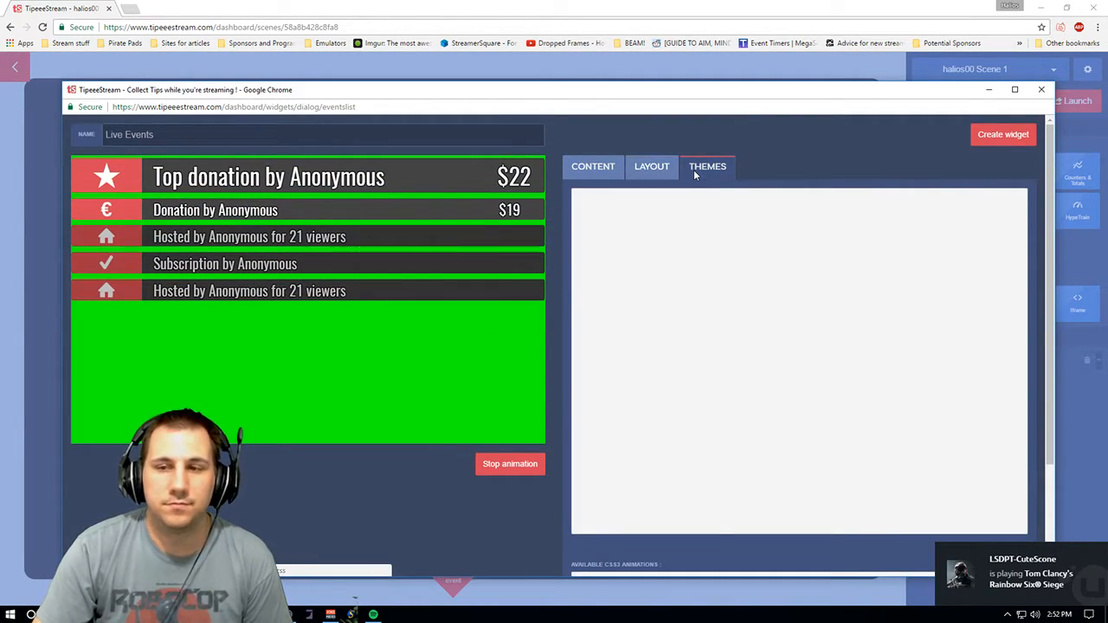
{"action": "left_click", "coordinate": [587, 169]}
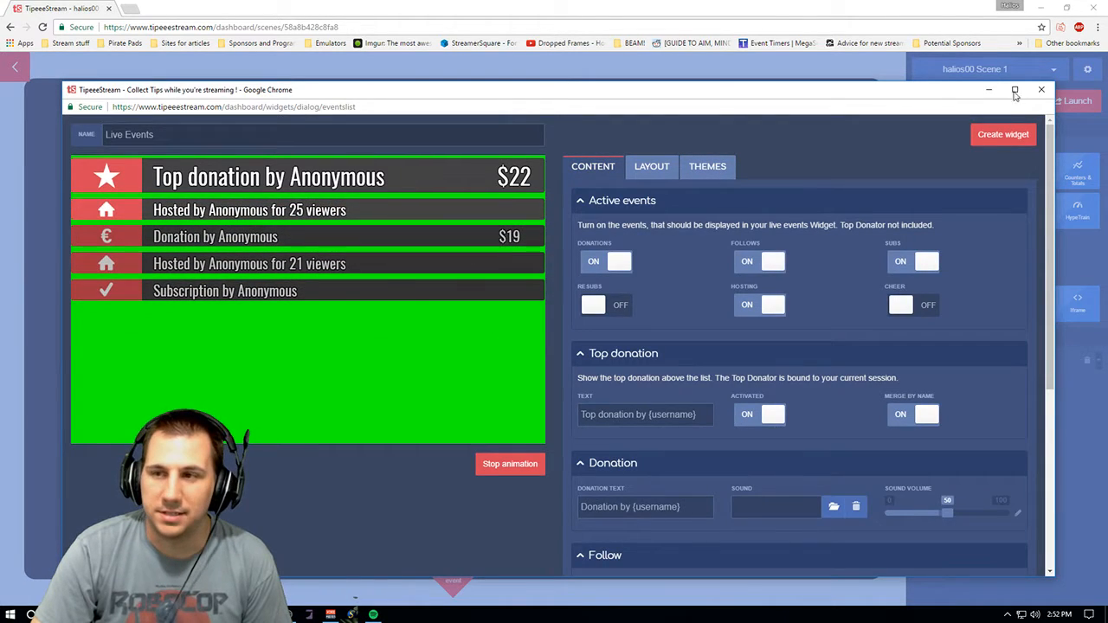
{"action": "left_click", "coordinate": [1040, 92]}
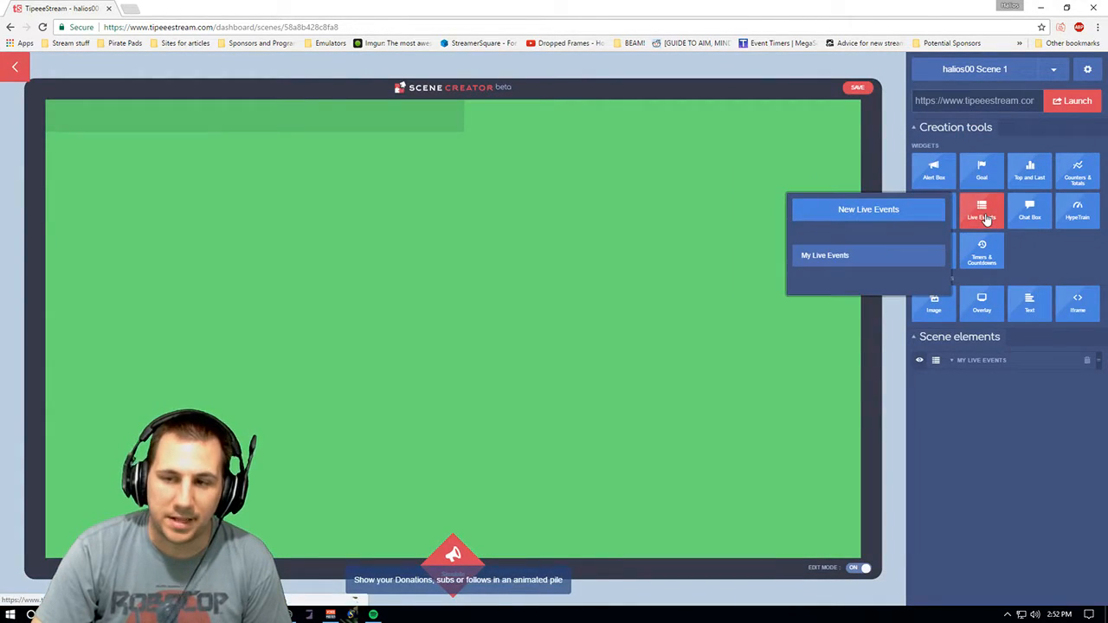
- Open a new Chat Box widget and try its service options Beam, Youtube, Hitbox and Twitch in the preview
{"action": "mouse_move", "coordinate": [1034, 220]}
{"action": "left_click", "coordinate": [943, 212]}
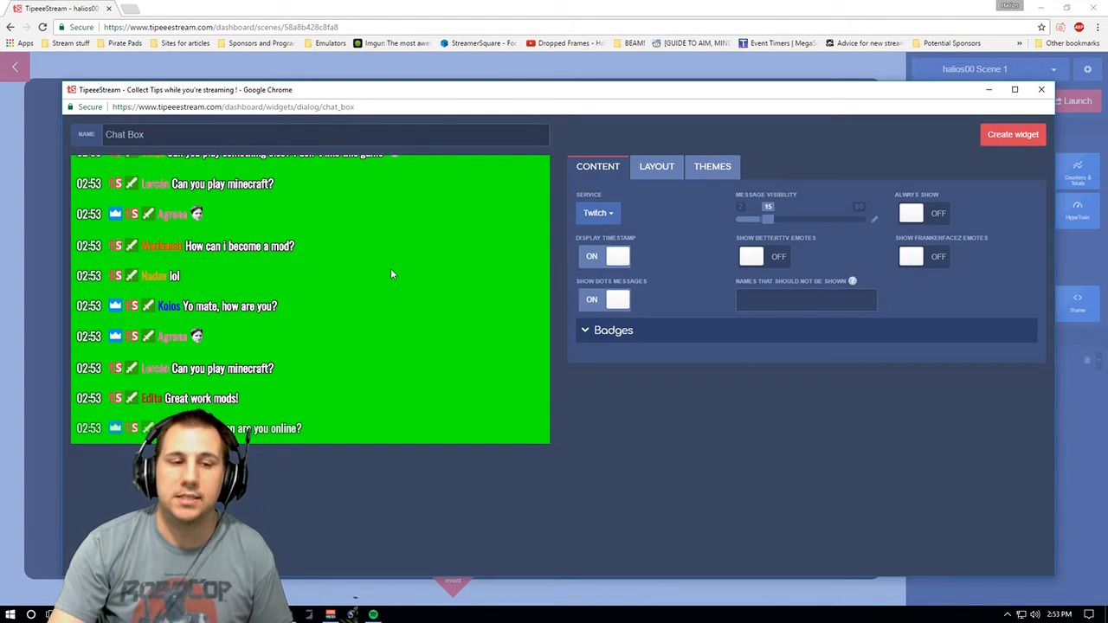
{"action": "left_click", "coordinate": [611, 216]}
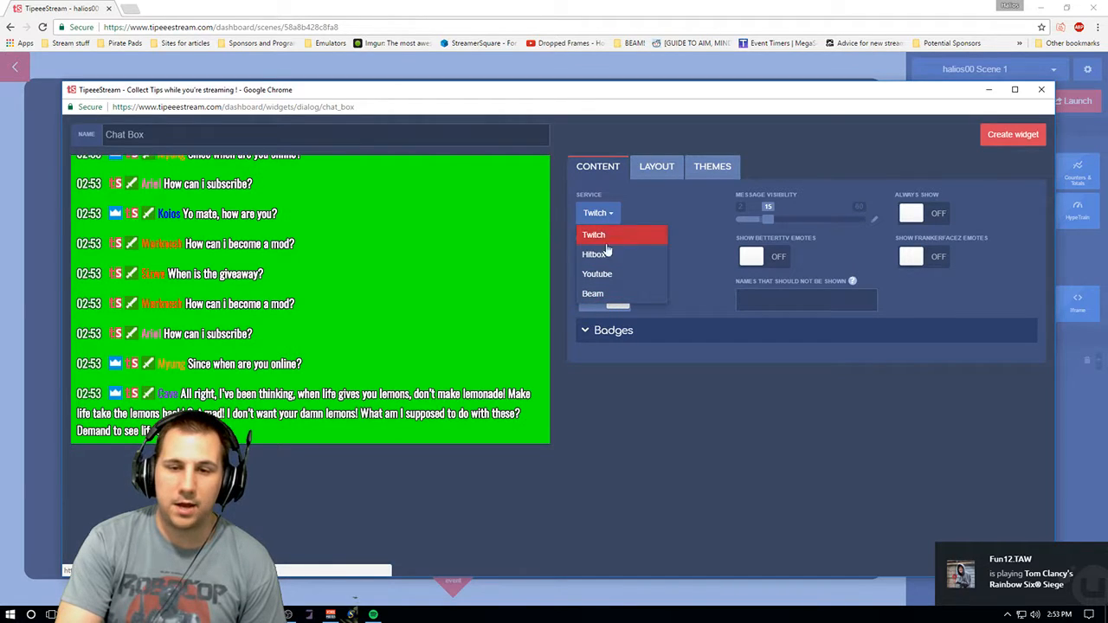
{"action": "left_click", "coordinate": [610, 294]}
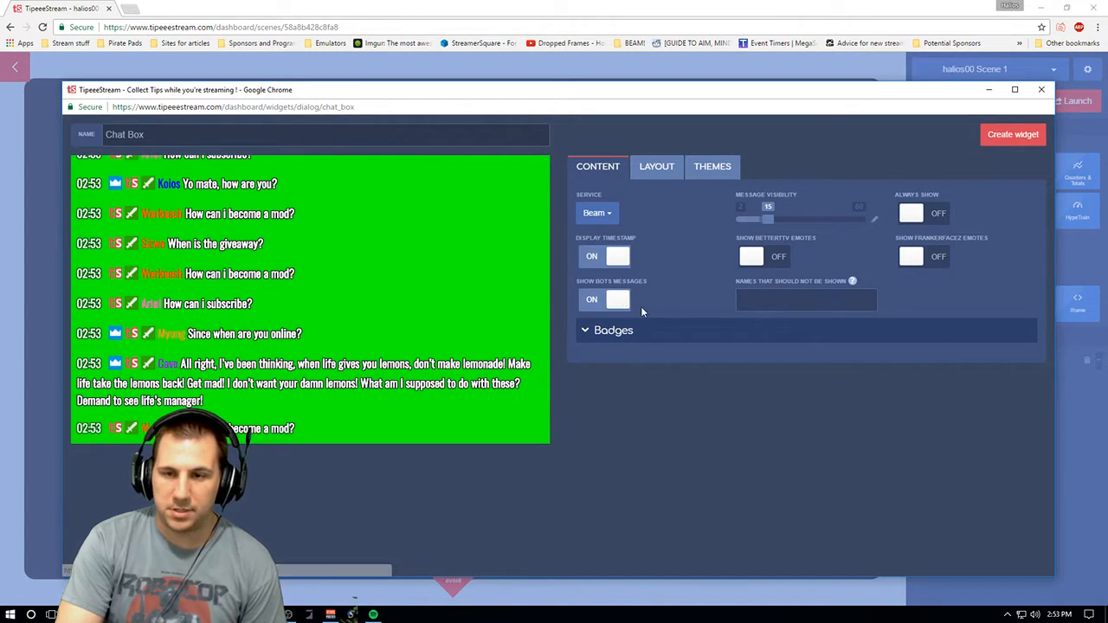
{"action": "left_click", "coordinate": [611, 213]}
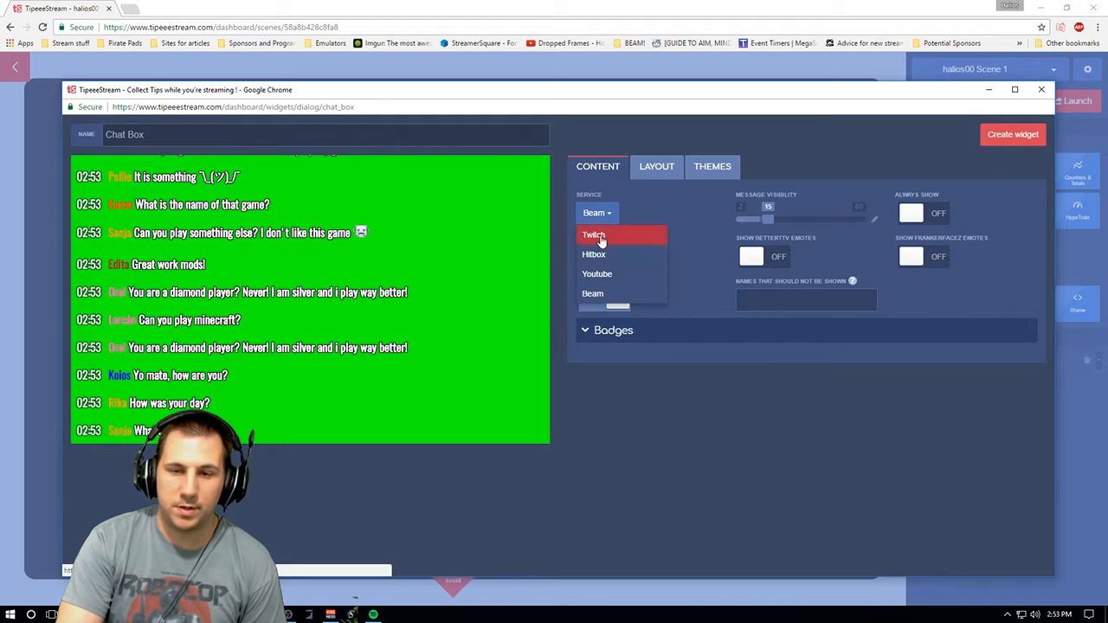
{"action": "left_click", "coordinate": [601, 237]}
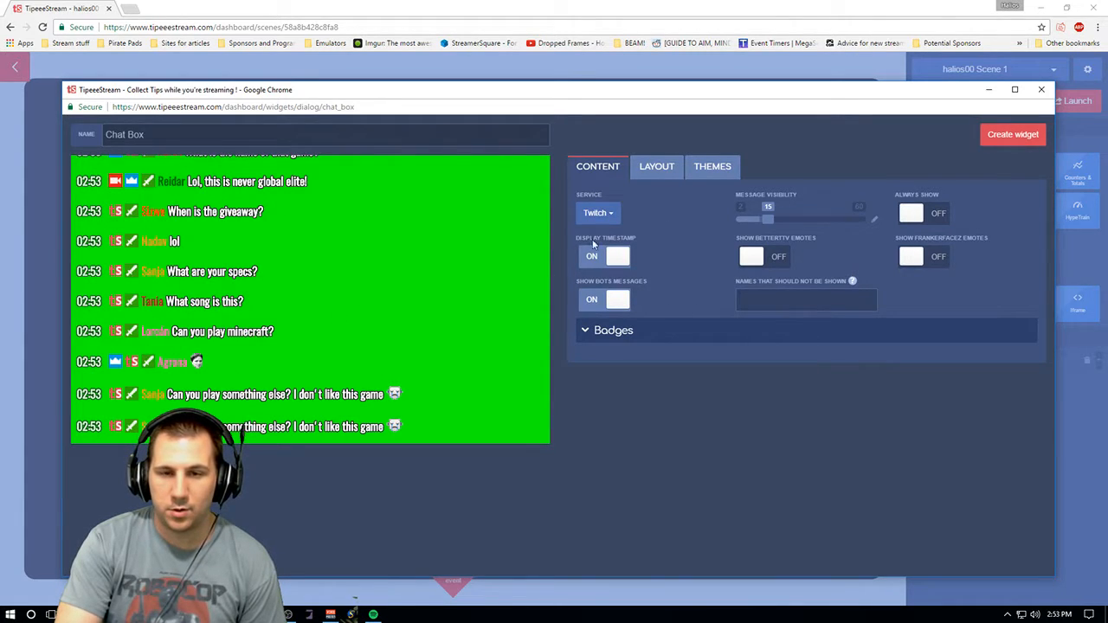
{"action": "left_click", "coordinate": [595, 213]}
{"action": "left_click", "coordinate": [605, 294]}
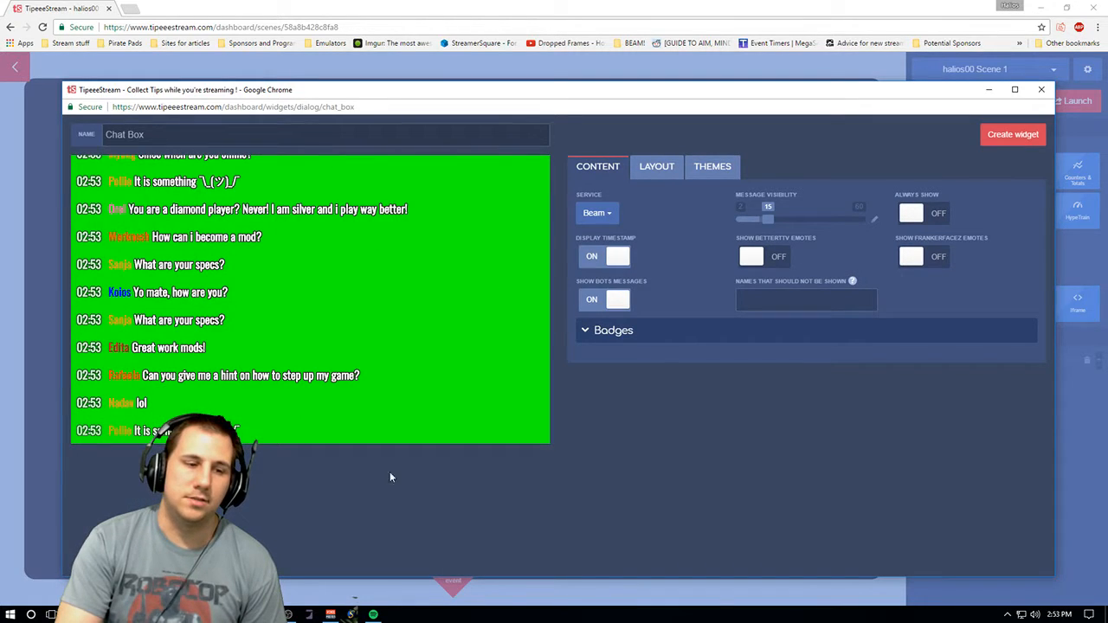
{"action": "left_click", "coordinate": [596, 213]}
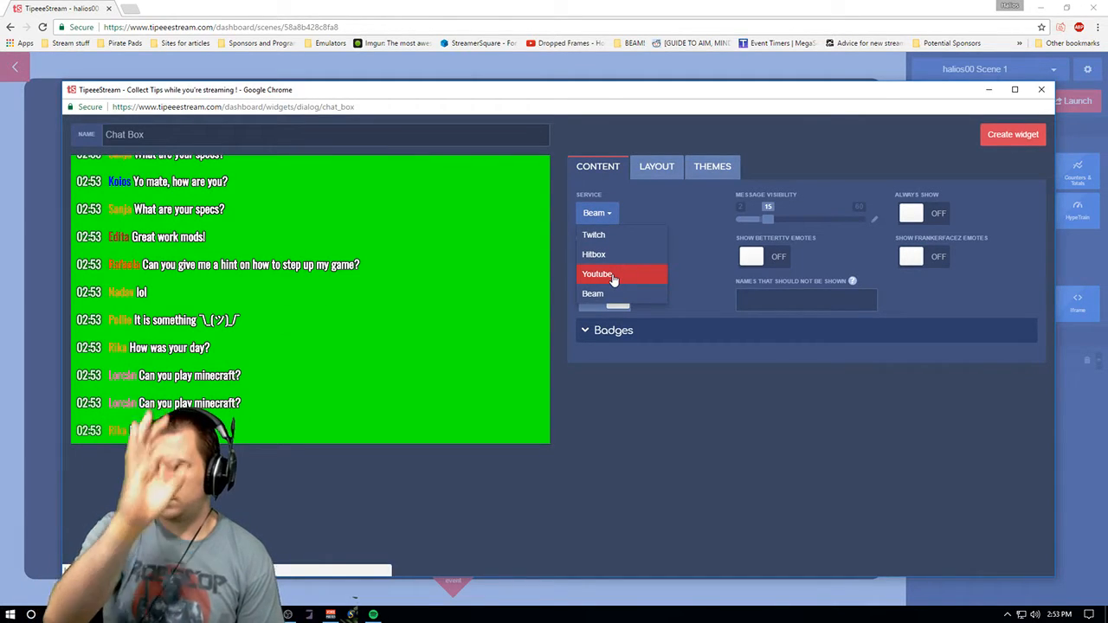
{"action": "left_click", "coordinate": [612, 275]}
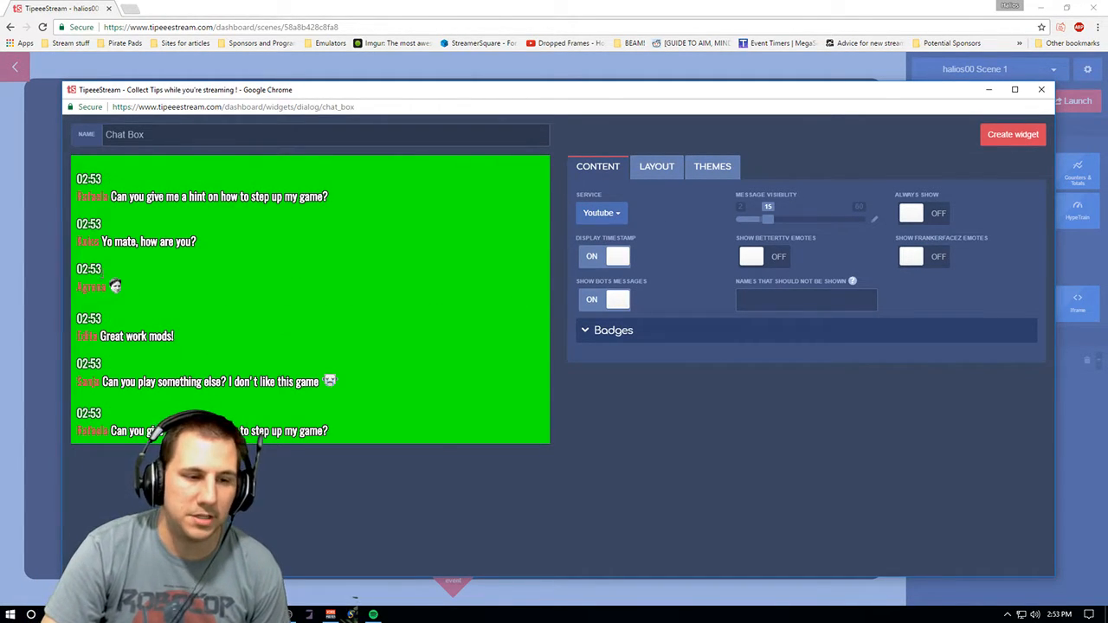
{"action": "left_click", "coordinate": [601, 213]}
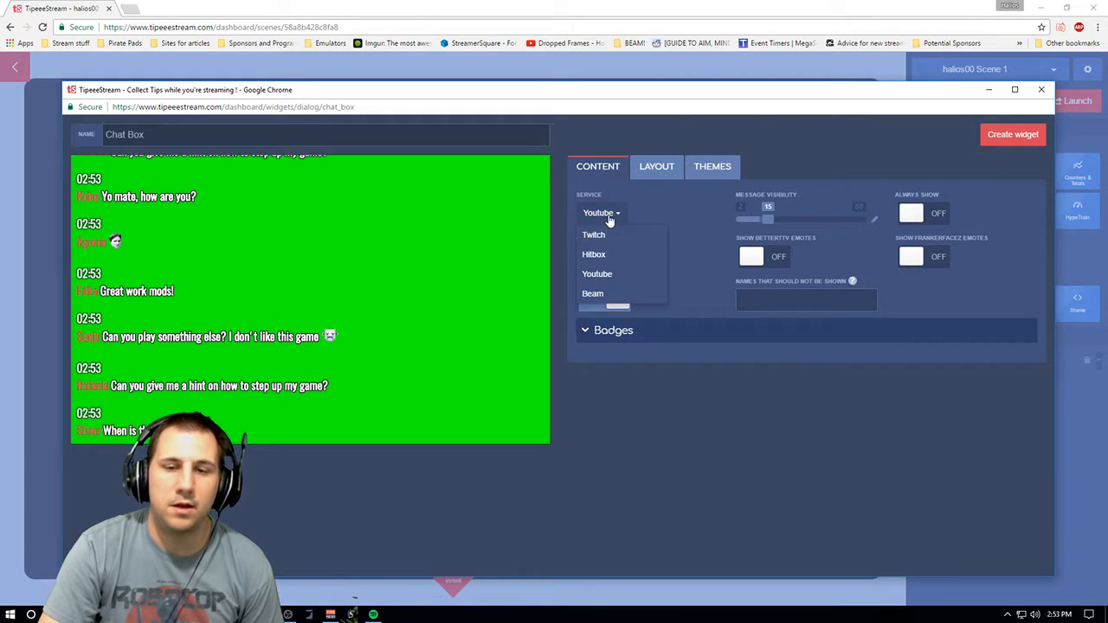
{"action": "left_click", "coordinate": [599, 253]}
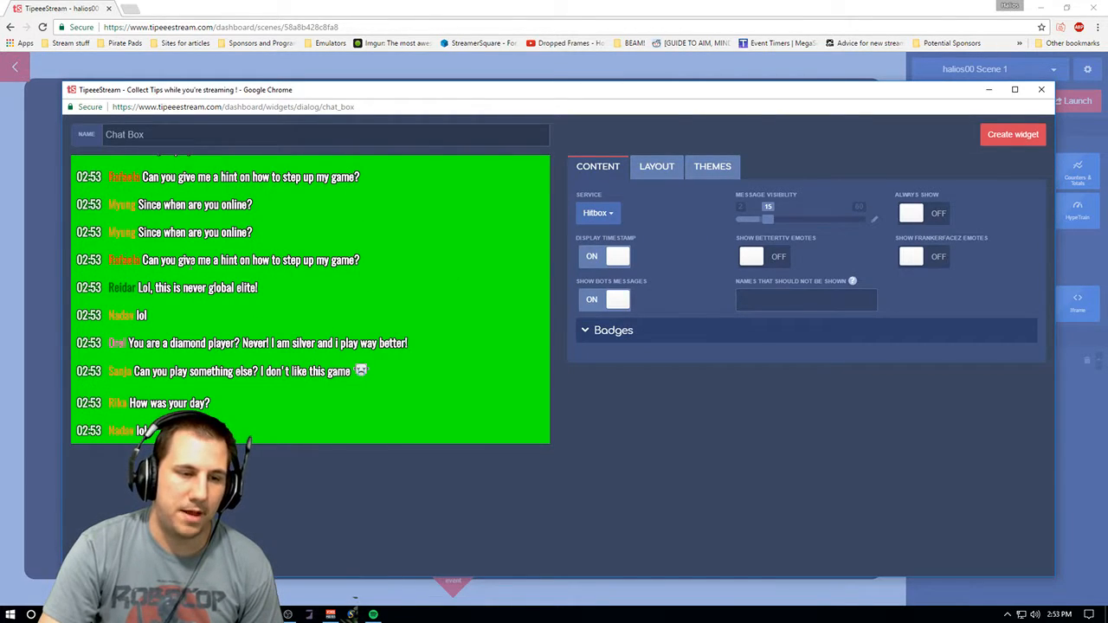
{"action": "left_click", "coordinate": [619, 213]}
{"action": "left_click", "coordinate": [623, 235]}
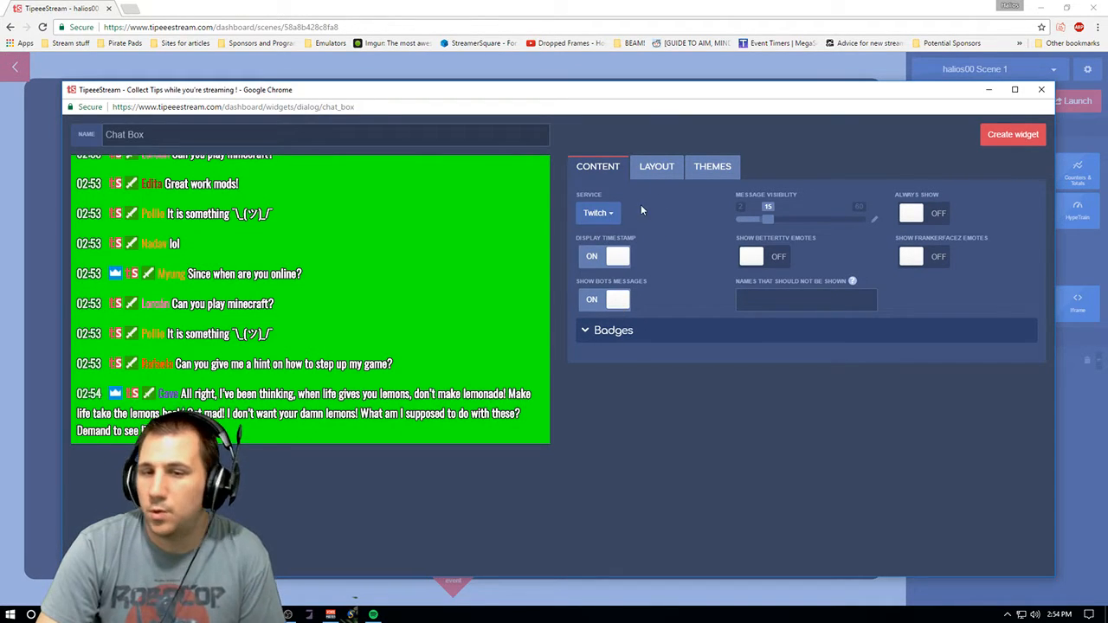
- Turn off bot messages in the chat box content and expand the Badges section
{"action": "left_click", "coordinate": [605, 299]}
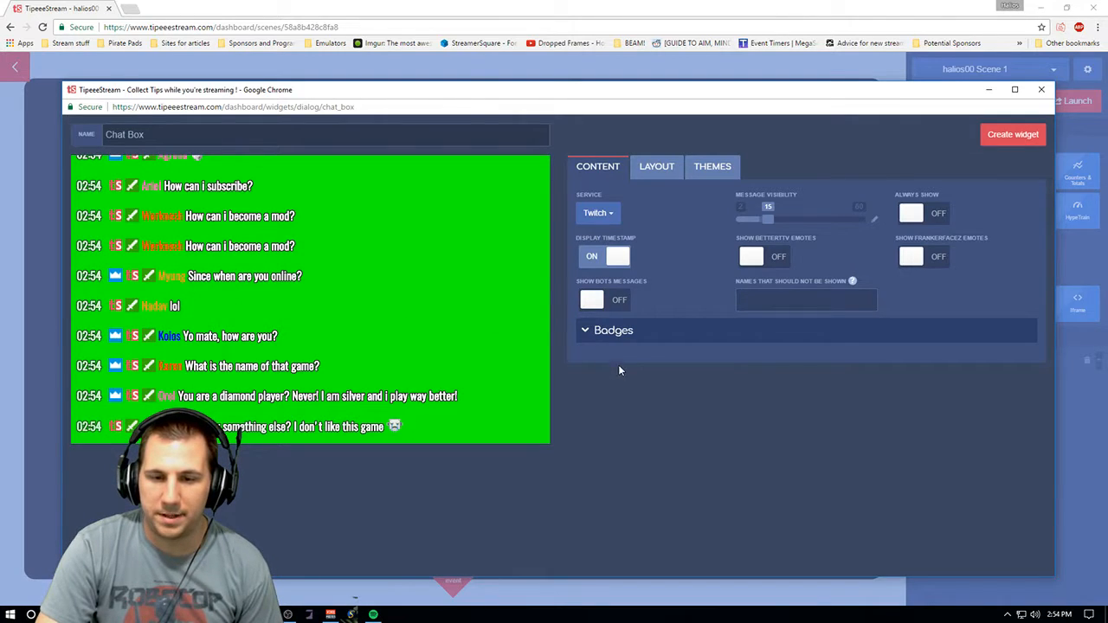
{"action": "left_click", "coordinate": [630, 332]}
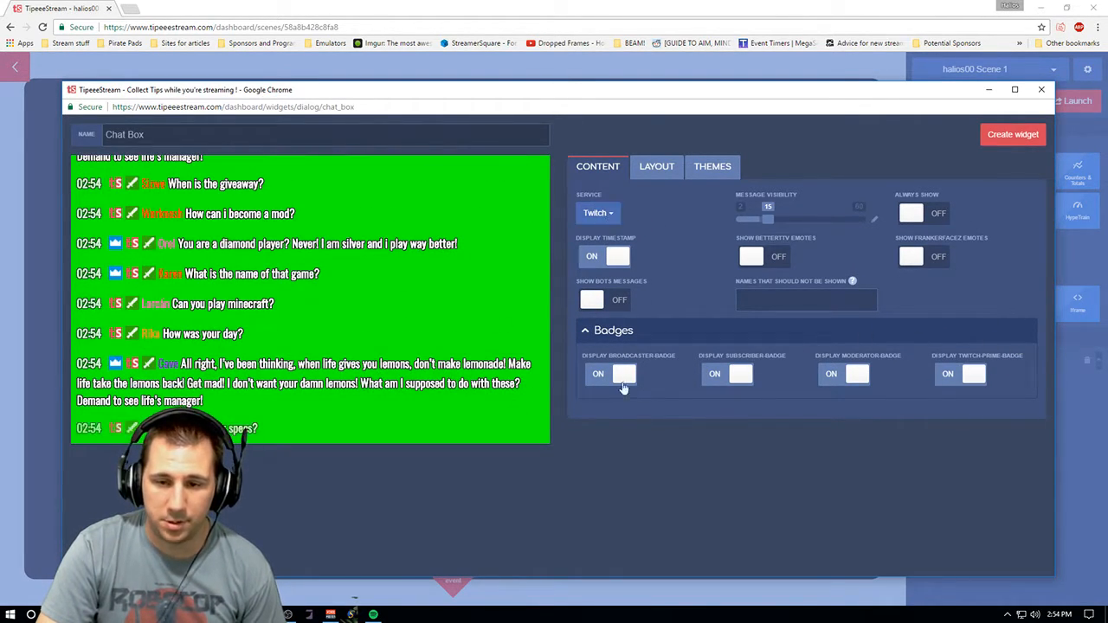
- Switch the broadcaster, subscriber, moderator and Twitch Prime badge displays off and back on
{"action": "left_click", "coordinate": [742, 376]}
{"action": "left_click", "coordinate": [832, 376]}
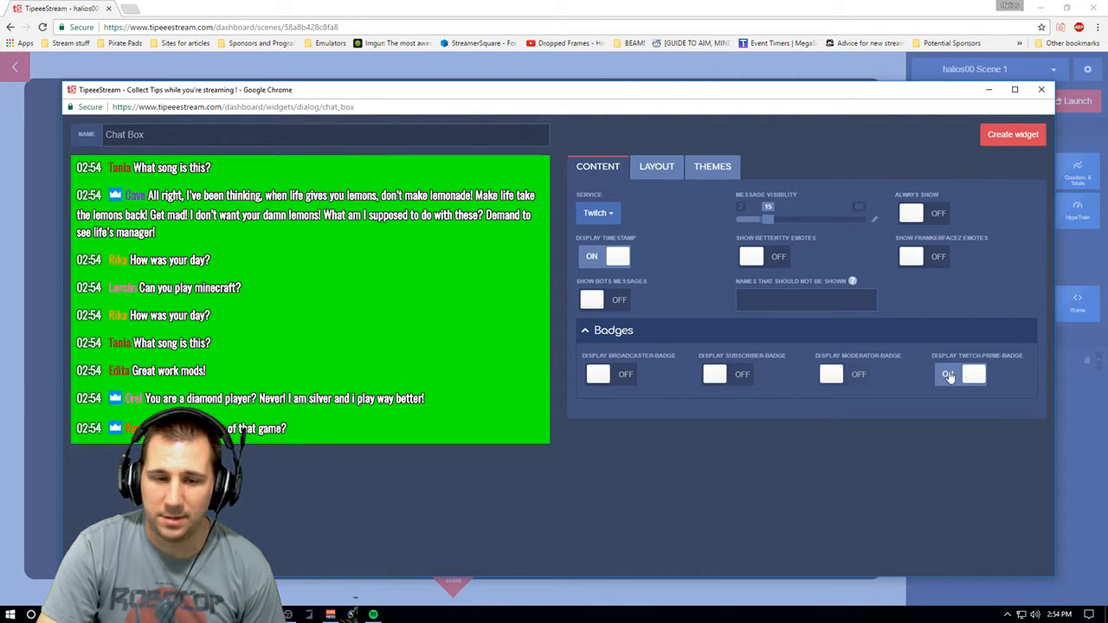
{"action": "left_click", "coordinate": [949, 377]}
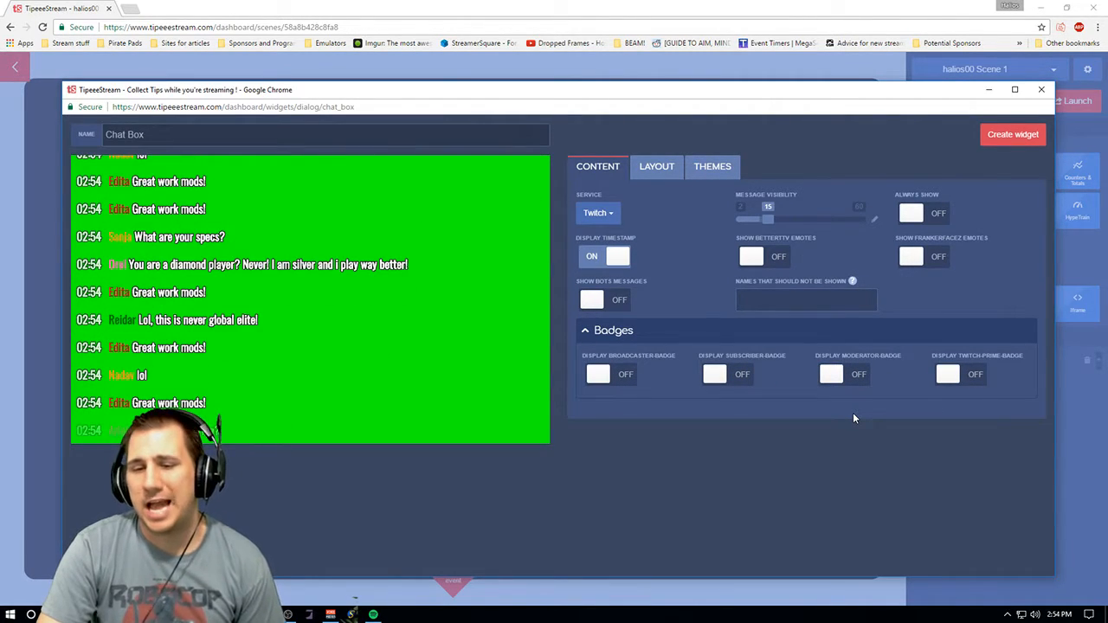
{"action": "left_click", "coordinate": [601, 375]}
{"action": "left_click", "coordinate": [730, 377]}
{"action": "left_click", "coordinate": [857, 377]}
{"action": "left_click", "coordinate": [974, 377]}
- Set the chat service to Beam and open the chat box layout options
{"action": "left_click", "coordinate": [610, 210]}
{"action": "left_click", "coordinate": [593, 294]}
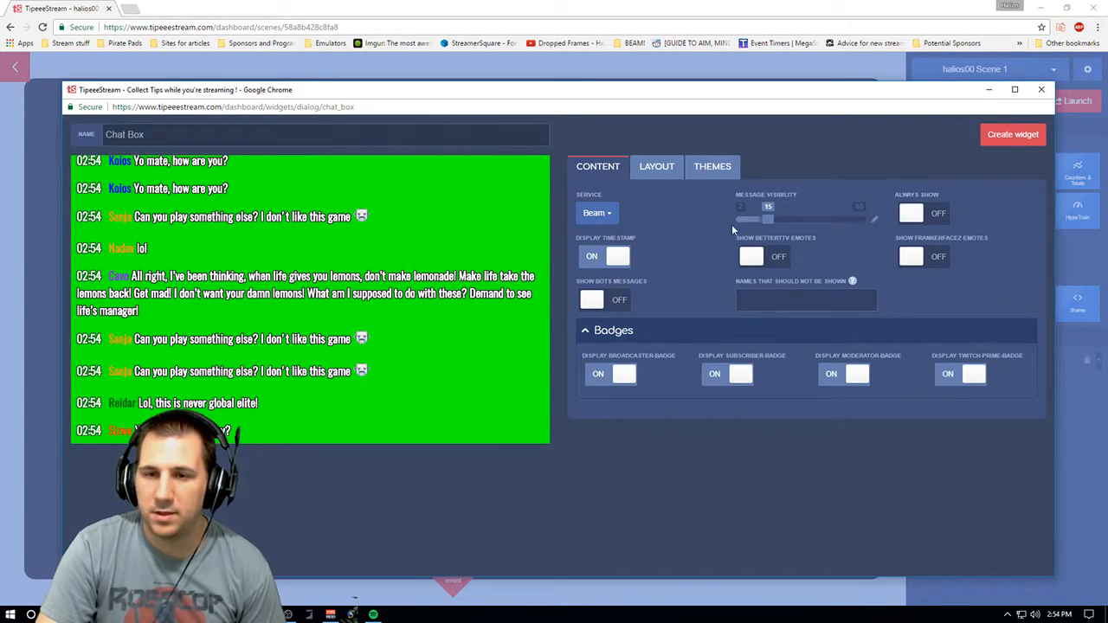
{"action": "left_click", "coordinate": [635, 175]}
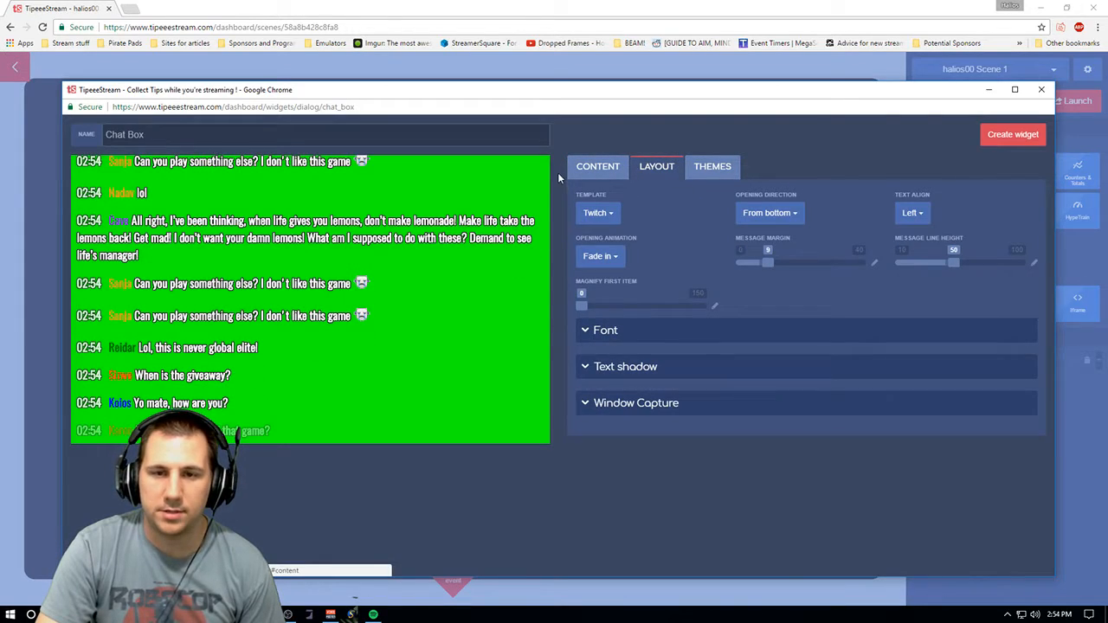
{"action": "left_click", "coordinate": [596, 167]}
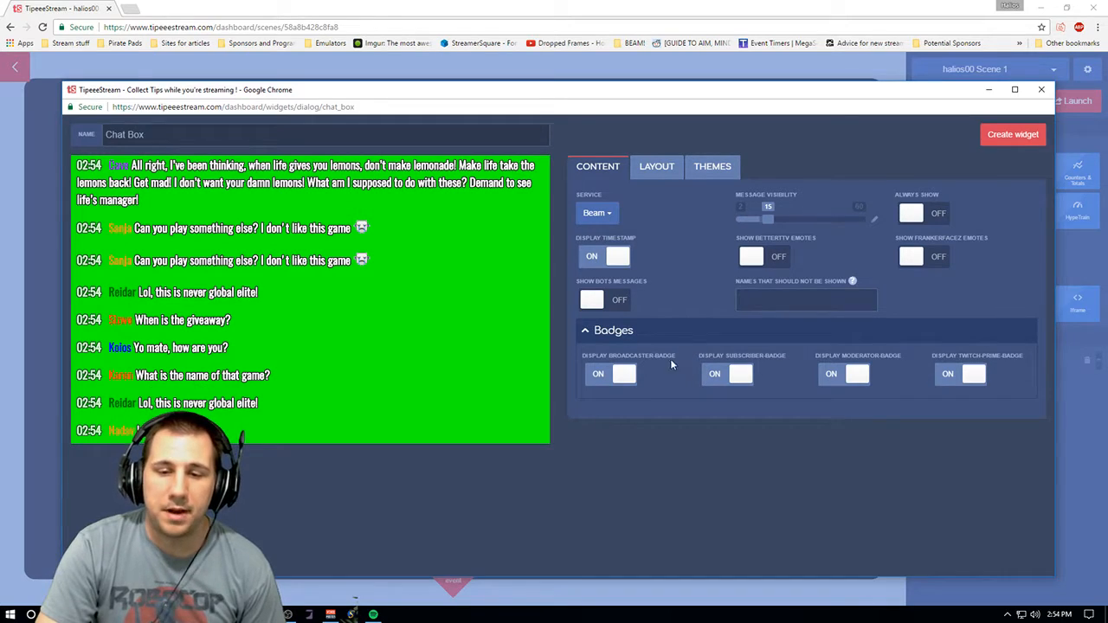
{"action": "left_click", "coordinate": [655, 169]}
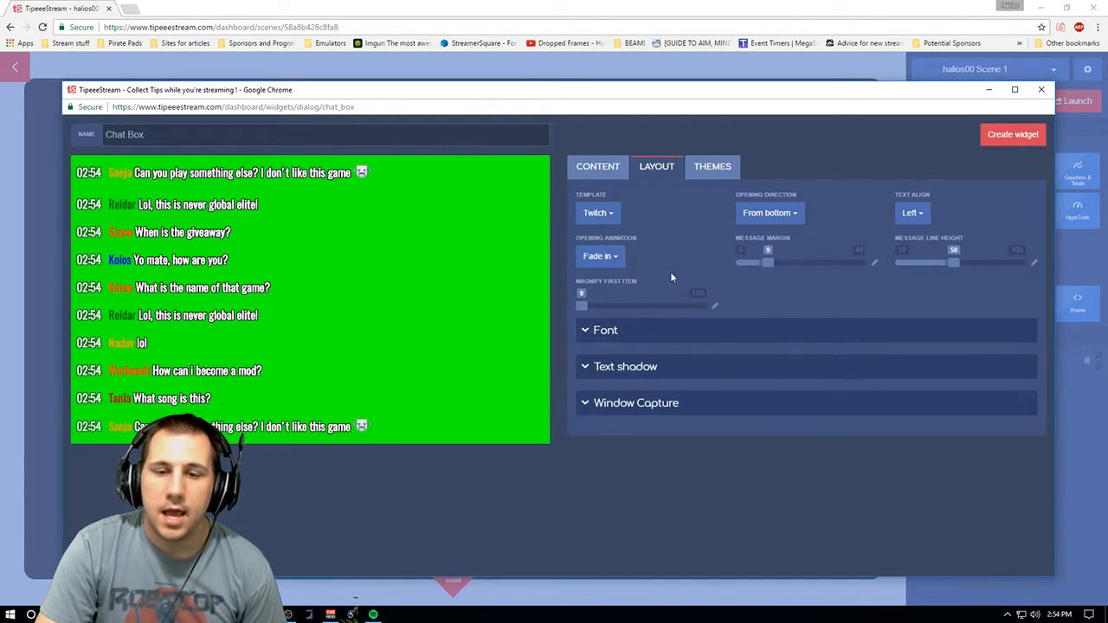
- Expand the Font, Text shadow and Window Capture sections of the chat box layout
{"action": "left_click", "coordinate": [621, 334]}
{"action": "left_click", "coordinate": [657, 467]}
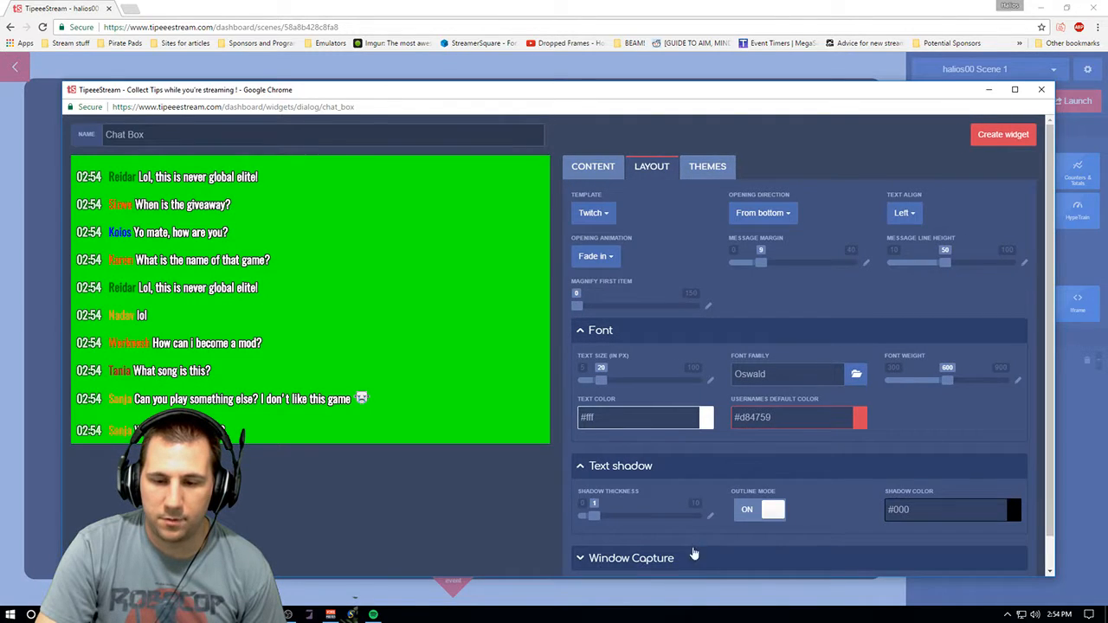
{"action": "scroll", "coordinate": [690, 557], "scroll_direction": "down", "scroll_amount": 1}
{"action": "left_click", "coordinate": [682, 529]}
{"action": "scroll", "coordinate": [731, 318], "scroll_direction": "up", "scroll_amount": 1}
- Set the chat box opening animation to Pop in from center
{"action": "left_click", "coordinate": [596, 256]}
{"action": "left_click", "coordinate": [617, 356]}
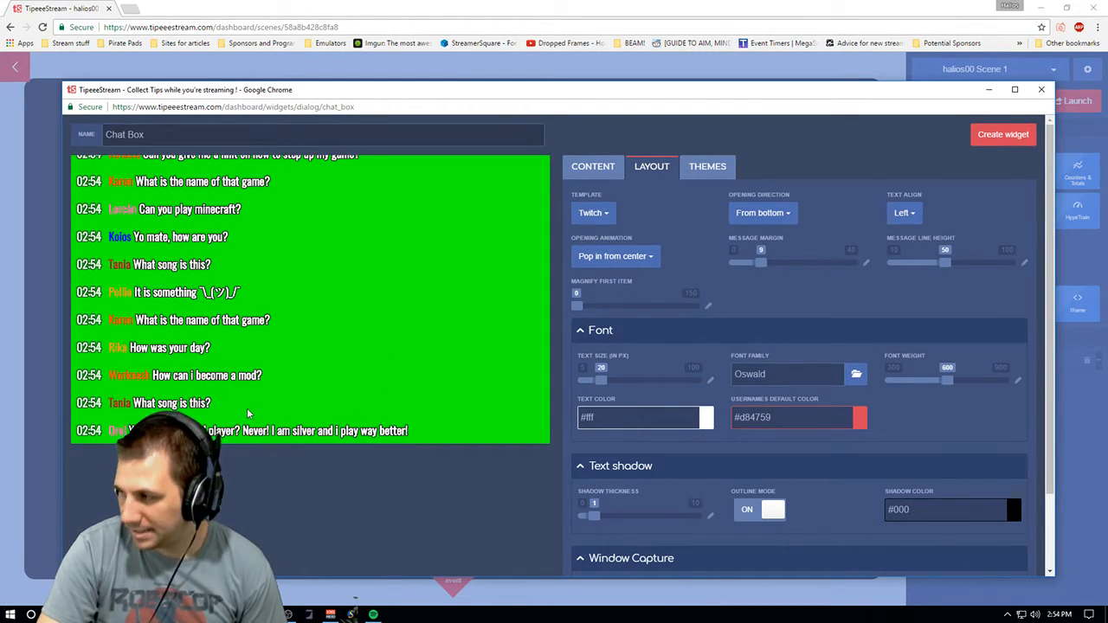
{"action": "left_click", "coordinate": [615, 256]}
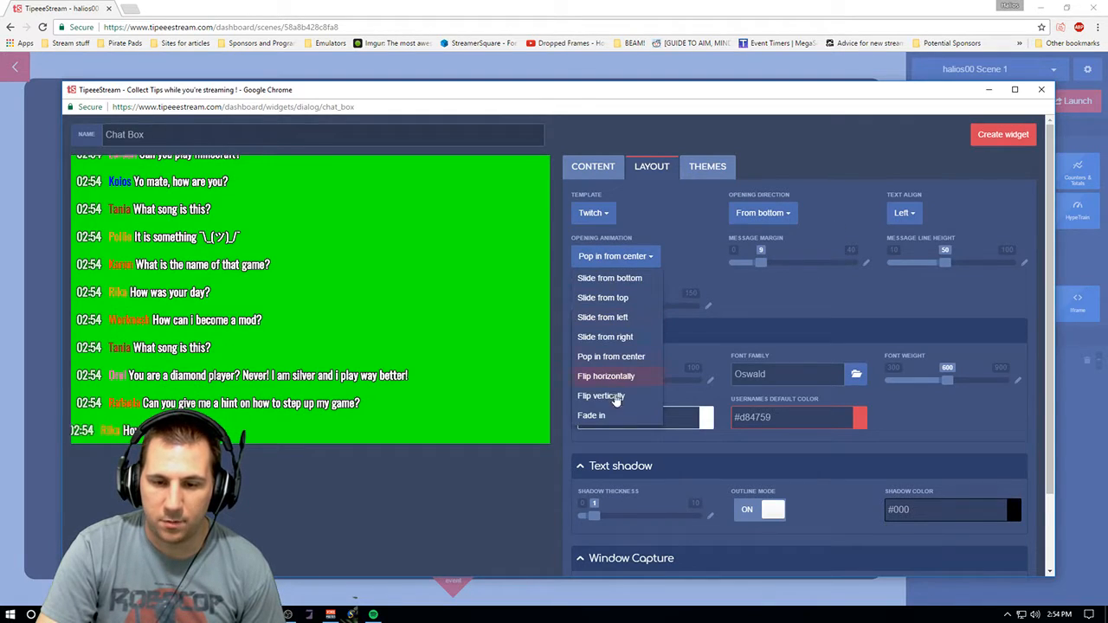
{"action": "left_click", "coordinate": [758, 312]}
- Set the opening direction to From top and the text alignment to Right
{"action": "left_click", "coordinate": [762, 212]}
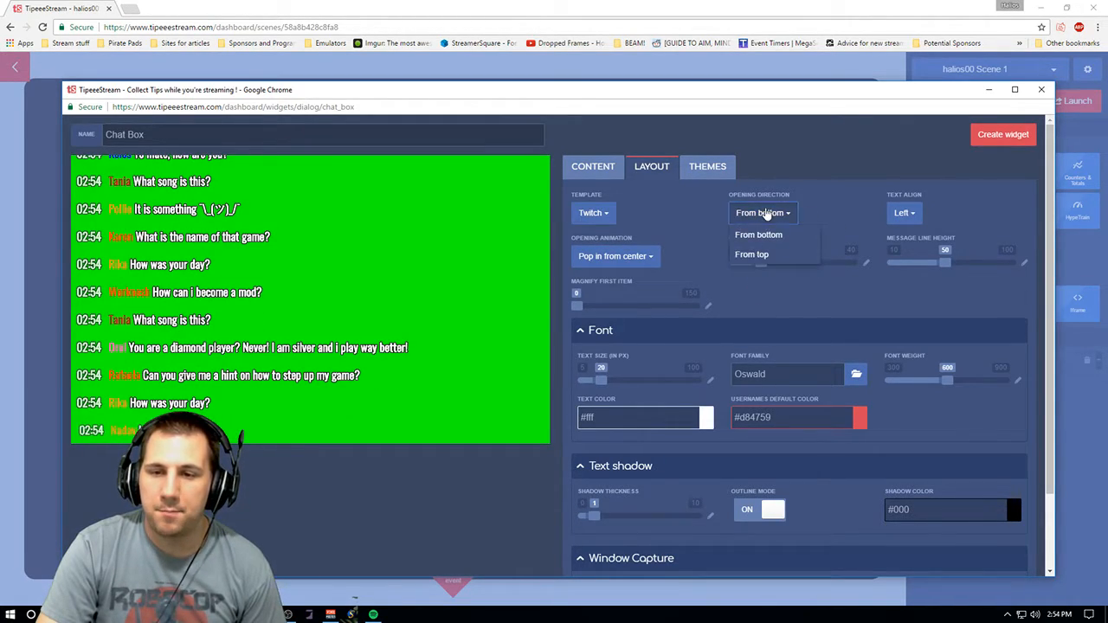
{"action": "left_click", "coordinate": [765, 215]}
{"action": "left_click", "coordinate": [762, 213]}
{"action": "left_click", "coordinate": [766, 252]}
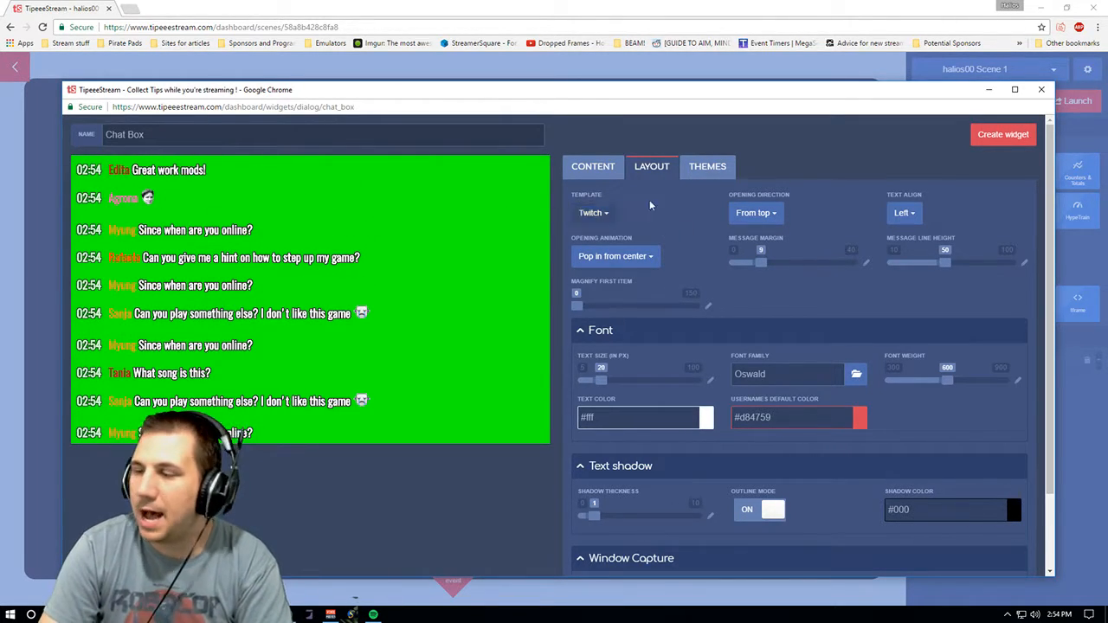
{"action": "left_click", "coordinate": [900, 214]}
{"action": "left_click", "coordinate": [933, 253]}
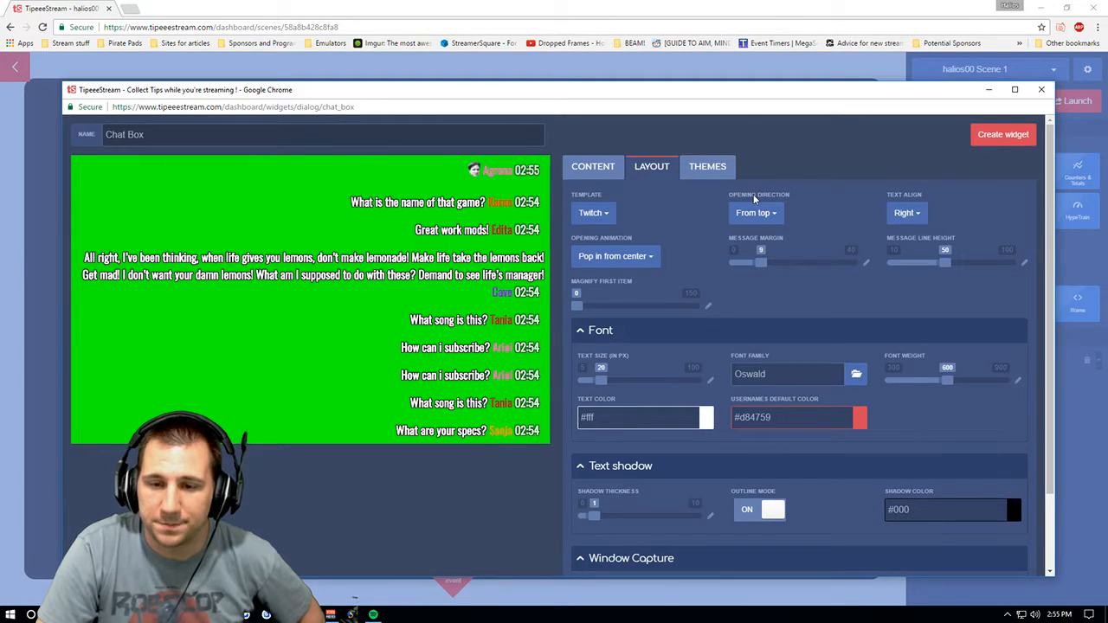
- Review the Window Capture settings and Themes tab, then close the Chat Box dialog without creating it
{"action": "scroll", "coordinate": [1022, 286], "scroll_direction": "down", "scroll_amount": 2}
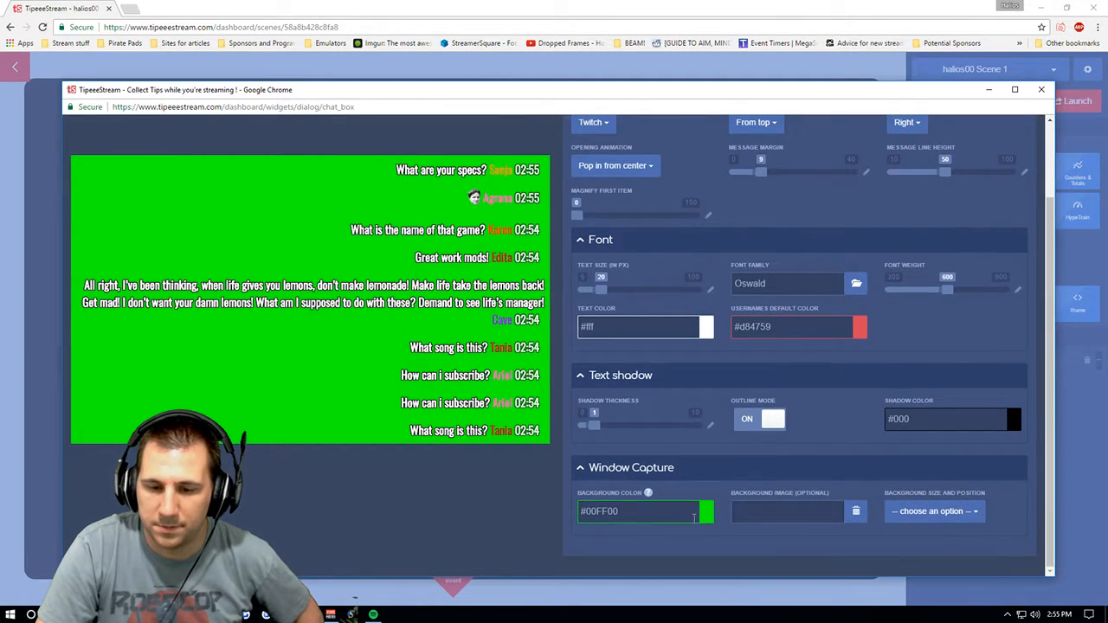
{"action": "scroll", "coordinate": [626, 191], "scroll_direction": "up", "scroll_amount": 2}
{"action": "left_click", "coordinate": [731, 170]}
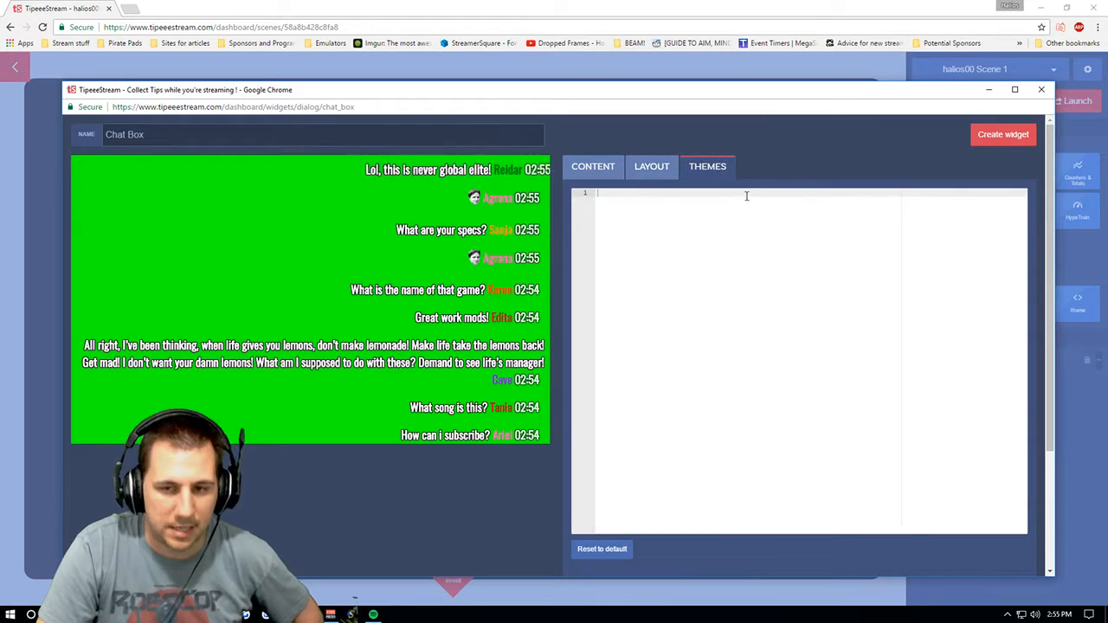
{"action": "left_click", "coordinate": [1041, 91]}
- Open a new HypeTrain widget and review its Countdown and Counter sections
{"action": "left_click", "coordinate": [1077, 210]}
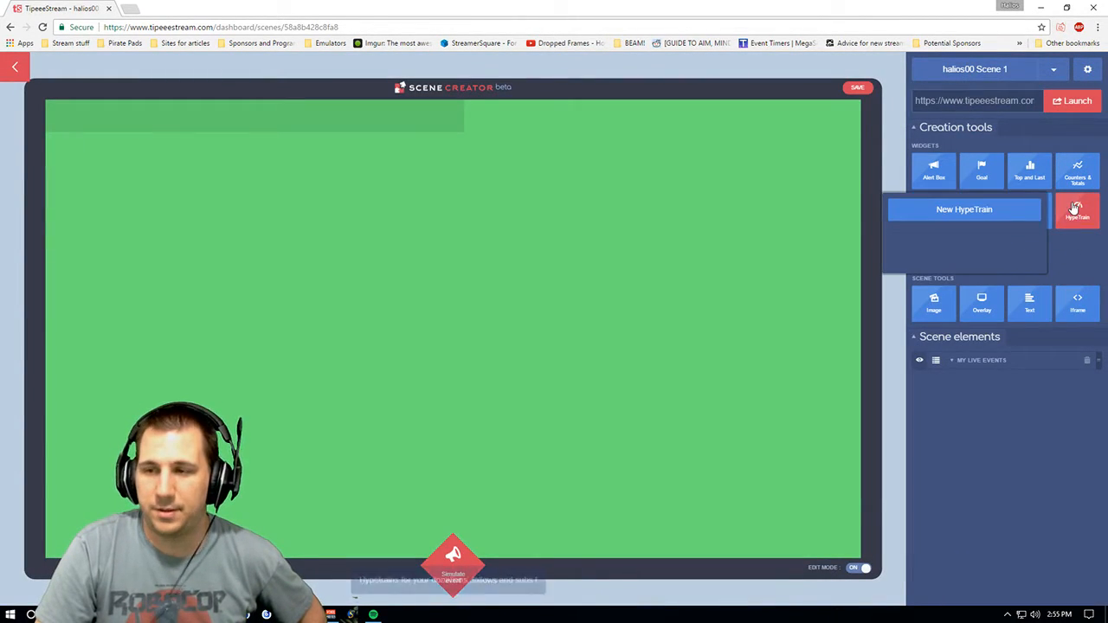
{"action": "left_click", "coordinate": [1013, 215]}
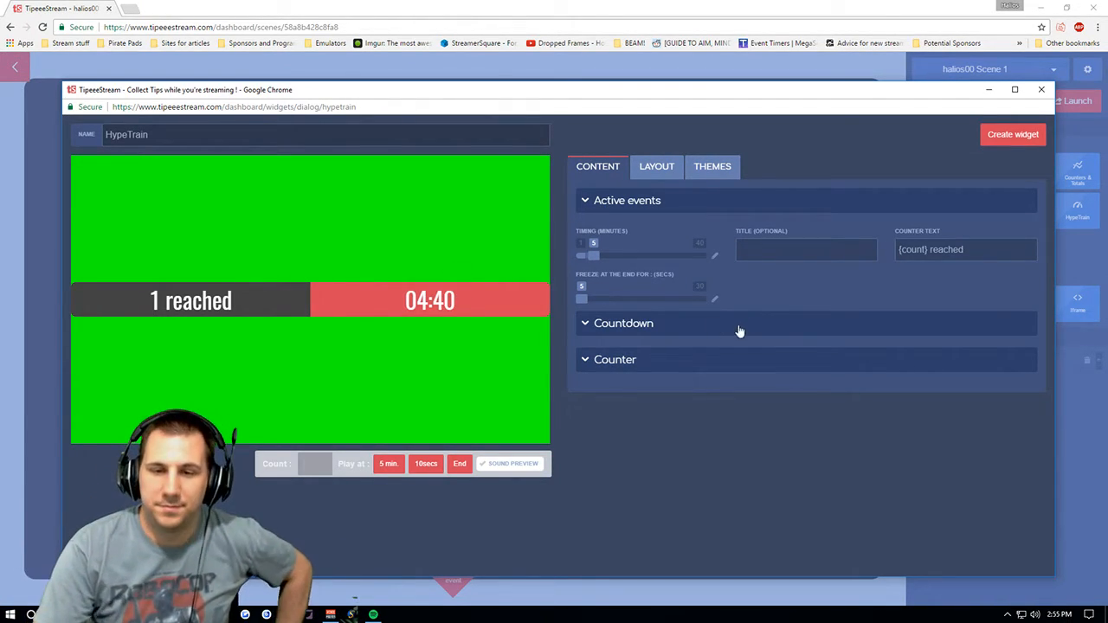
{"action": "left_click", "coordinate": [695, 333]}
{"action": "left_click", "coordinate": [654, 470]}
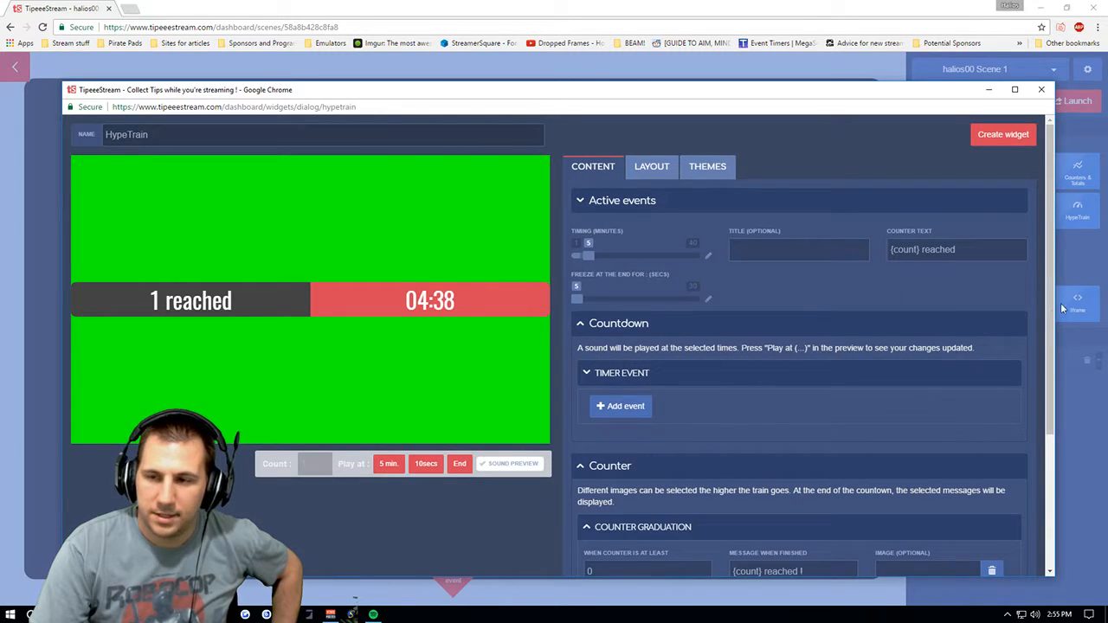
{"action": "scroll", "coordinate": [1038, 444], "scroll_direction": "down", "scroll_amount": 3}
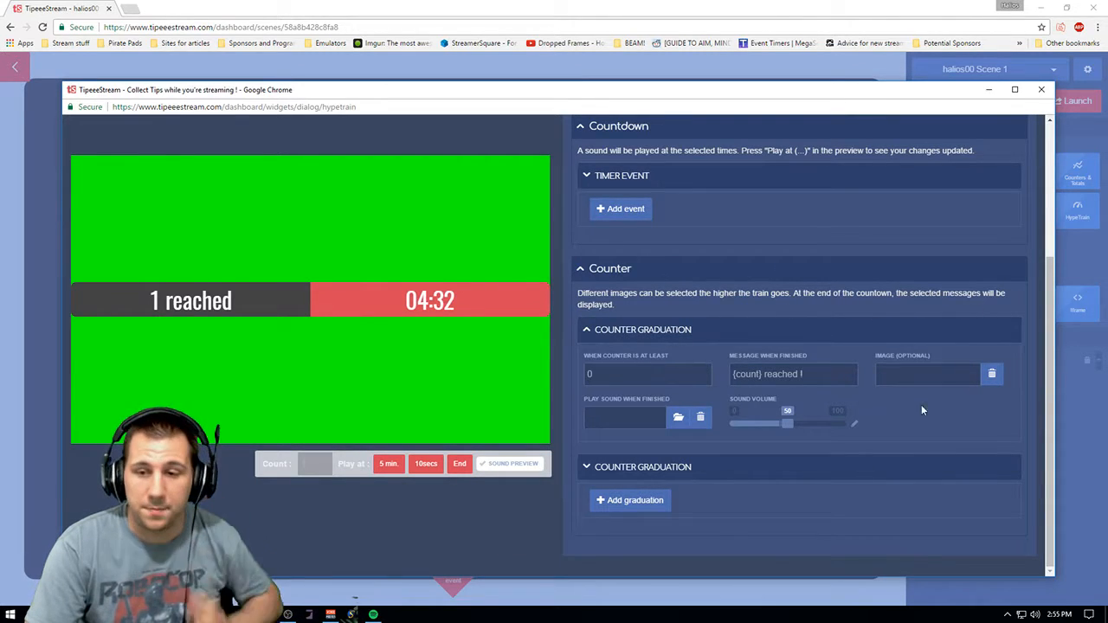
{"action": "left_click_drag", "start_coordinate": [1049, 385], "coordinate": [1048, 439]}
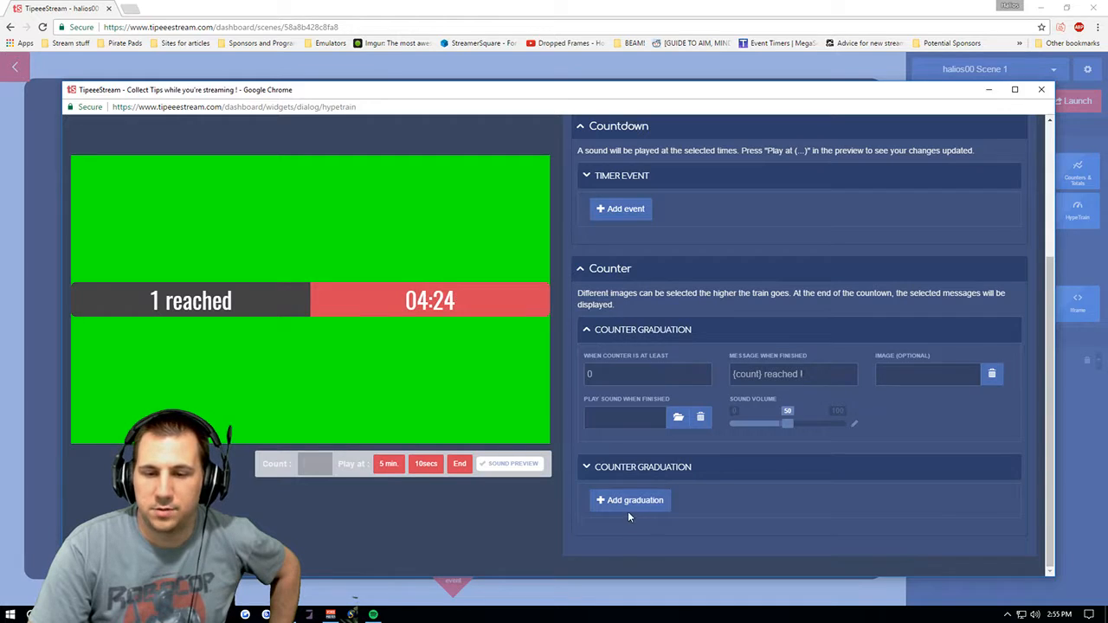
{"action": "left_click_drag", "start_coordinate": [1049, 413], "coordinate": [1049, 257]}
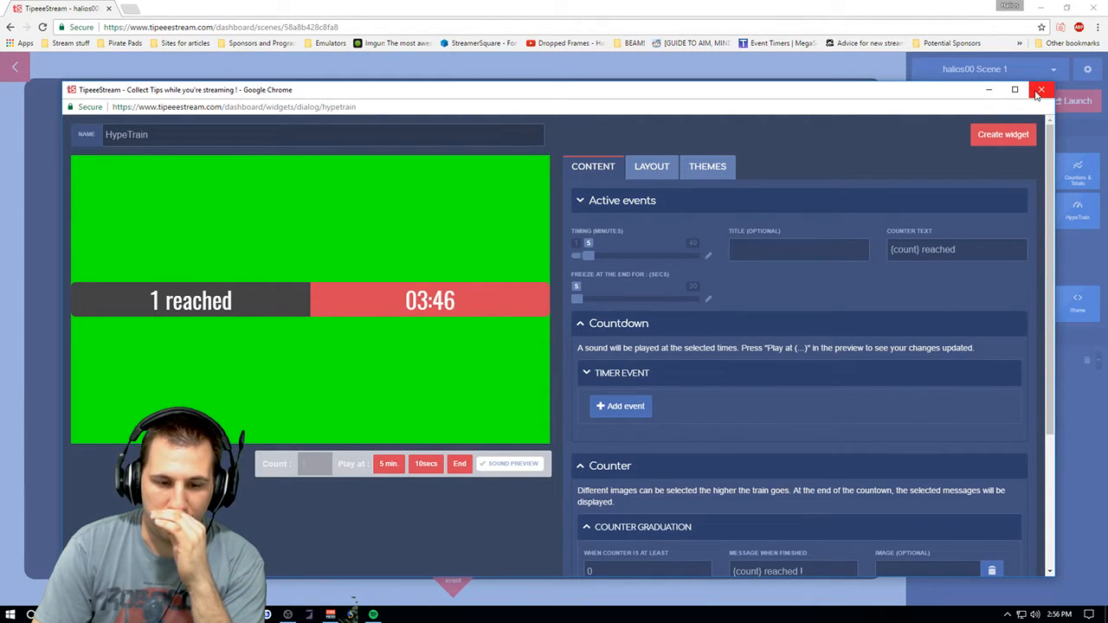
- Play the HypeTrain's 10-second countdown preview and change the preview count
{"action": "left_click", "coordinate": [426, 464]}
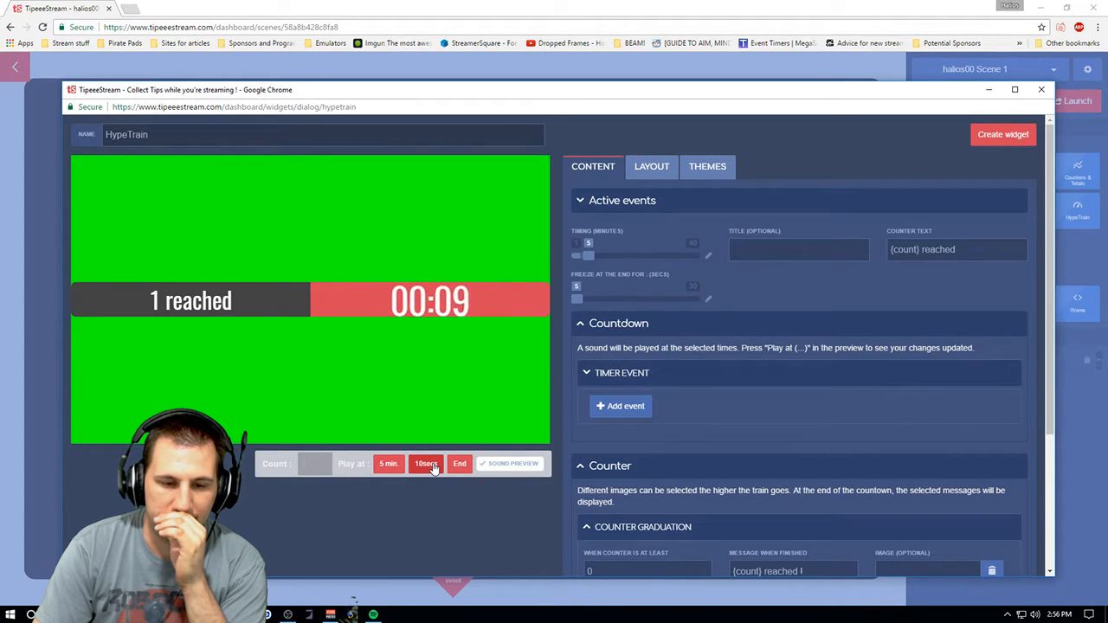
{"action": "left_click", "coordinate": [321, 462]}
{"action": "left_click", "coordinate": [321, 462]}
{"action": "left_click", "coordinate": [321, 463]}
{"action": "left_click", "coordinate": [321, 463]}
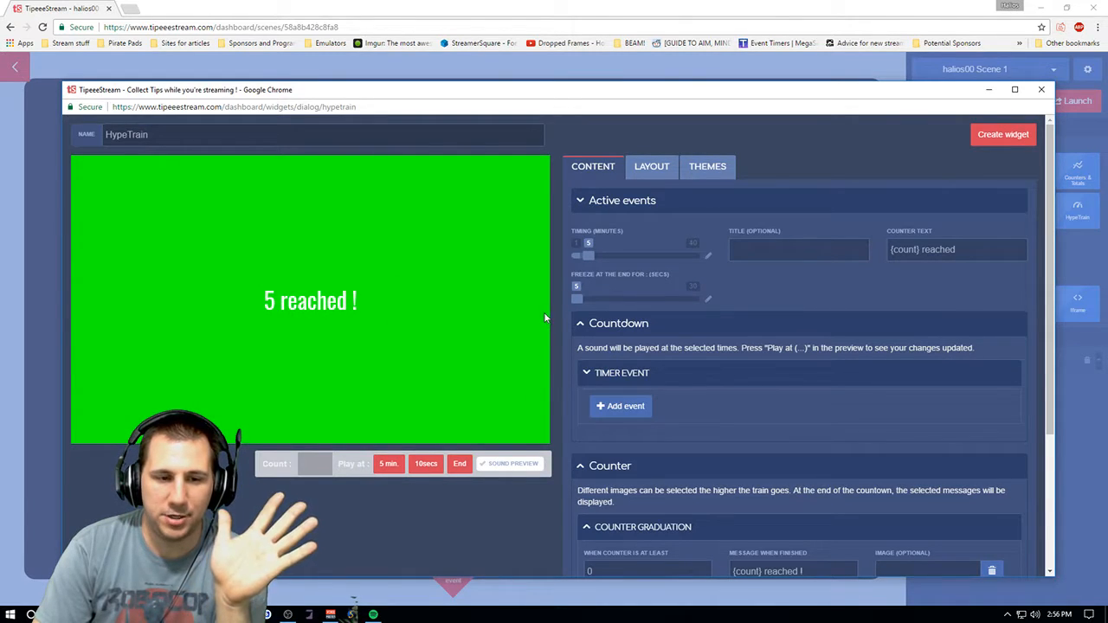
- Close the HypeTrain dialog, then add a Social Media Slider to the scene, move and resize it, and remove it
{"action": "left_click", "coordinate": [1041, 86]}
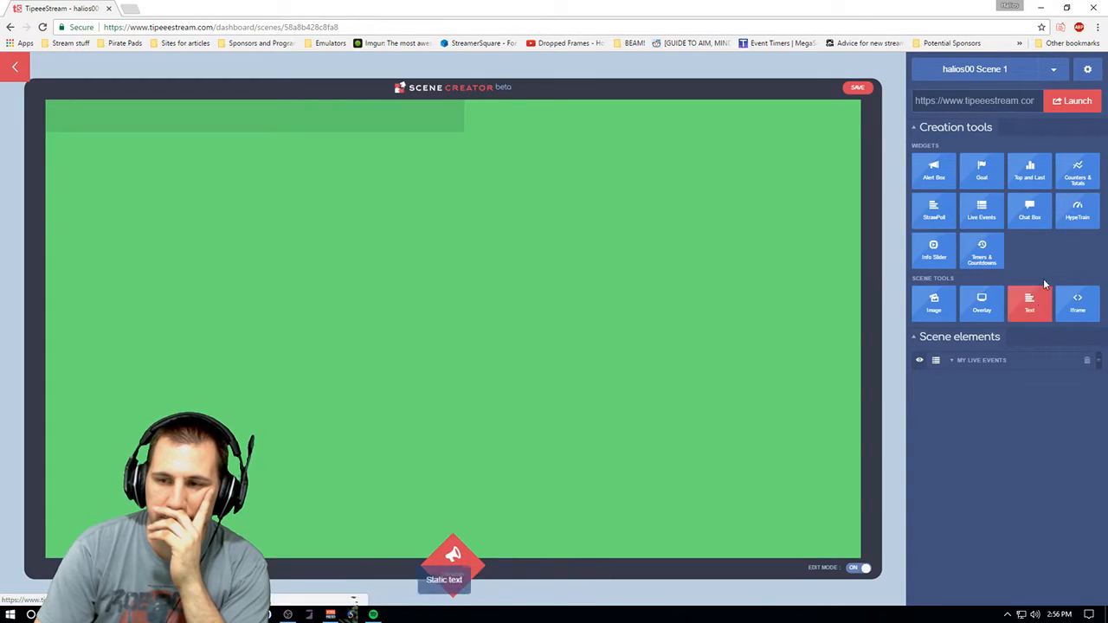
{"action": "mouse_move", "coordinate": [910, 263]}
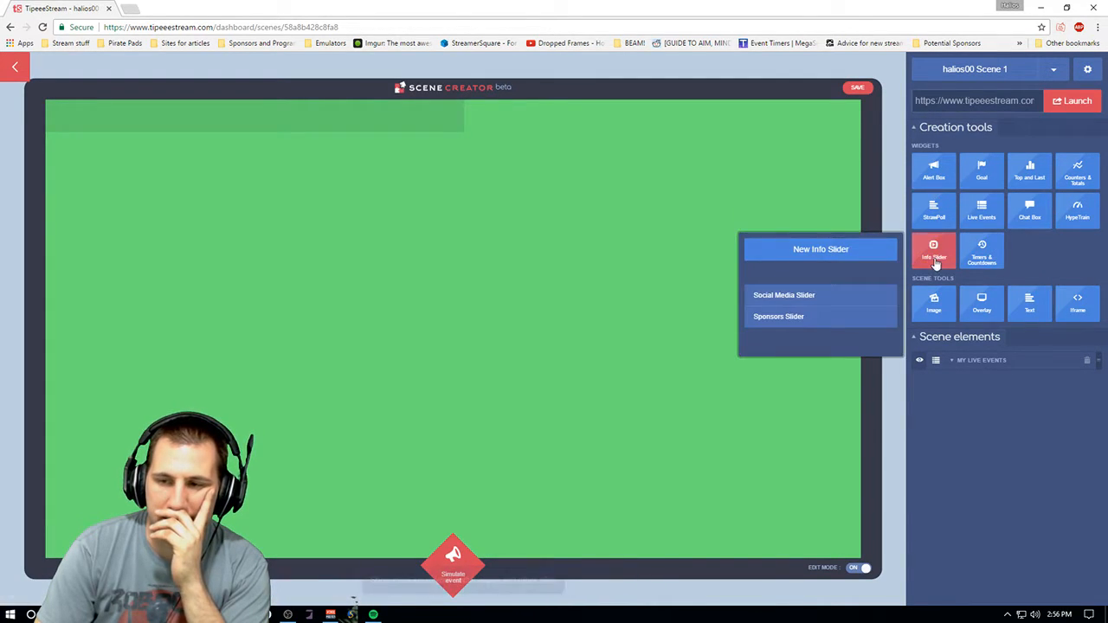
{"action": "left_click", "coordinate": [834, 300]}
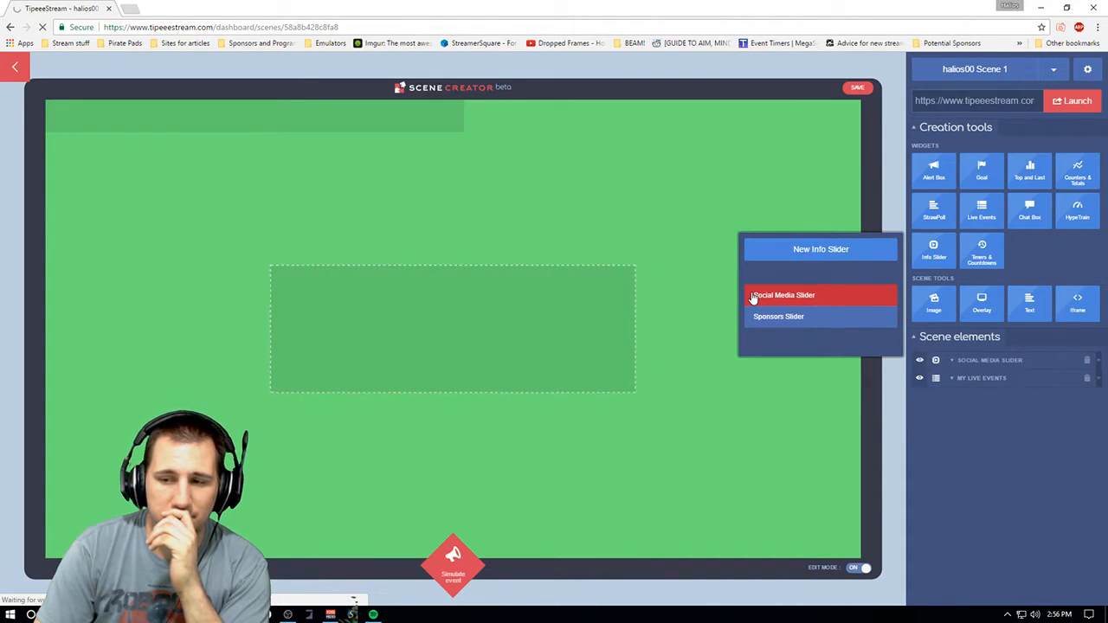
{"action": "left_click_drag", "start_coordinate": [482, 297], "coordinate": [707, 464]}
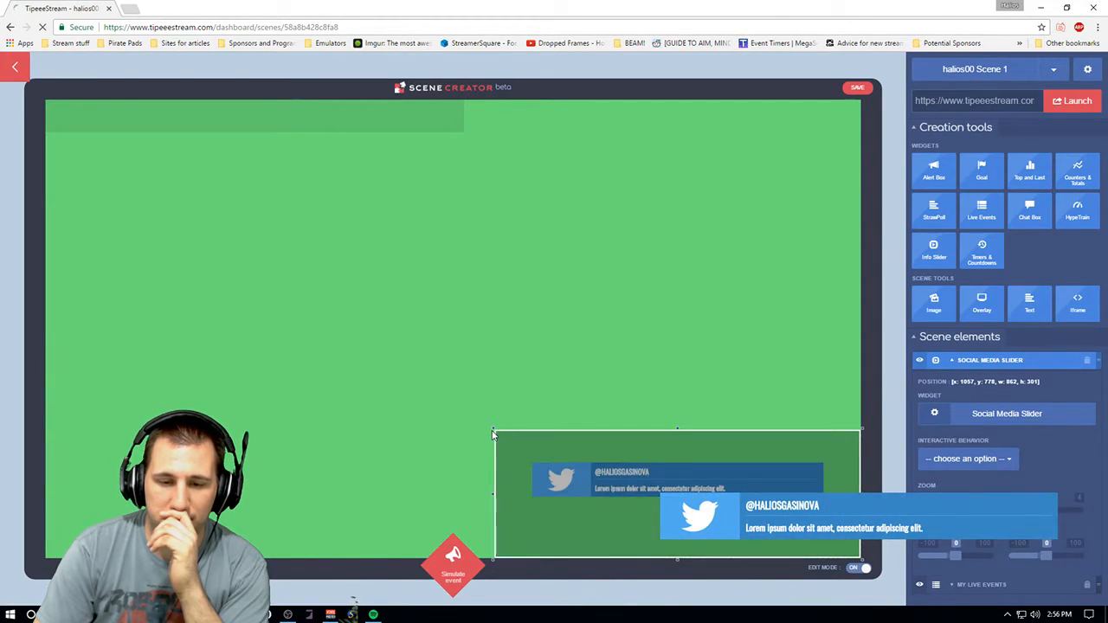
{"action": "left_click_drag", "start_coordinate": [491, 428], "coordinate": [572, 488]}
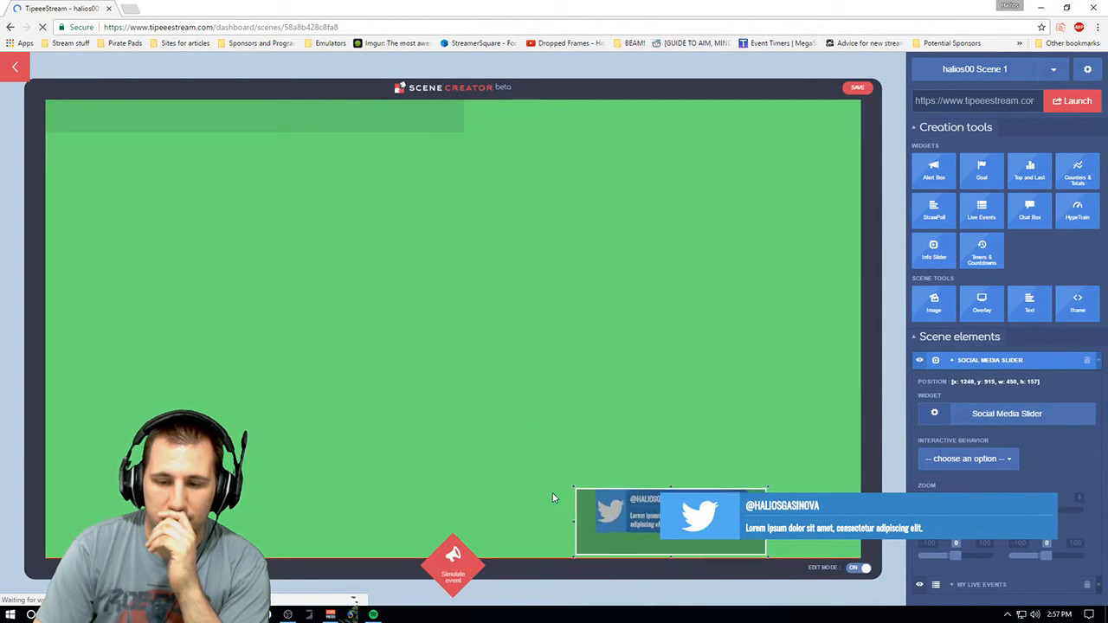
{"action": "left_click_drag", "start_coordinate": [662, 510], "coordinate": [153, 504]}
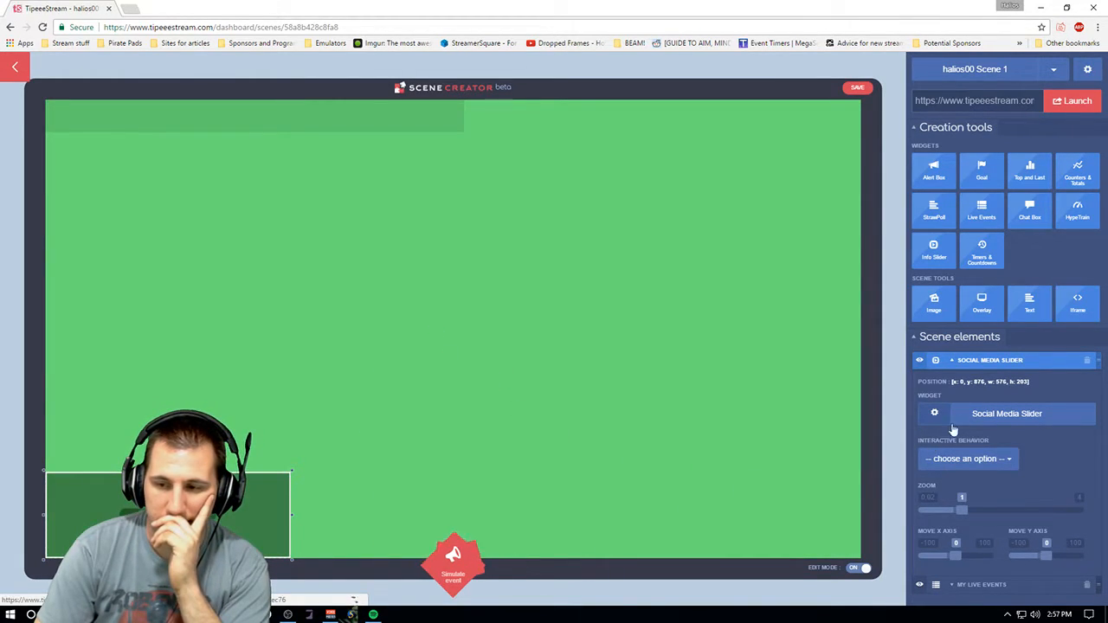
{"action": "mouse_move", "coordinate": [216, 510]}
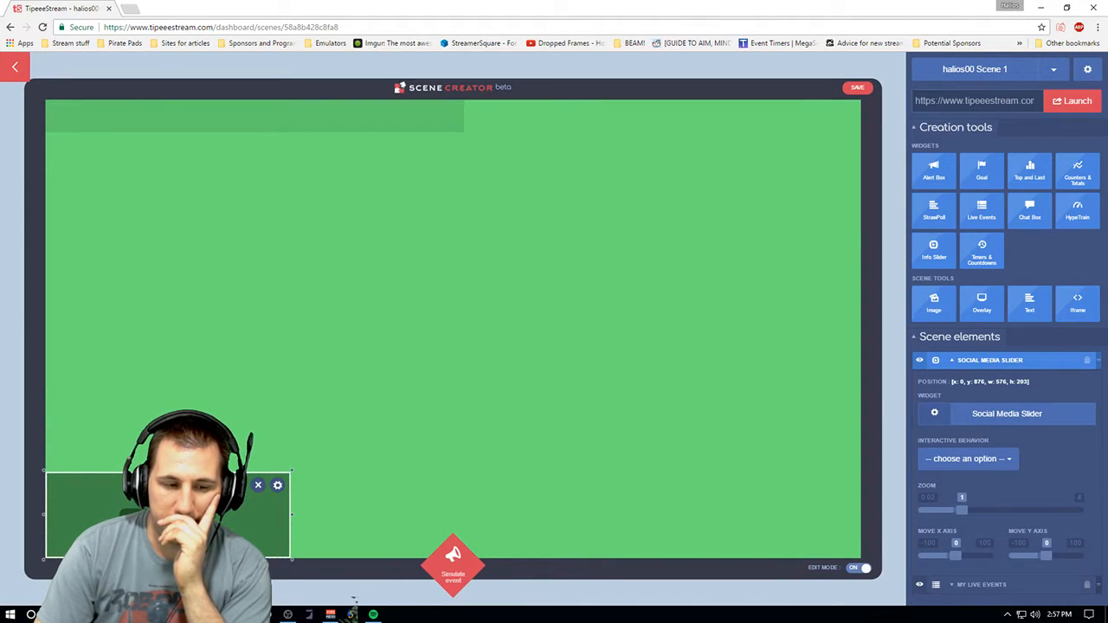
{"action": "left_click_drag", "start_coordinate": [212, 473], "coordinate": [485, 309]}
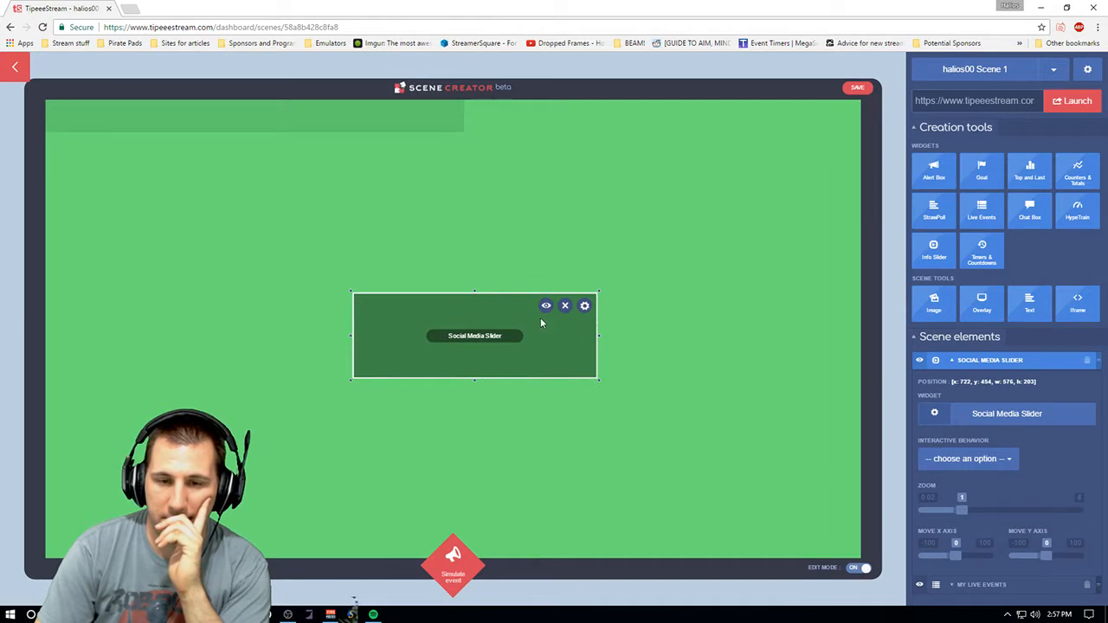
{"action": "left_click", "coordinate": [564, 305]}
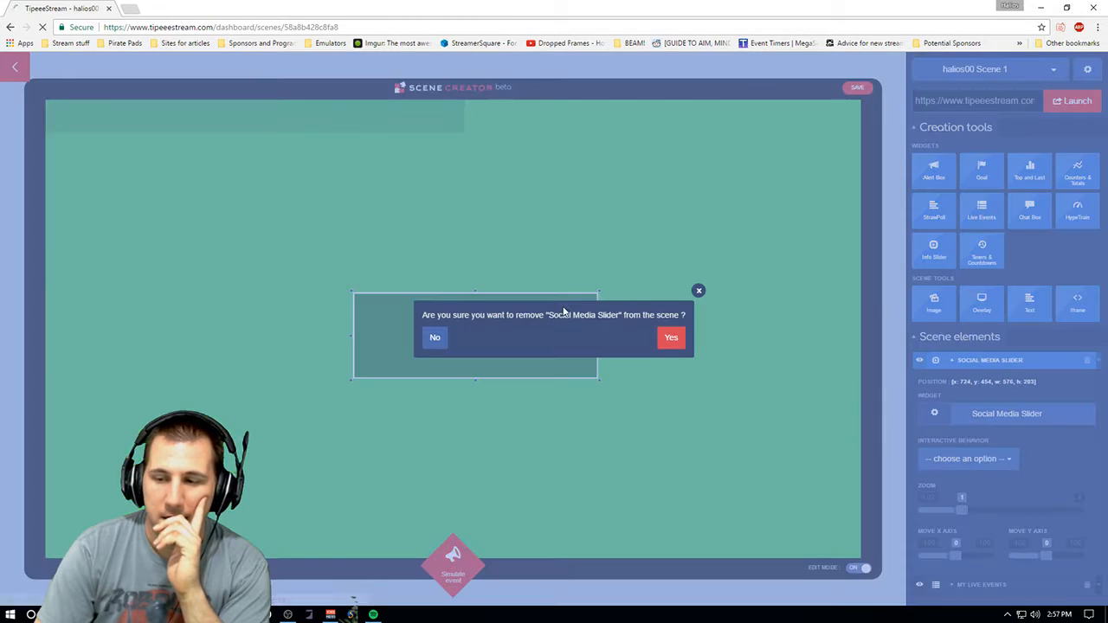
{"action": "left_click", "coordinate": [666, 338]}
- Open a new Info Slider widget and review its slide type options, including the Custom slide fields
{"action": "mouse_move", "coordinate": [933, 251]}
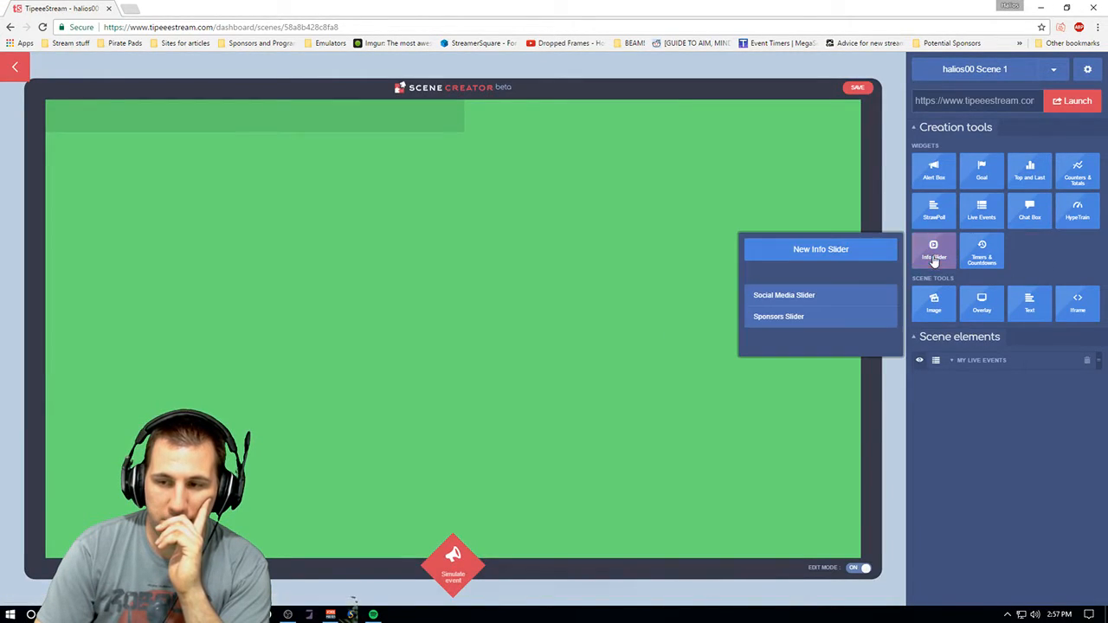
{"action": "left_click", "coordinate": [812, 261]}
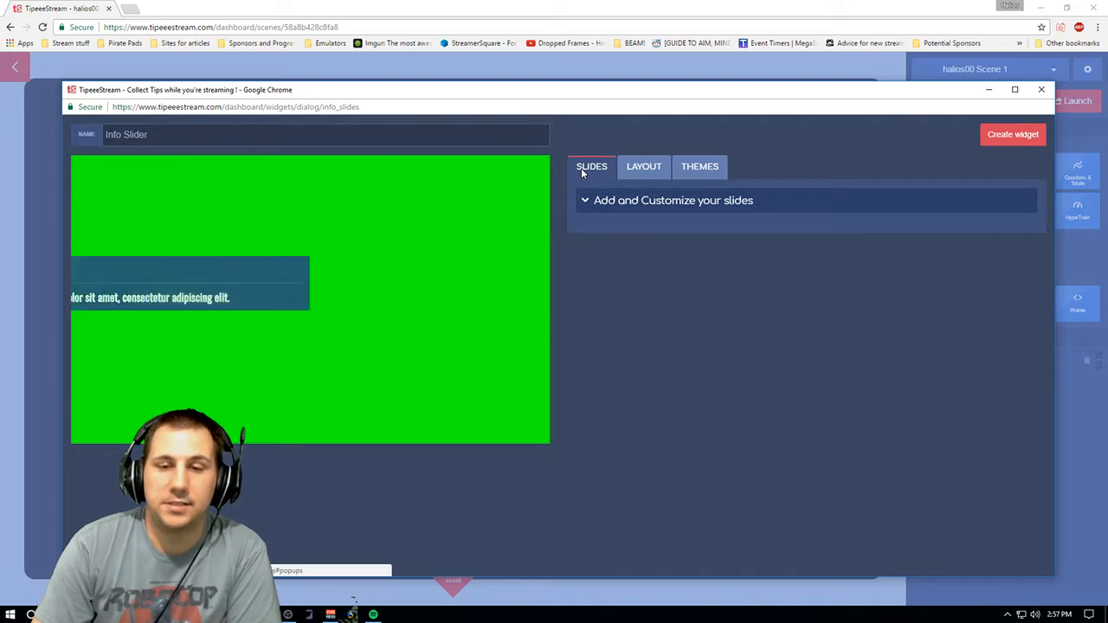
{"action": "left_click", "coordinate": [684, 201]}
{"action": "left_click", "coordinate": [617, 277]}
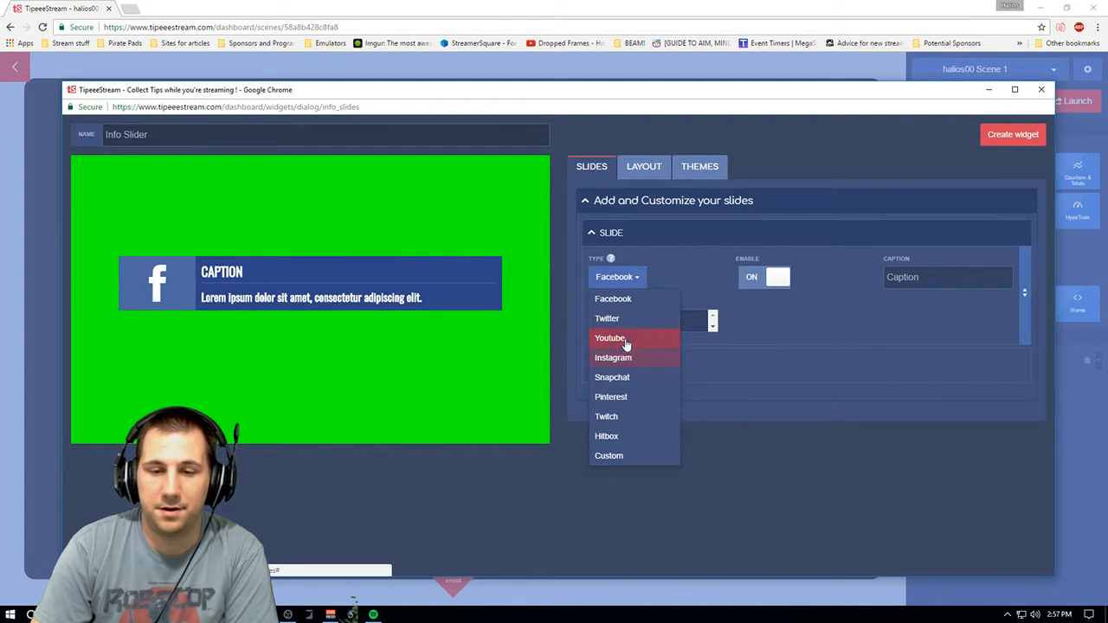
{"action": "left_click", "coordinate": [623, 277]}
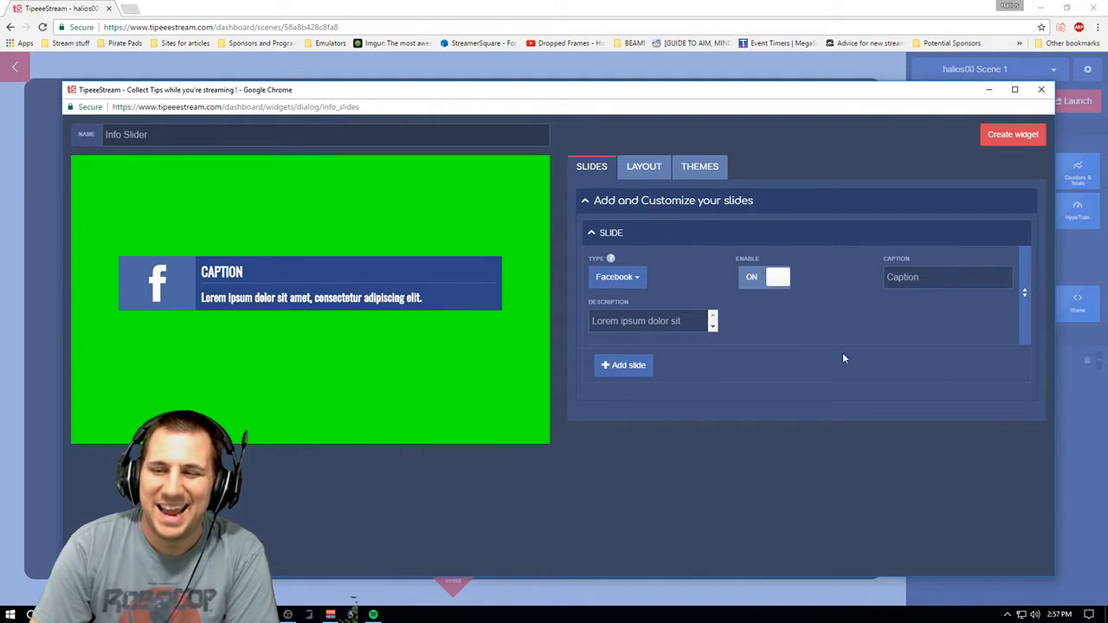
{"action": "left_click", "coordinate": [634, 280]}
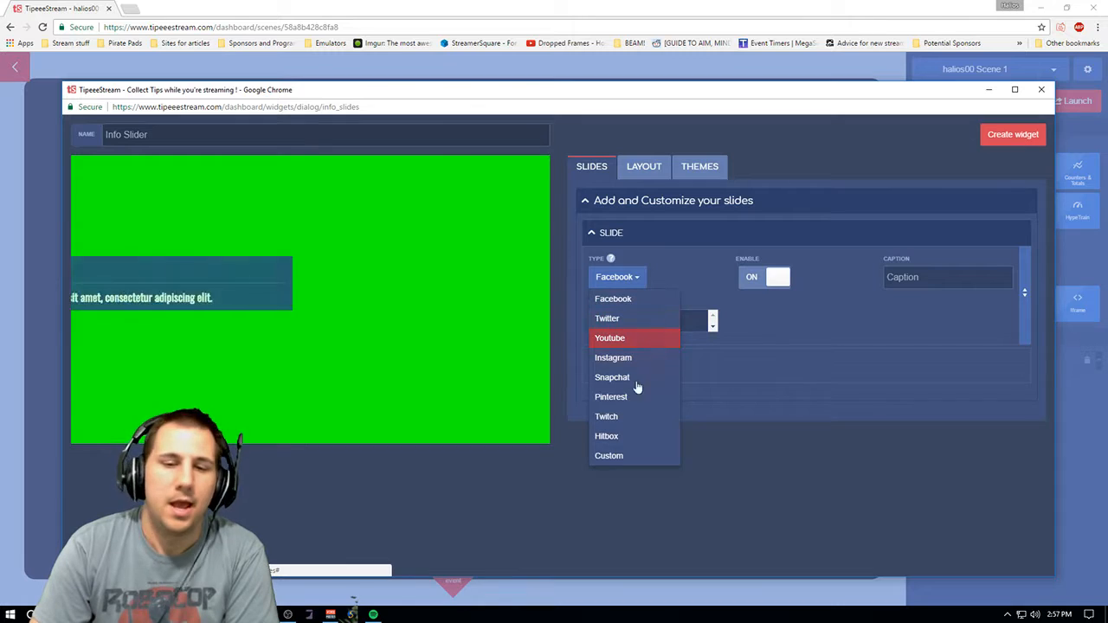
{"action": "left_click", "coordinate": [623, 457]}
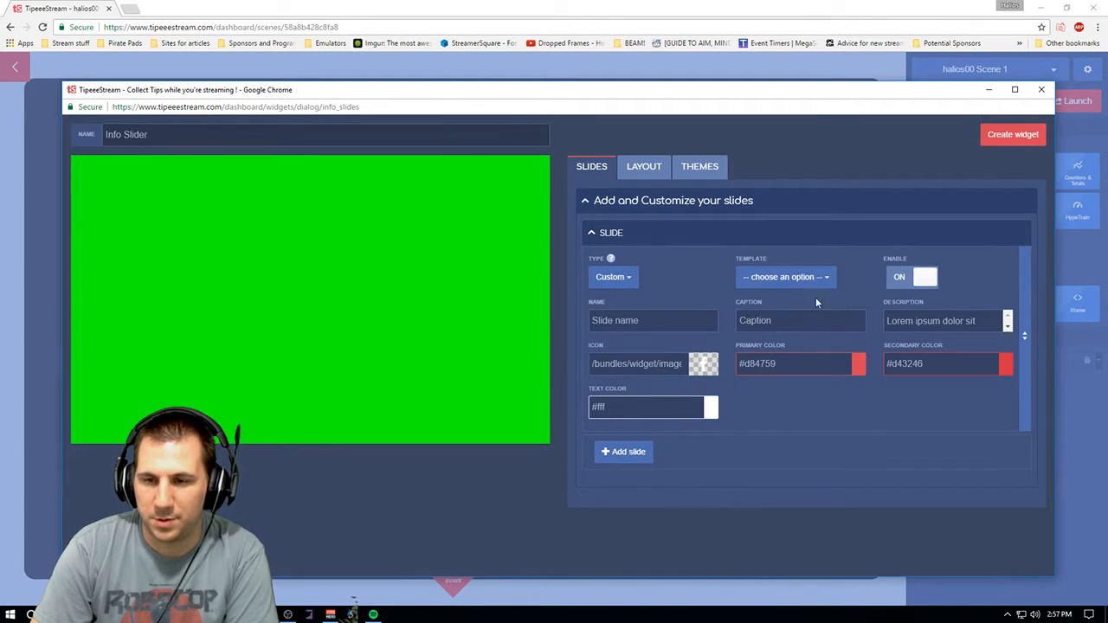
{"action": "left_click", "coordinate": [624, 278]}
{"action": "left_click", "coordinate": [628, 301]}
- Review the Info Slider's Layout sections and Themes tab, then close the dialog without creating it
{"action": "left_click", "coordinate": [641, 171]}
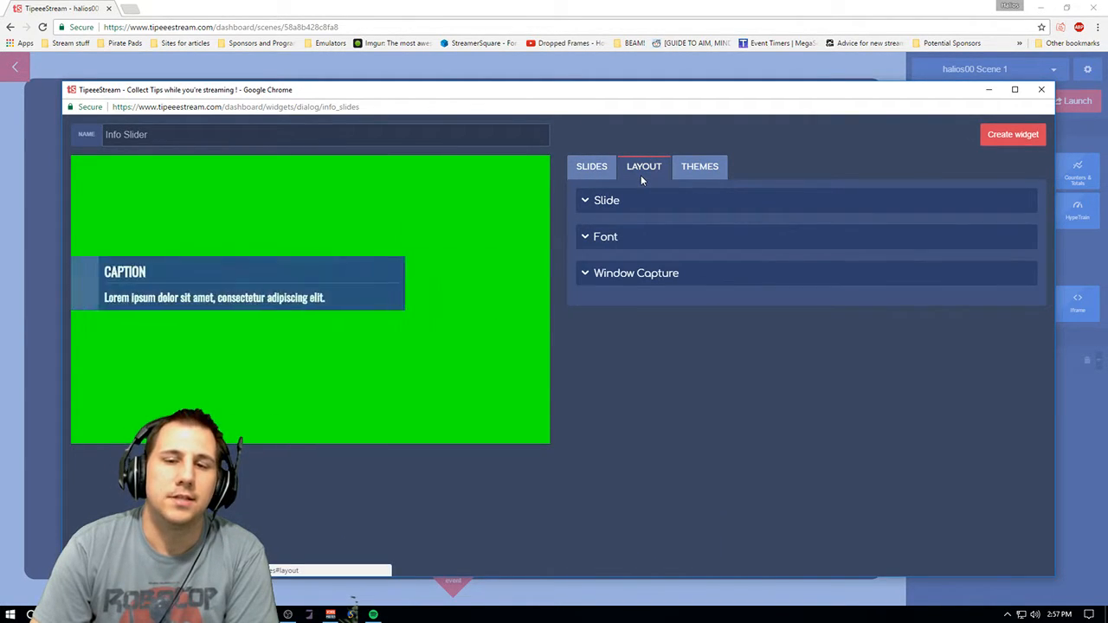
{"action": "left_click", "coordinate": [633, 204]}
{"action": "left_click", "coordinate": [658, 337]}
{"action": "left_click", "coordinate": [666, 429]}
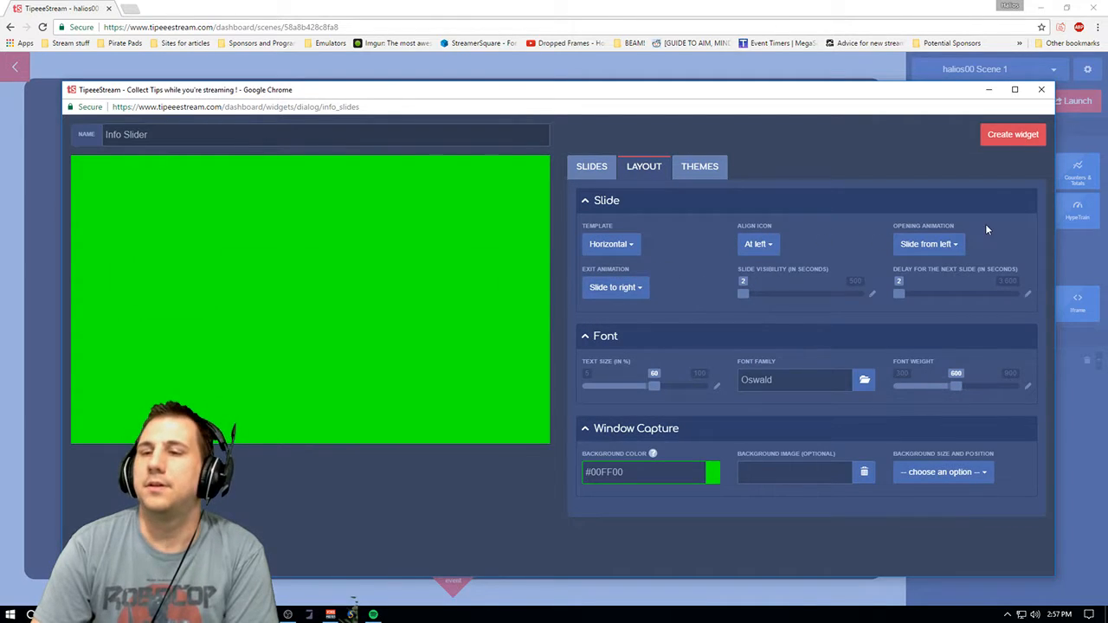
{"action": "left_click", "coordinate": [699, 166]}
{"action": "left_click", "coordinate": [597, 166]}
{"action": "left_click", "coordinate": [644, 166]}
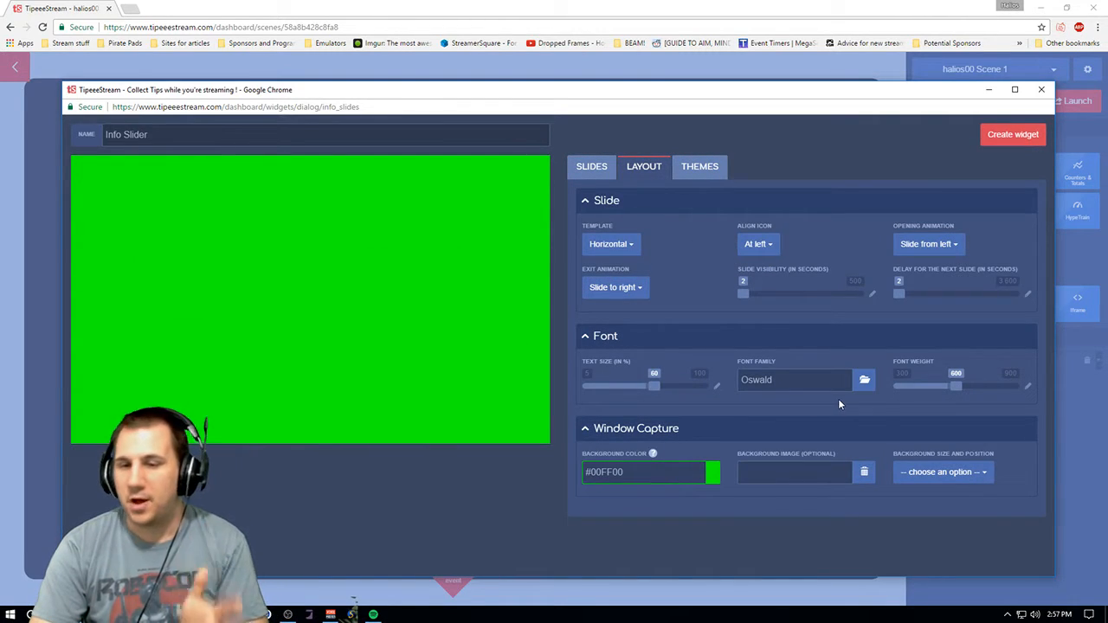
{"action": "left_click", "coordinate": [592, 167]}
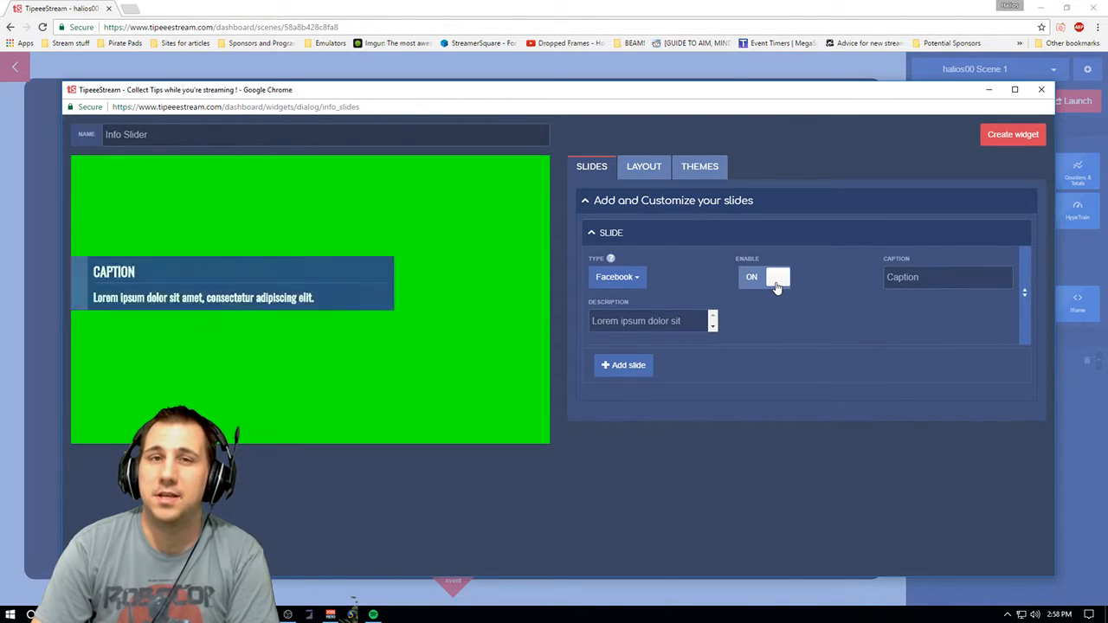
{"action": "left_click", "coordinate": [1042, 90]}
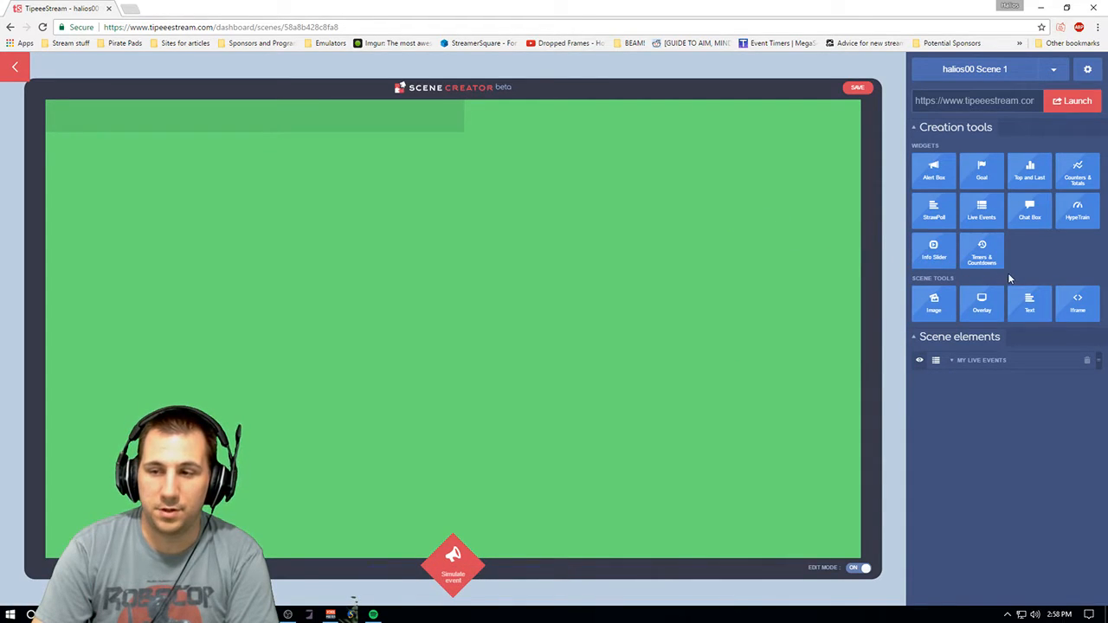
- Open a new Timers & Countdowns widget and review its Font, Text shadow and Window Capture layout sections and themes
{"action": "mouse_move", "coordinate": [1002, 260]}
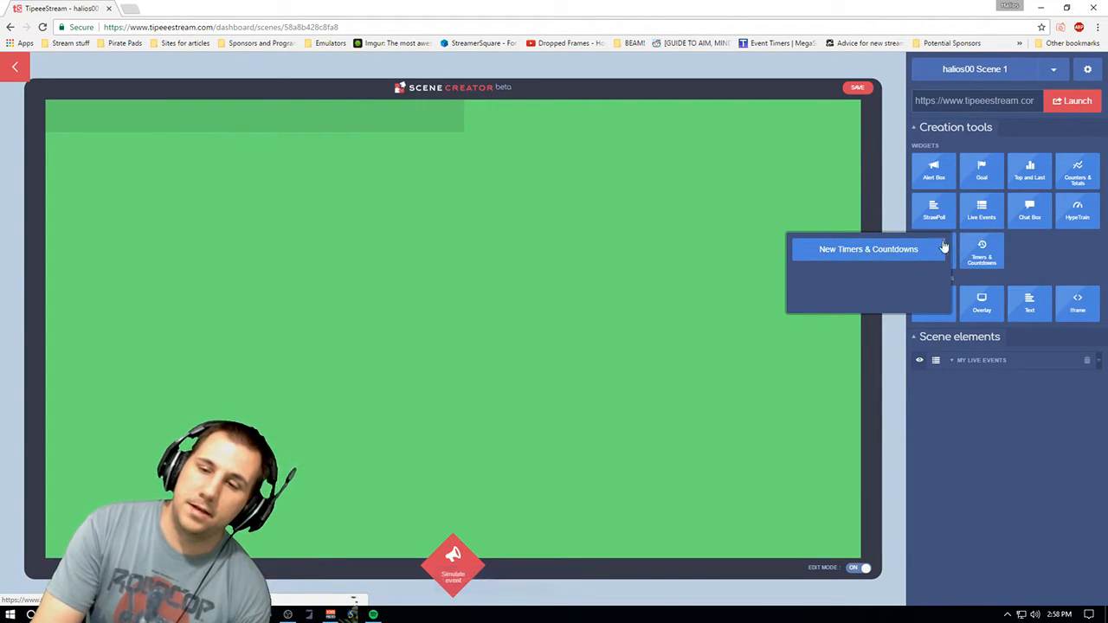
{"action": "left_click", "coordinate": [889, 253]}
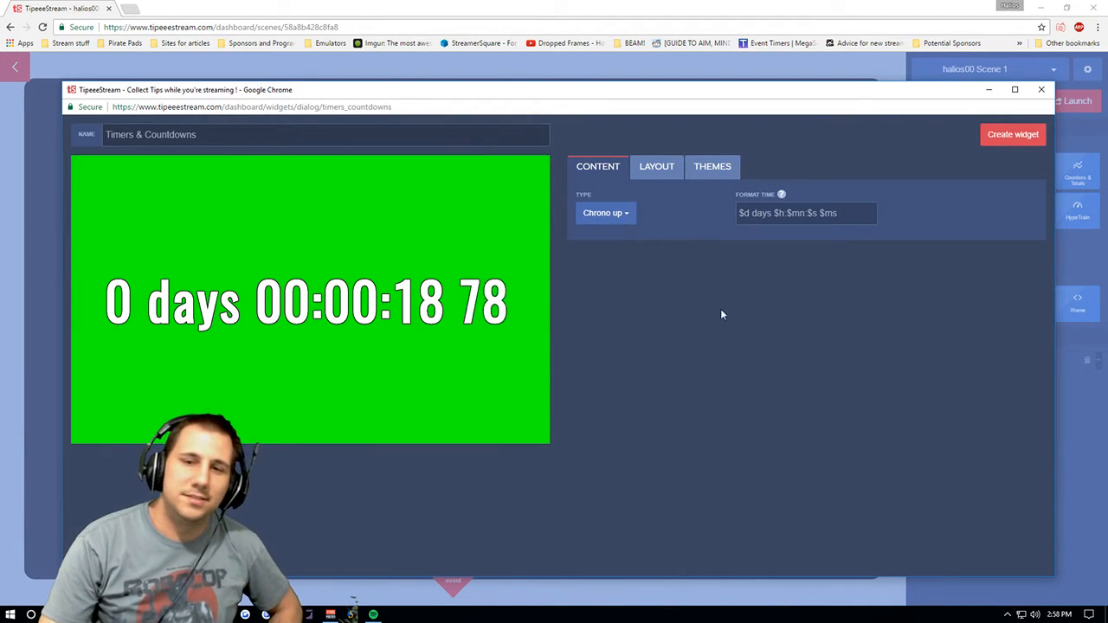
{"action": "left_click", "coordinate": [656, 166]}
{"action": "left_click", "coordinate": [649, 200]}
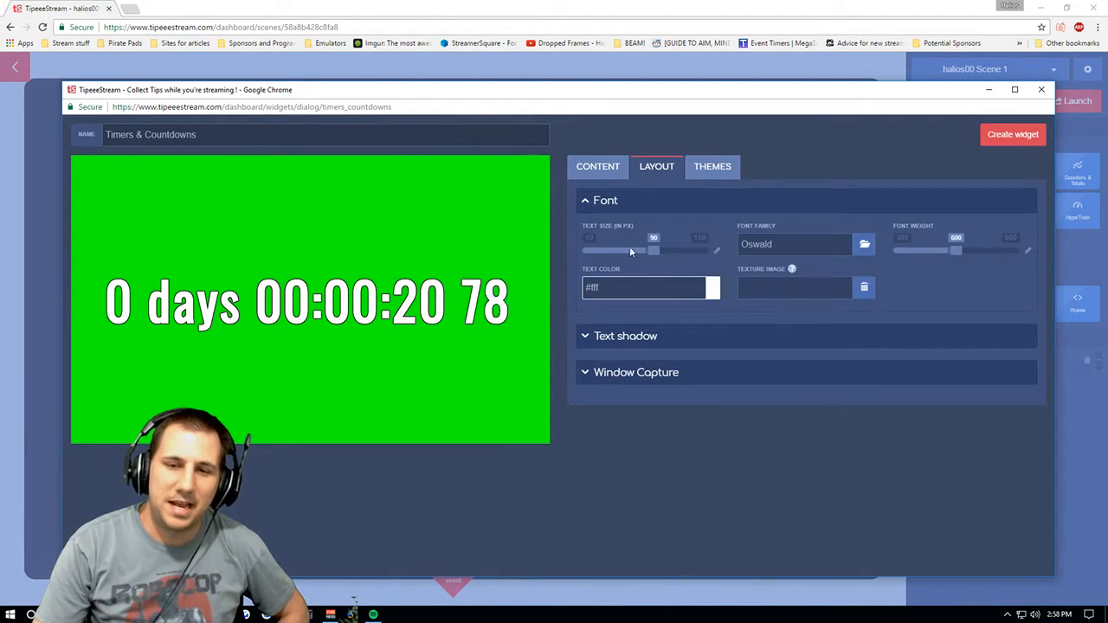
{"action": "left_click", "coordinate": [643, 340]}
{"action": "left_click", "coordinate": [663, 428]}
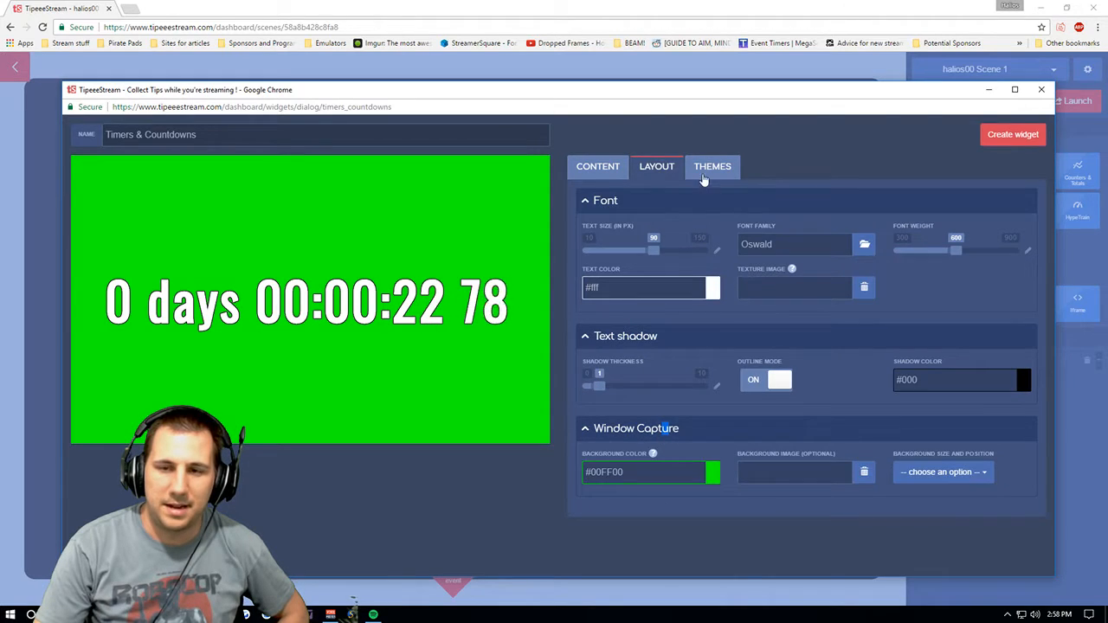
{"action": "left_click", "coordinate": [705, 172]}
{"action": "left_click", "coordinate": [593, 172]}
- Try each timer type, ending with Event Countdown, then close the Timers & Countdowns dialog without creating it
{"action": "left_click", "coordinate": [606, 215]}
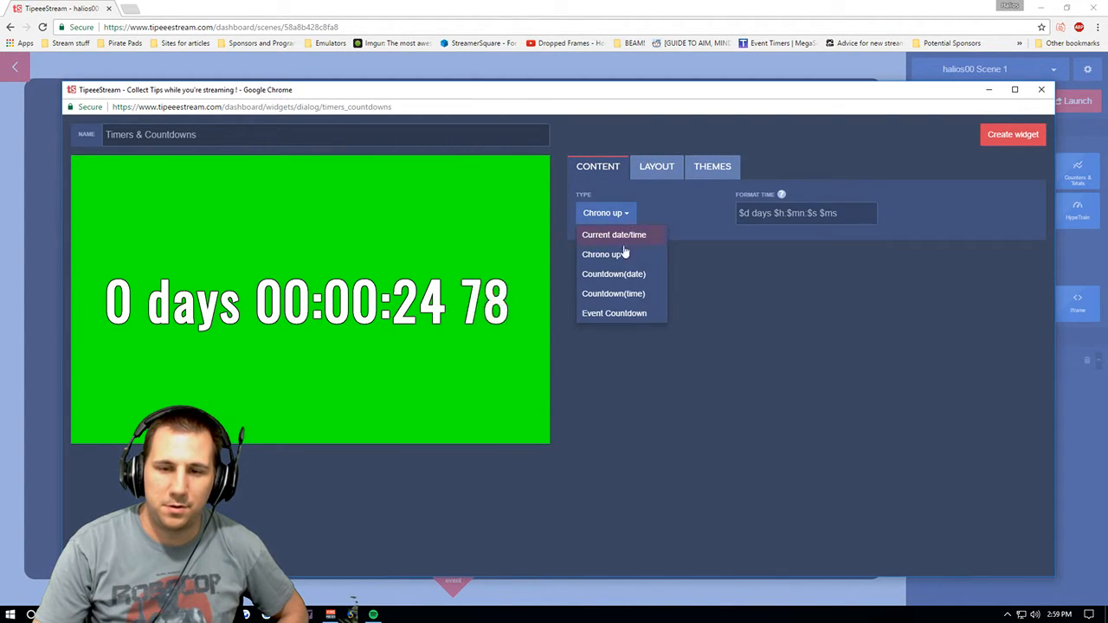
{"action": "left_click", "coordinate": [618, 254]}
{"action": "left_click", "coordinate": [618, 214]}
{"action": "left_click", "coordinate": [628, 235]}
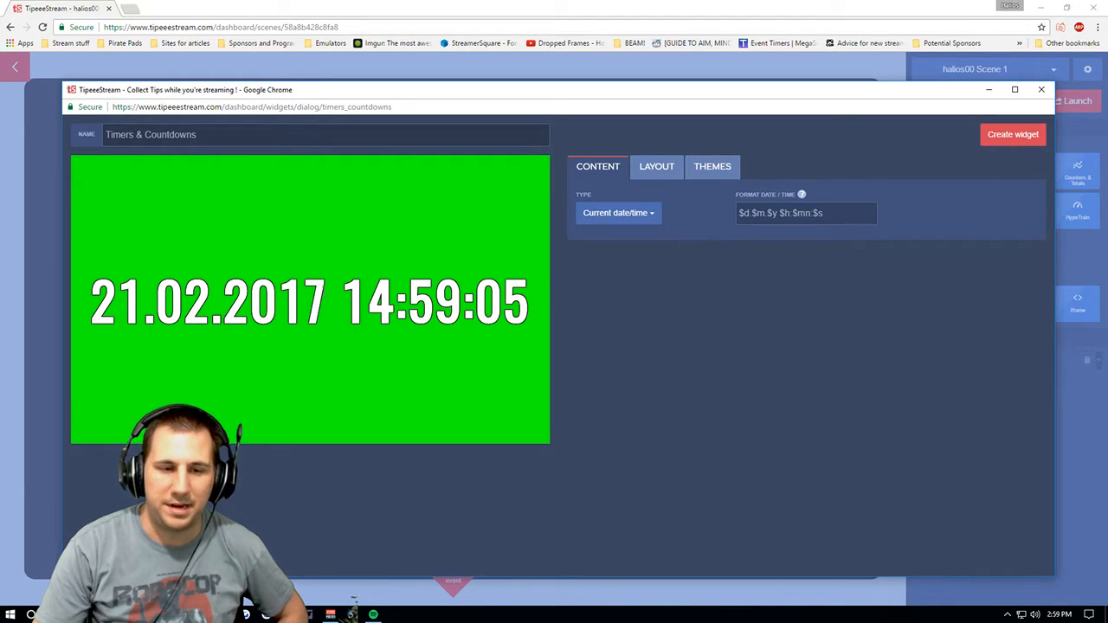
{"action": "left_click", "coordinate": [620, 214]}
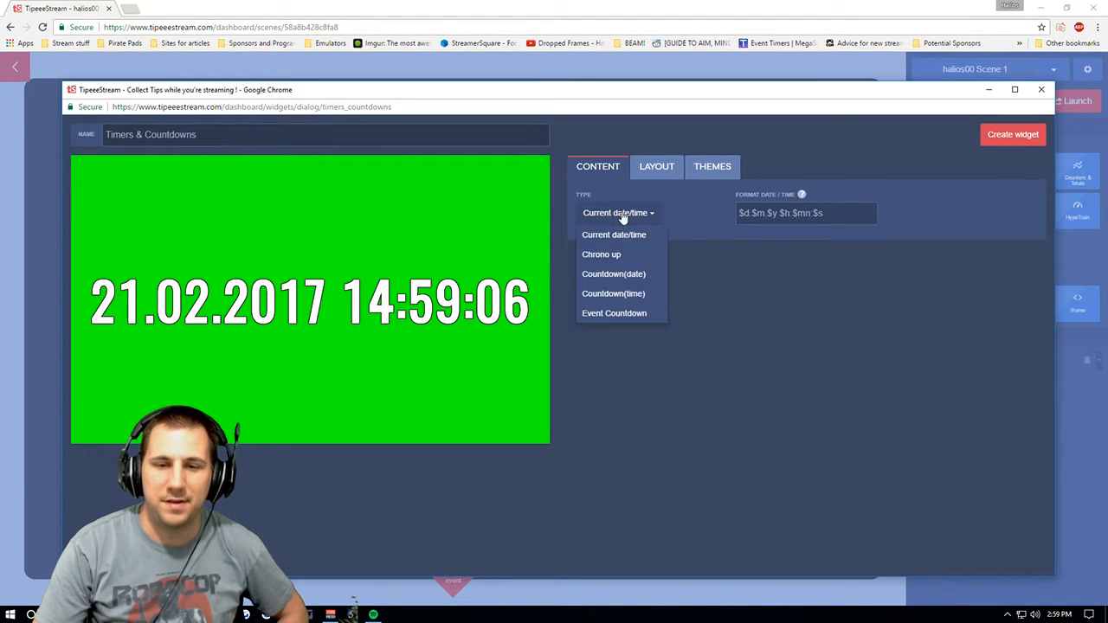
{"action": "left_click", "coordinate": [636, 277]}
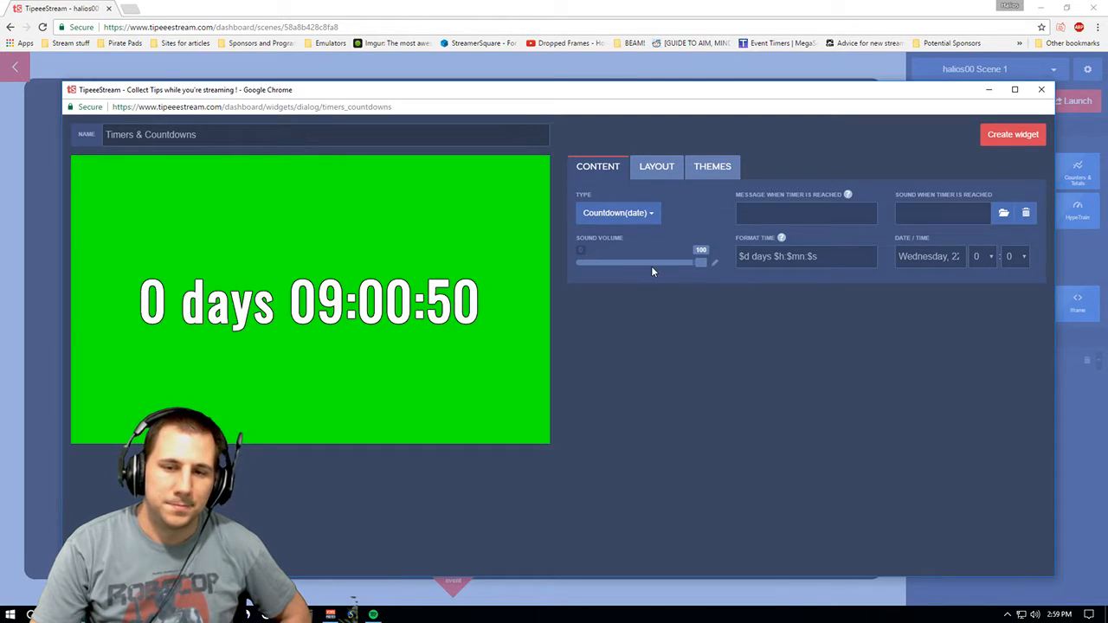
{"action": "left_click", "coordinate": [645, 213]}
{"action": "left_click", "coordinate": [651, 296]}
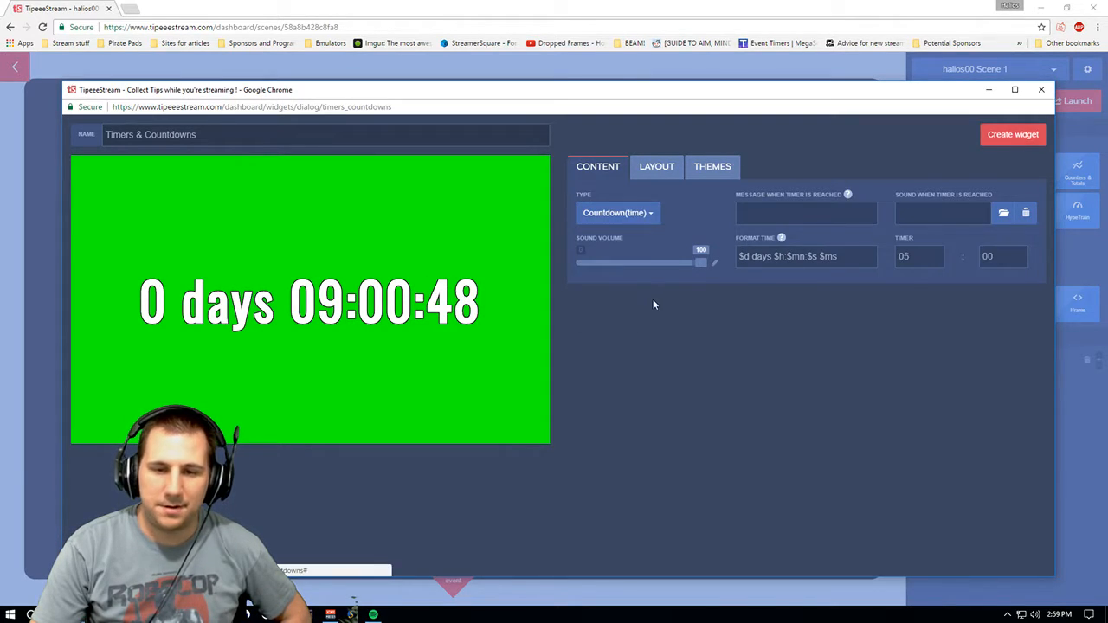
{"action": "left_click", "coordinate": [638, 214]}
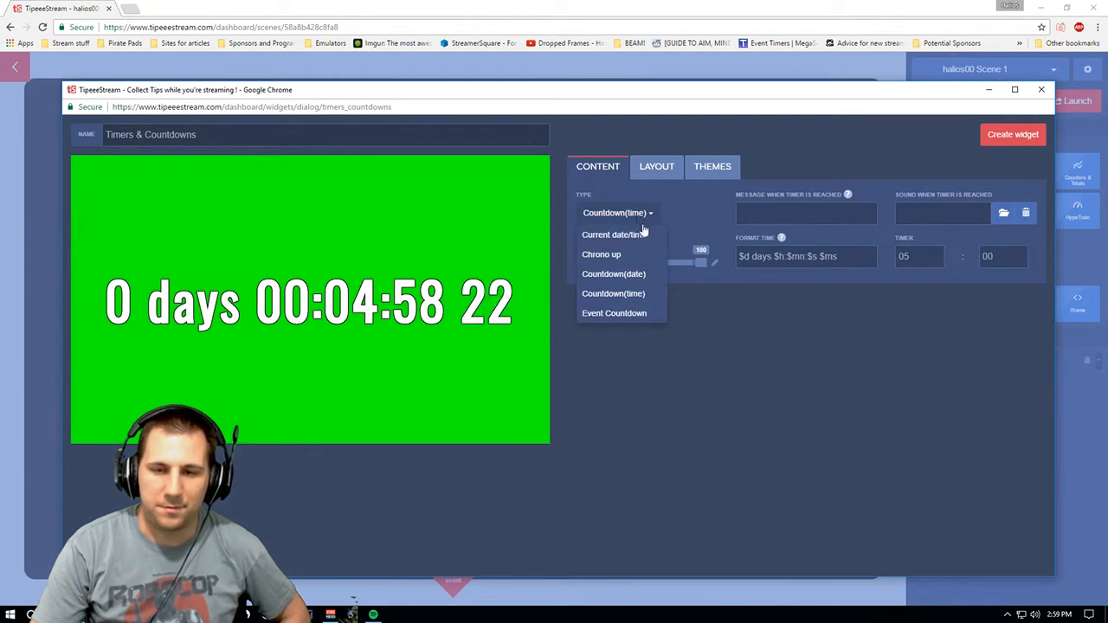
{"action": "left_click", "coordinate": [642, 313]}
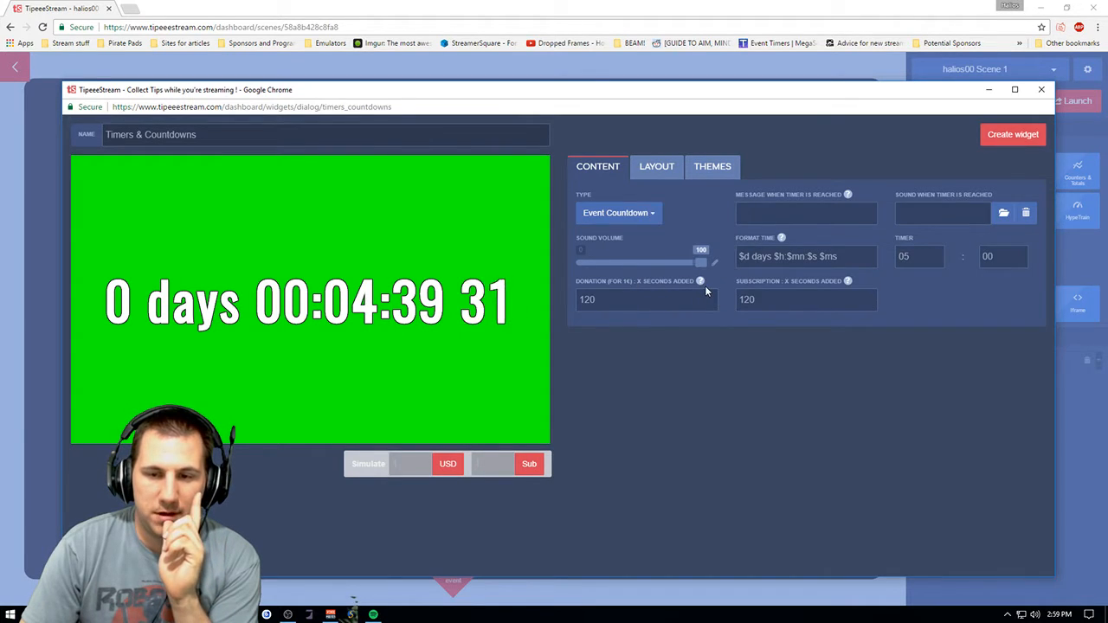
{"action": "mouse_move", "coordinate": [699, 282]}
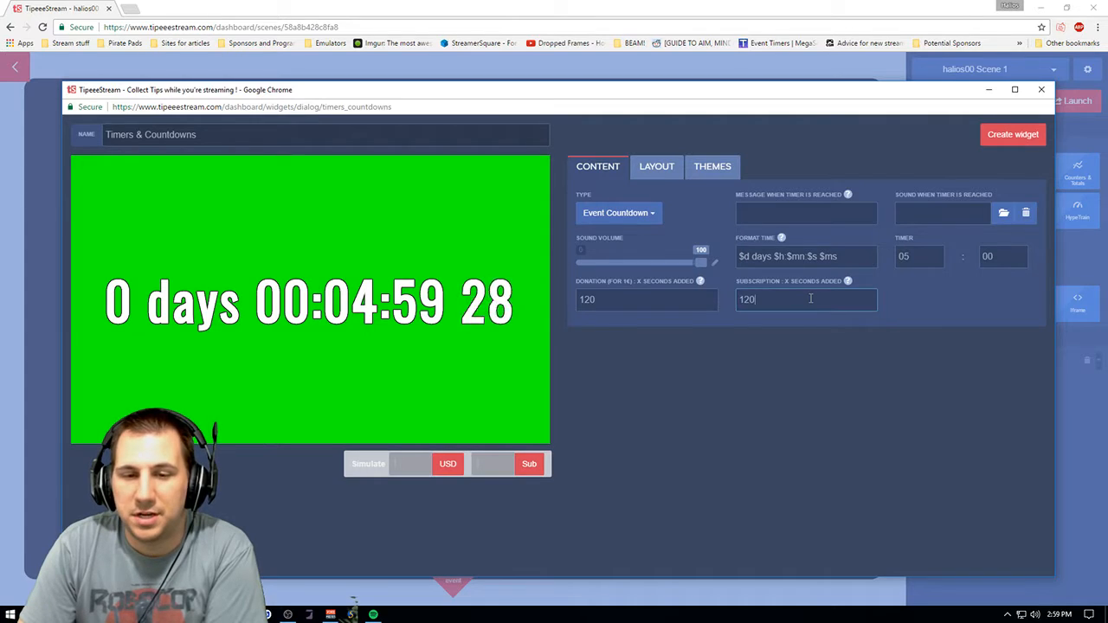
{"action": "mouse_move", "coordinate": [847, 282]}
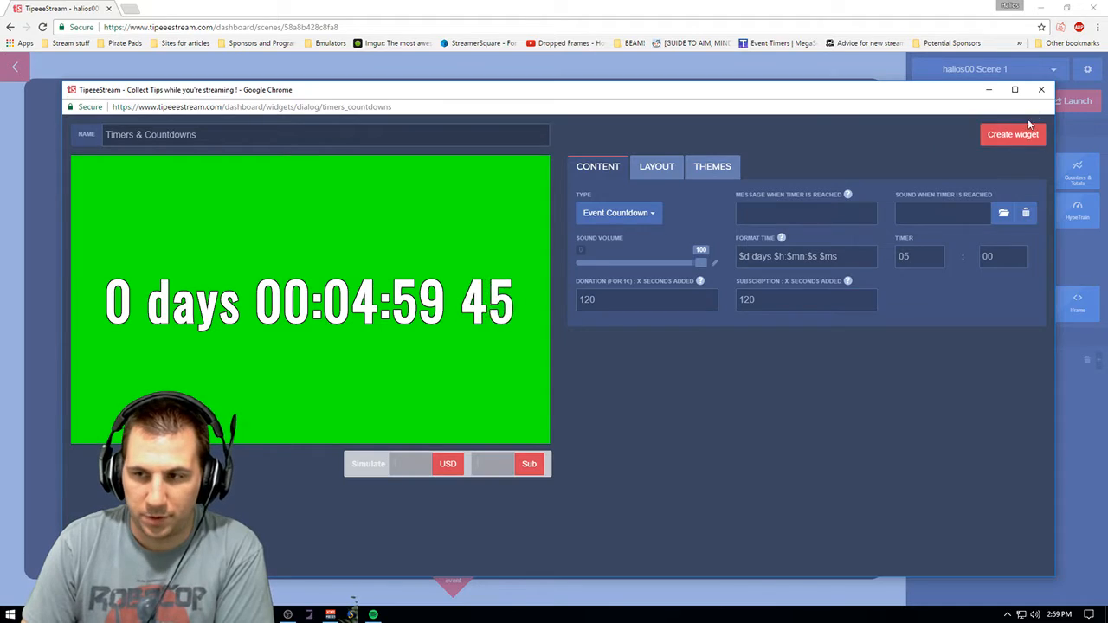
{"action": "left_click", "coordinate": [1041, 92]}
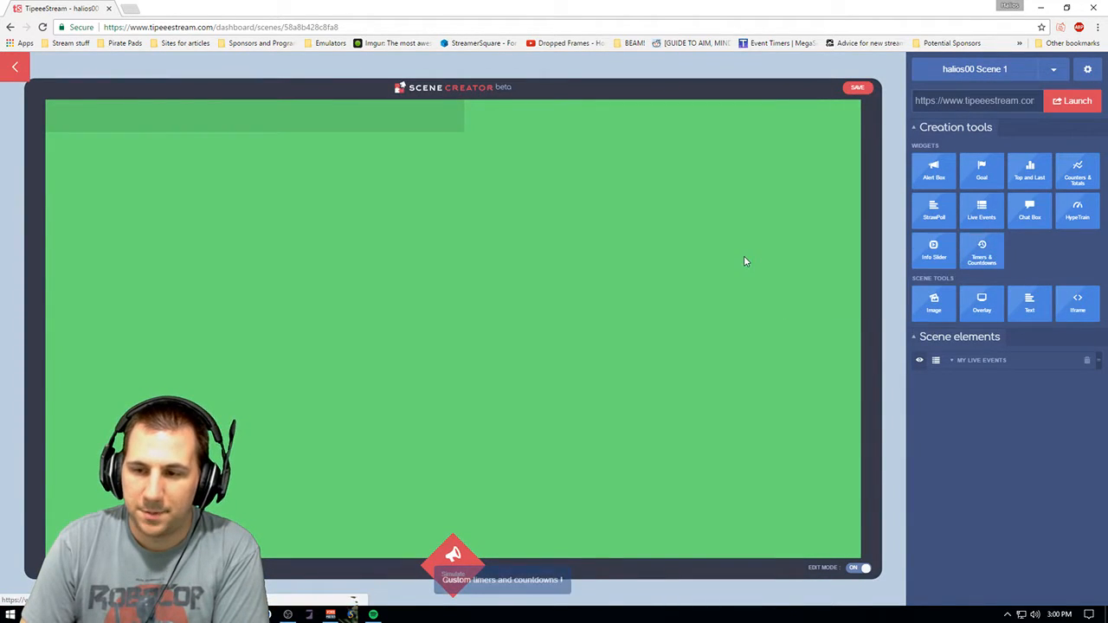
- Open the Image and Overlay scene tool dialogs to review their options, closing each without creating an element
{"action": "left_click", "coordinate": [936, 302]}
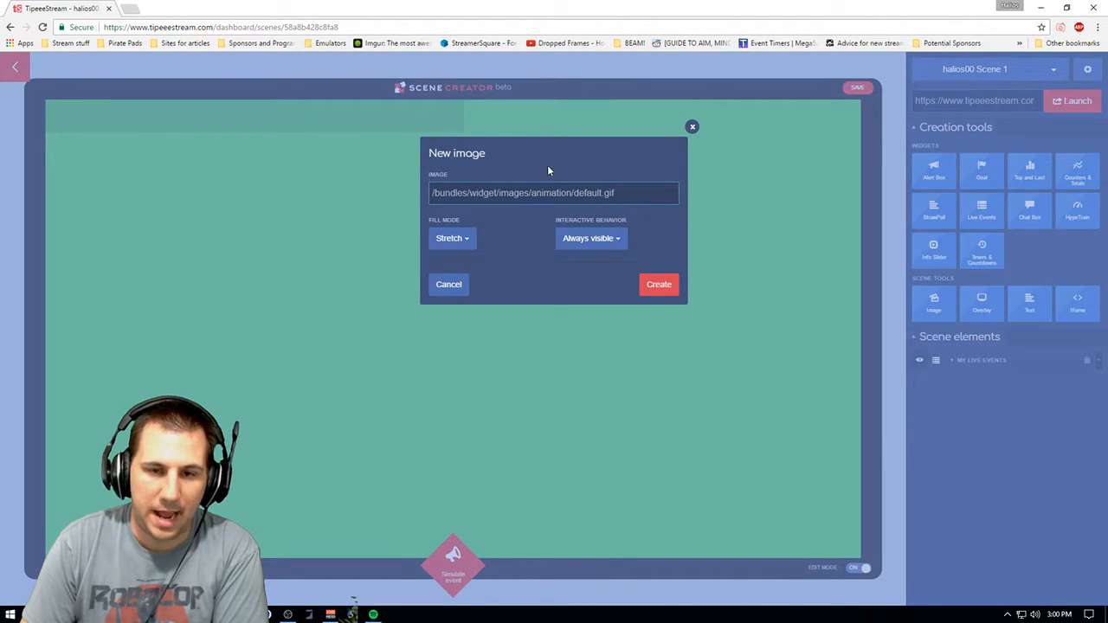
{"action": "left_click", "coordinate": [690, 128]}
{"action": "left_click", "coordinate": [979, 302]}
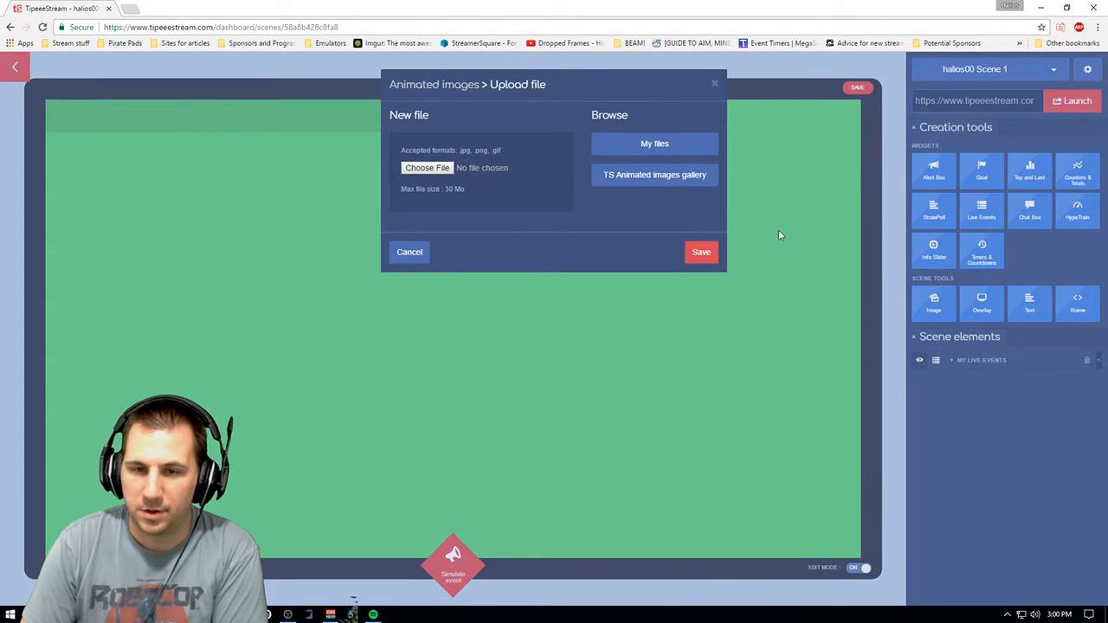
{"action": "left_click", "coordinate": [711, 85]}
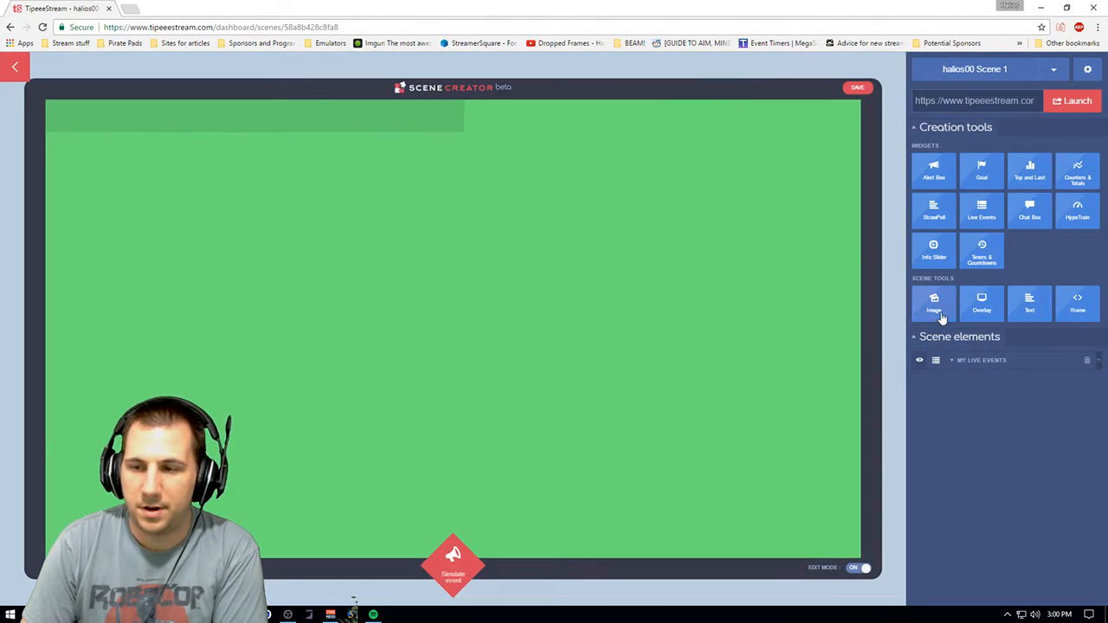
- Open the Text and iframe scene tool dialogs to review their options, closing each without creating an element
{"action": "left_click", "coordinate": [1028, 302]}
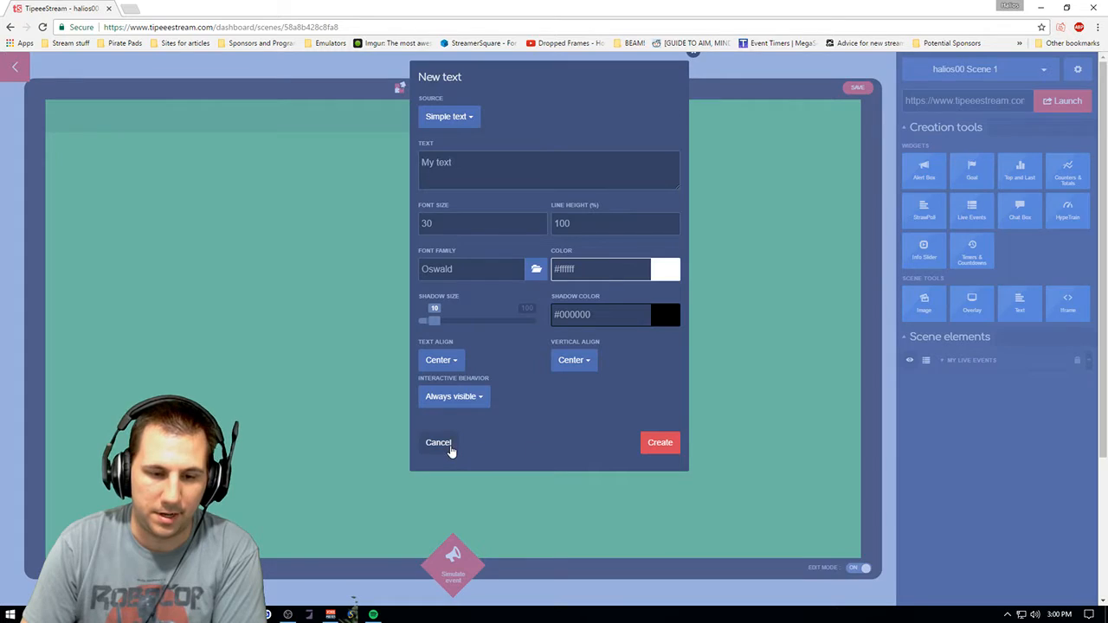
{"action": "left_click", "coordinate": [448, 449]}
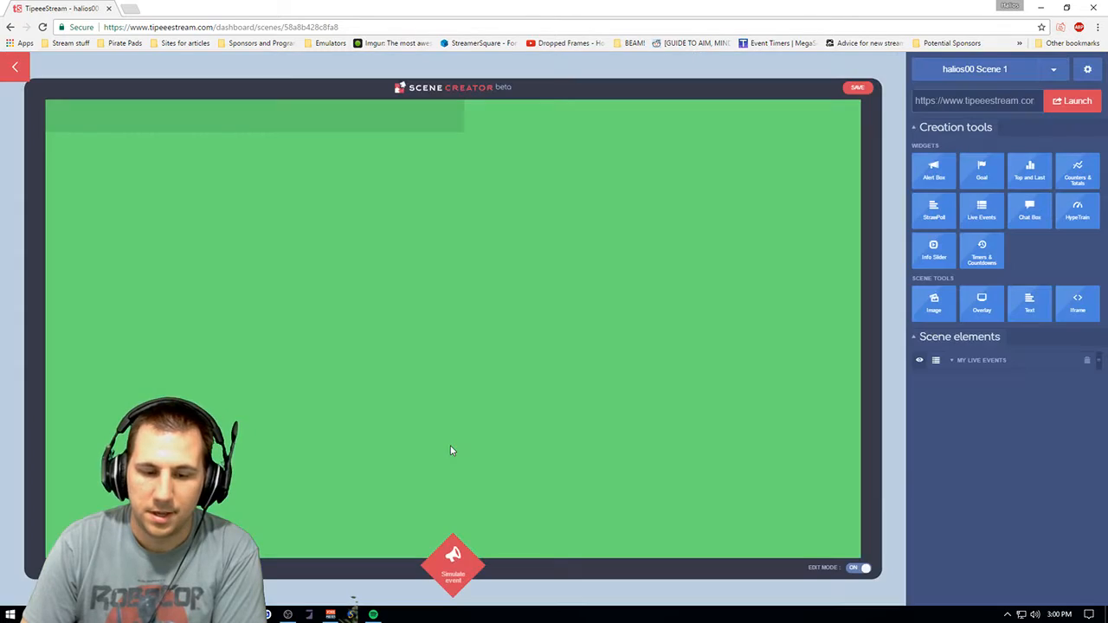
{"action": "left_click", "coordinate": [1078, 305]}
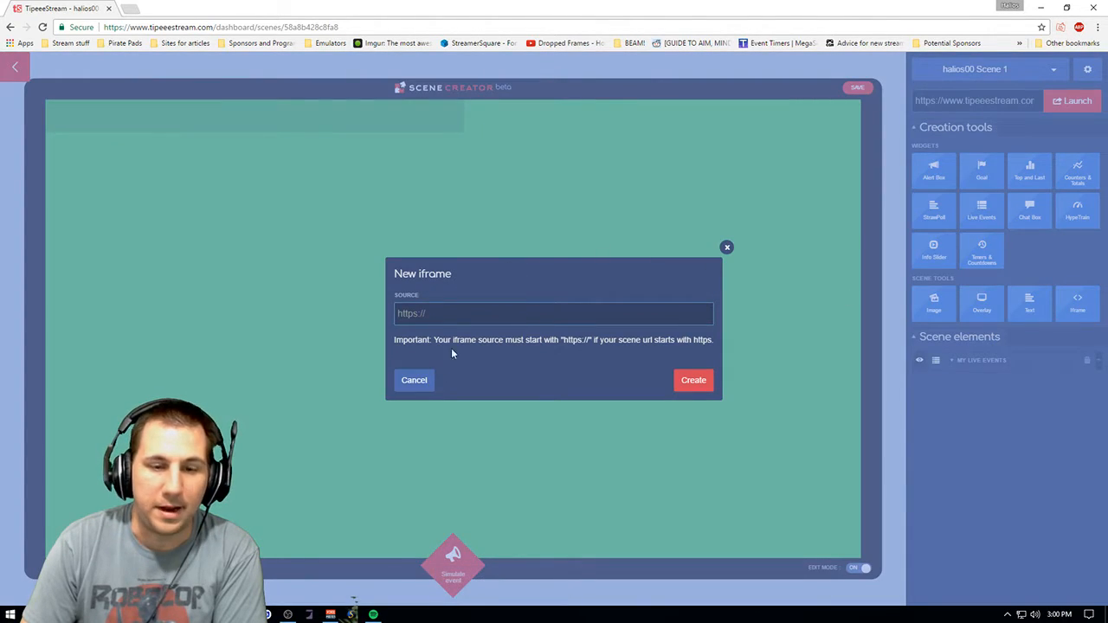
{"action": "left_click", "coordinate": [727, 249]}
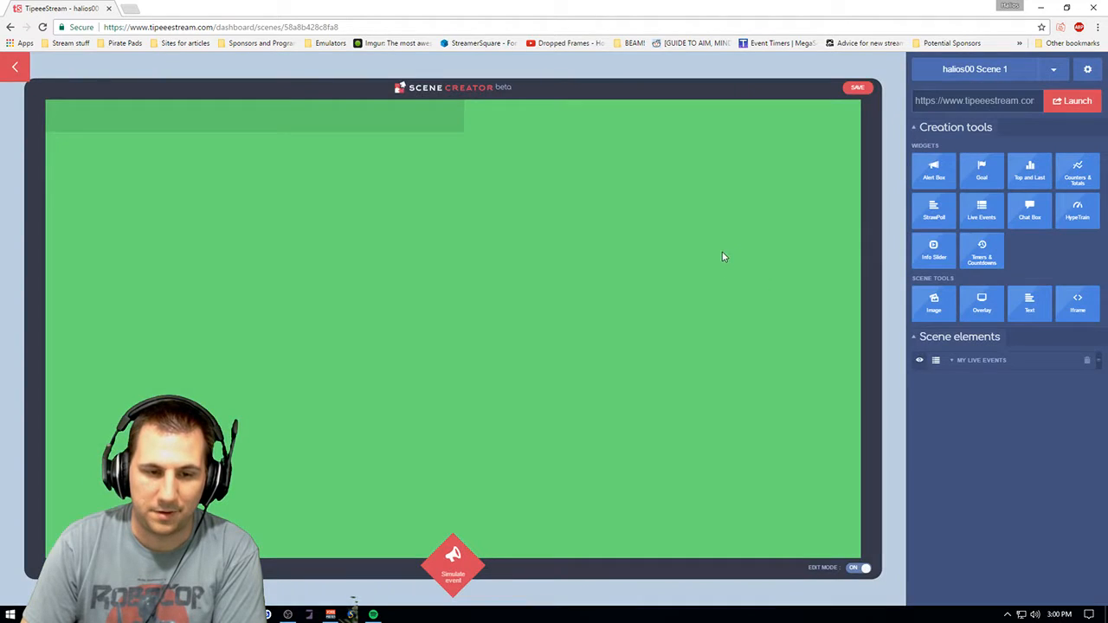
- Leave the Scene Creator, go to the Desktop Tool page and open the TipeeeStreamTool website link in a new tab
{"action": "left_click", "coordinate": [17, 76]}
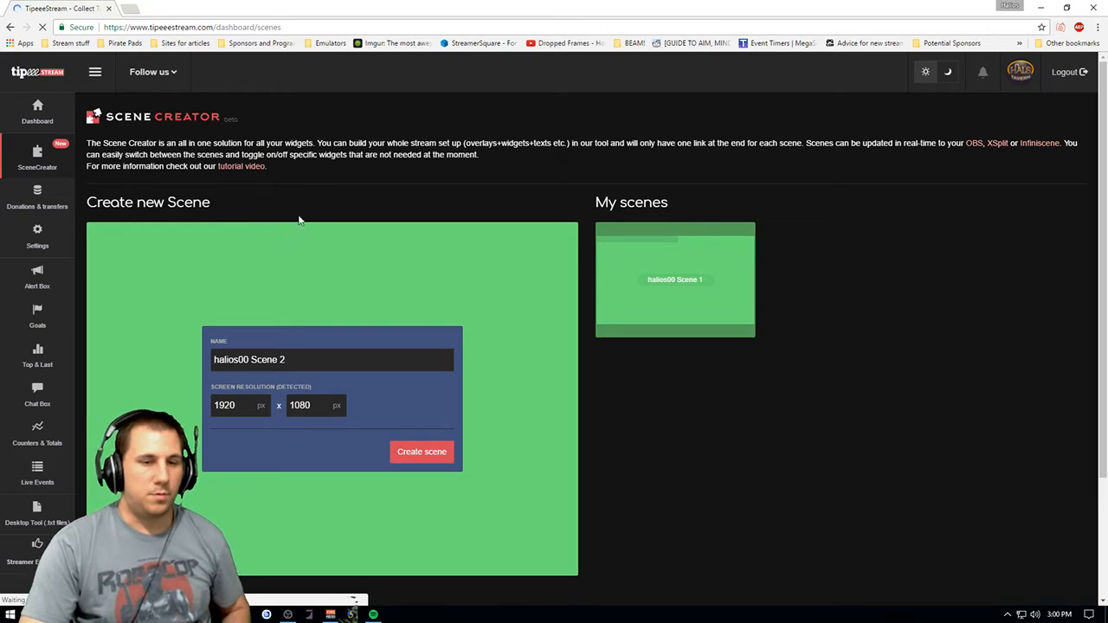
{"action": "mouse_move", "coordinate": [38, 123]}
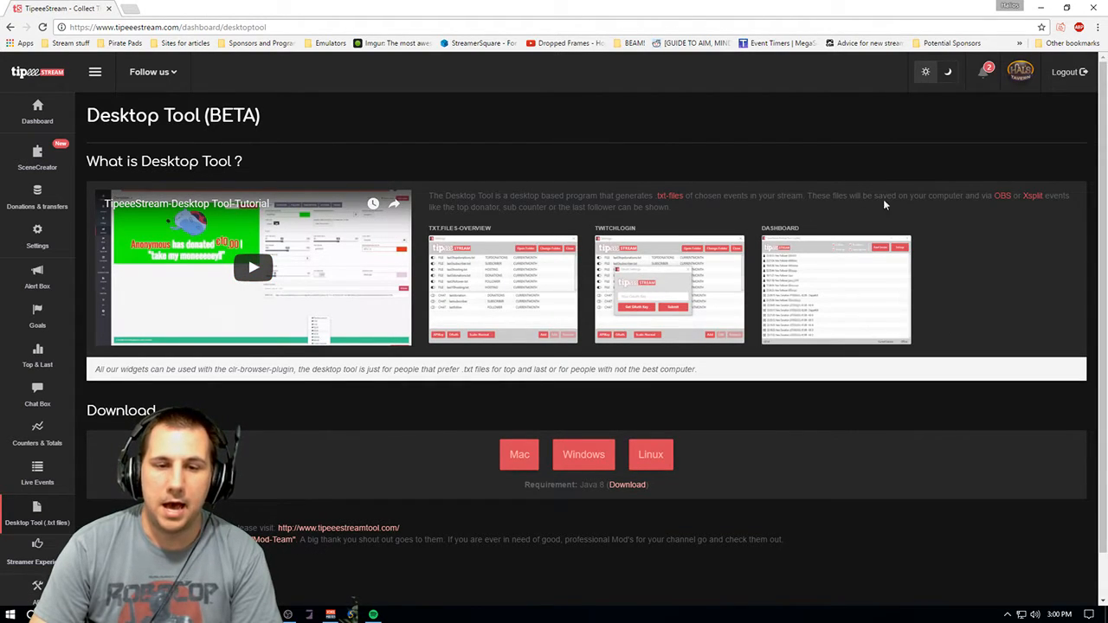
{"action": "scroll", "coordinate": [779, 151], "scroll_direction": "down", "scroll_amount": 1}
{"action": "scroll", "coordinate": [606, 160], "scroll_direction": "up", "scroll_amount": 1}
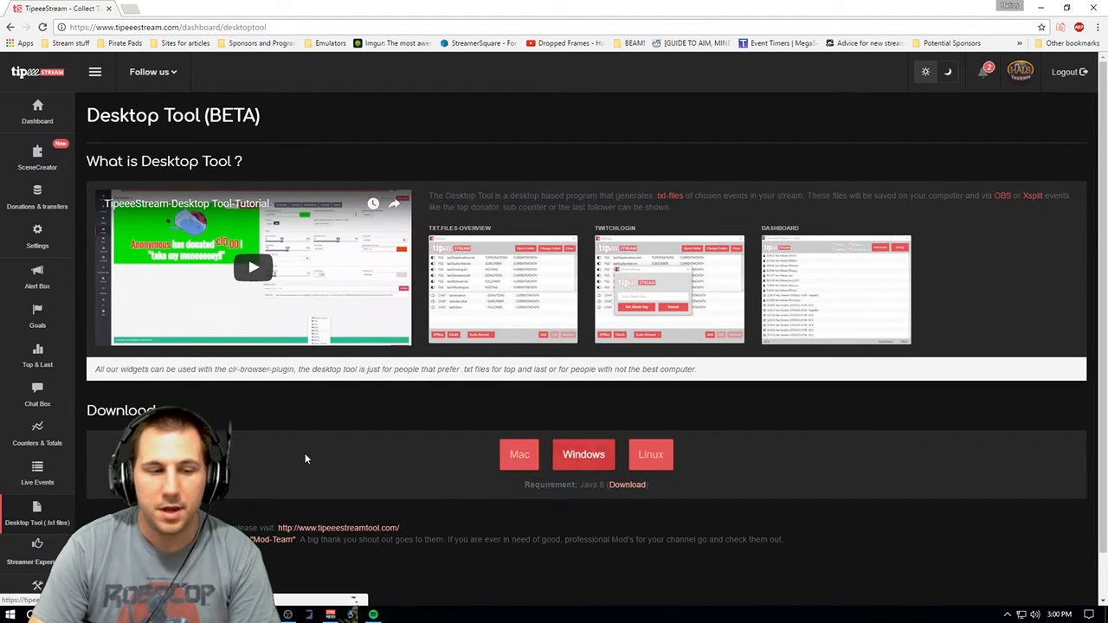
{"action": "right_click", "coordinate": [345, 534]}
{"action": "left_click", "coordinate": [372, 436]}
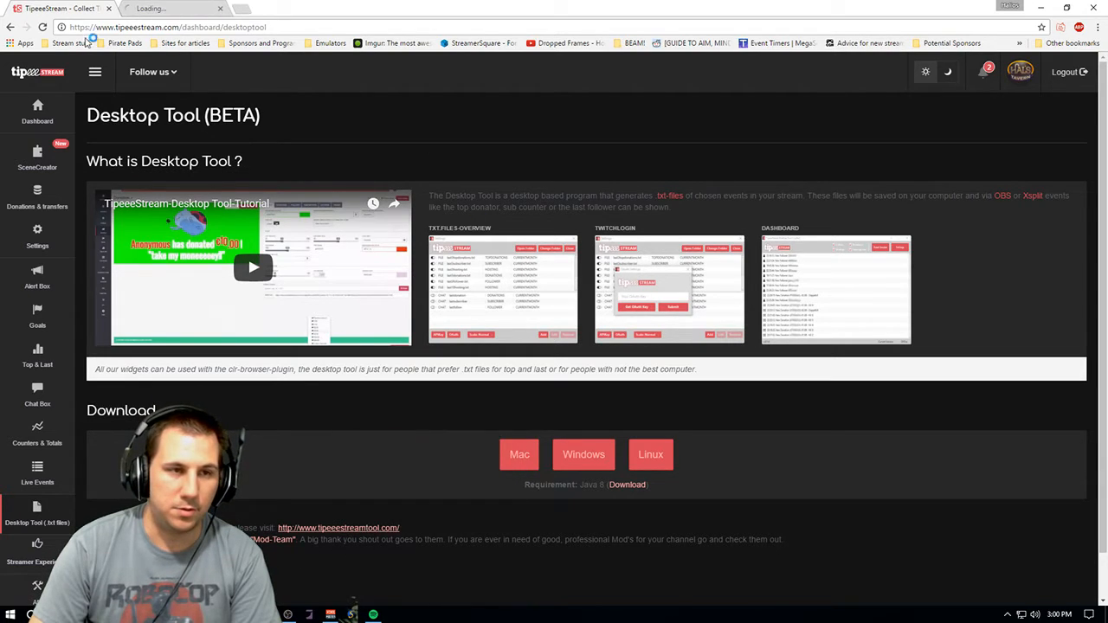
{"action": "left_click", "coordinate": [152, 8]}
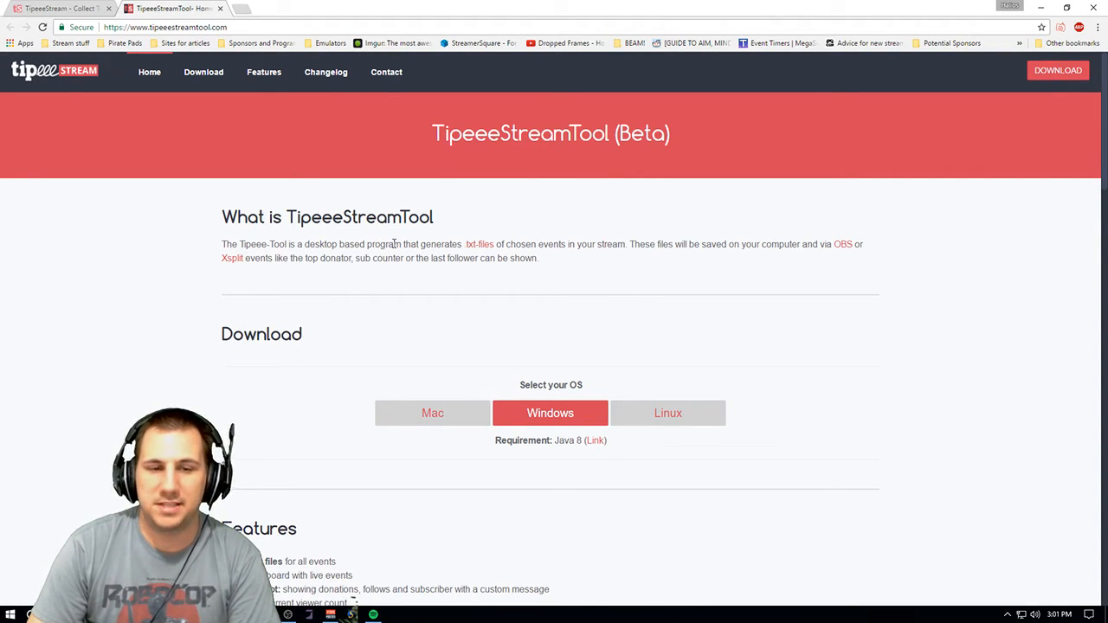
- Return to the TipeeeStream tab and open the Dashboard page to look over its panels
{"action": "left_click", "coordinate": [60, 7]}
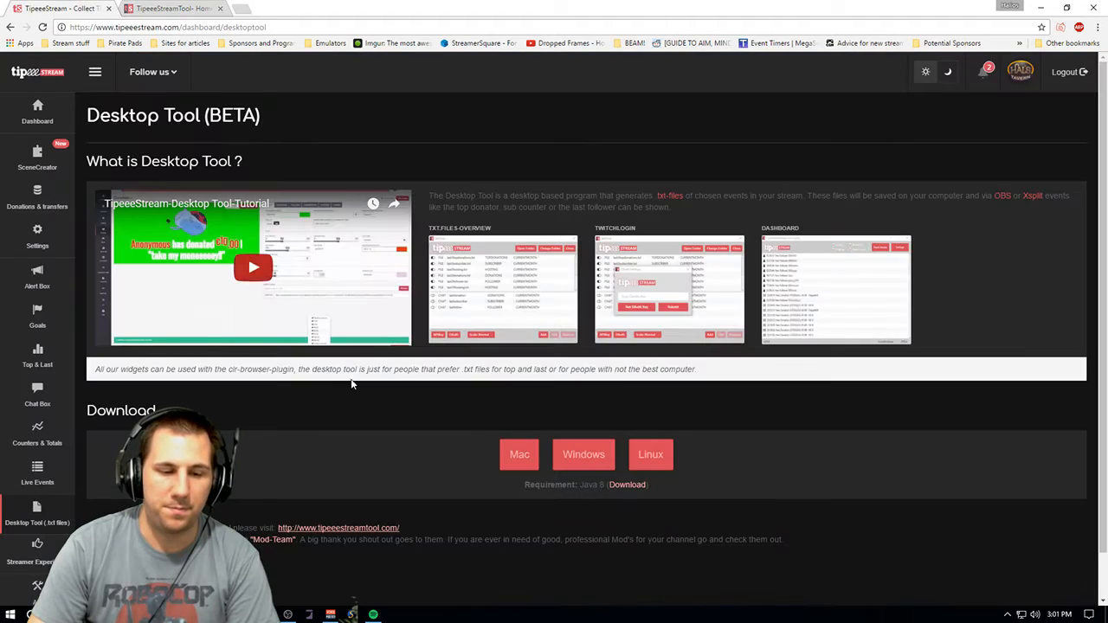
{"action": "left_click", "coordinate": [37, 107]}
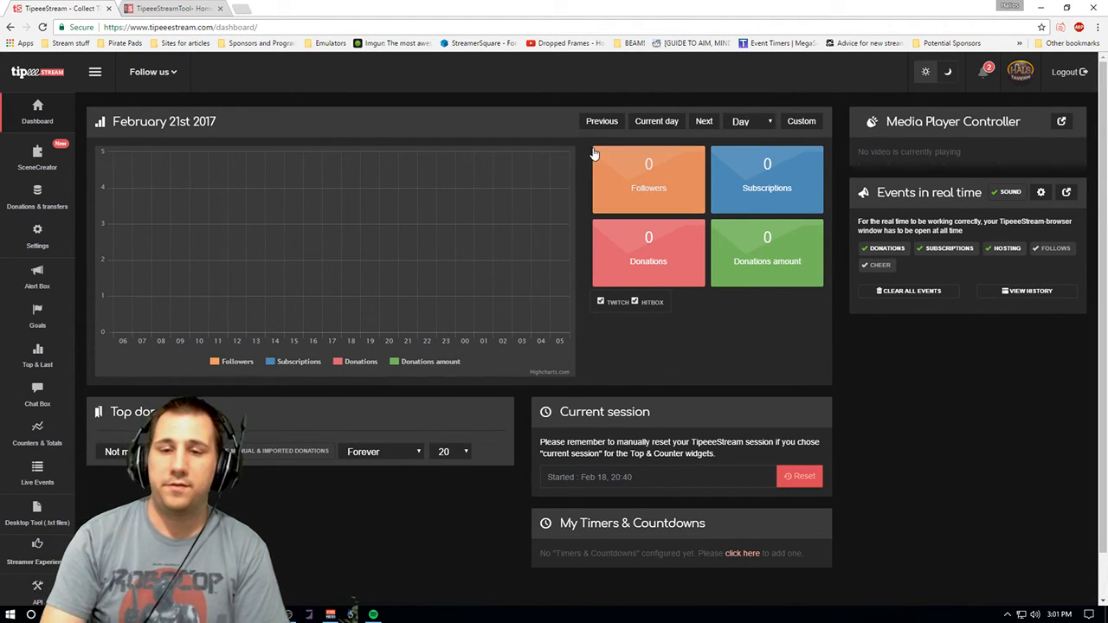
{"action": "left_click", "coordinate": [173, 12]}
{"action": "left_click", "coordinate": [89, 5]}
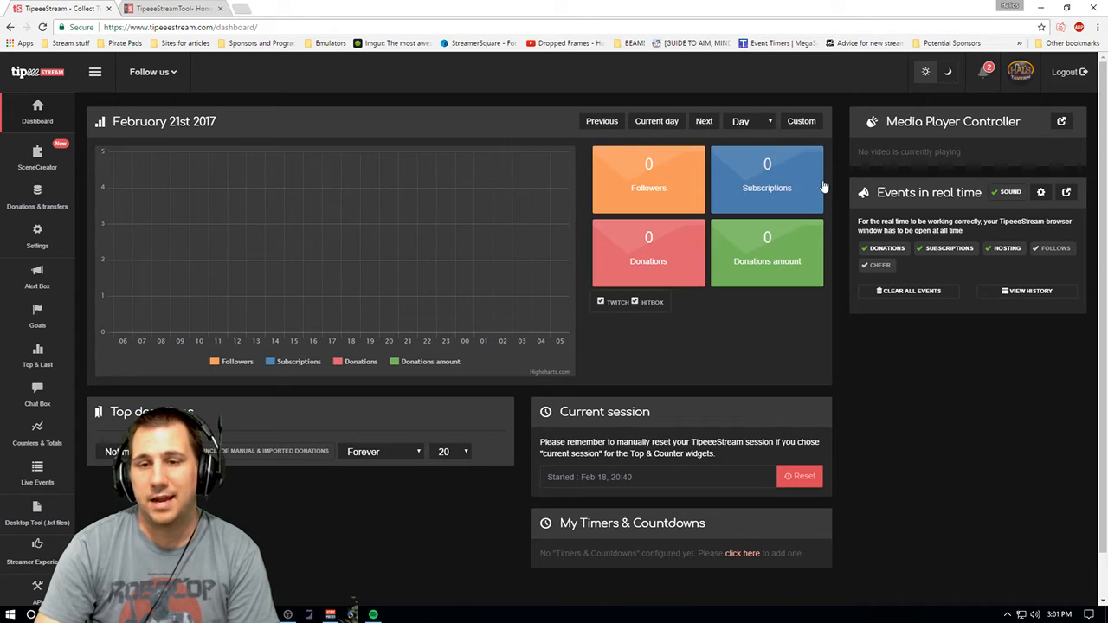
{"action": "scroll", "coordinate": [1087, 186], "scroll_direction": "down", "scroll_amount": 1}
{"action": "scroll", "coordinate": [1090, 169], "scroll_direction": "up", "scroll_amount": 1}
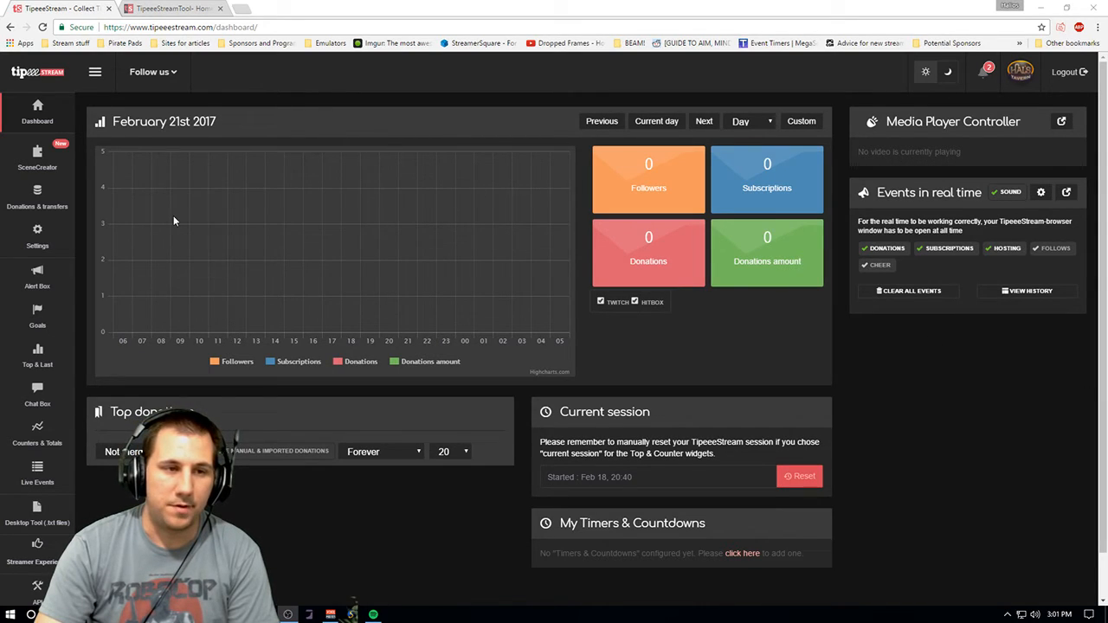
{"action": "left_click", "coordinate": [243, 8]}
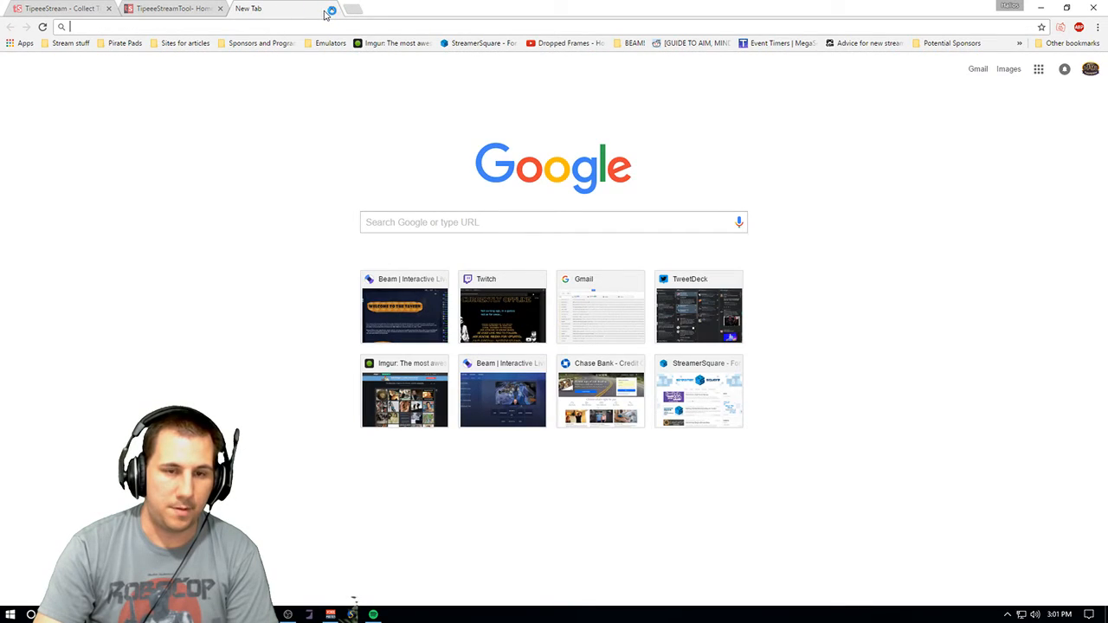
{"action": "left_click", "coordinate": [331, 10]}
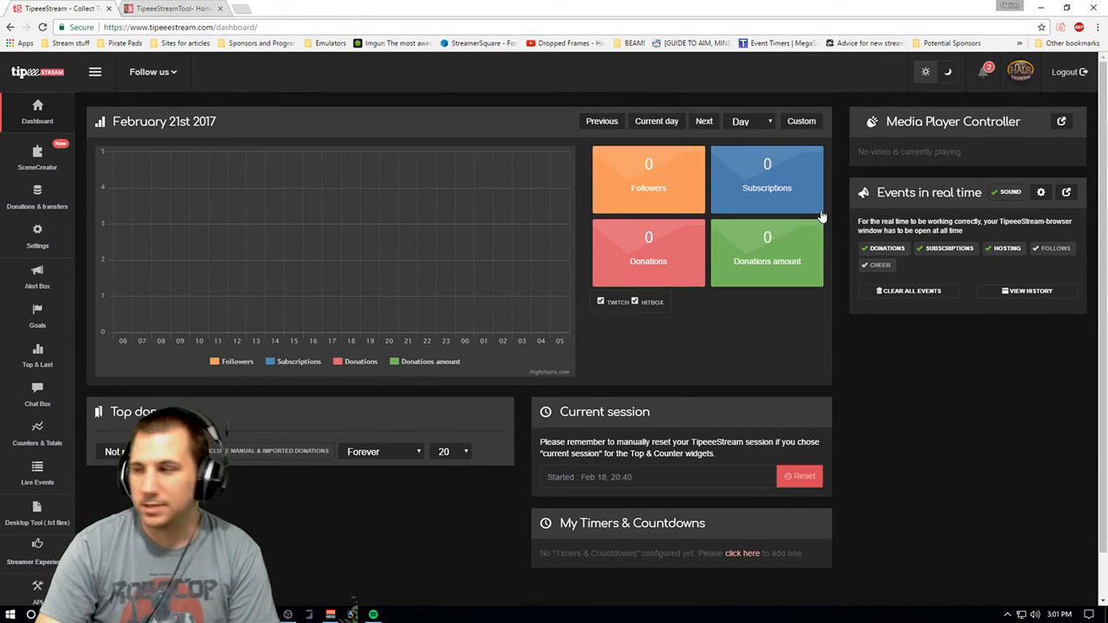